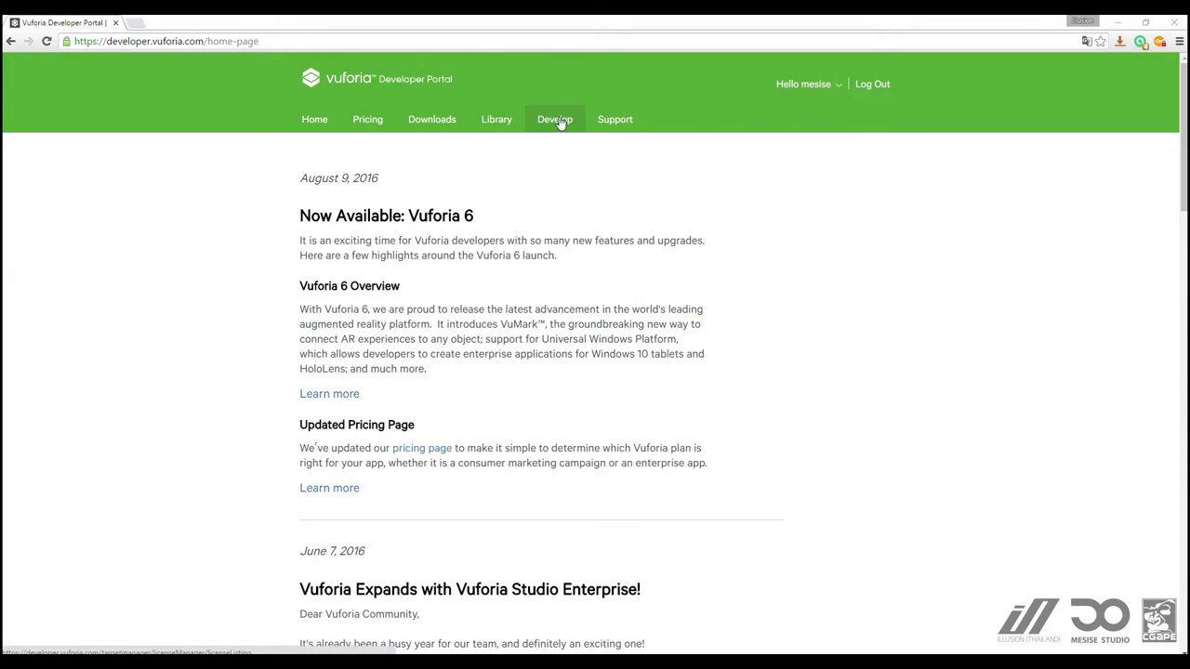
Step: Download the Vuforia 6 SDK package for Unity from the developer portal, agreeing to the software license
click(450, 122)
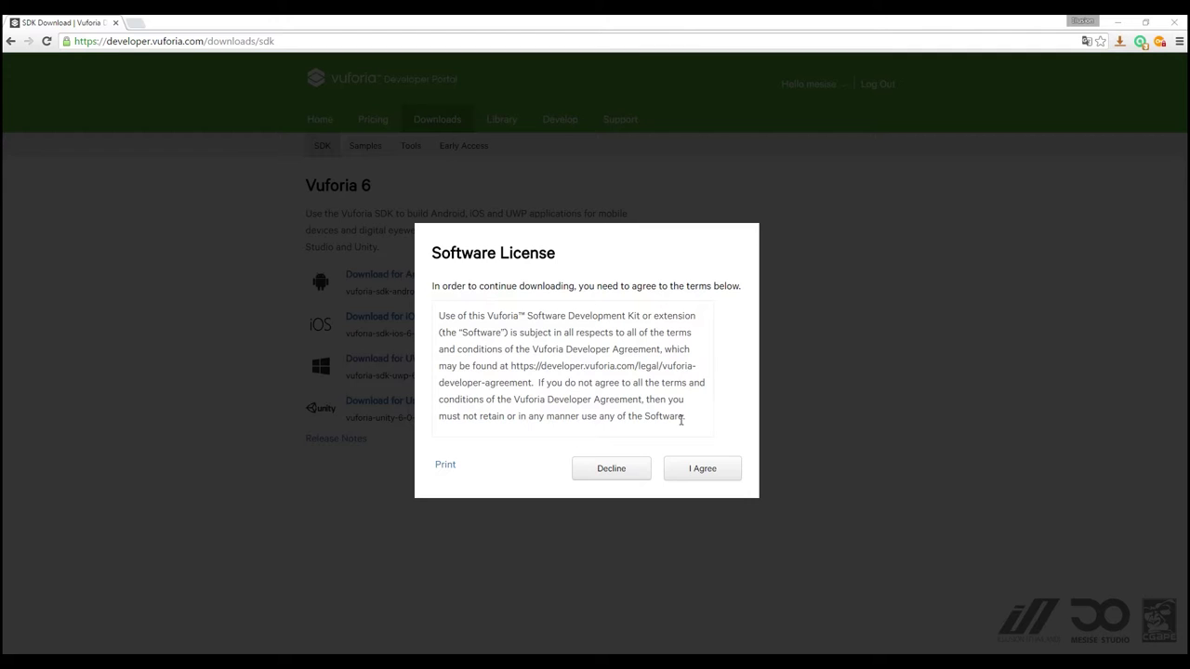
click(705, 472)
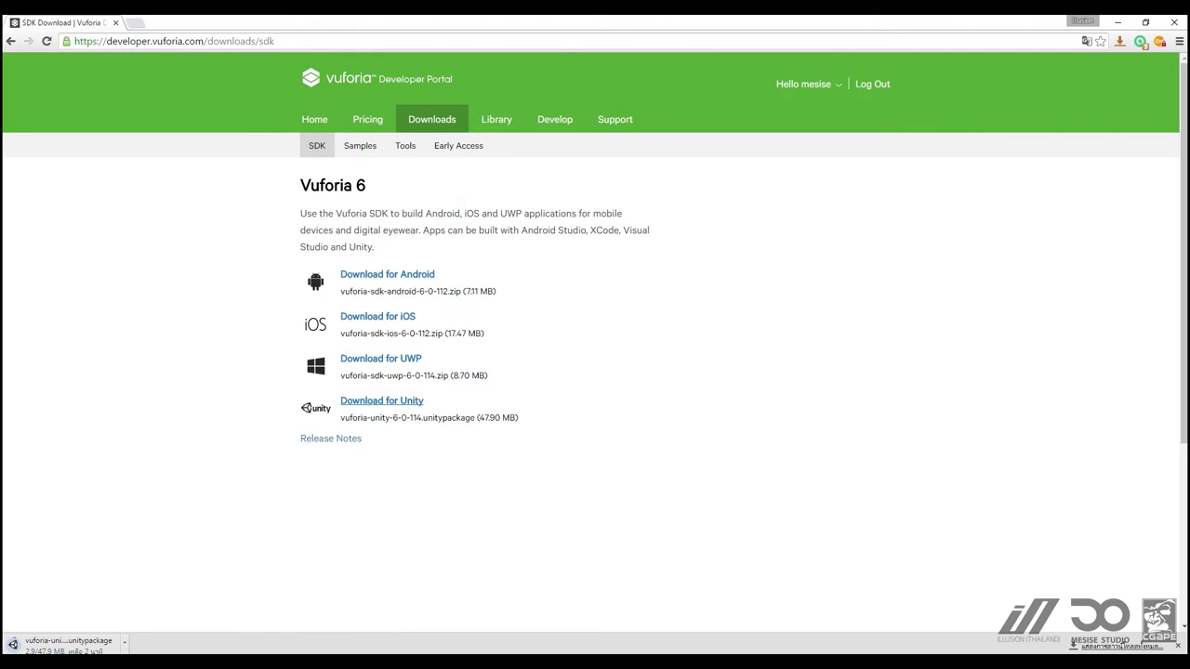
scroll(359, 444, down, 1)
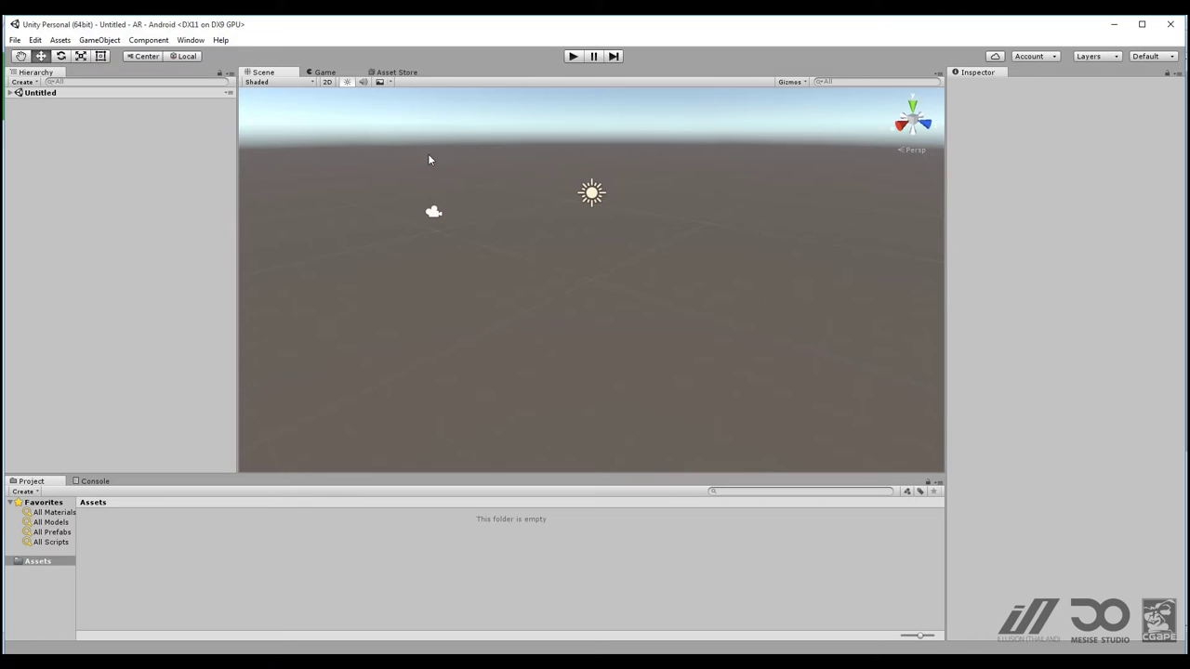
Step: Switch to Unity and reset the editor's window arrangement to the Default layout
click(1139, 57)
click(1126, 99)
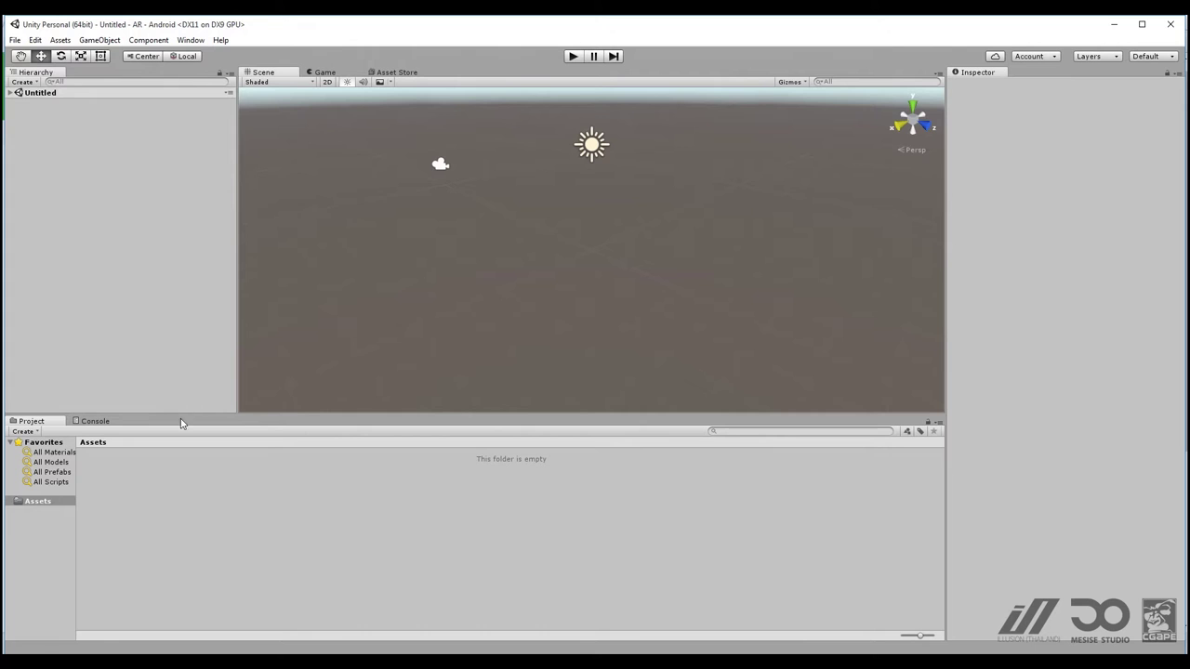
Step: Check the build platforms WebGL, iOS, tvOS and Android in the build settings, leaving Android selected
click(15, 40)
click(52, 163)
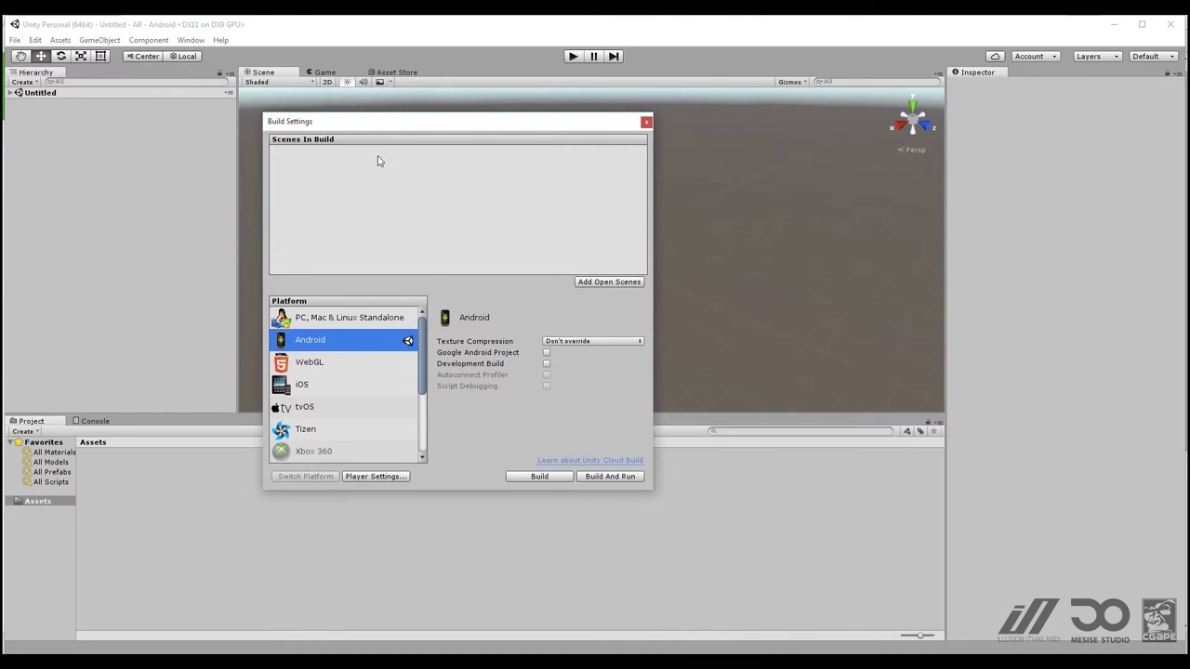
click(363, 363)
click(361, 387)
click(360, 409)
click(363, 387)
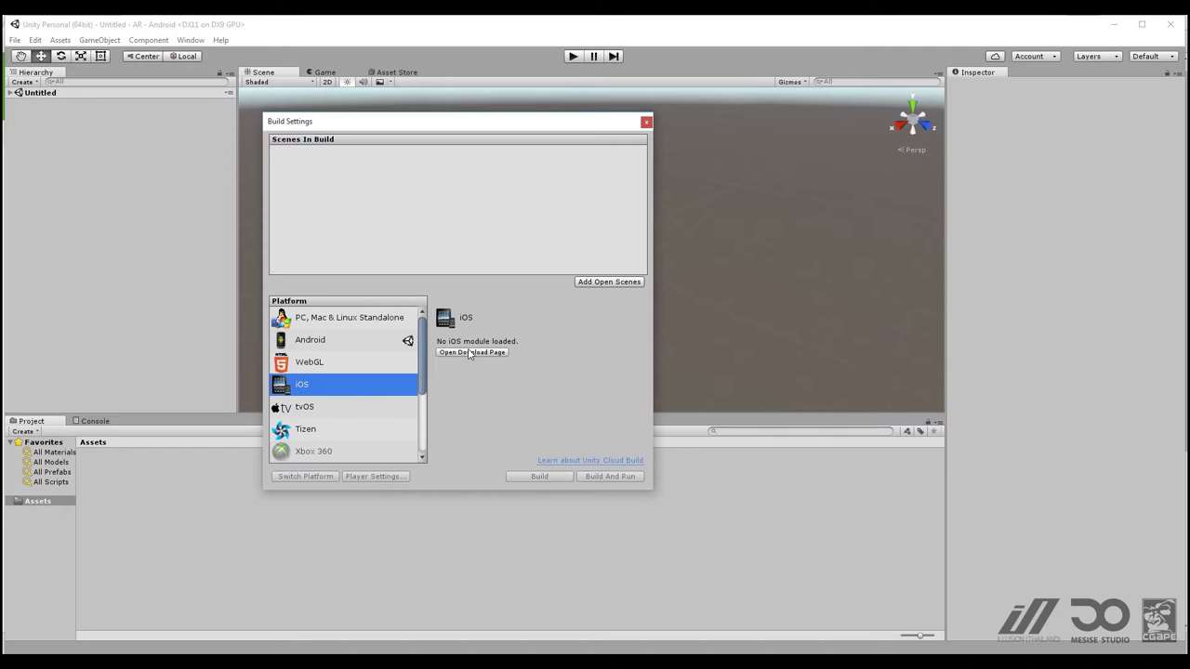
click(377, 343)
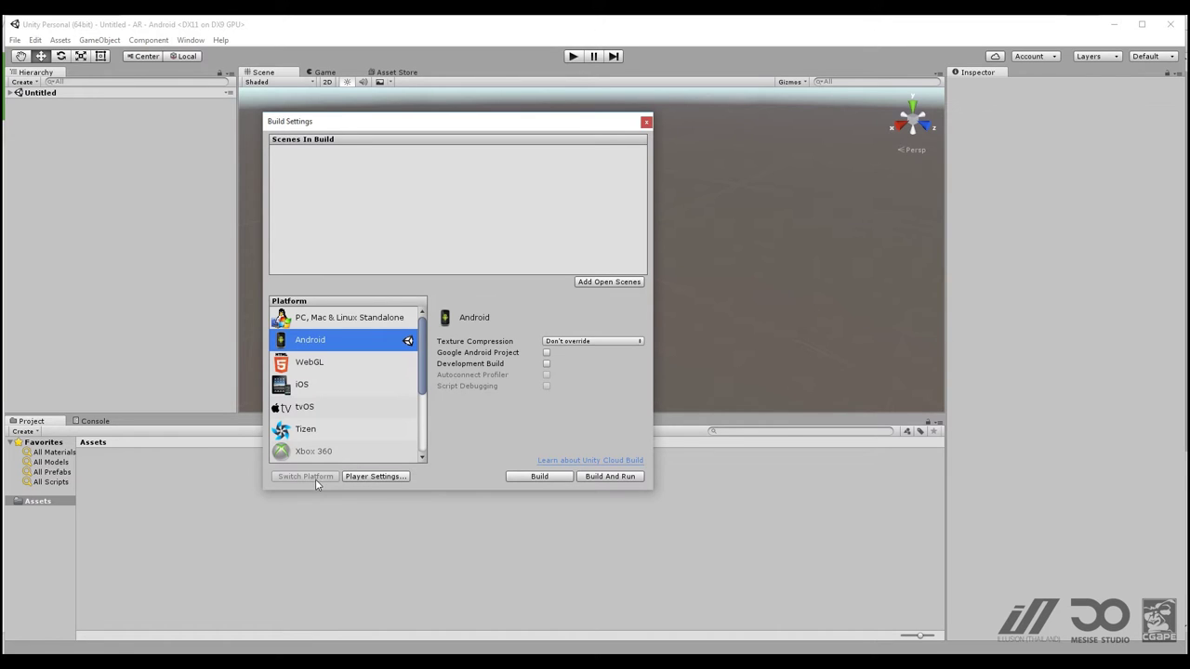
click(647, 123)
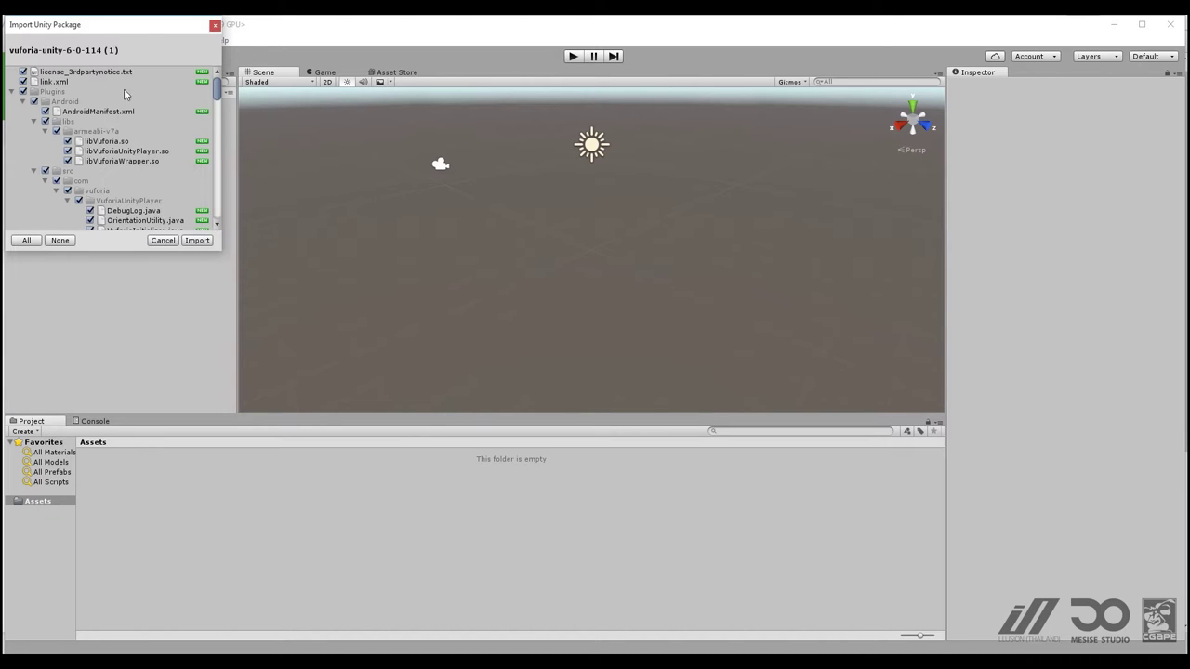
Step: Import all items of the vuforia-unity-6-0-114 (1) package into the project
drag(130, 35, 298, 124)
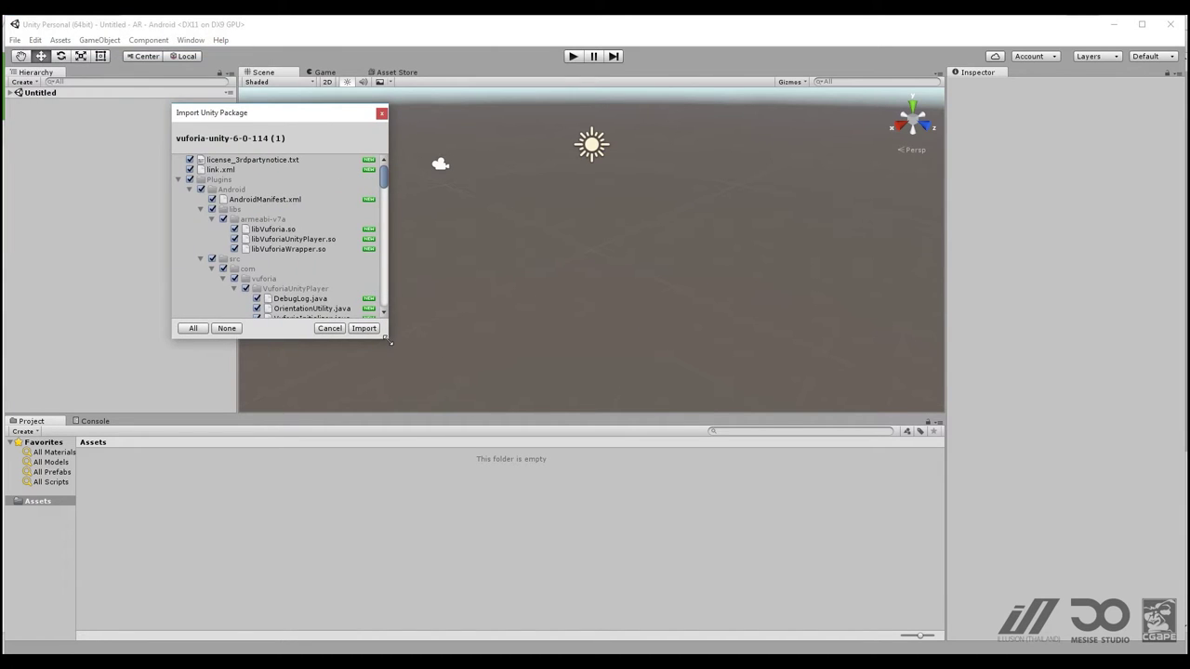
drag(390, 342, 456, 415)
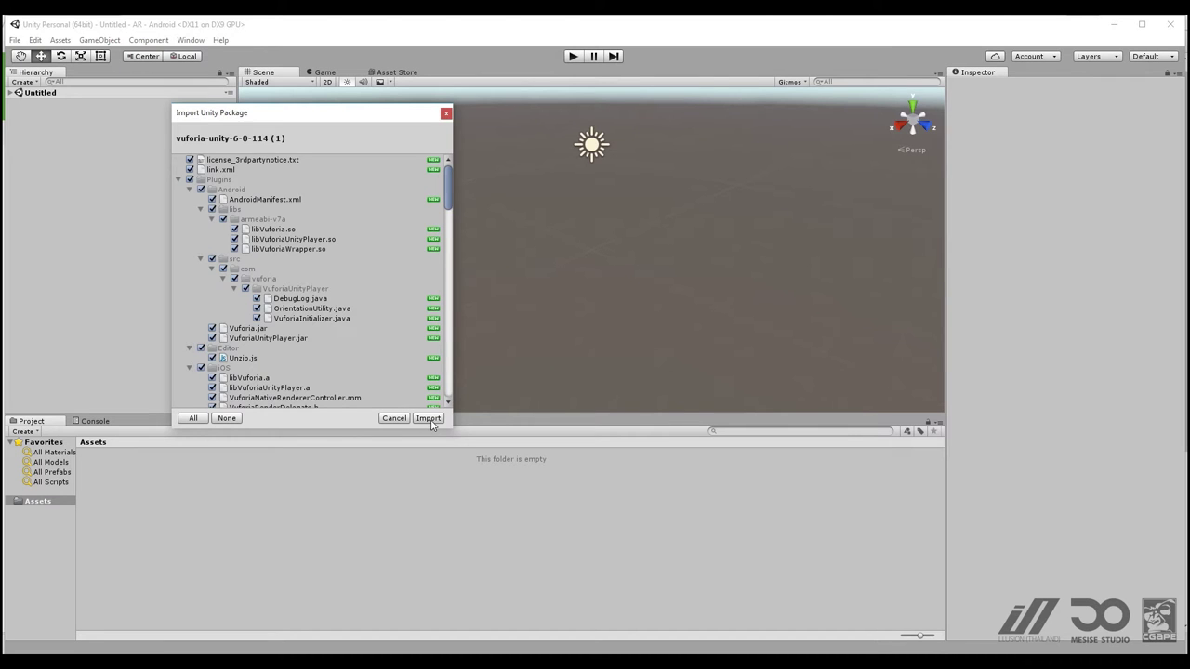
scroll(372, 316, down, 5)
click(202, 420)
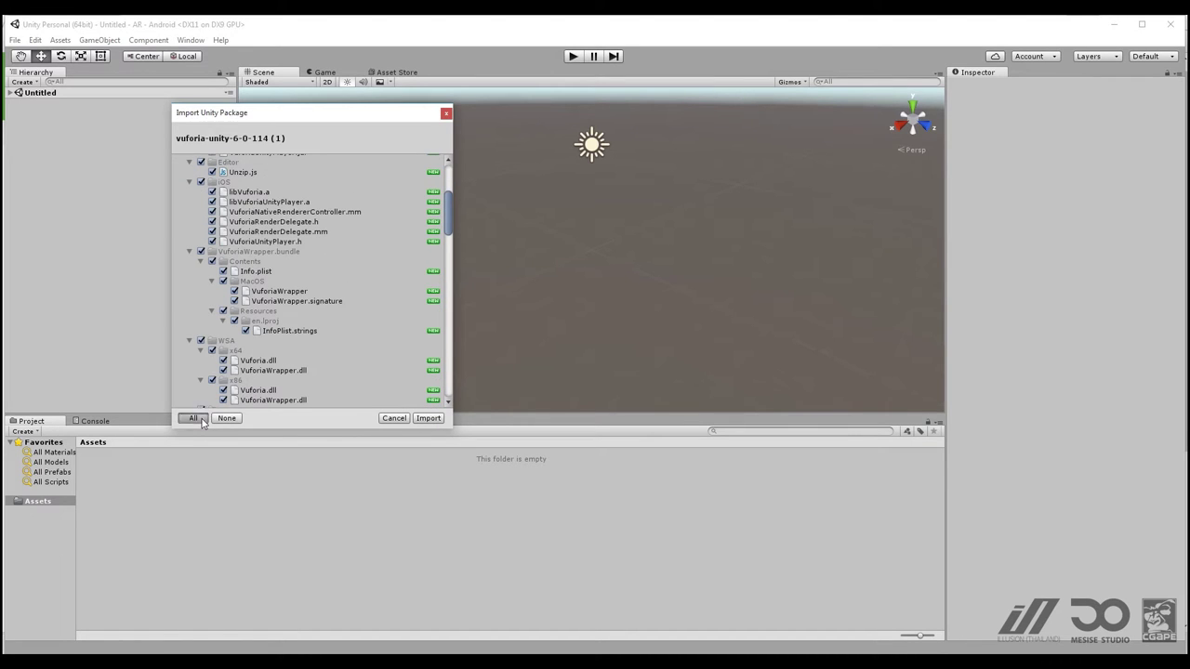
click(428, 418)
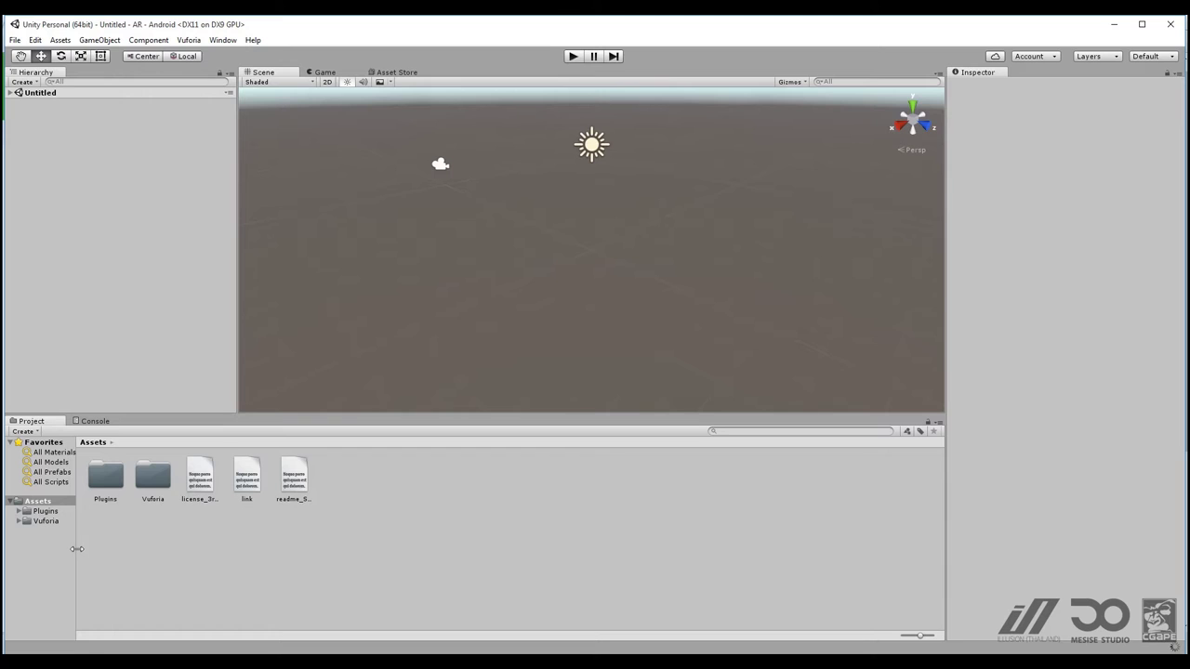
Step: Widen the project's folder tree and open the Prefabs folder inside the Vuforia assets folder
drag(77, 548, 139, 548)
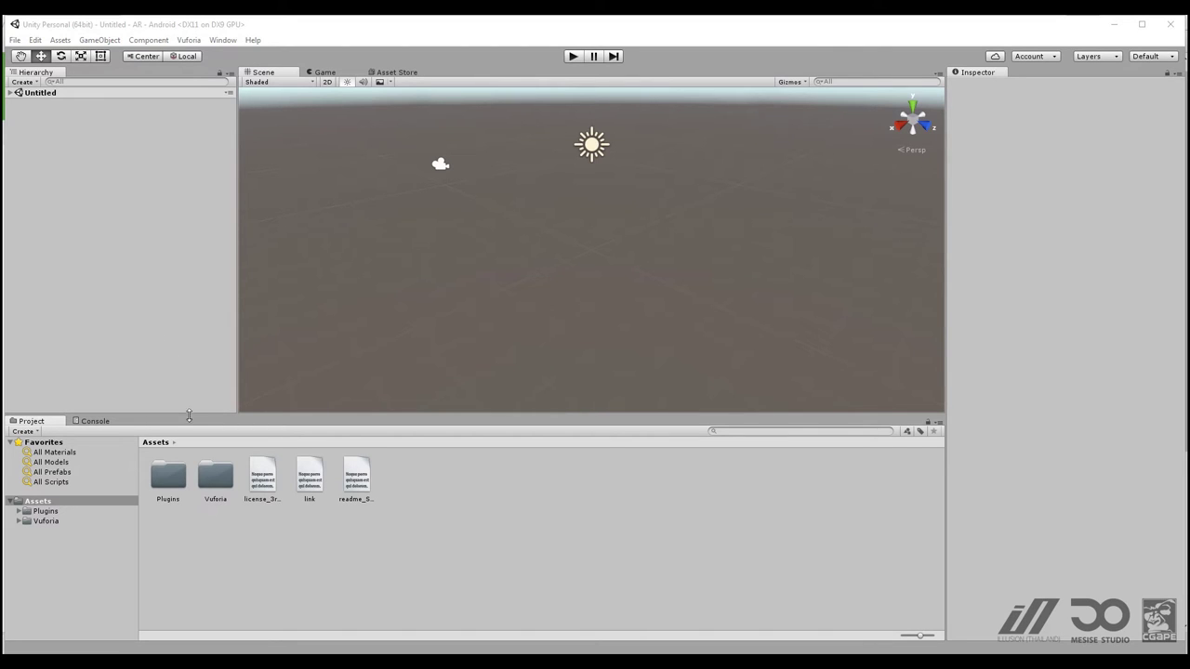
double_click(216, 479)
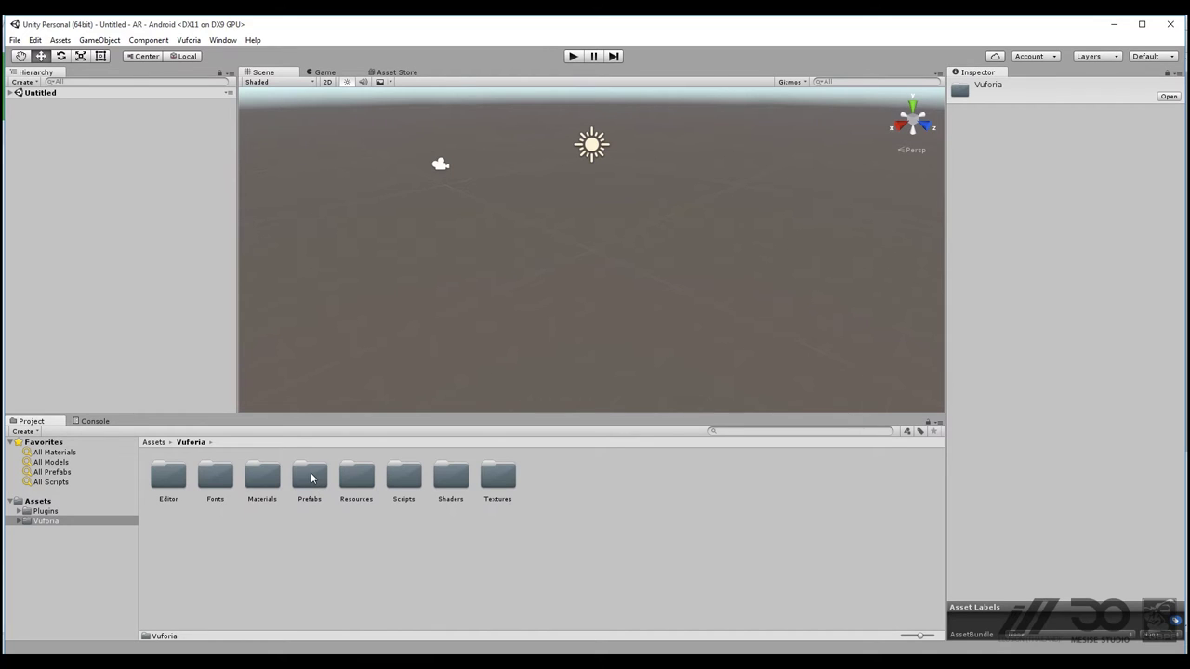
double_click(312, 478)
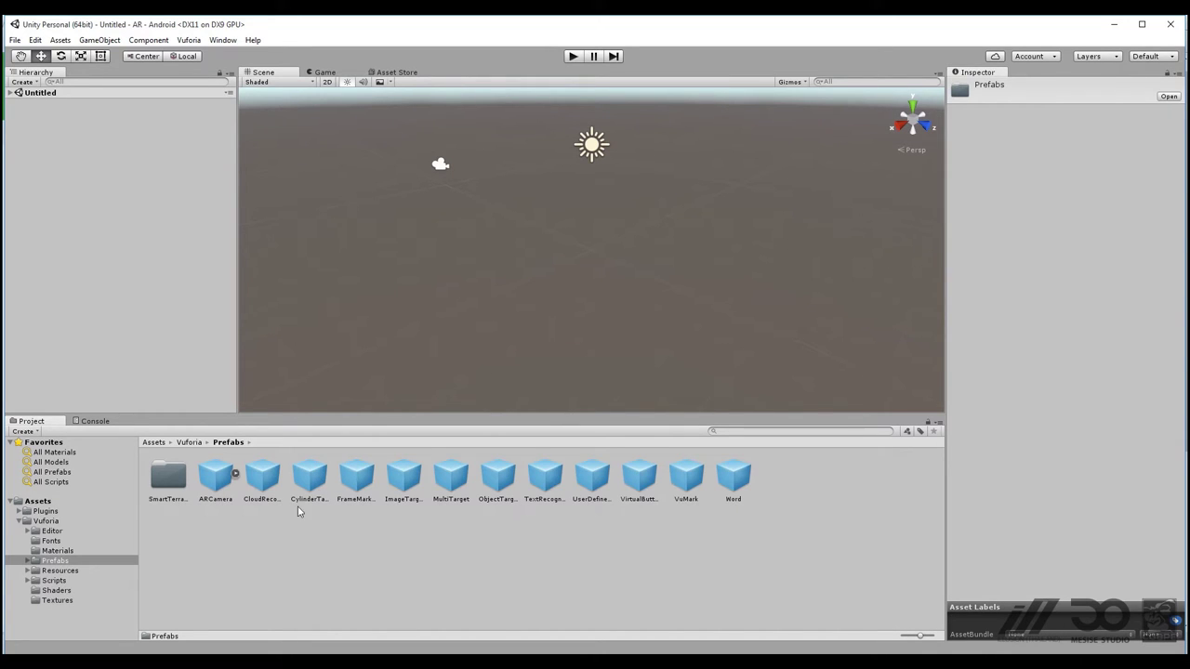
Step: Delete the Main Camera from the untitled scene
click(88, 171)
click(9, 92)
click(44, 102)
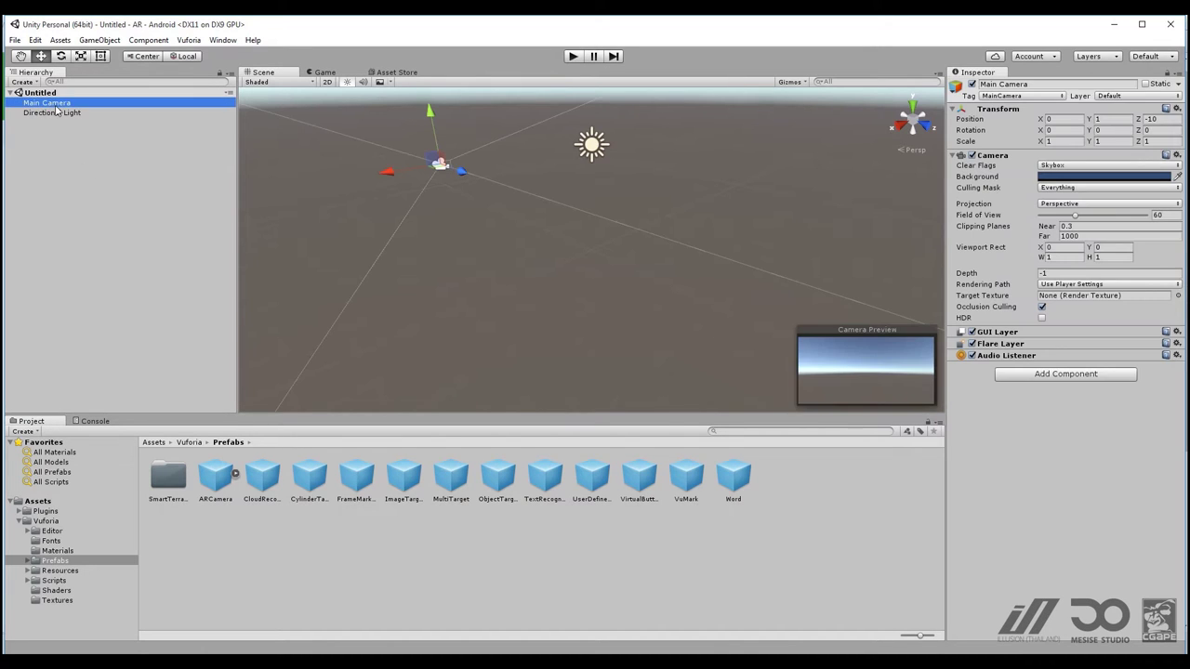
key(Delete)
Step: Add the ARCamera and ImageTarget prefabs from the Vuforia Prefabs folder to the scene
drag(208, 483, 83, 144)
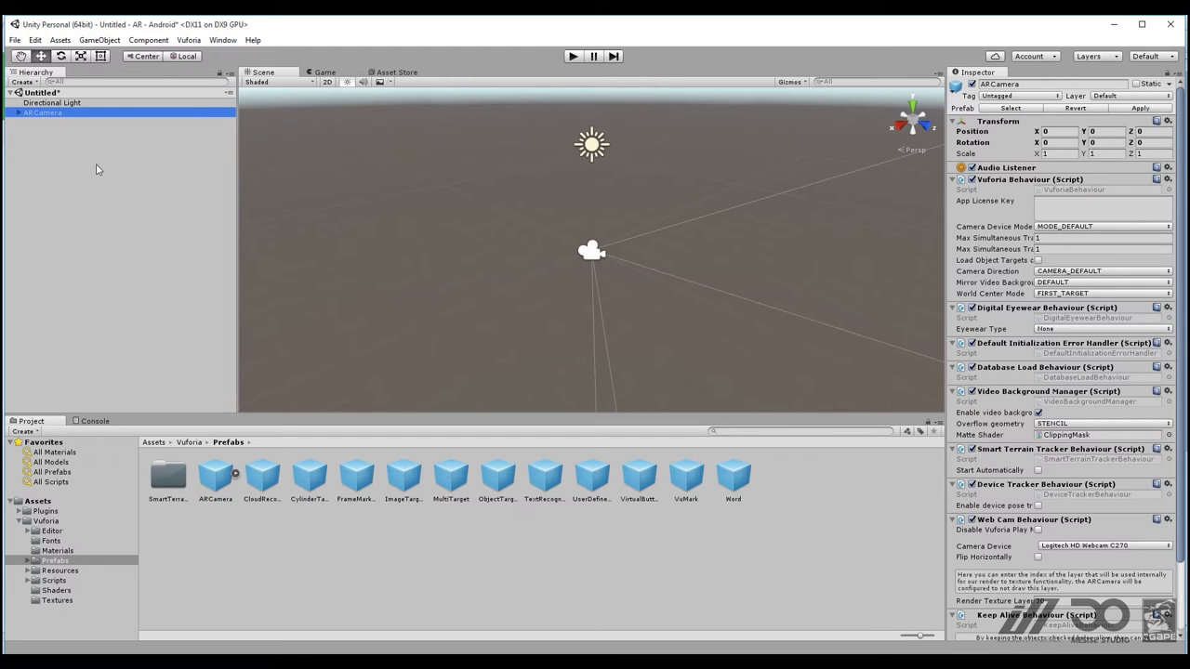
click(91, 160)
click(49, 112)
right_drag(586, 304, 527, 292)
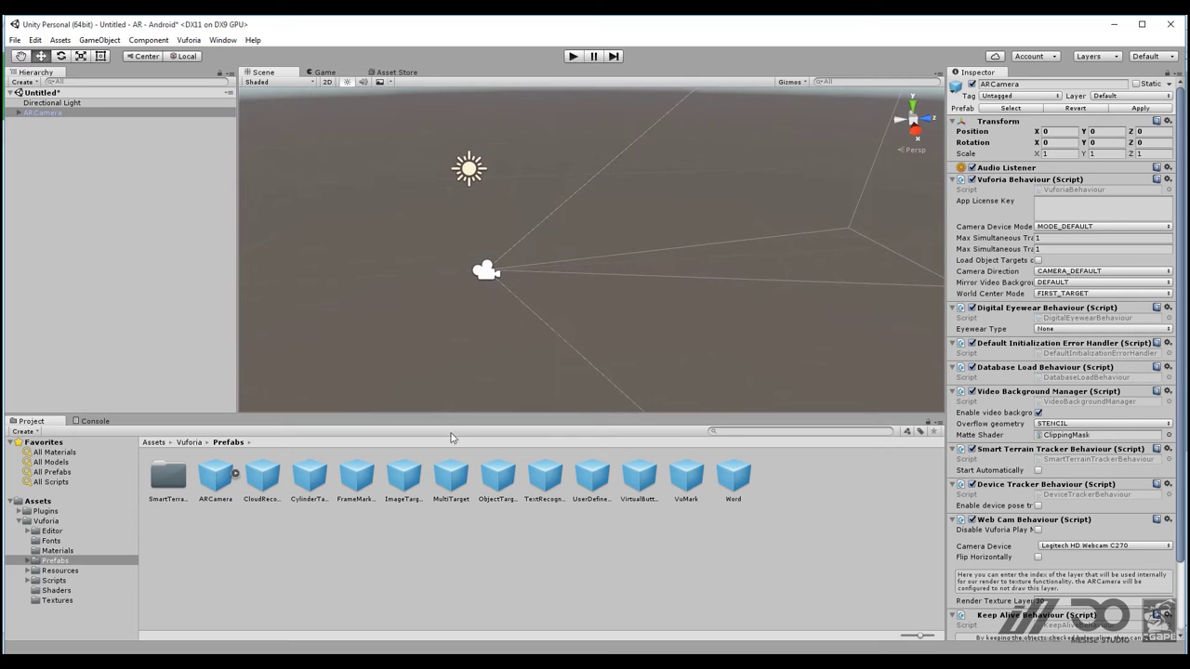
click(404, 479)
drag(406, 484, 136, 306)
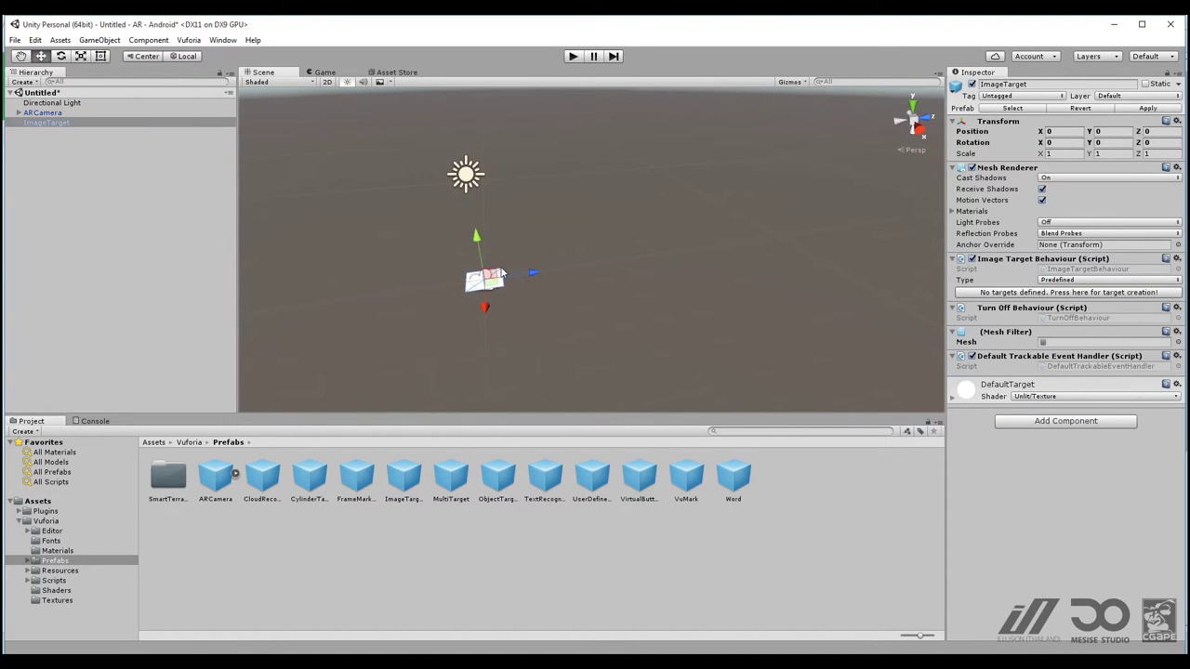
Step: Examine how the ARCamera and ImageTarget are placed relative to each other in the scene from several angles
key(f)
click(563, 246)
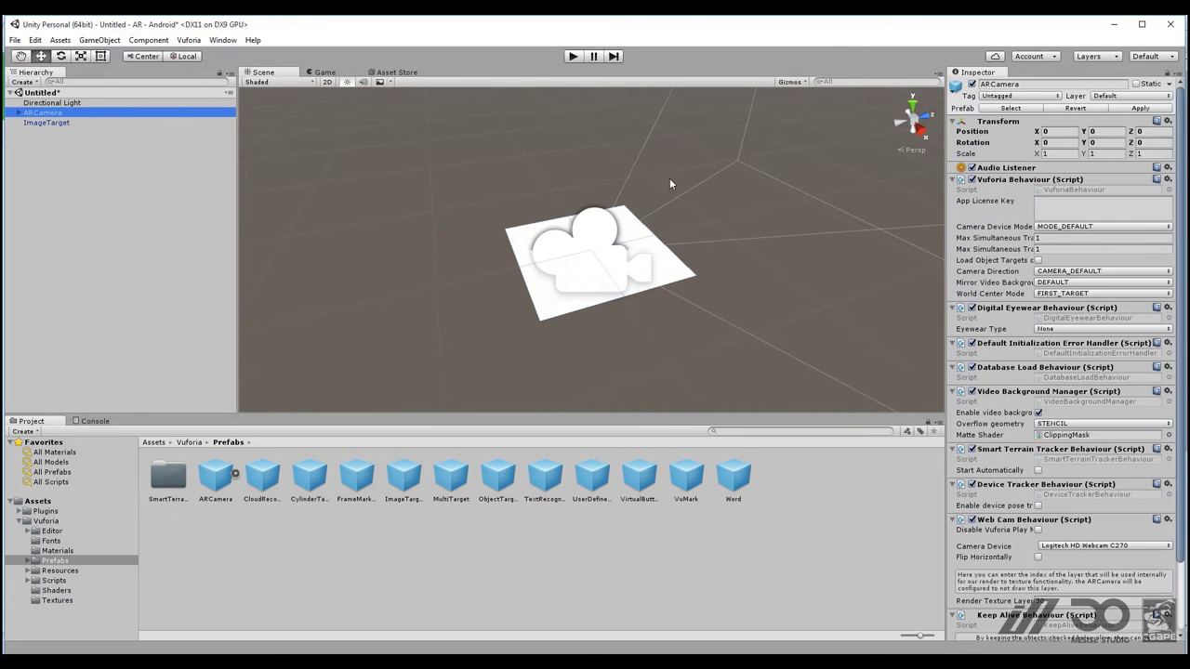
alt+drag(640, 260, 545, 258)
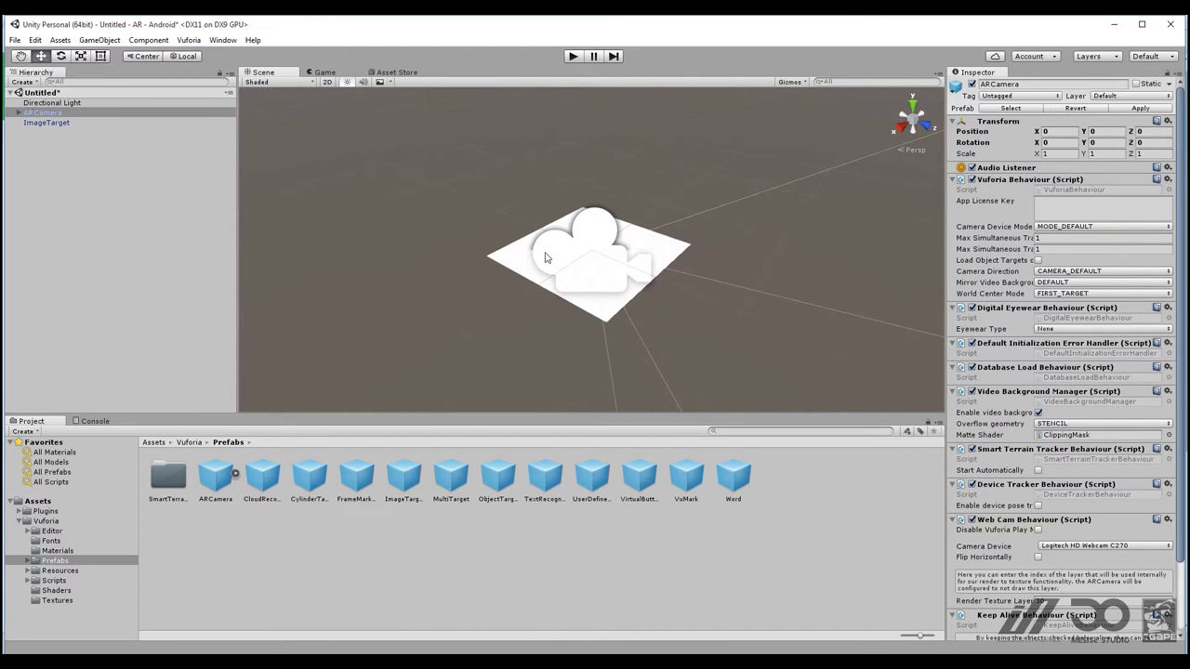
alt+drag(620, 258, 609, 326)
click(609, 326)
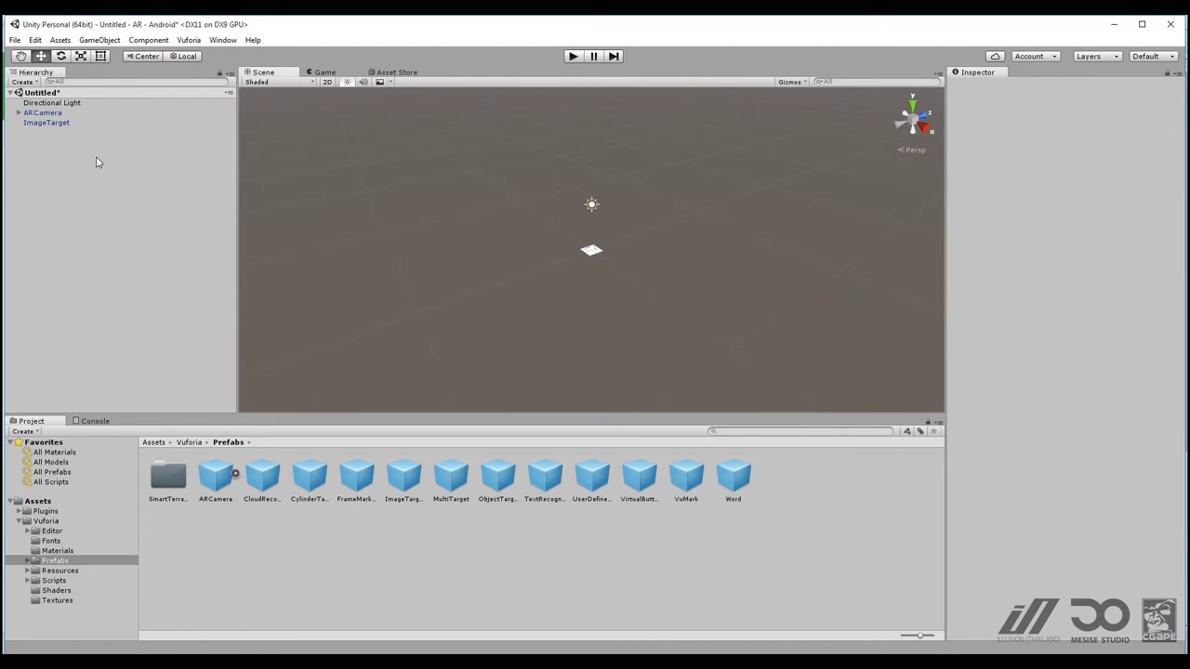
click(72, 114)
alt+right_drag(692, 210, 625, 209)
alt+drag(626, 210, 594, 275)
click(56, 123)
key(w)
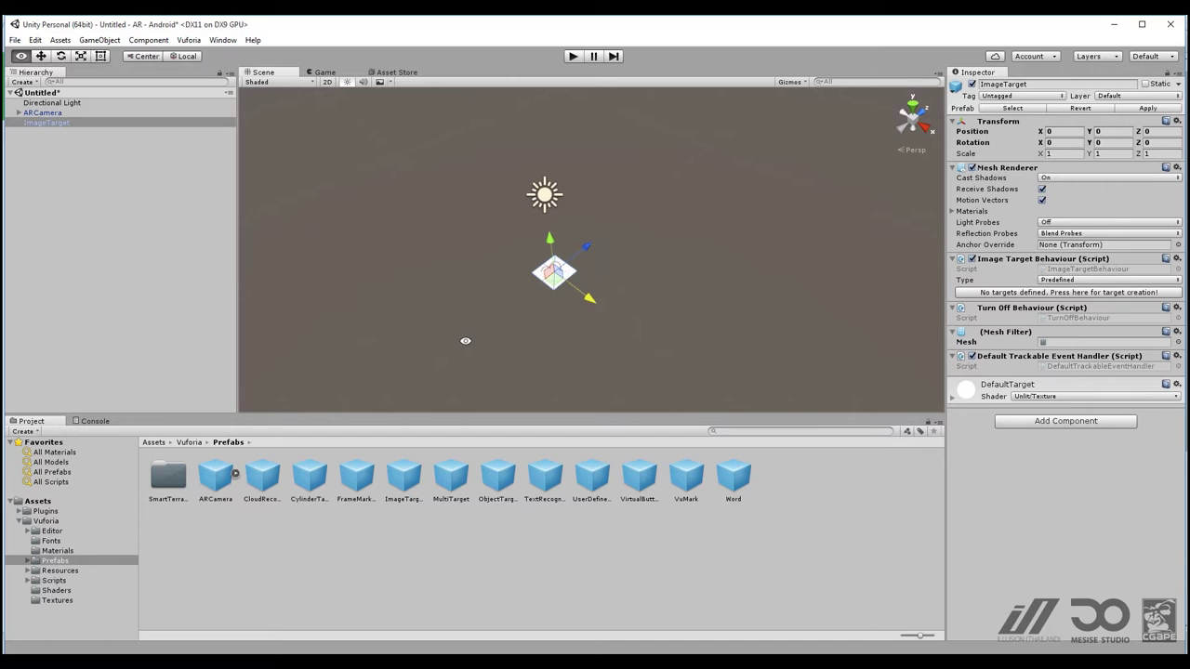
alt+drag(465, 343, 419, 391)
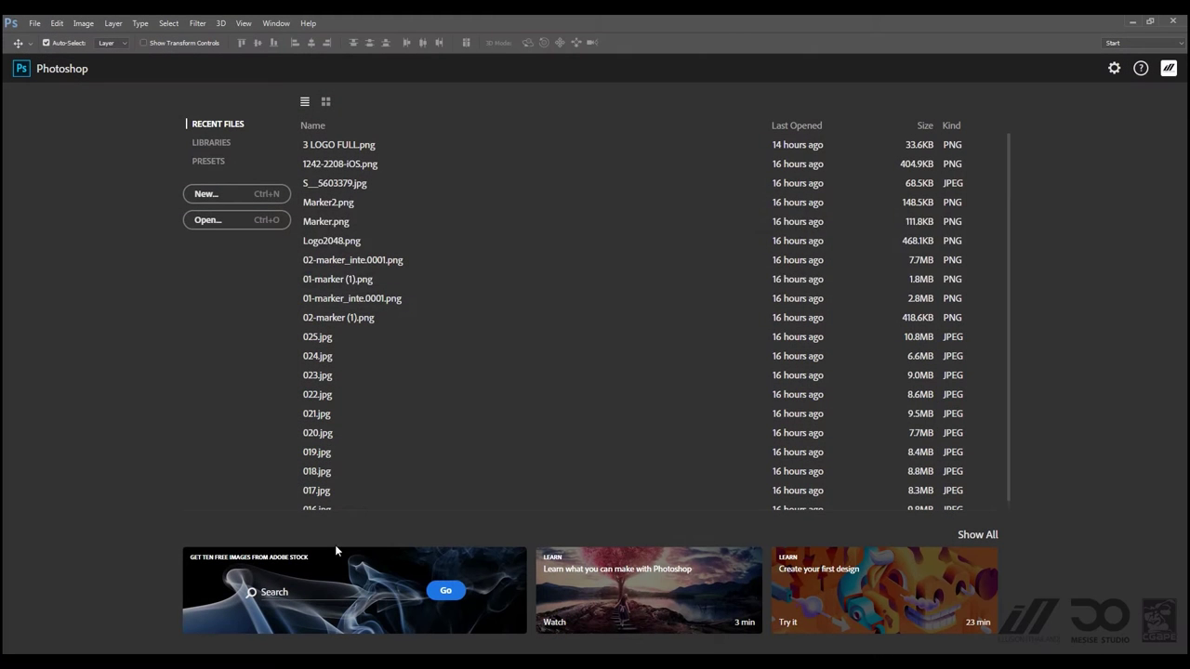
Step: Switch to Photoshop and create a new white document of 1000 by 1000 pixels
click(242, 202)
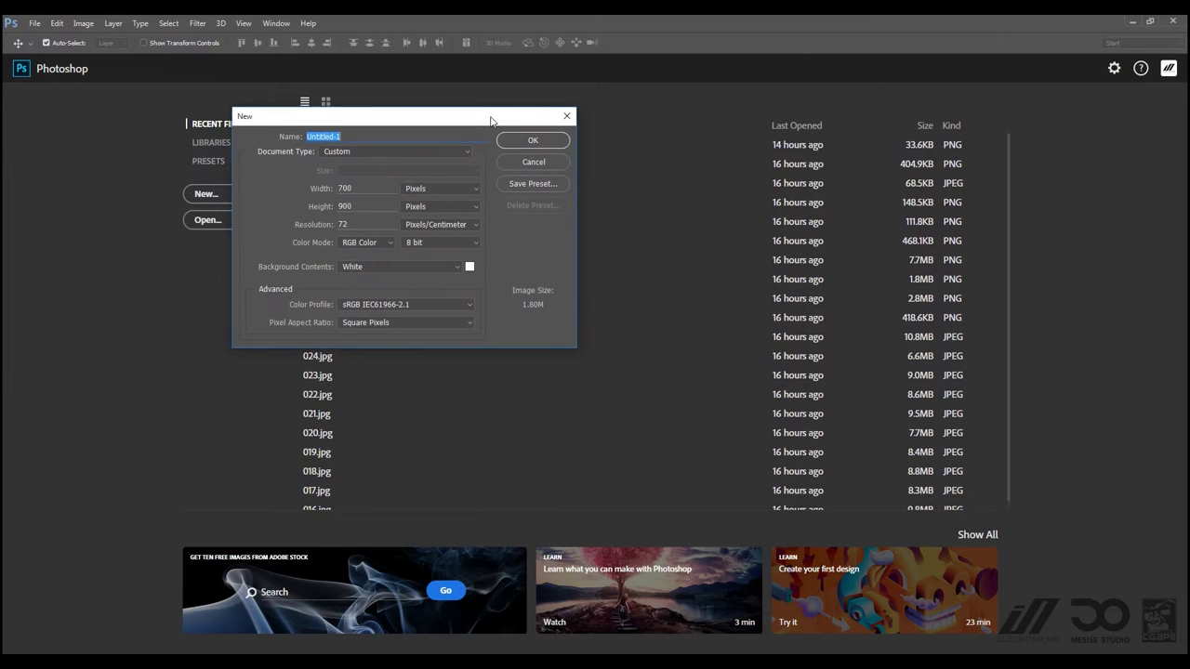
double_click(372, 190)
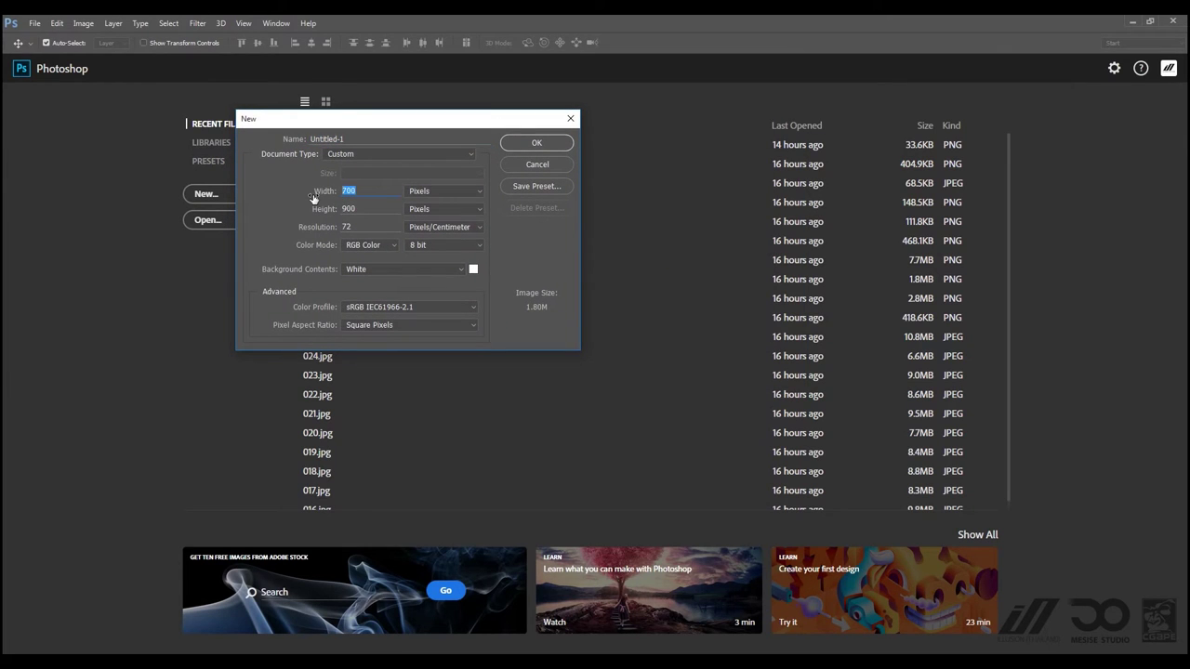
text(1000)
key(Tab)
text(1000)
click(556, 145)
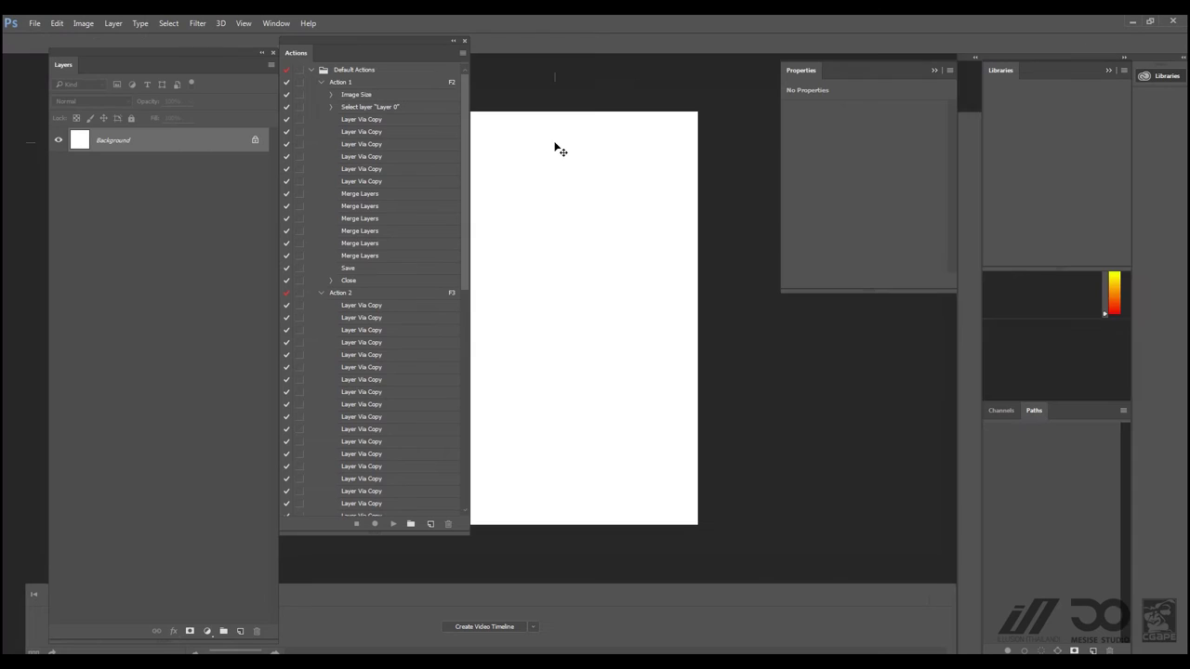
Step: Close the Actions panel and shrink the Layers panel, placing it beside the canvas so the whole document is uncovered
click(465, 40)
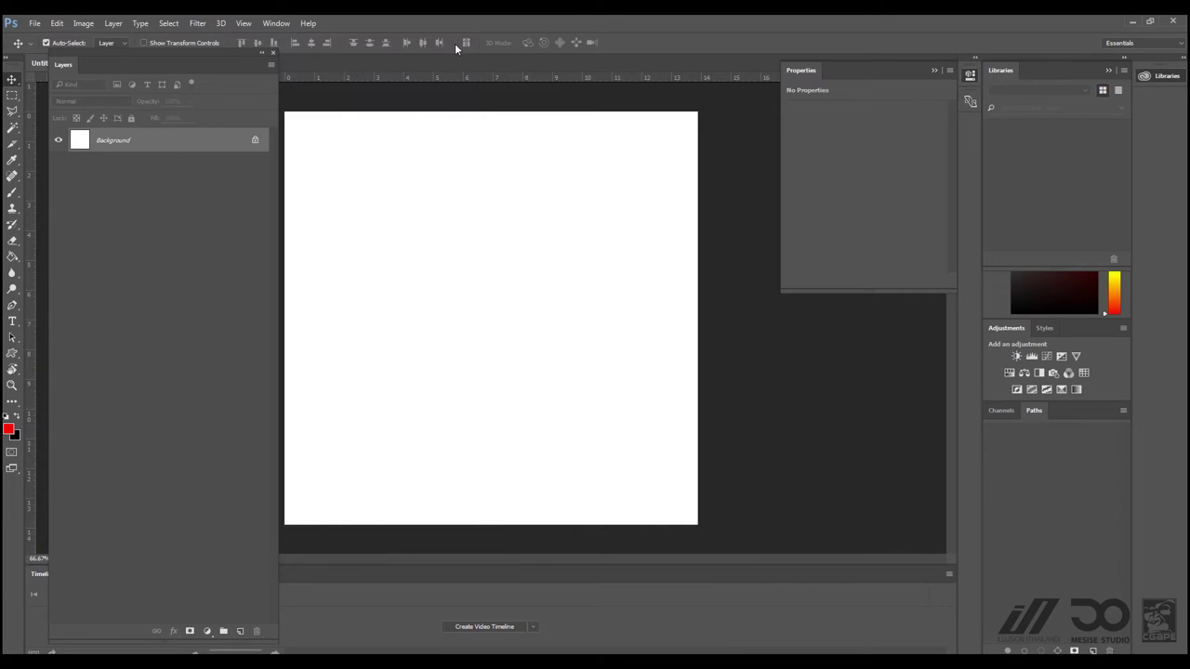
drag(177, 56, 952, 75)
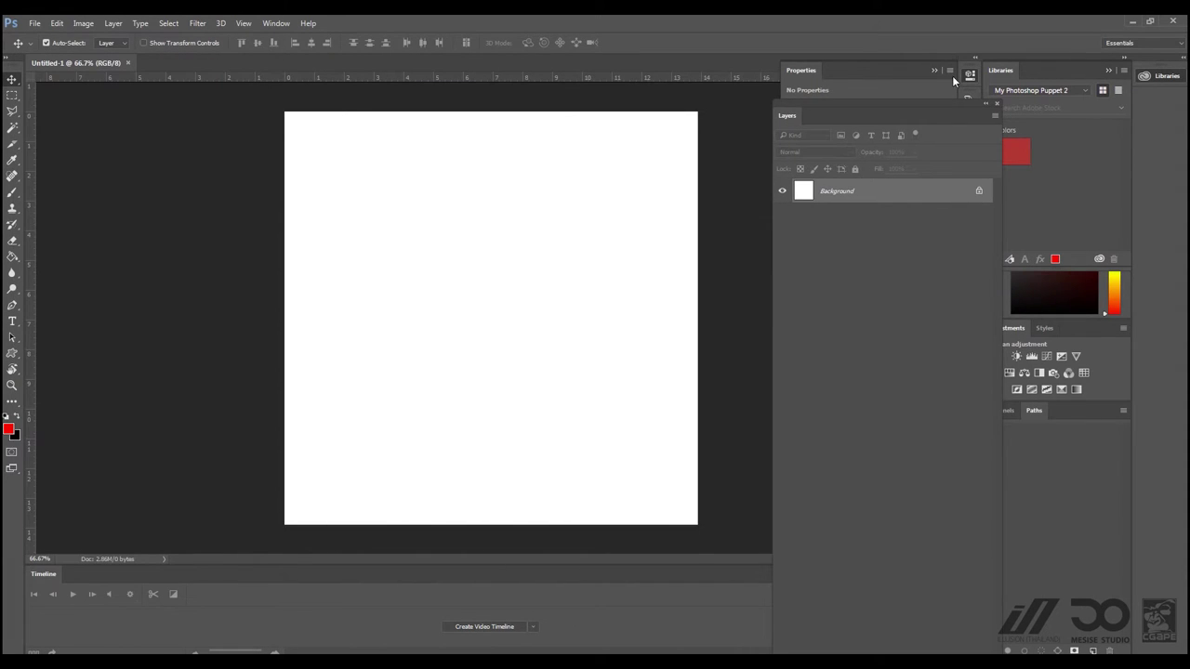
drag(848, 104, 857, 37)
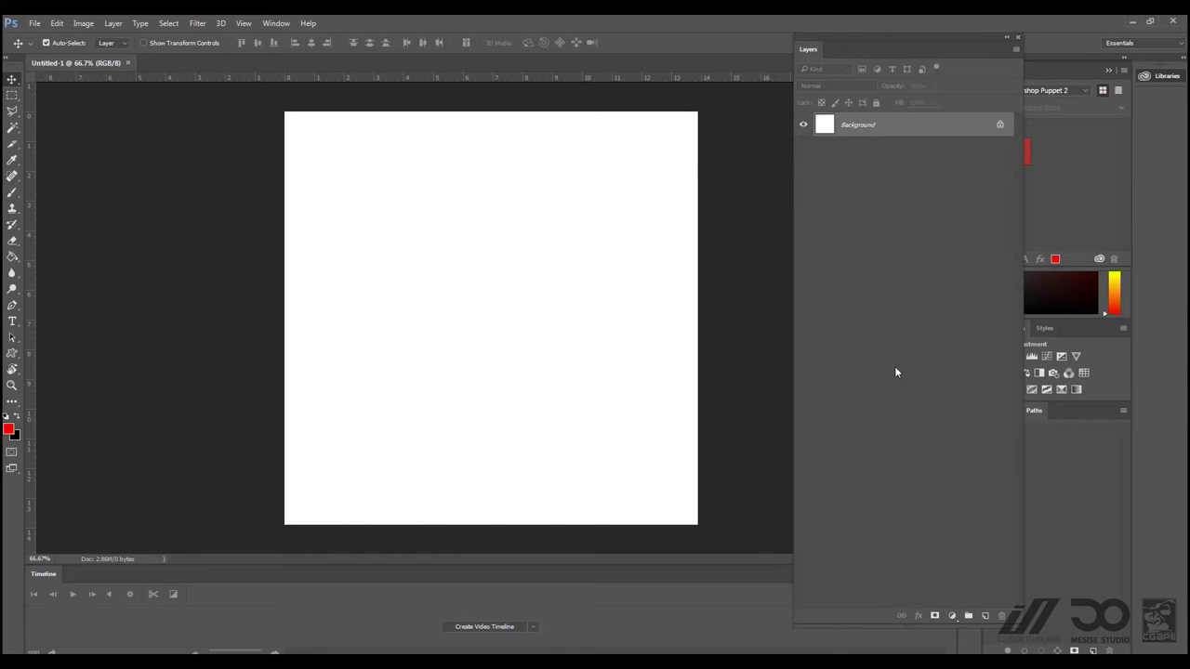
drag(1018, 626, 941, 382)
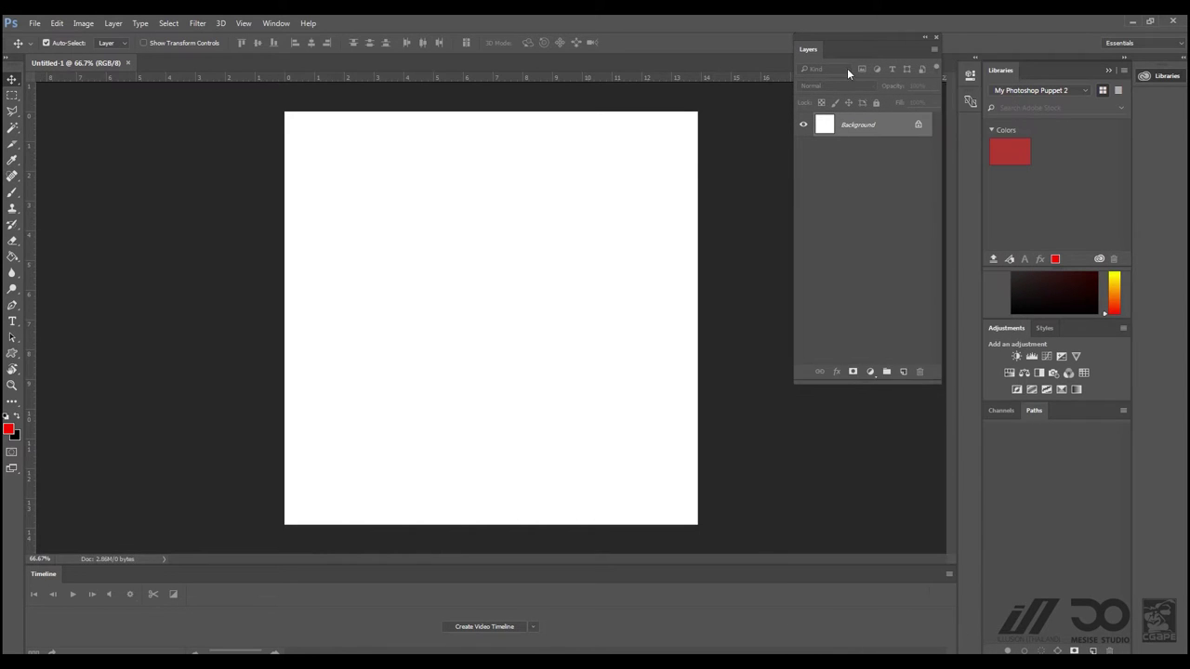
drag(850, 42, 846, 199)
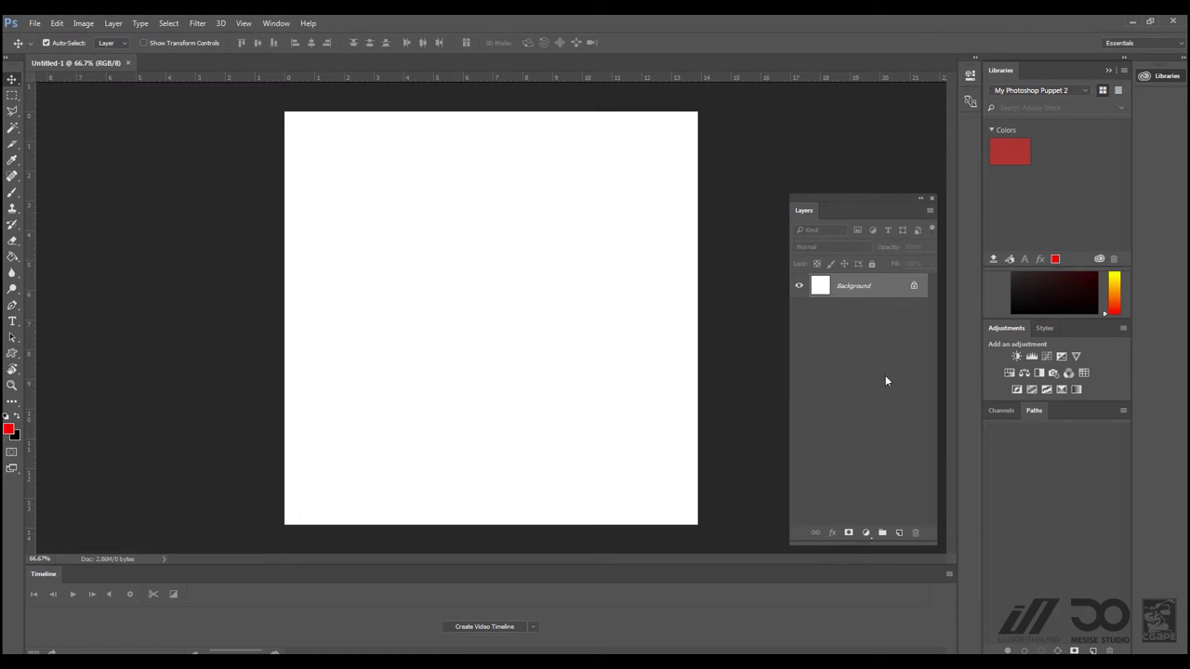
Step: Add a new layer above the background and set up a black brush with a size of 50 px
click(899, 532)
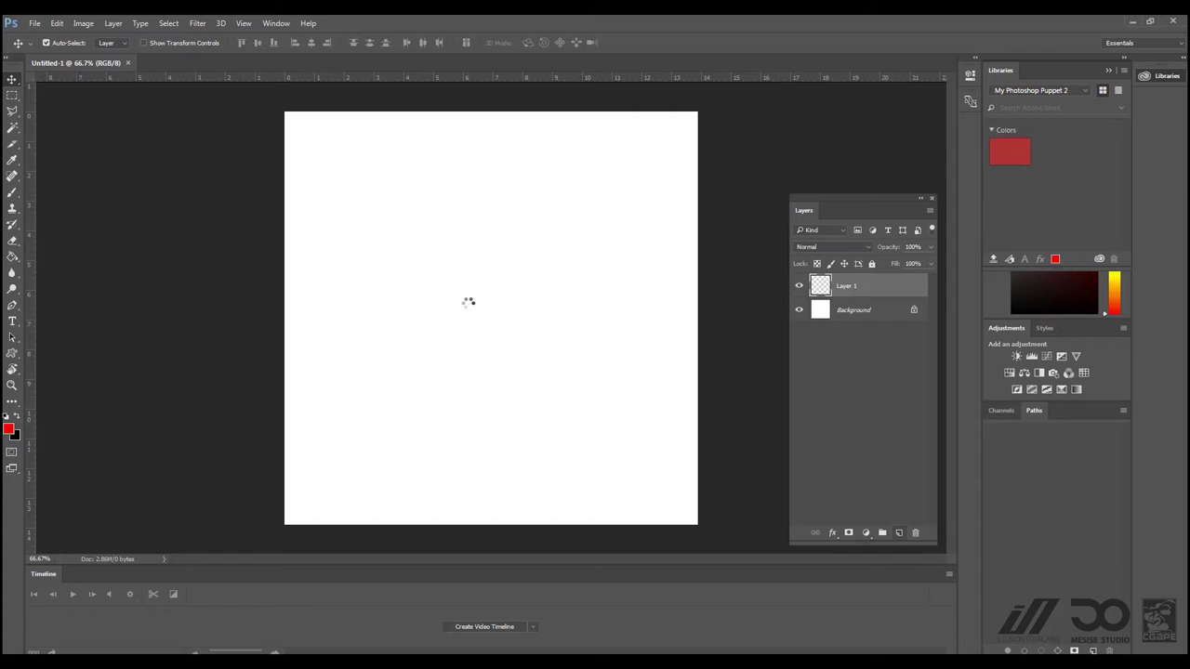
key(b)
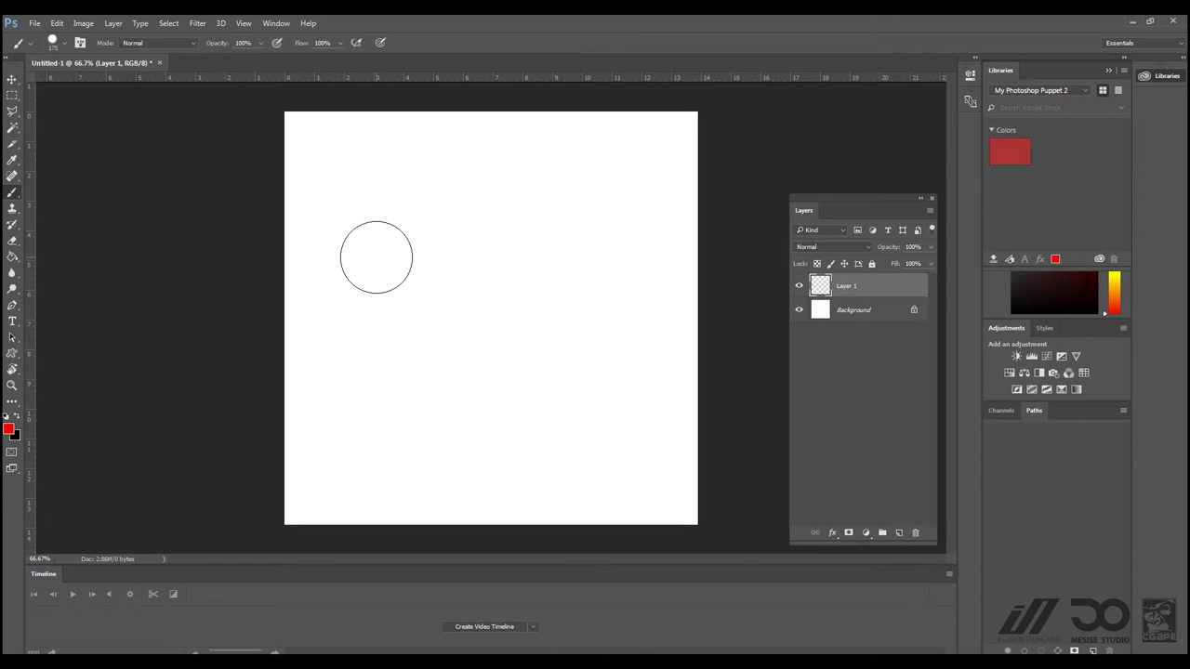
click(18, 417)
key(bracketleft)
key(bracketleft)
key(bracketleft)
key(bracketleft)
key(bracketleft)
key(bracketleft)
key(bracketleft)
Step: Paint fourteen separate black dots in uneven rows across the upper and lower parts of the canvas on Layer 1
click(333, 177)
click(420, 177)
click(538, 173)
click(644, 175)
click(640, 268)
click(460, 270)
click(314, 270)
click(312, 419)
click(404, 423)
click(564, 422)
click(643, 421)
click(582, 478)
click(405, 493)
click(349, 496)
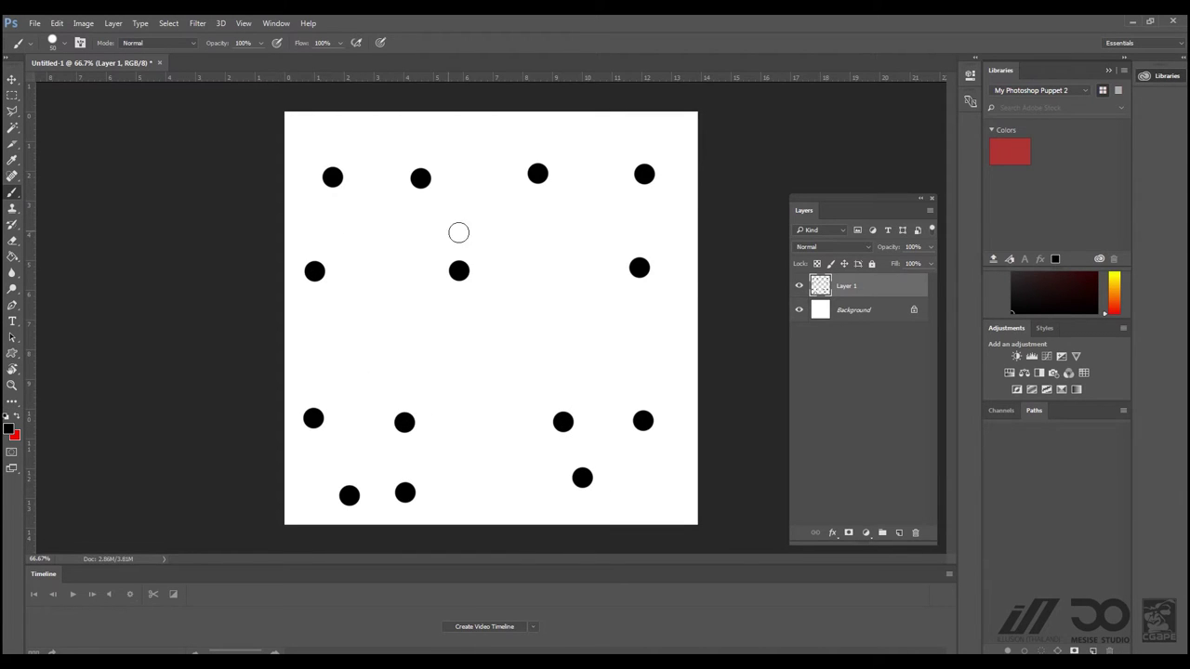
Step: Paint two more black dots mid-canvas and fourteen red dots that partly overlap the black ones on Layer 1
click(584, 323)
click(420, 331)
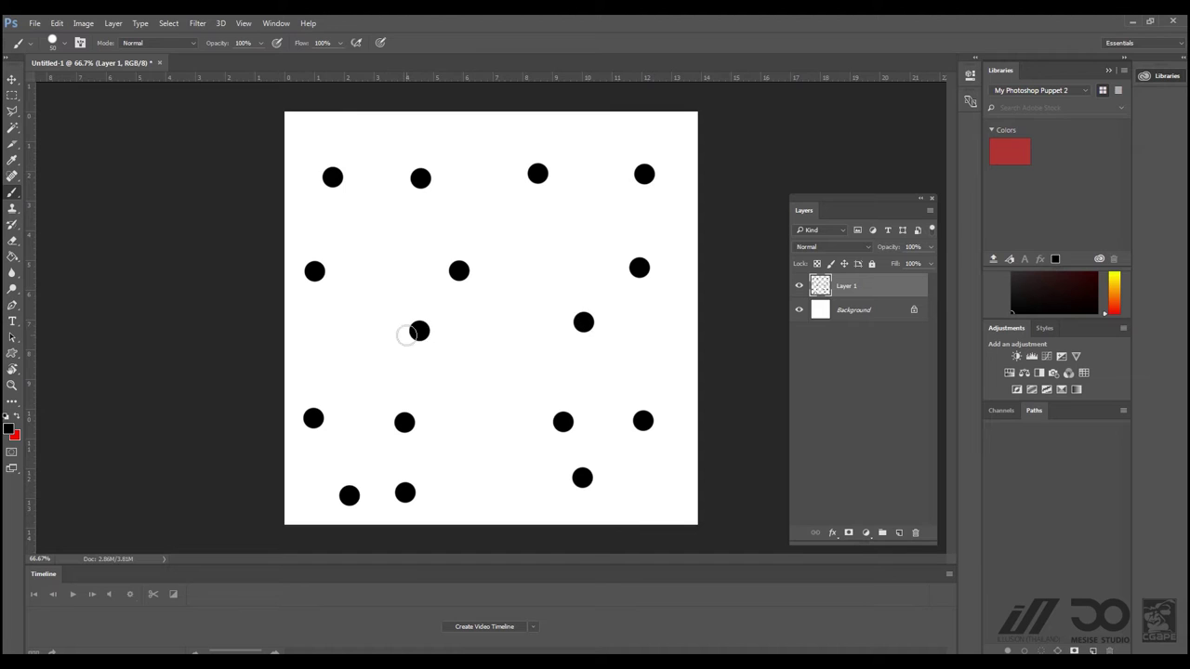
click(18, 419)
click(407, 415)
click(427, 316)
click(467, 260)
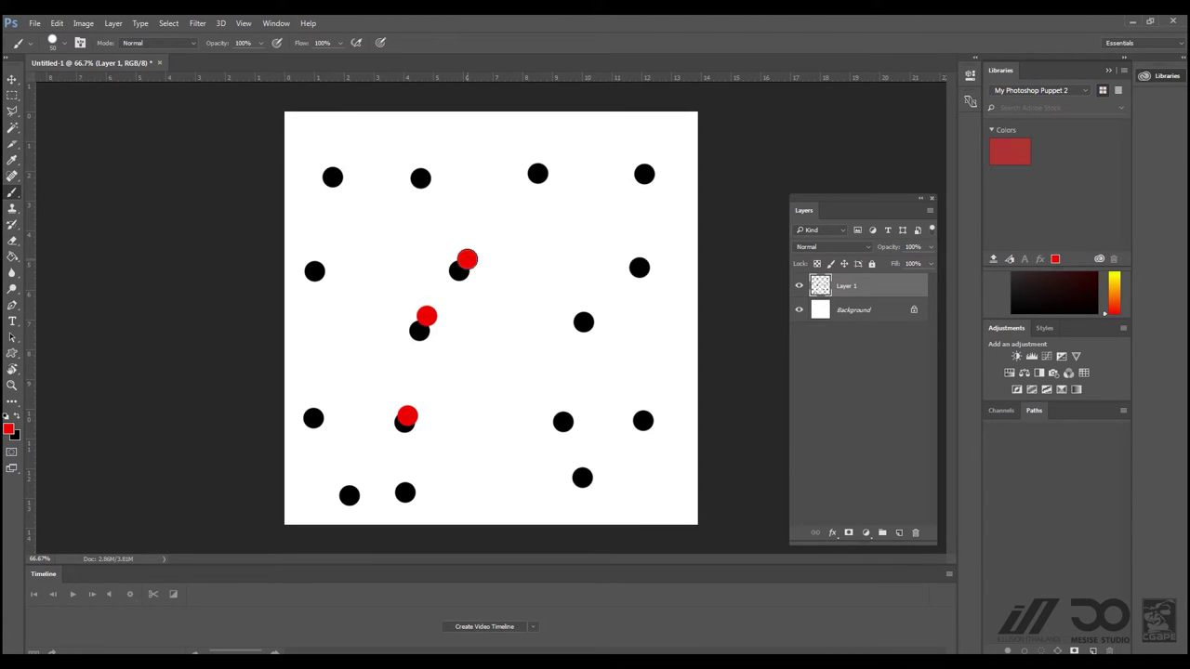
click(590, 320)
click(638, 280)
click(641, 183)
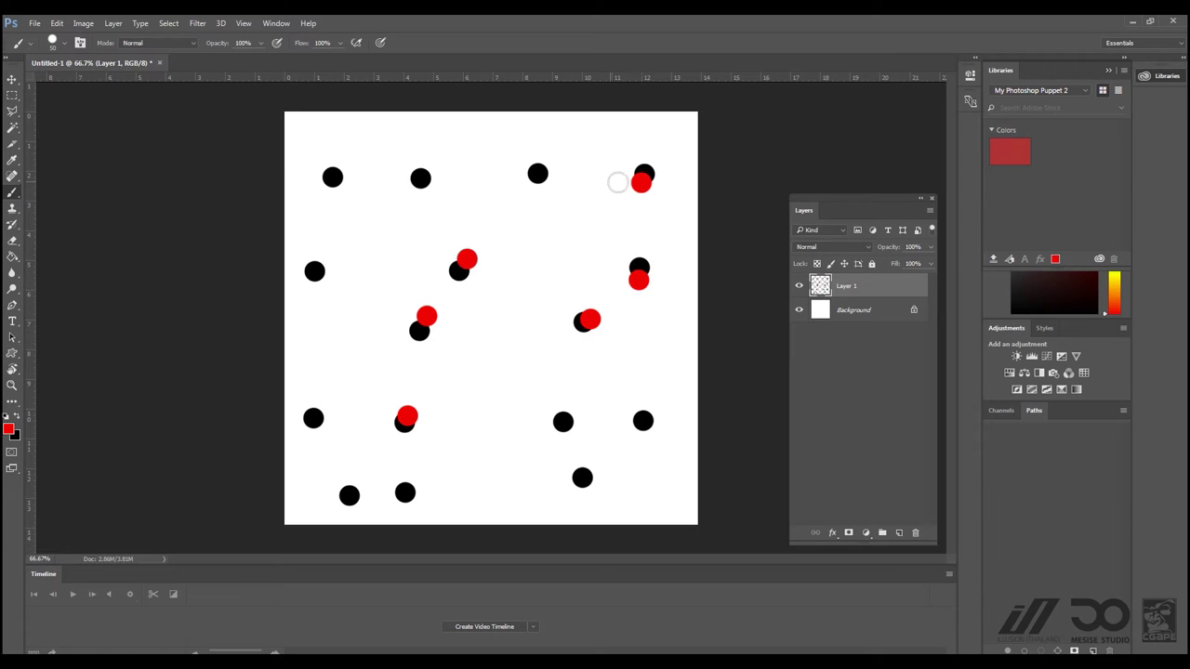
click(547, 183)
click(418, 185)
click(342, 184)
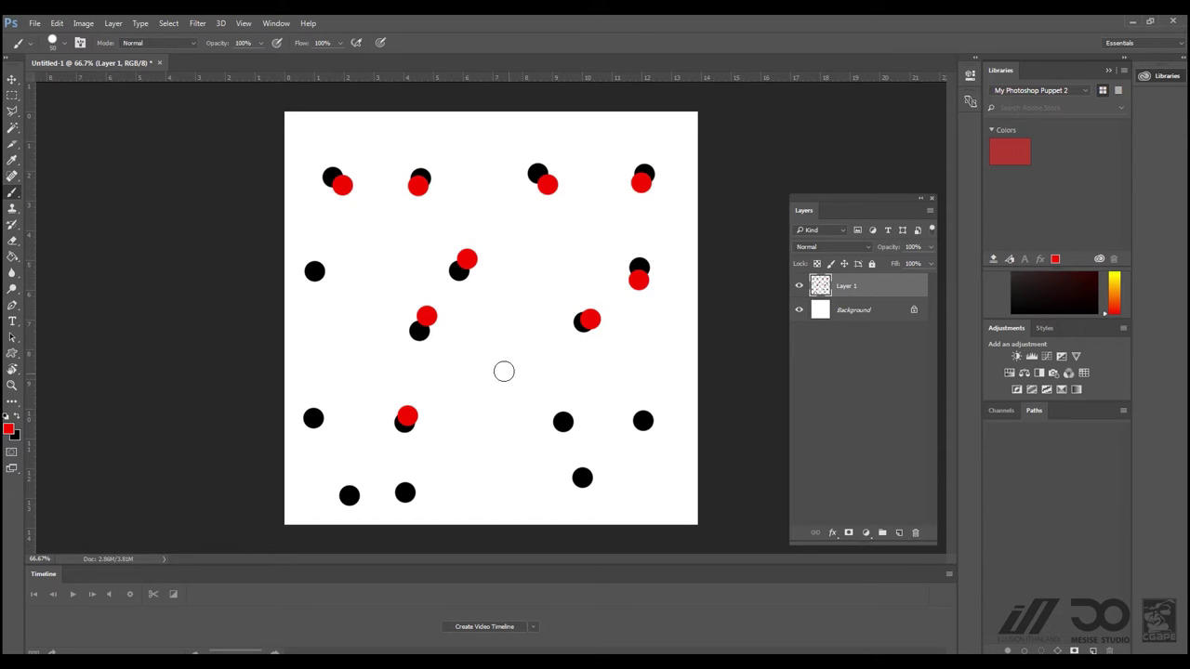
click(555, 412)
click(569, 471)
click(420, 489)
click(362, 490)
click(326, 414)
Step: Change the brush colour to bright green and paint ten green dots beside the red ones
click(7, 427)
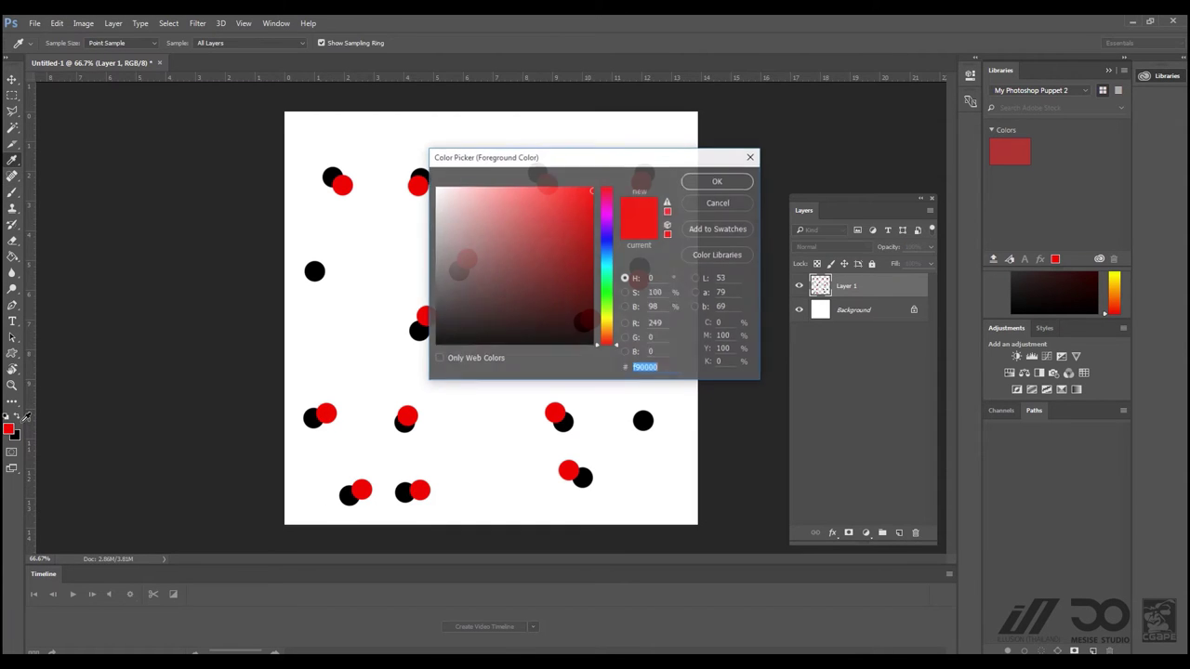
click(603, 300)
click(716, 180)
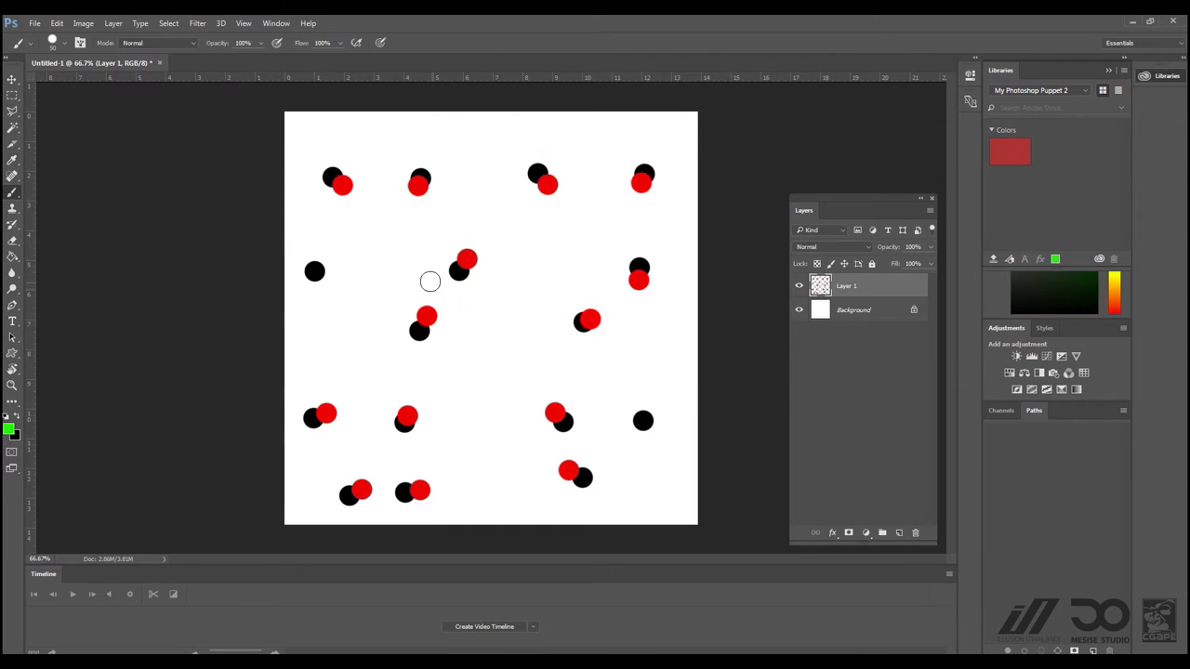
click(429, 307)
click(471, 250)
click(550, 193)
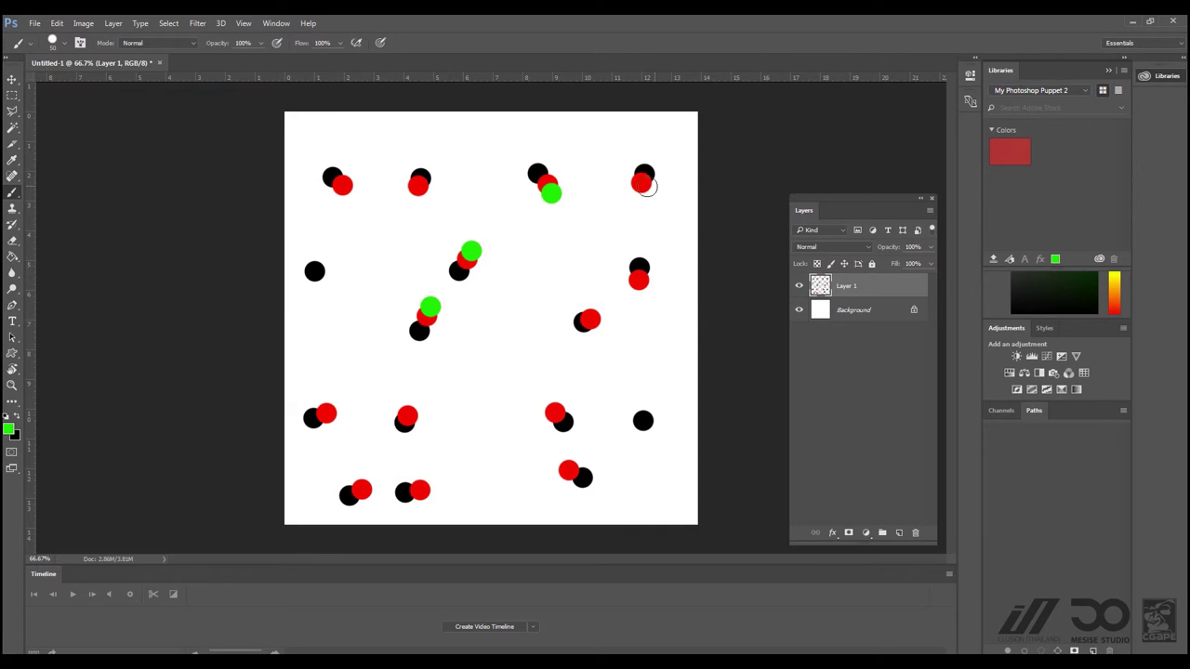
click(641, 191)
click(637, 290)
click(605, 318)
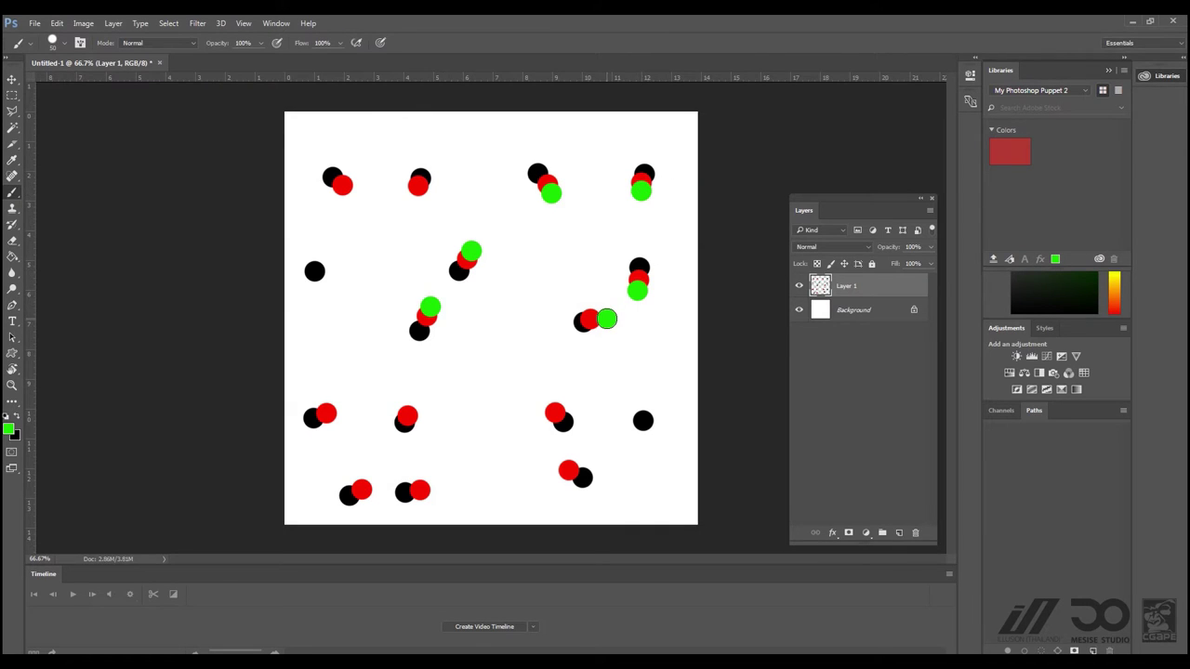
click(554, 398)
click(557, 467)
click(416, 406)
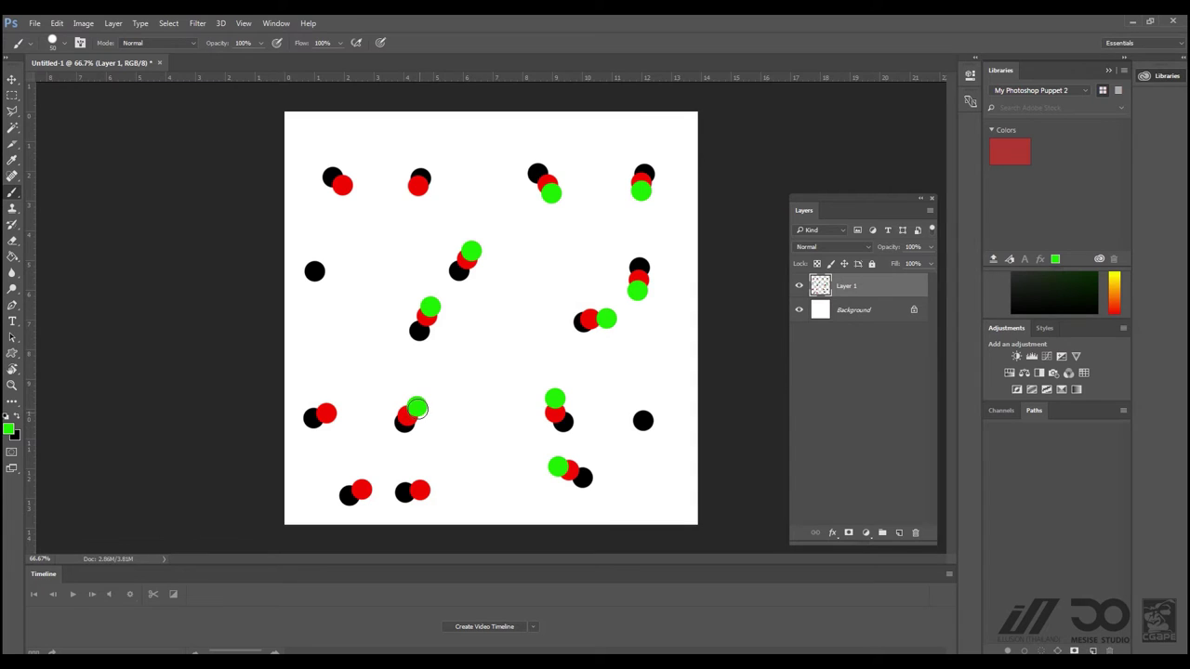
click(424, 480)
Step: Replace all the dots on Layer 1 with a solid light purple fill (#e2abe4) and return to the Brush tool
key(Delete)
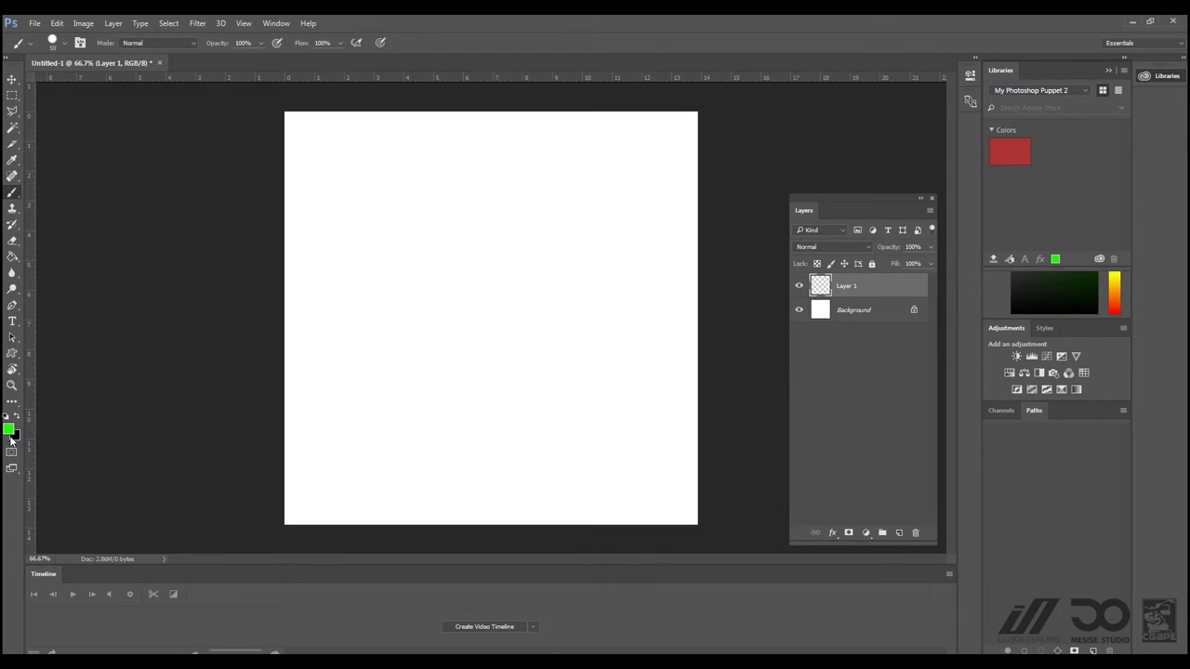
click(9, 430)
click(606, 214)
click(501, 189)
drag(501, 189, 474, 205)
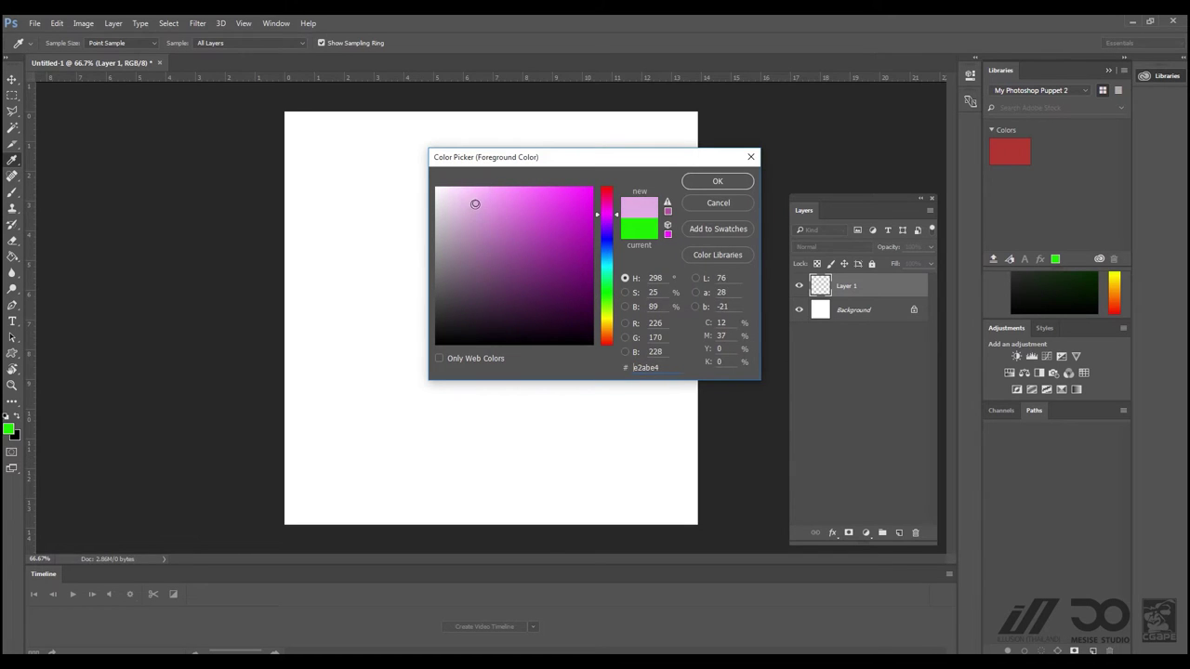
click(718, 182)
key(g)
click(533, 248)
key(b)
Step: Try a white brush stroke across the purple fill and undo it
click(15, 418)
click(17, 419)
mouse_move(361, 232)
mouse_down()
mouse_move(324, 320)
mouse_move(496, 434)
mouse_move(539, 273)
mouse_up()
key(ctrl+z)
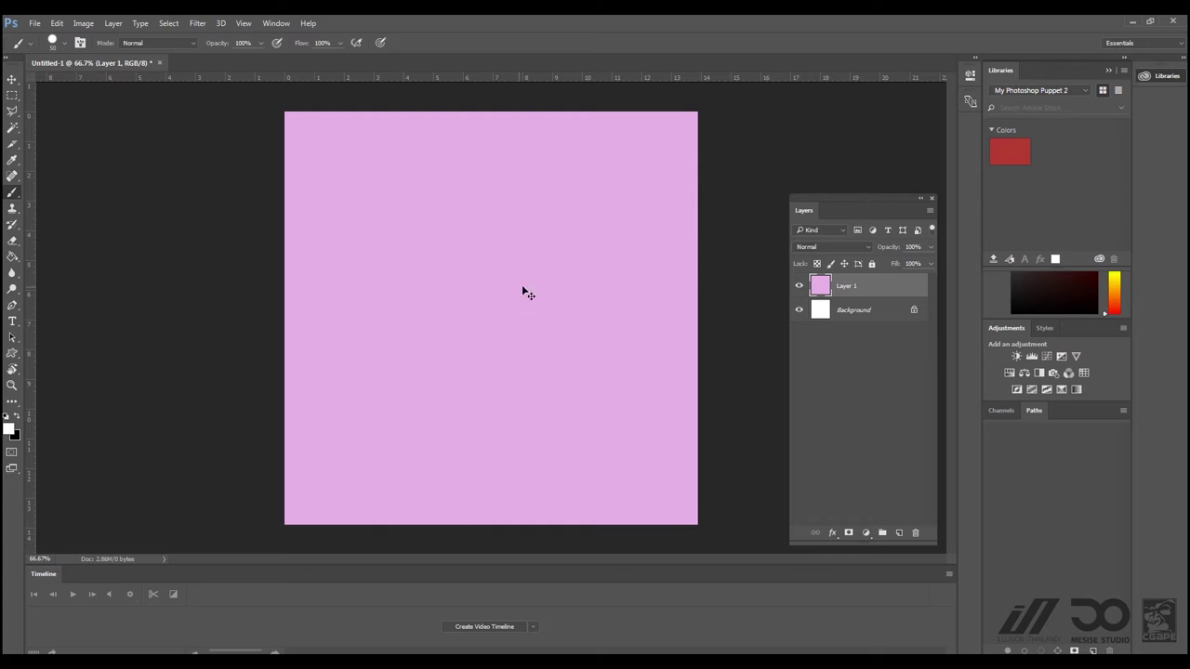
Step: Set the brush colour to very pale pink #fee7ff and paint six long curved strokes across the purple canvas
click(9, 429)
click(609, 221)
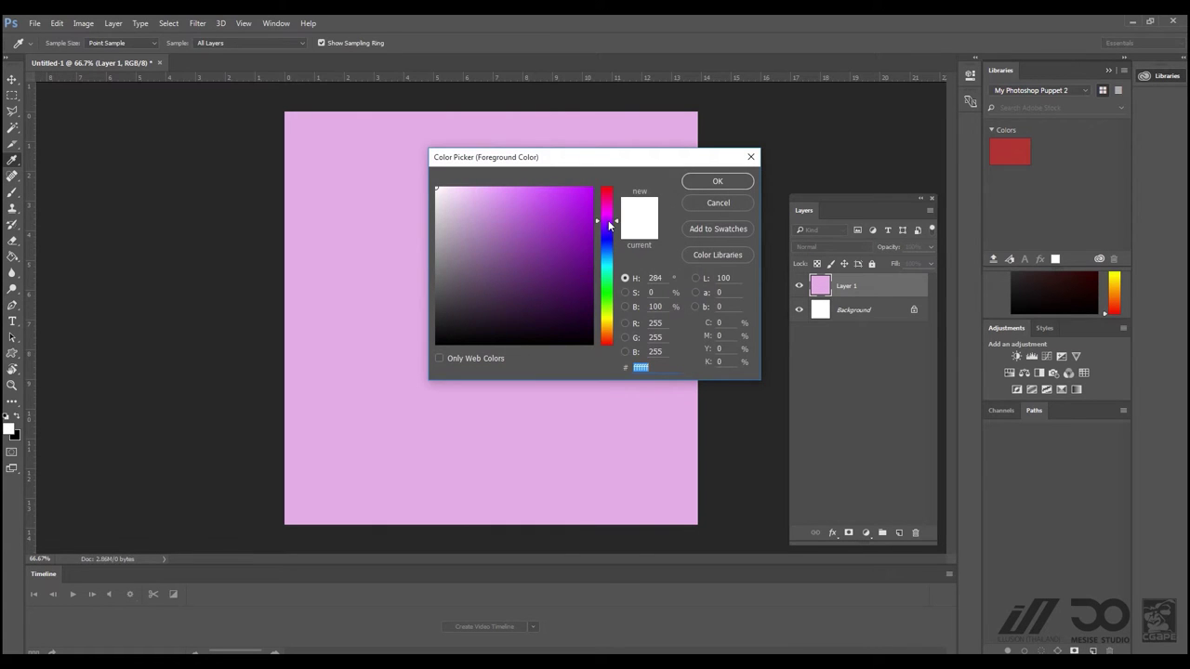
click(397, 237)
drag(474, 202, 450, 187)
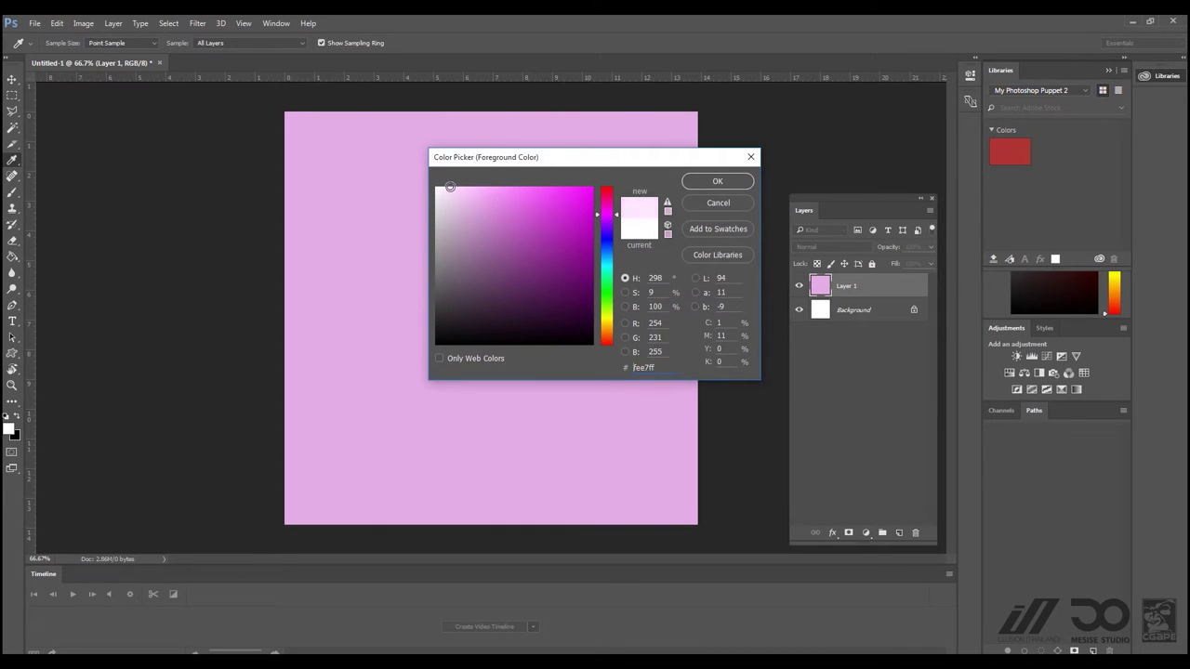
click(717, 181)
mouse_move(382, 149)
mouse_down()
mouse_move(319, 355)
mouse_move(486, 338)
mouse_up()
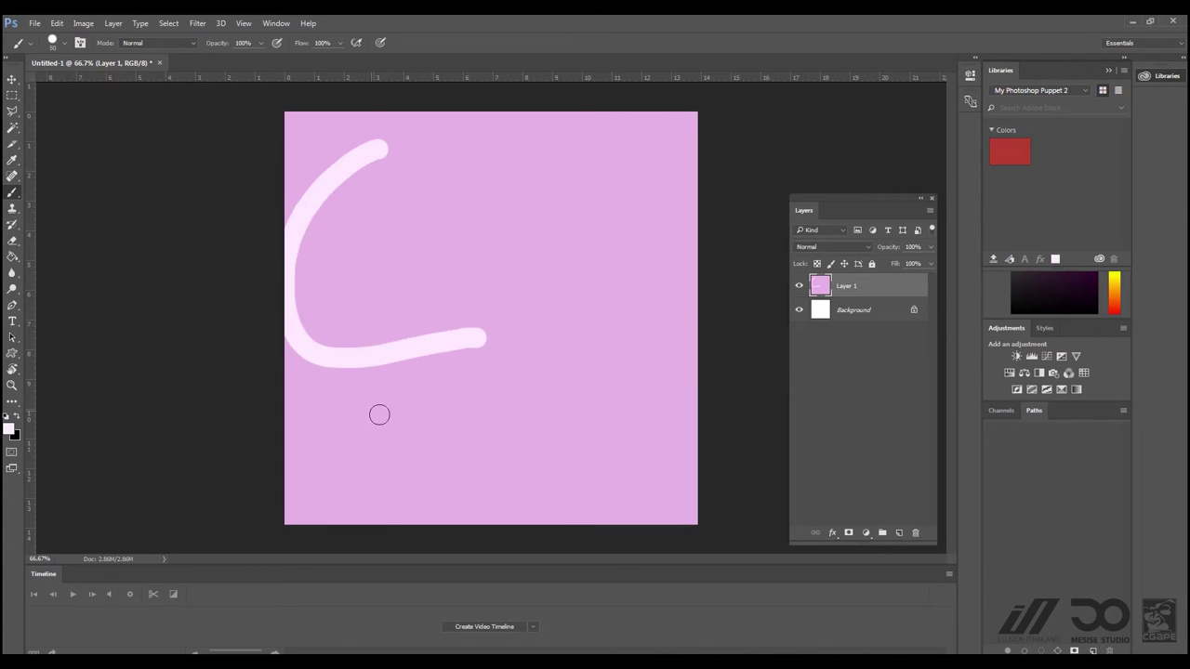
drag(320, 430, 513, 429)
drag(409, 498, 596, 423)
drag(385, 198, 601, 171)
drag(517, 340, 664, 386)
drag(595, 426, 692, 484)
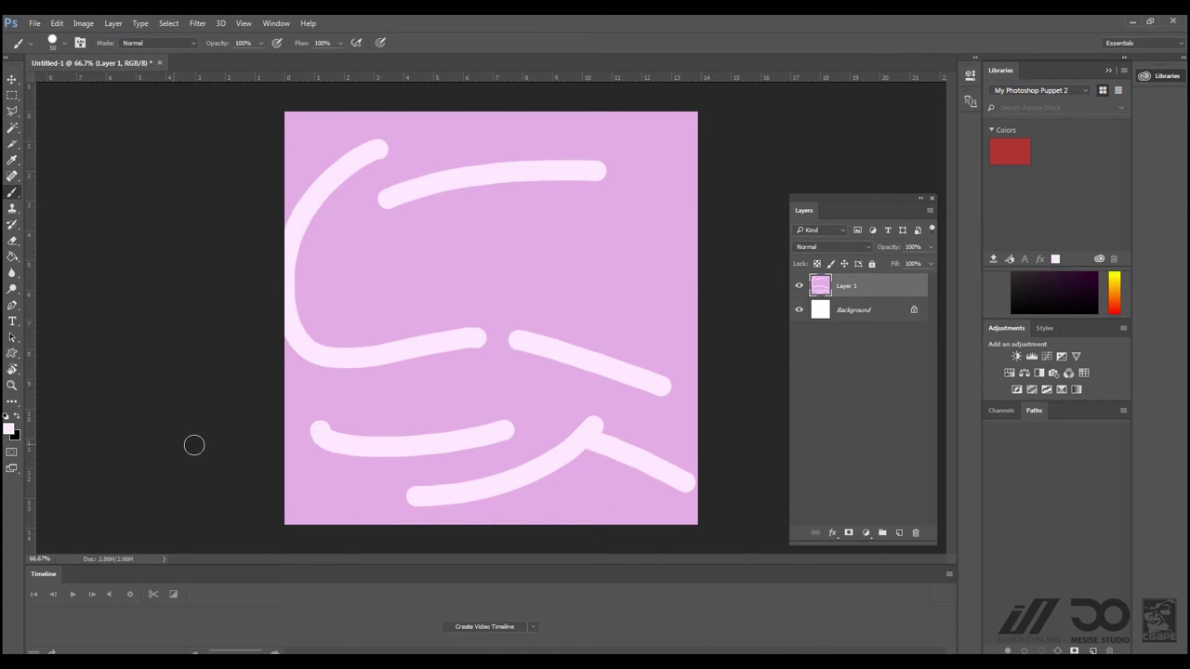
Step: Set the brush colour to light pink #f5d7f6 and paint curved strokes crossing the paler ones all over the canvas
click(9, 429)
click(455, 192)
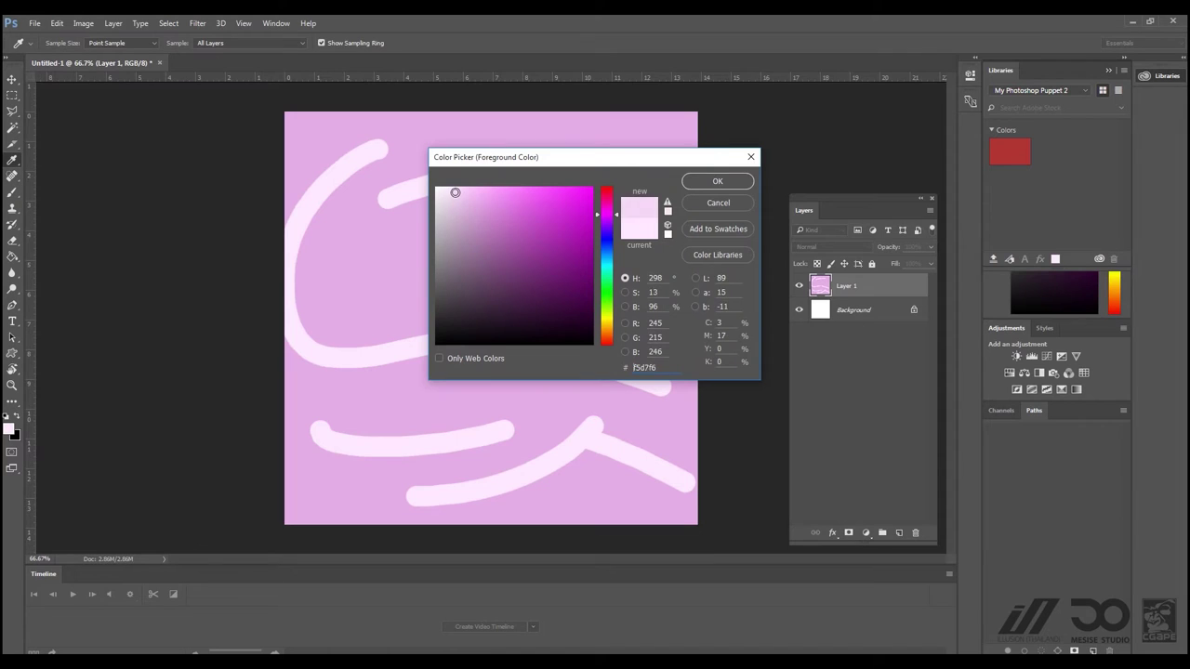
click(714, 183)
mouse_move(355, 175)
mouse_down()
mouse_move(290, 266)
mouse_move(389, 321)
mouse_move(409, 346)
mouse_up()
drag(510, 283, 569, 421)
drag(433, 358, 379, 445)
mouse_move(432, 424)
mouse_down()
mouse_move(473, 480)
mouse_move(548, 521)
mouse_up()
drag(606, 391, 642, 486)
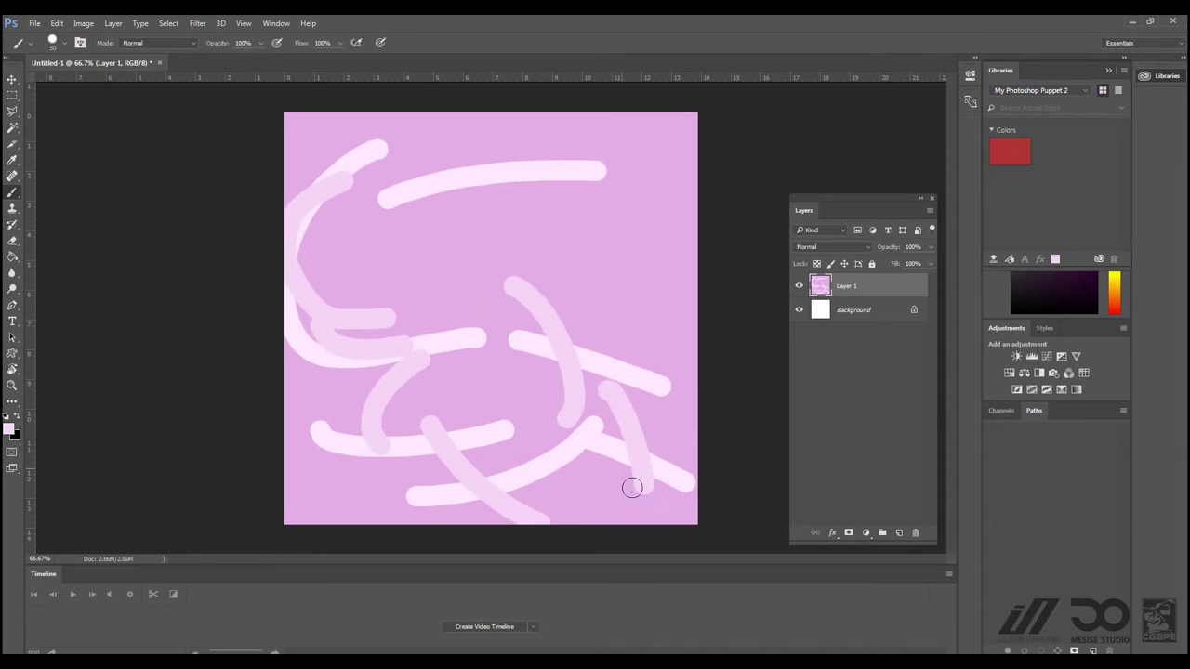
drag(497, 116, 523, 238)
drag(396, 176, 445, 267)
drag(549, 151, 662, 253)
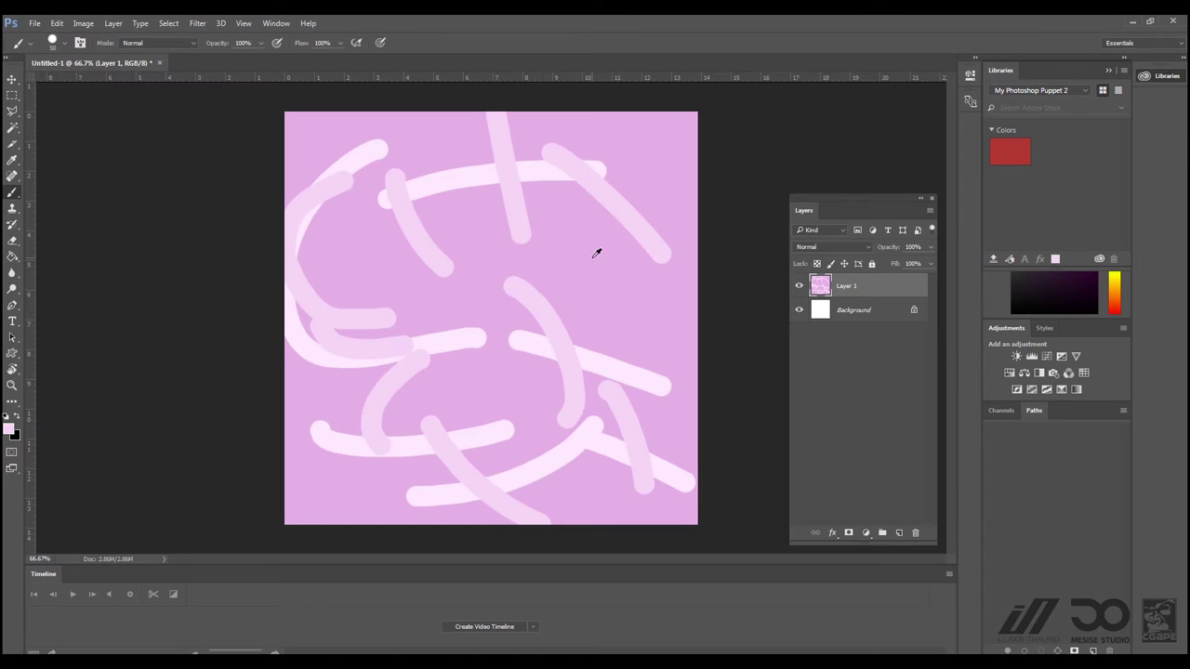
Step: Set the brush colour to soft yellow #f9e889 and paint short accent dabs scattered along the pink strokes
click(10, 430)
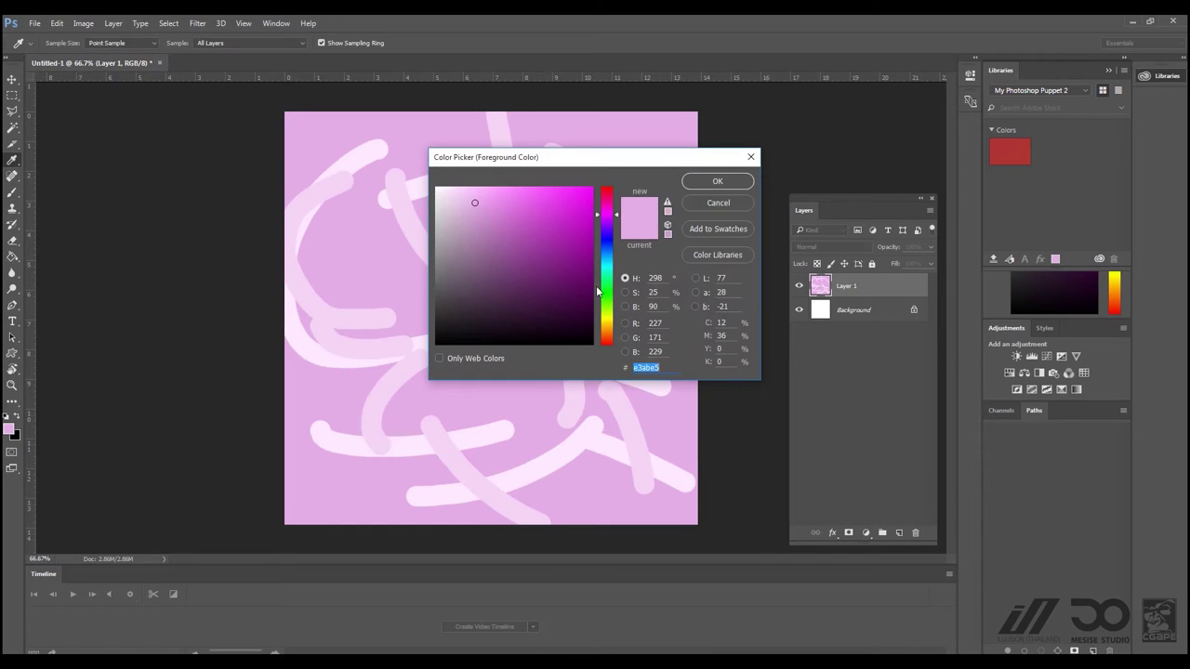
click(607, 324)
click(507, 191)
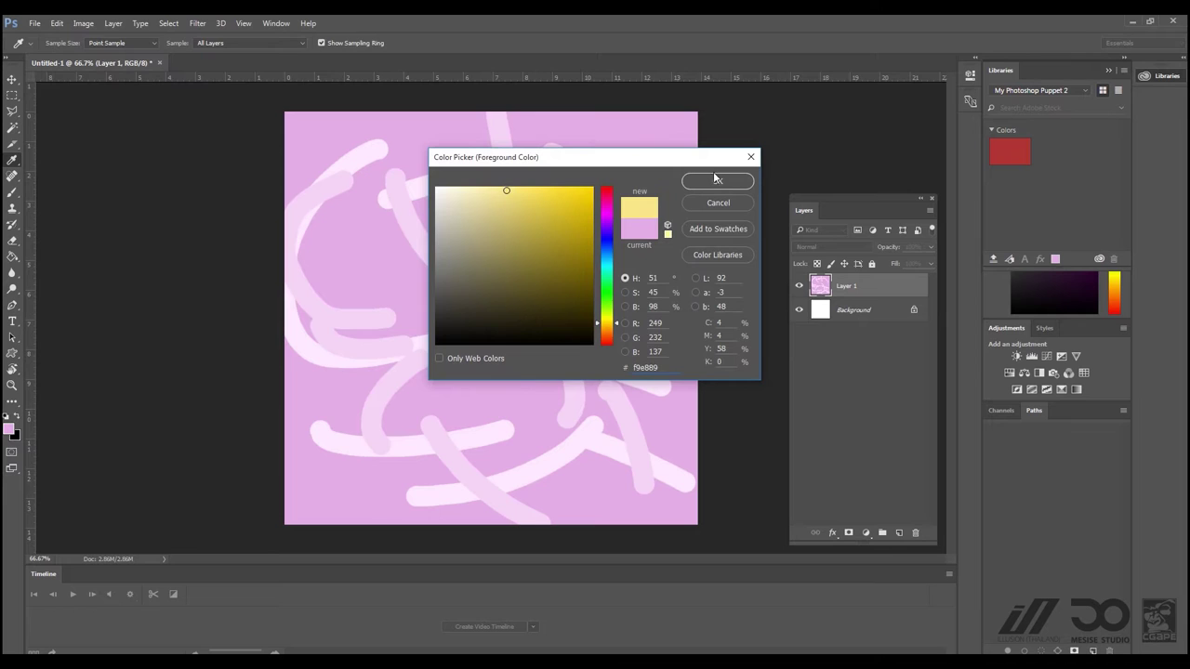
click(715, 179)
key(b)
drag(612, 208, 651, 245)
mouse_move(579, 340)
mouse_down()
mouse_move(627, 367)
mouse_move(613, 405)
mouse_up()
mouse_move(506, 357)
mouse_down()
mouse_move(516, 343)
mouse_move(432, 361)
mouse_up()
click(442, 428)
drag(474, 474, 508, 484)
drag(296, 359, 329, 376)
click(317, 290)
drag(321, 294, 363, 316)
drag(412, 191, 443, 236)
drag(453, 191, 507, 194)
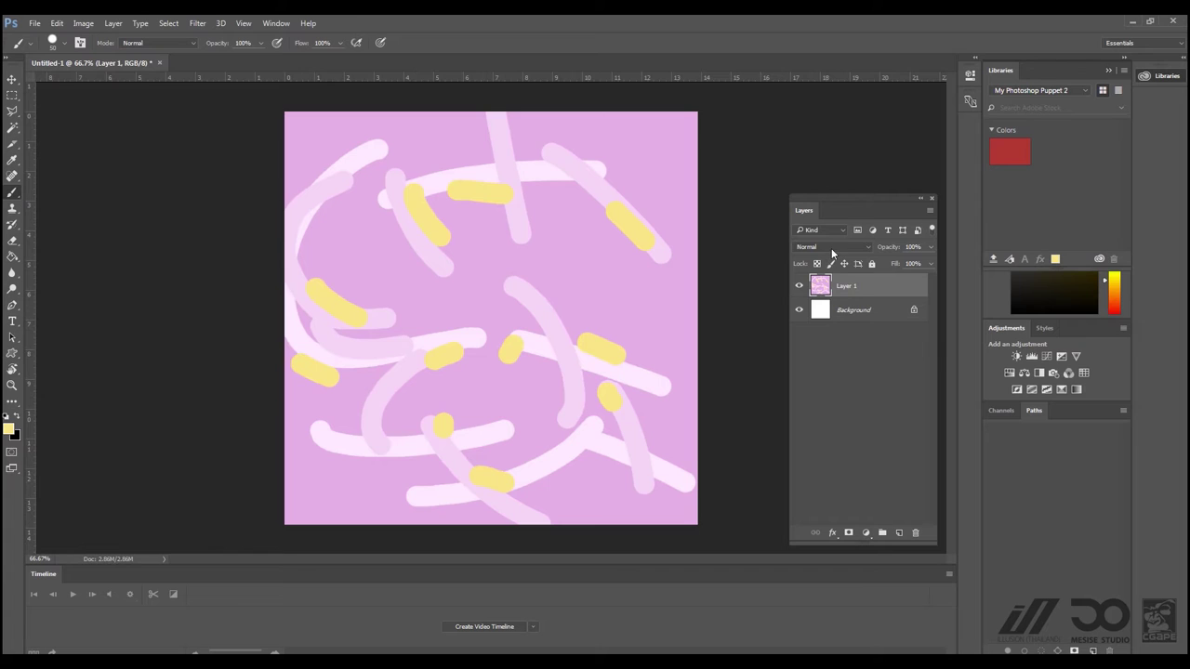
Step: Apply a strong Gaussian Blur to Layer 1 so the strokes melt into soft colour patches
click(197, 24)
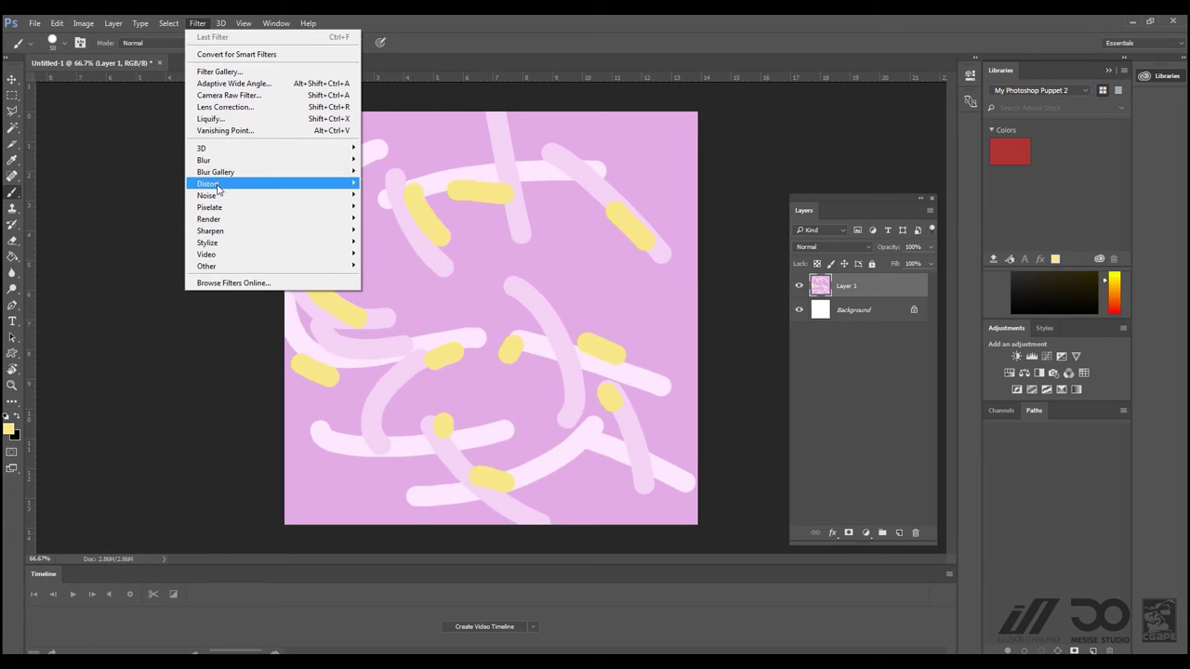
mouse_move(234, 164)
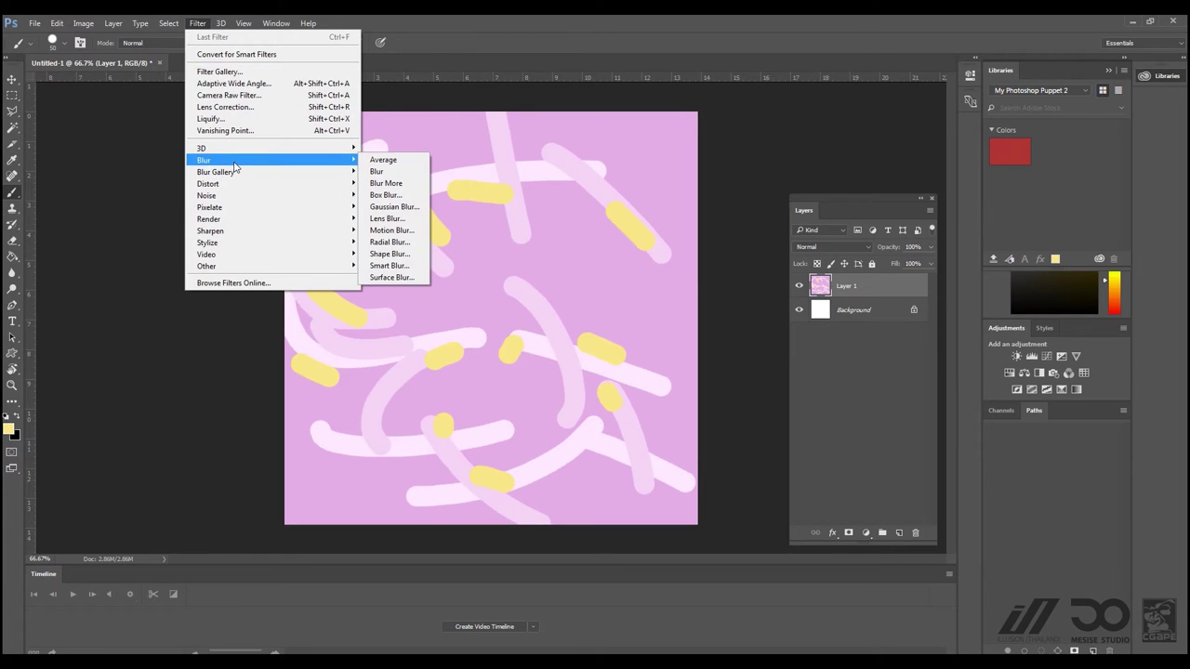
click(395, 206)
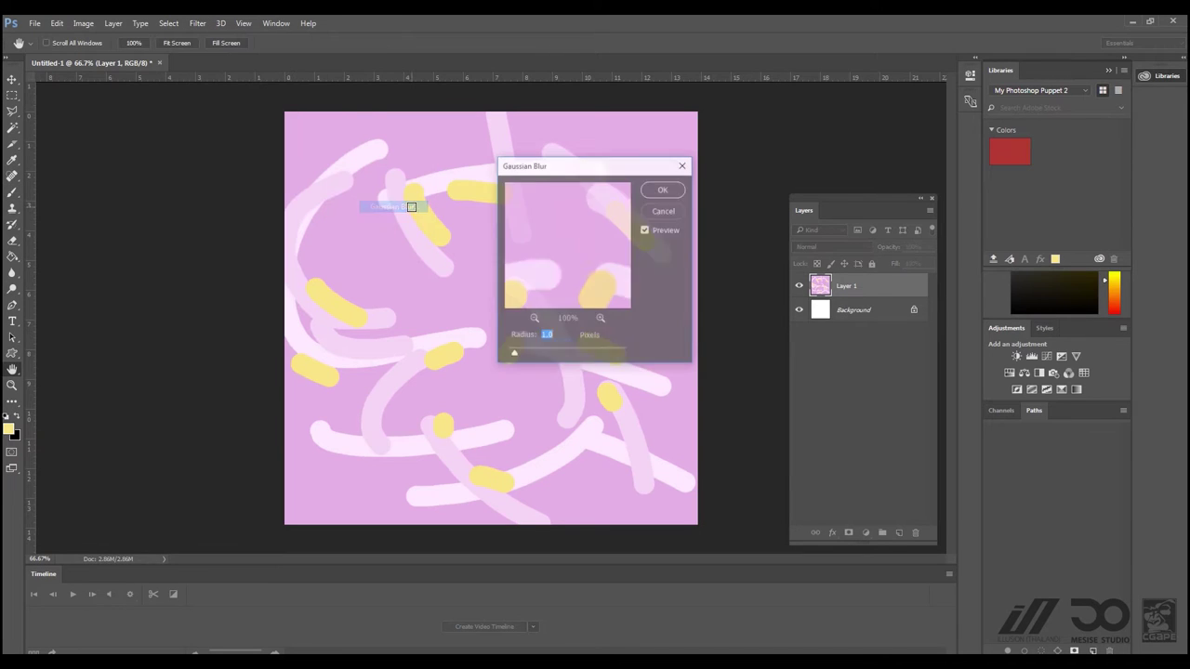
drag(544, 355, 574, 354)
click(664, 190)
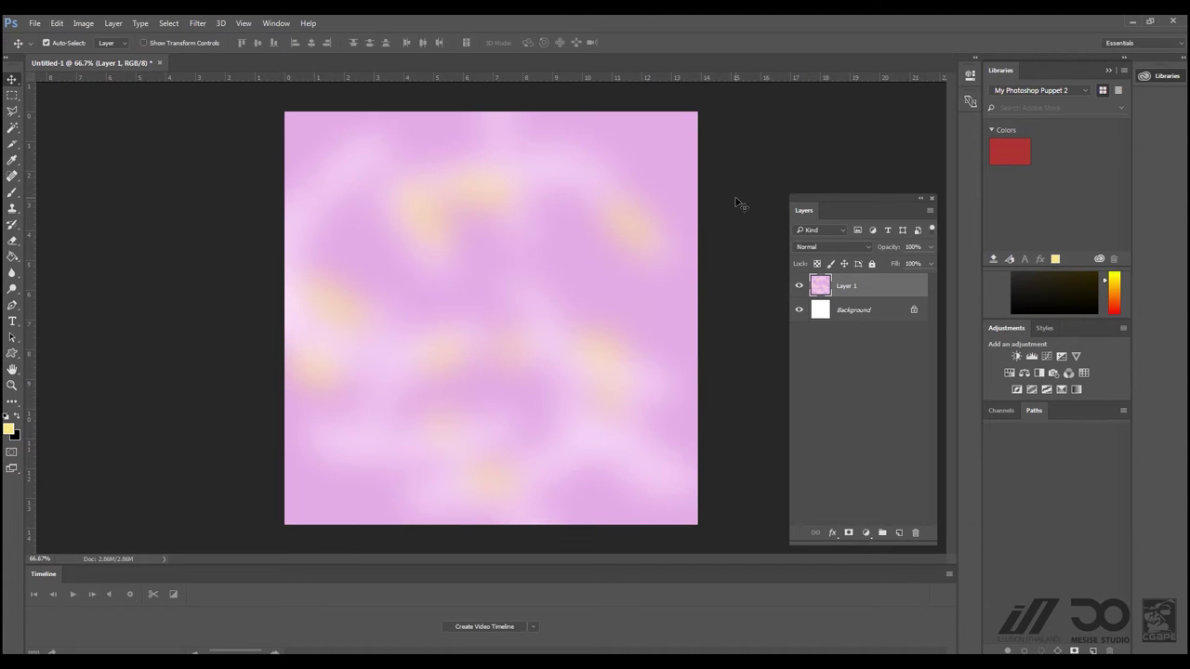
click(739, 203)
Step: Add a new layer above Layer 1 and place white text reading "MESISE" on it near the canvas middle
click(898, 533)
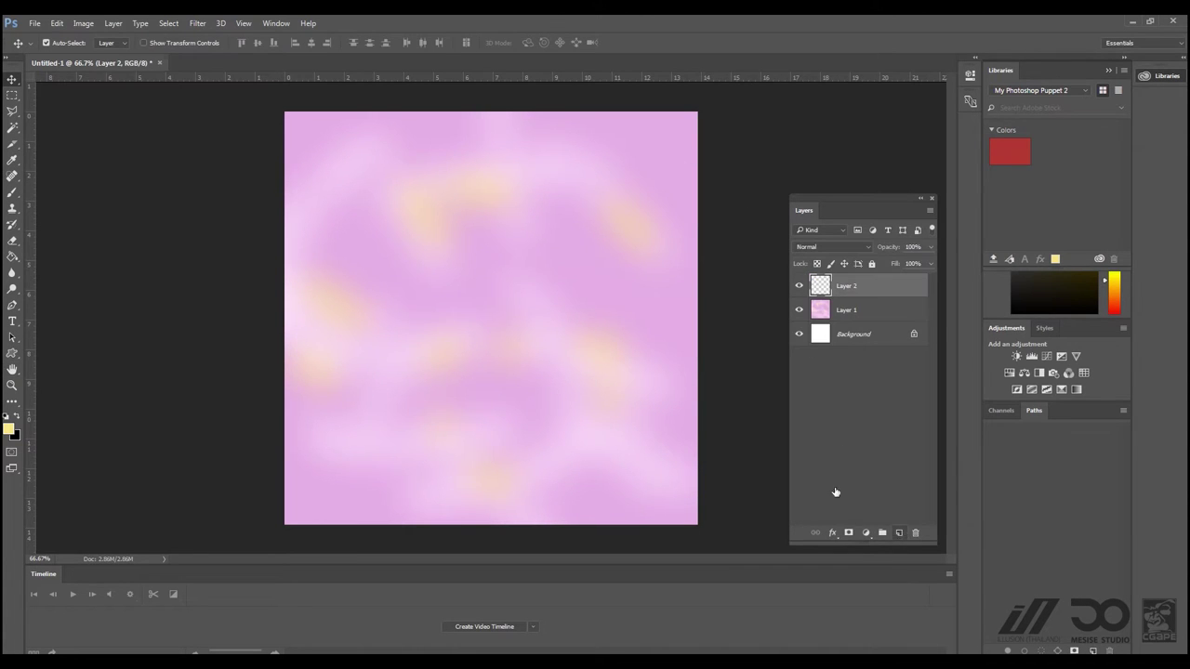
key(t)
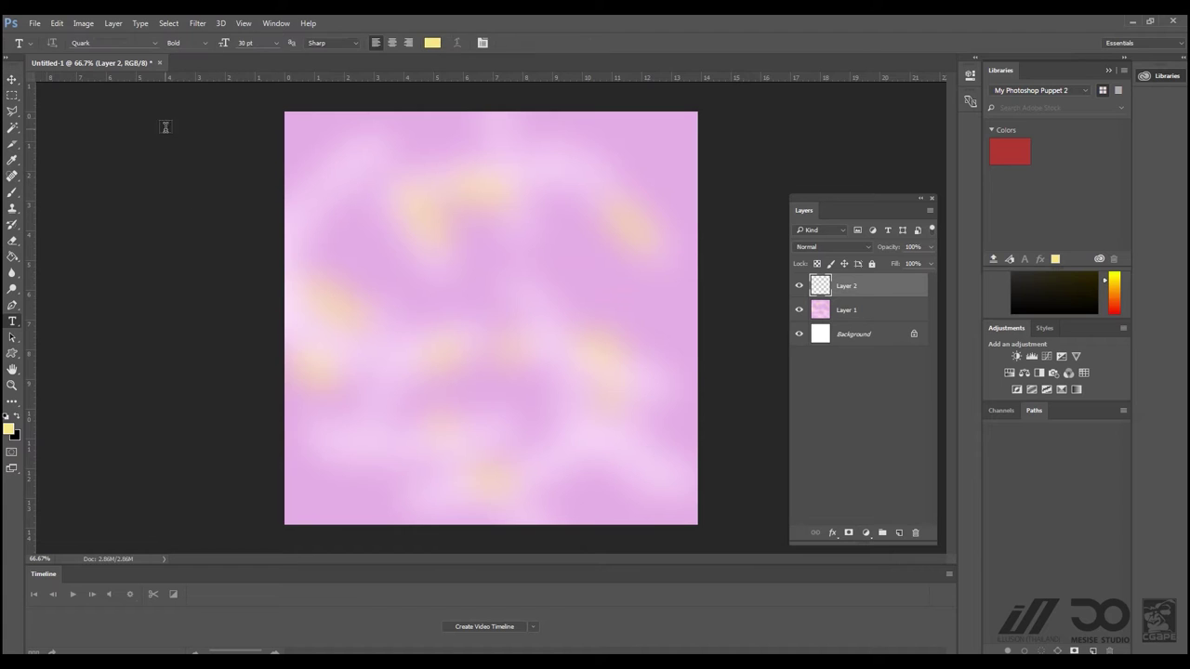
click(433, 43)
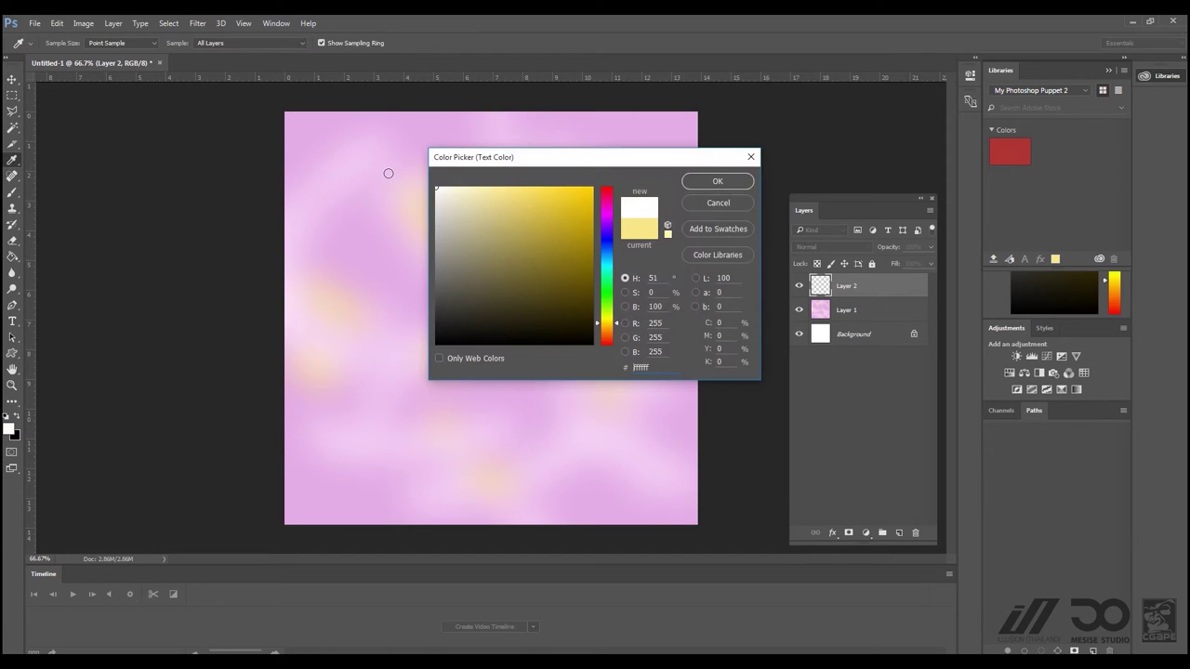
click(718, 181)
click(395, 318)
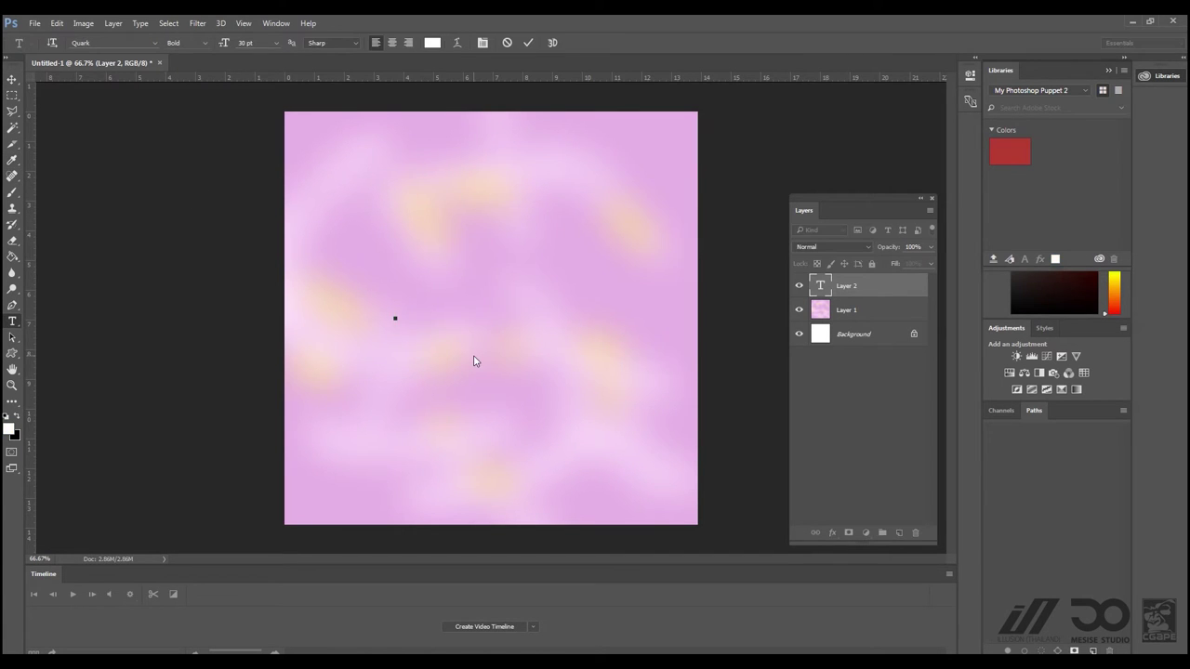
text(MESISE)
key(ctrl+Return)
Step: Scale the MESISE text proportionally to about 279% and centre it on the canvas at 500, 500 px
key(ctrl+t)
shift+drag(491, 293, 661, 219)
drag(596, 289, 561, 333)
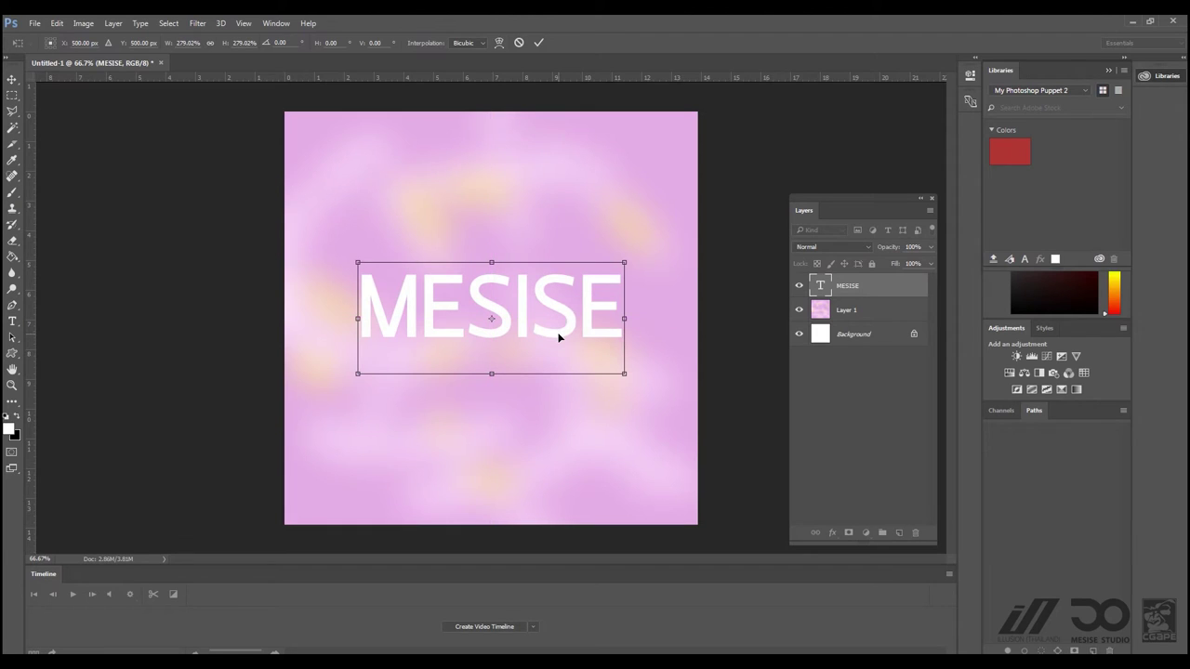
key(Return)
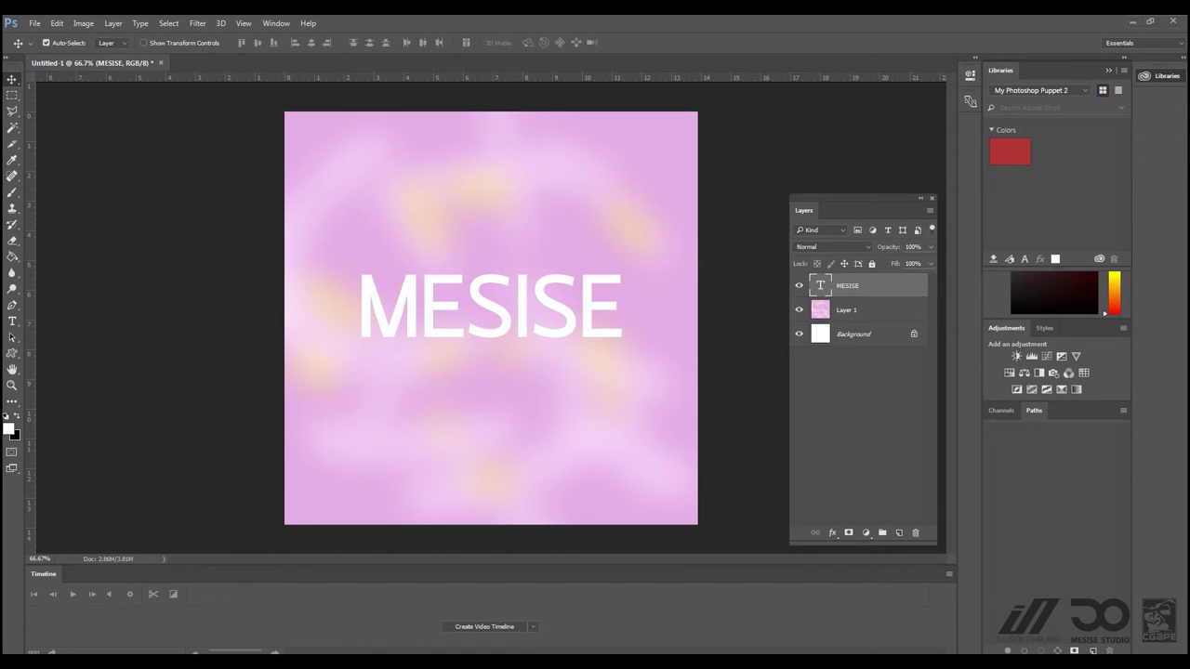
Step: Save a JPEG copy of the design as Marker_1 in the Vuforia folder at maximum quality 12
key(ctrl+shift+s)
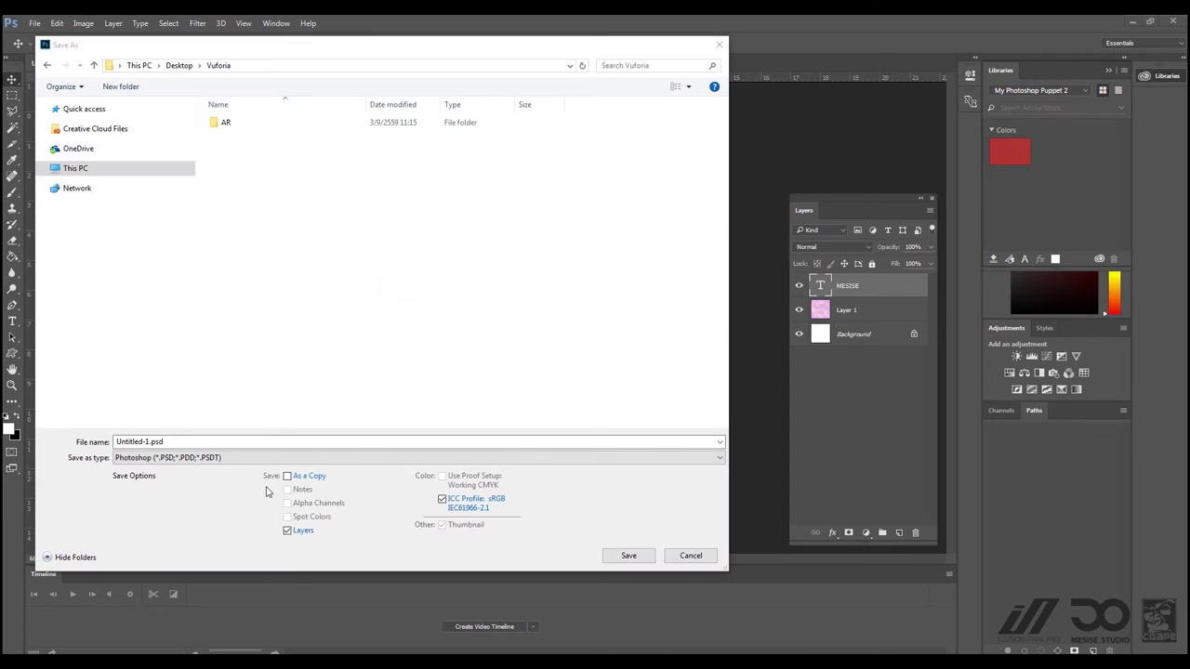
click(228, 457)
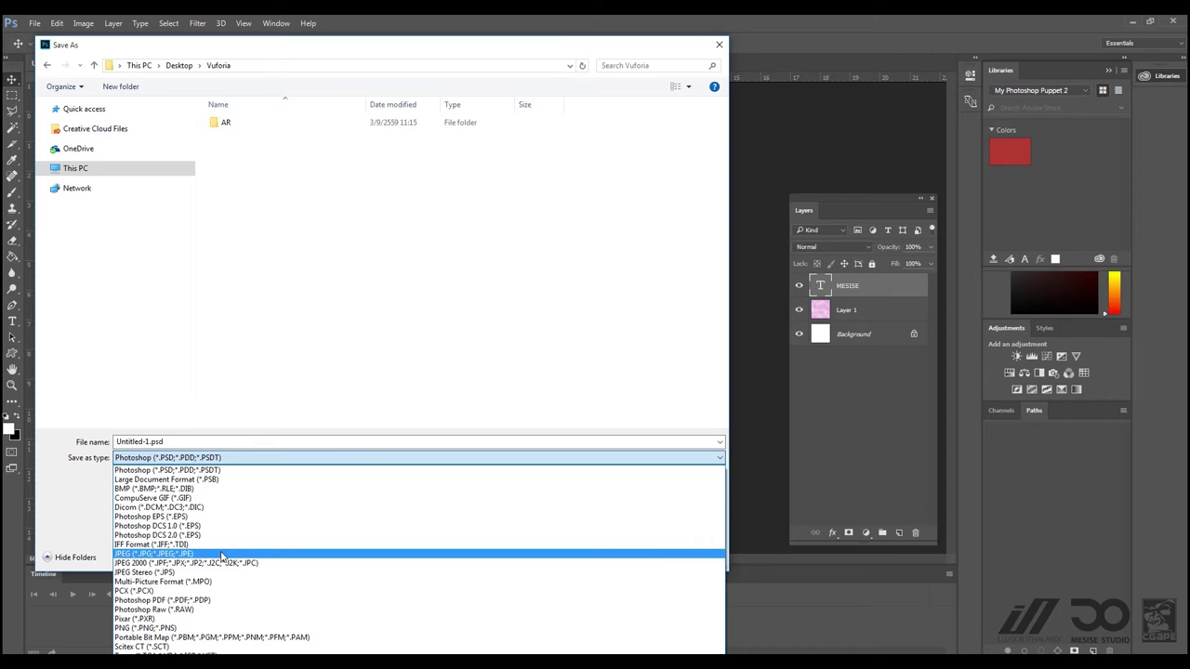
click(222, 556)
click(175, 441)
text(Marker_1)
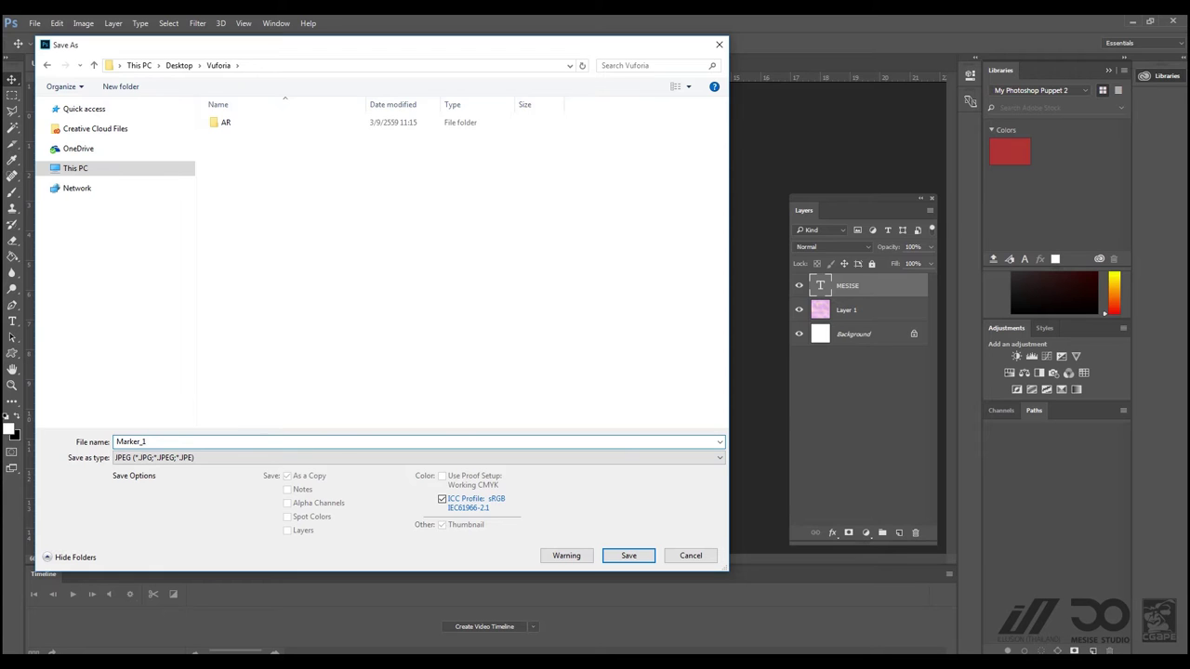
key(Return)
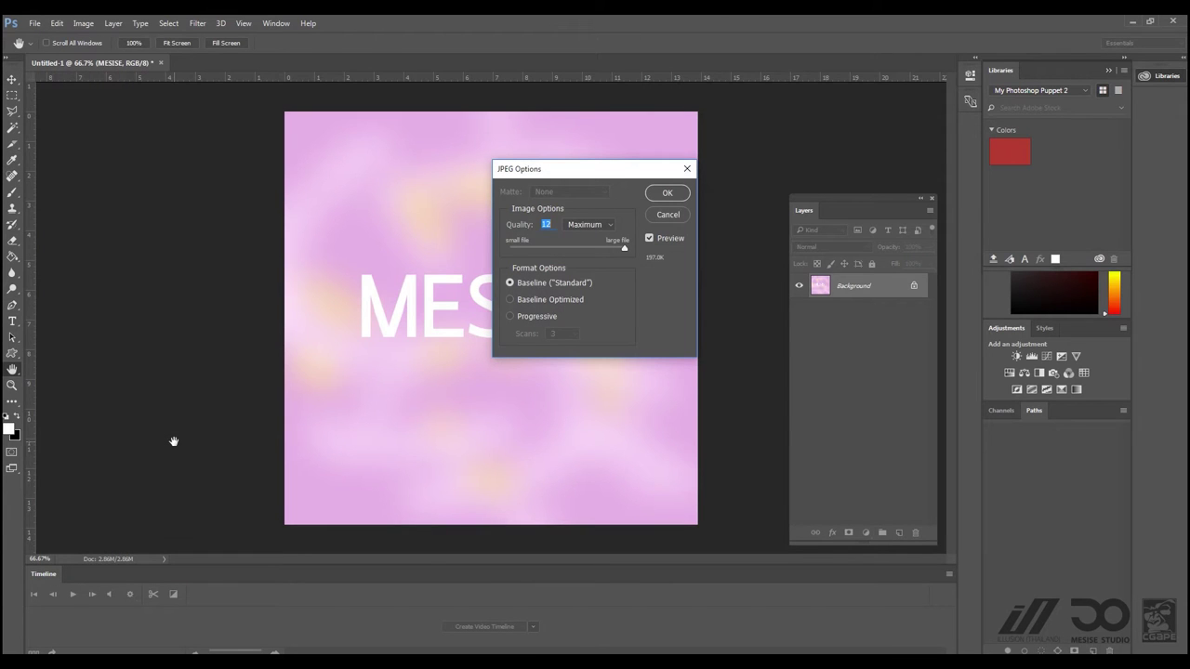
key(Return)
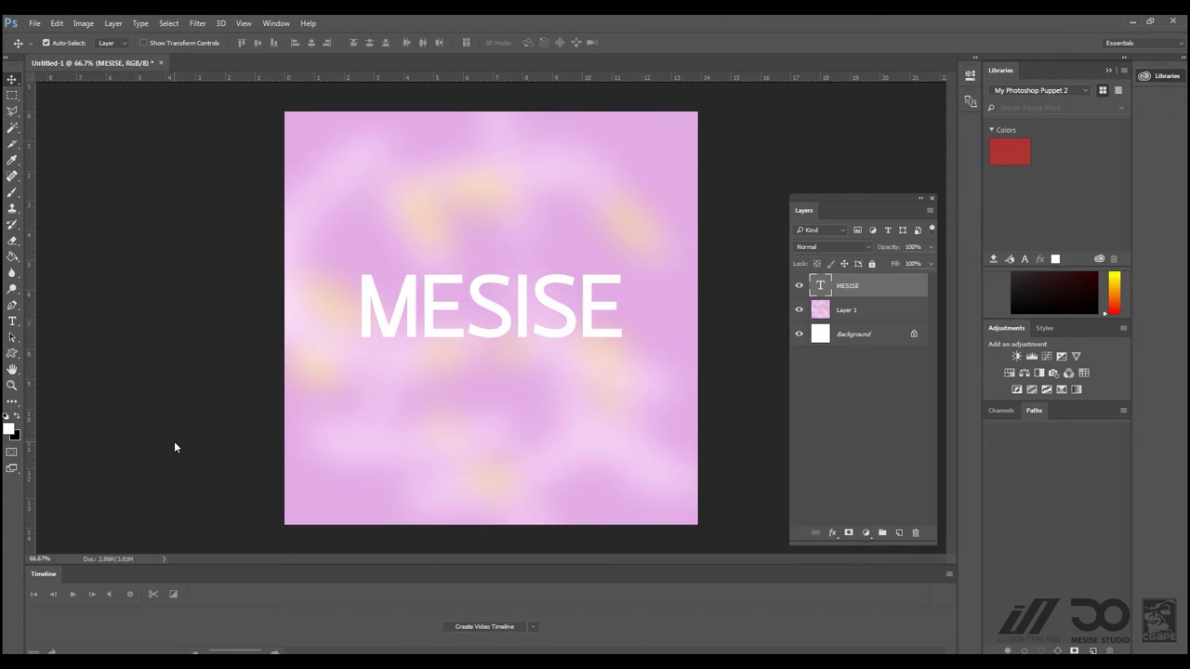
Step: Add a new layer above Layer 1 and choose the prohibition-sign shape for the Custom Shape tool
click(838, 310)
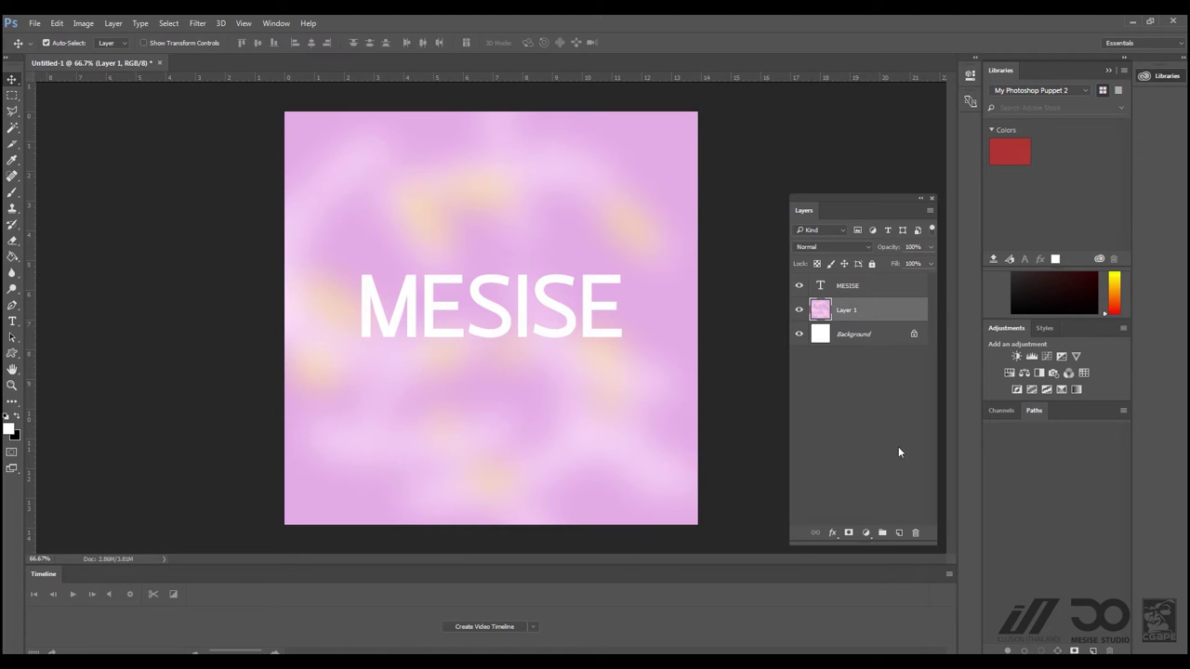
click(900, 533)
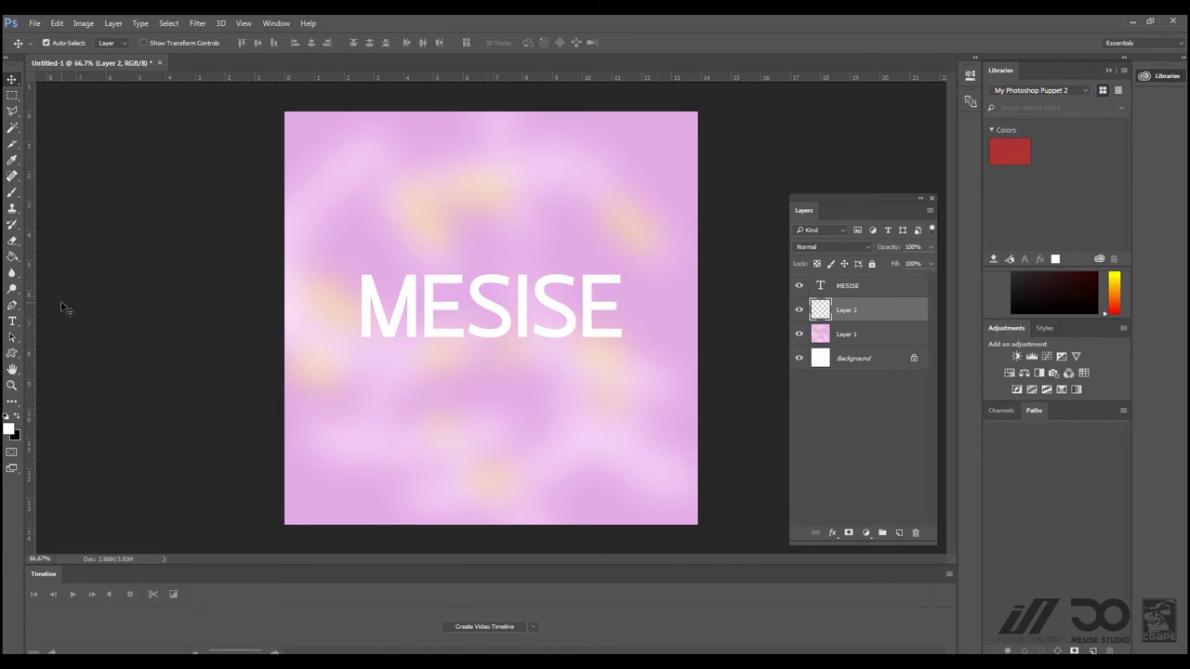
click(13, 354)
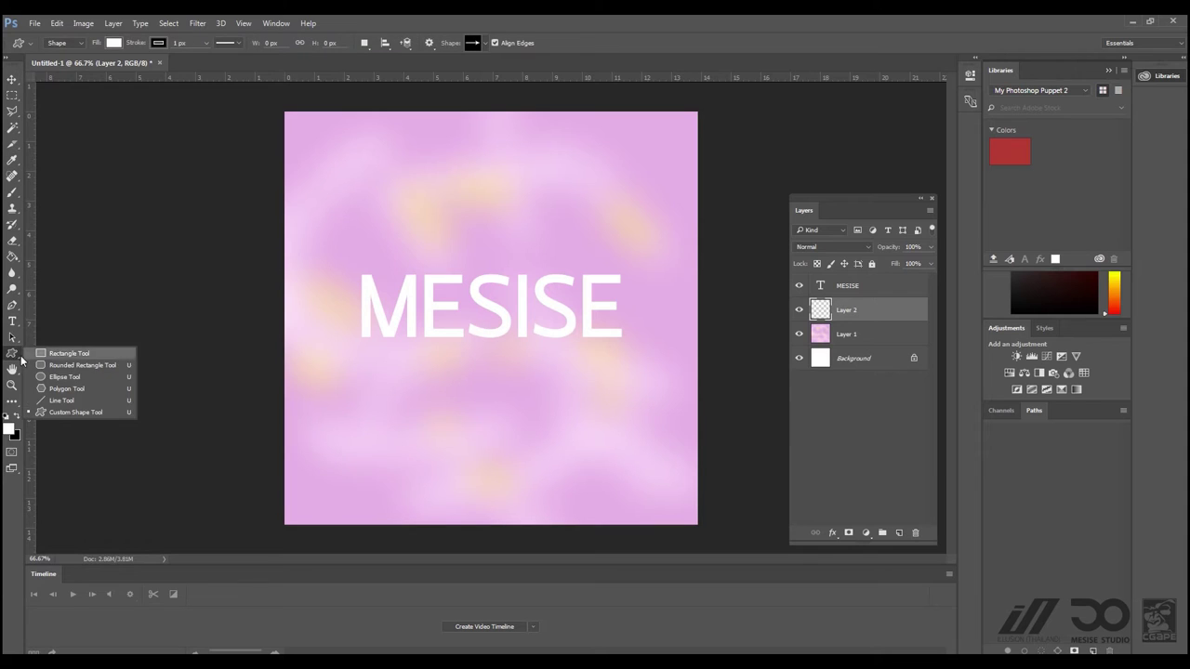
click(57, 412)
click(485, 44)
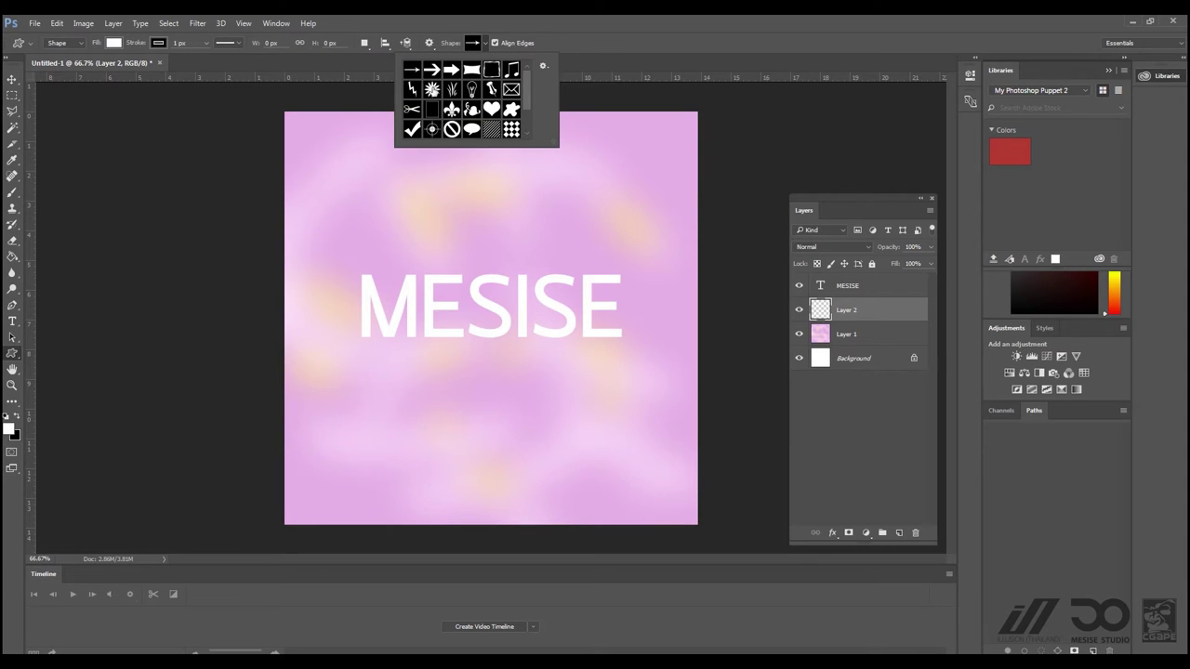
click(452, 129)
key(Return)
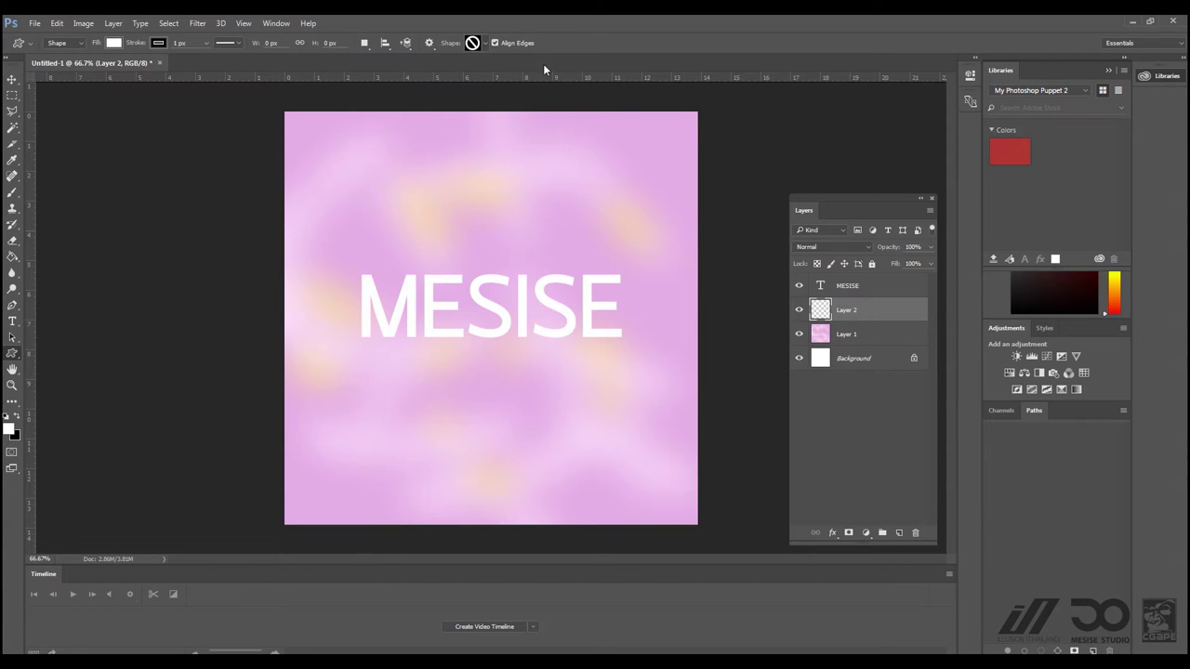
click(11, 429)
click(369, 194)
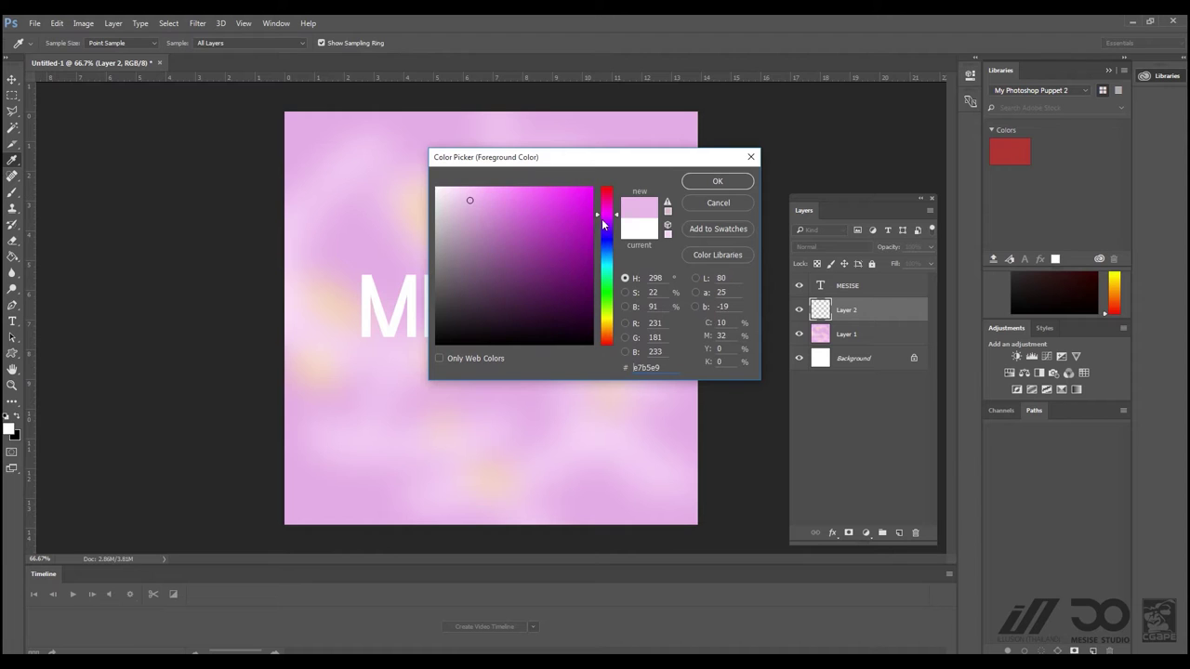
mouse_move(495, 216)
mouse_down()
mouse_move(481, 213)
mouse_move(479, 233)
mouse_up()
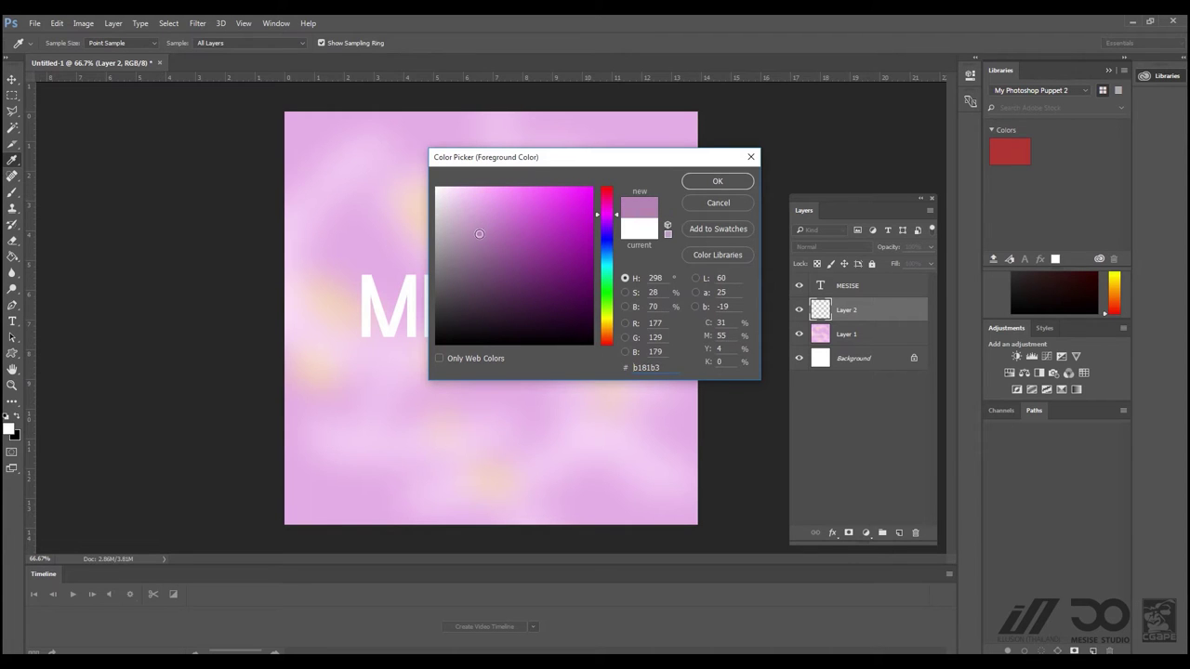
click(607, 279)
click(714, 181)
drag(304, 138, 704, 369)
key(v)
key(ctrl+alt+z)
key(ctrl+alt+z)
key(ctrl+alt+z)
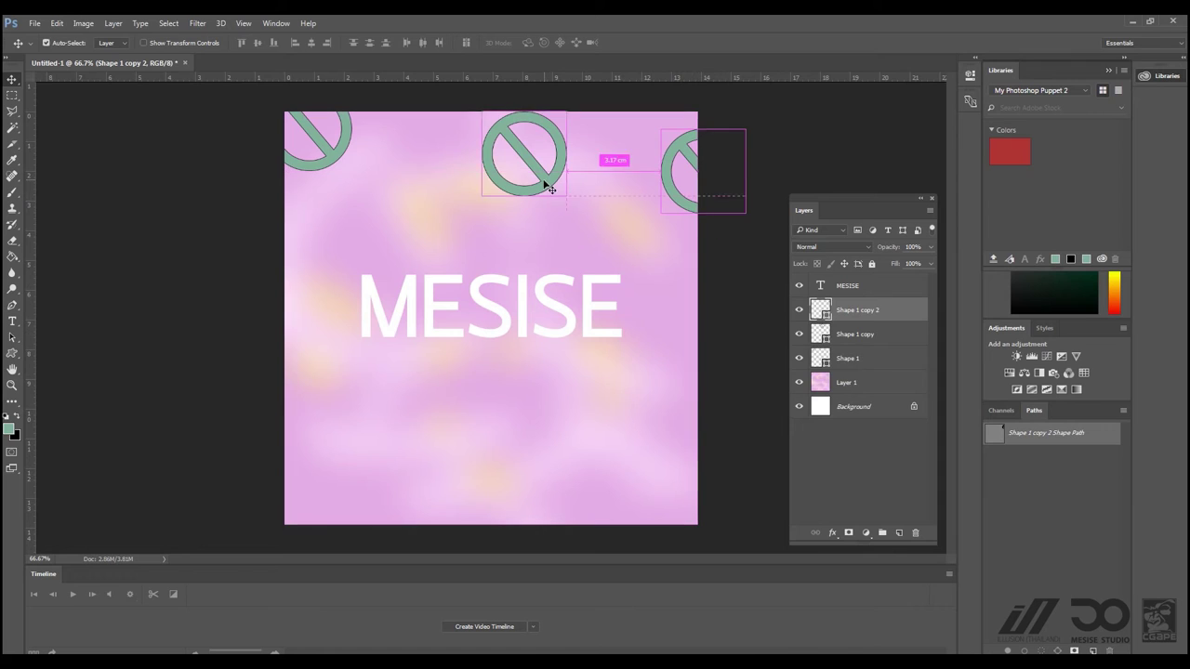
drag(332, 151, 390, 207)
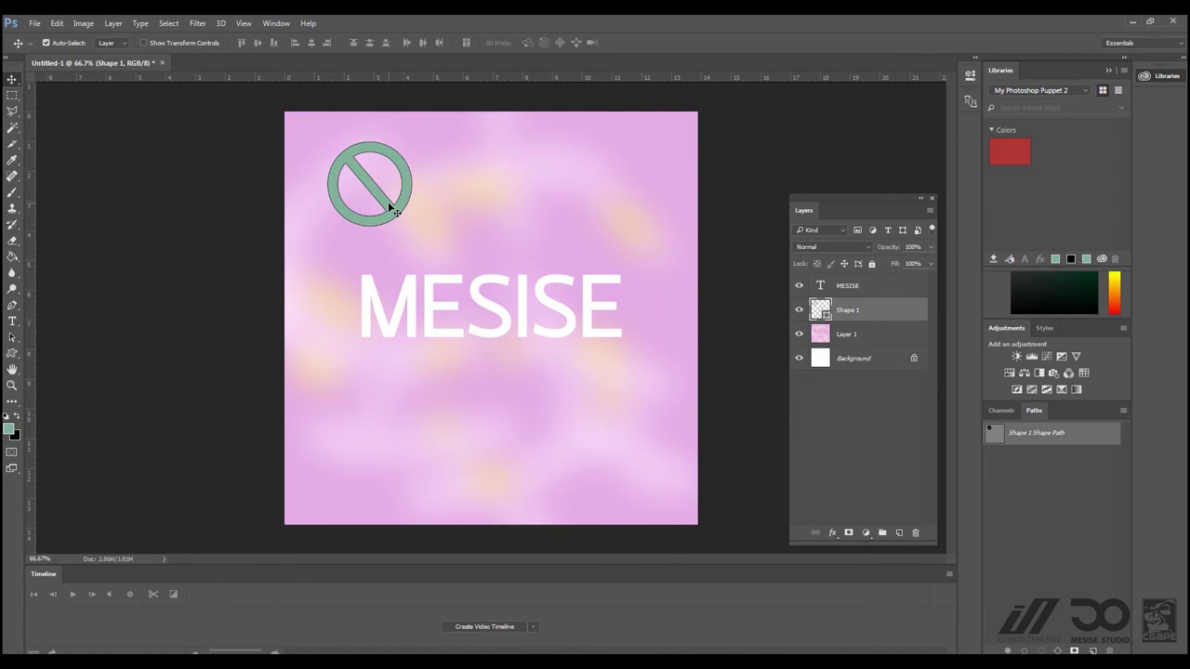
key(Delete)
Step: Set the Custom Shape tool to draw without a stroke
click(12, 353)
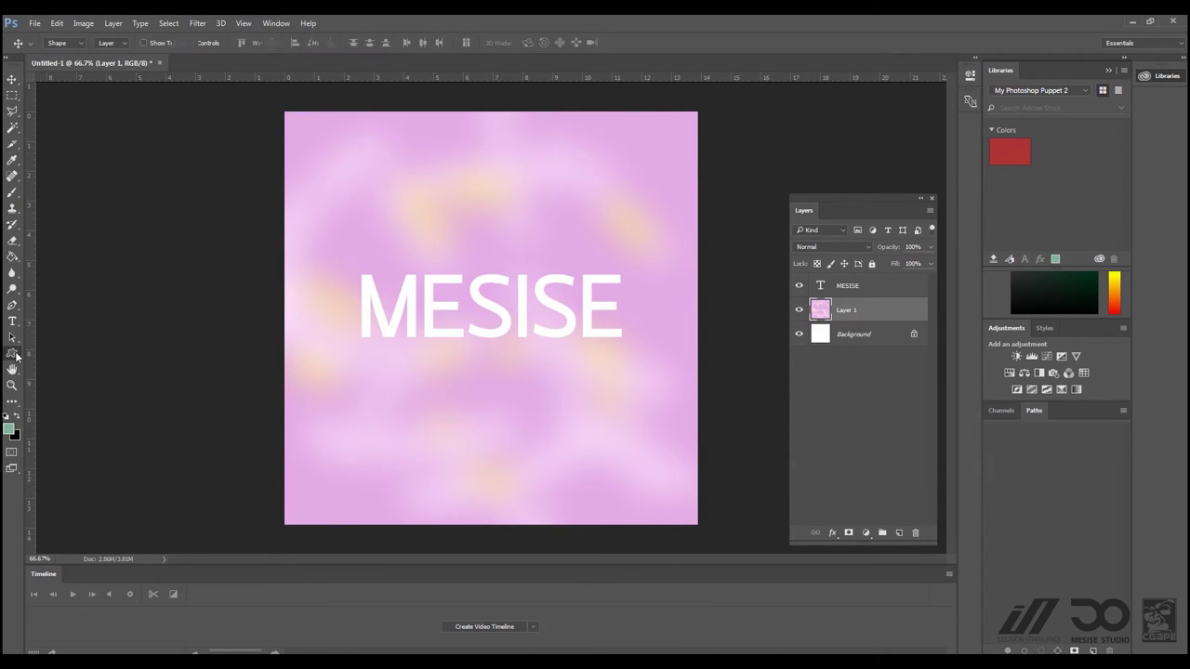
click(159, 43)
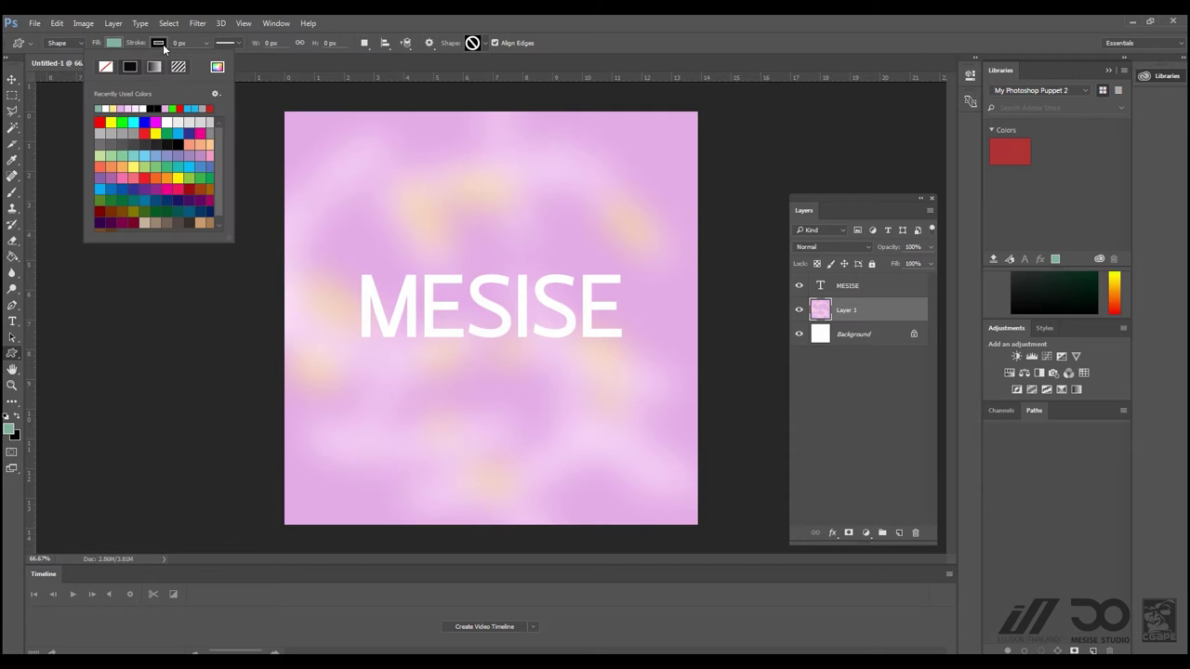
click(418, 31)
click(114, 43)
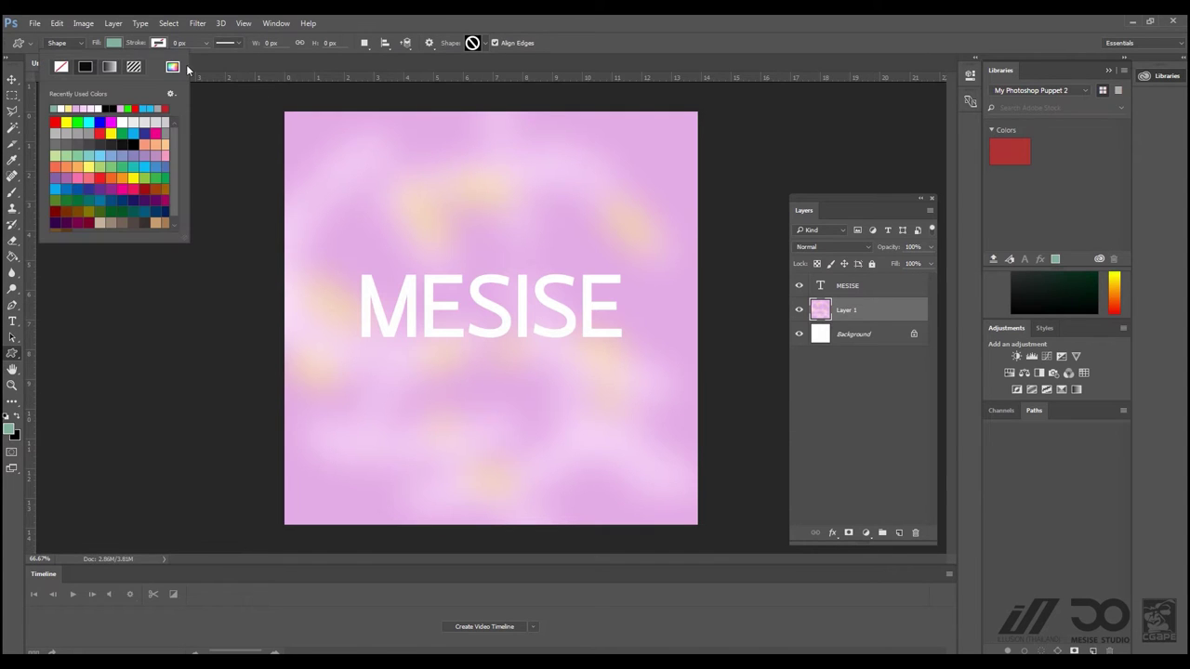
click(416, 32)
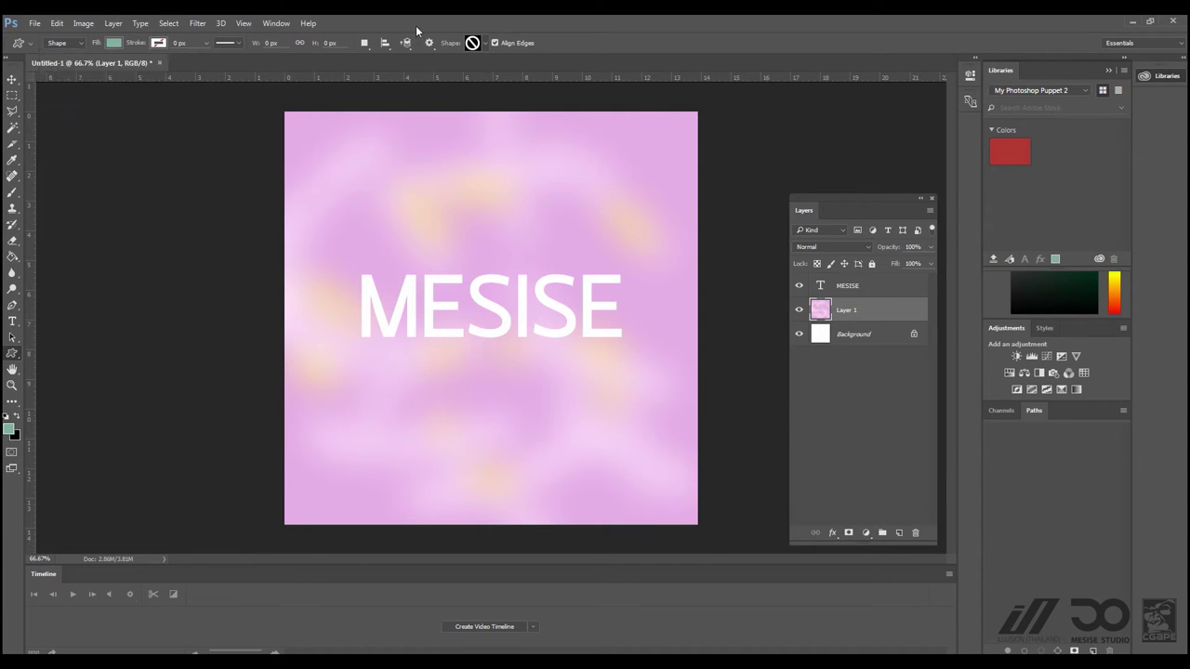
Step: Draw a pale yellow #ede787 prohibition sign and place six copies scattered around the MESISE text and canvas edges
click(10, 428)
click(606, 320)
mouse_move(517, 235)
mouse_down()
mouse_move(497, 208)
mouse_move(504, 199)
mouse_up()
click(718, 182)
mouse_move(615, 130)
mouse_down()
mouse_move(699, 210)
mouse_move(680, 208)
mouse_move(669, 152)
mouse_move(658, 193)
mouse_move(446, 179)
mouse_move(305, 282)
mouse_move(362, 387)
mouse_move(364, 480)
mouse_move(515, 436)
mouse_move(514, 413)
mouse_up()
key(v)
alt+drag(515, 413, 704, 313)
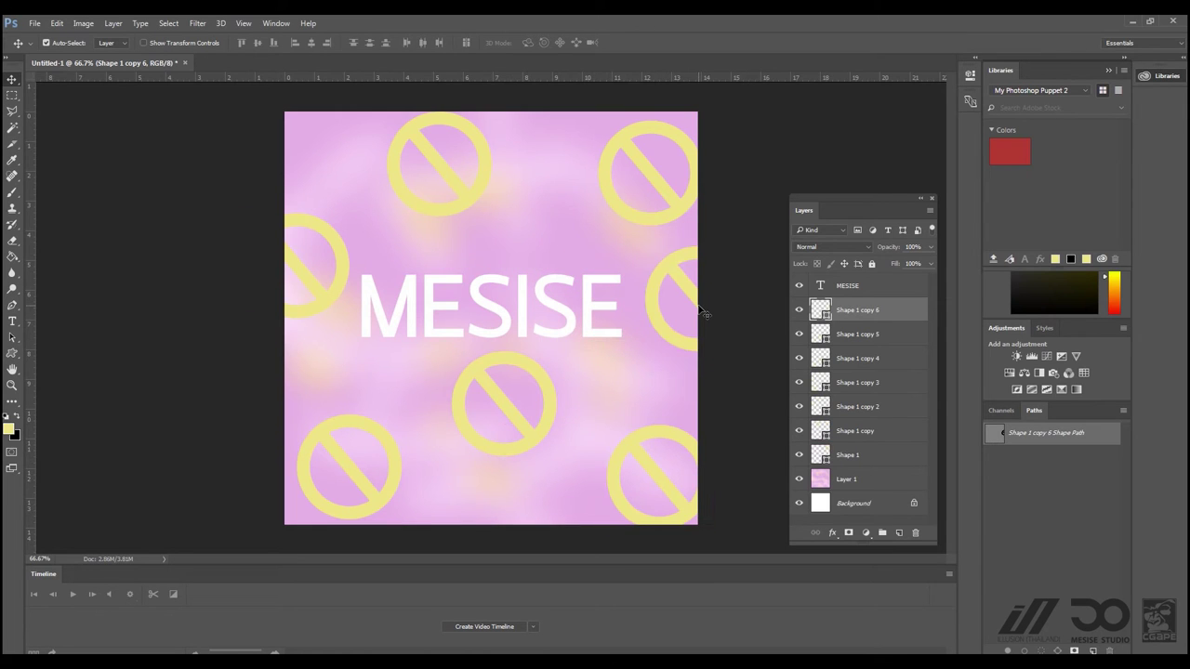
Step: Save a JPEG copy of the design as Marker_2 in the Vuforia folder at maximum quality 12
key(ctrl+shift+s)
click(242, 457)
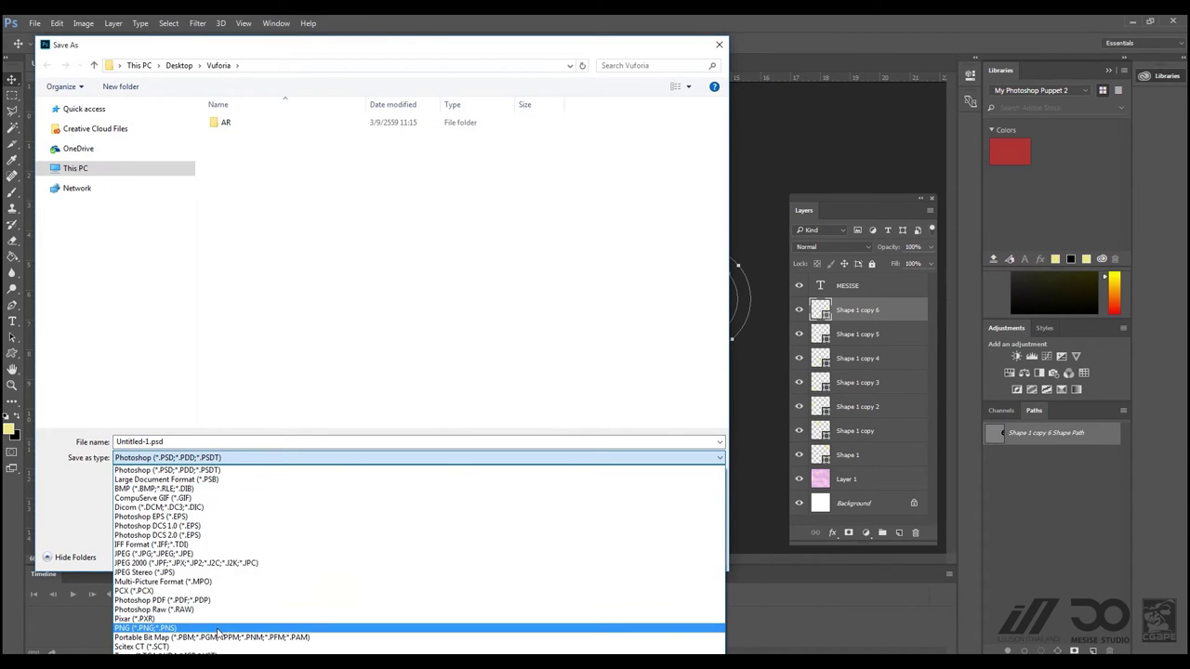
click(223, 554)
click(244, 137)
click(151, 443)
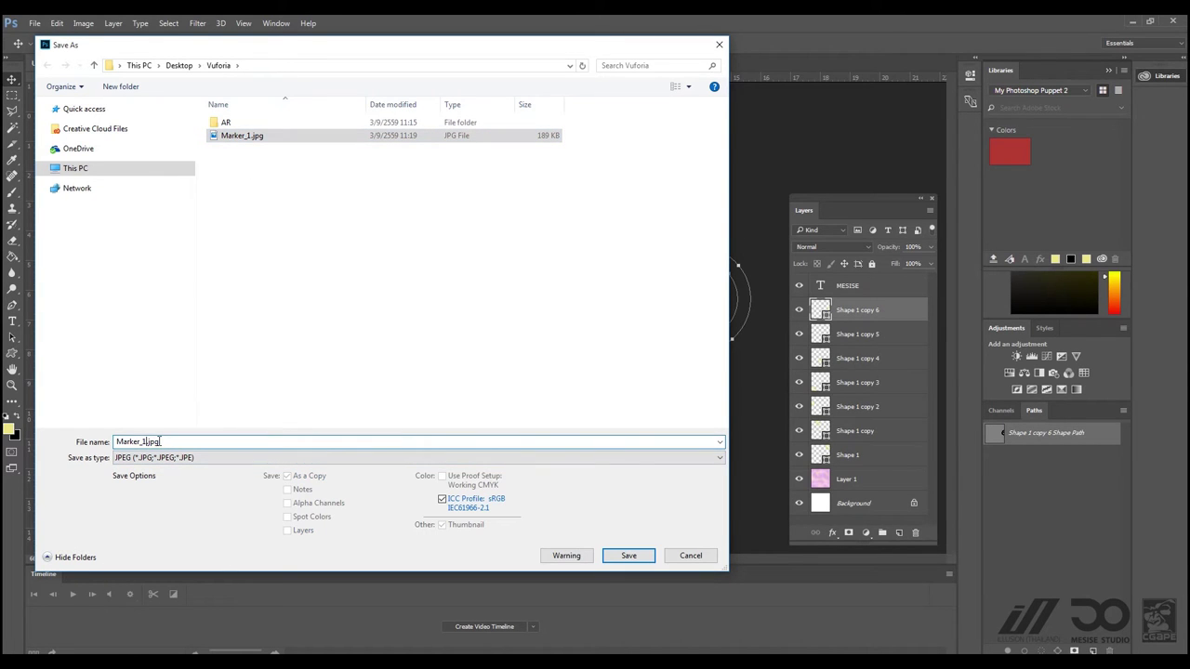
key(Return)
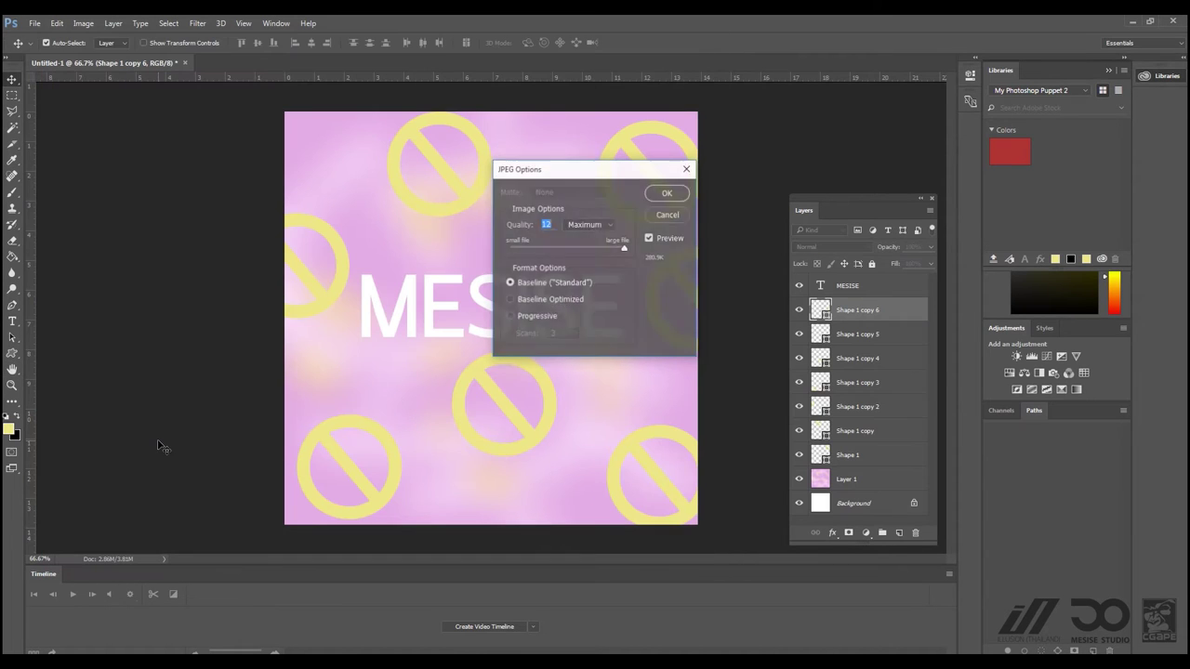
key(Return)
Step: Change the colour of the whole MESISE text to black
key(t)
click(498, 318)
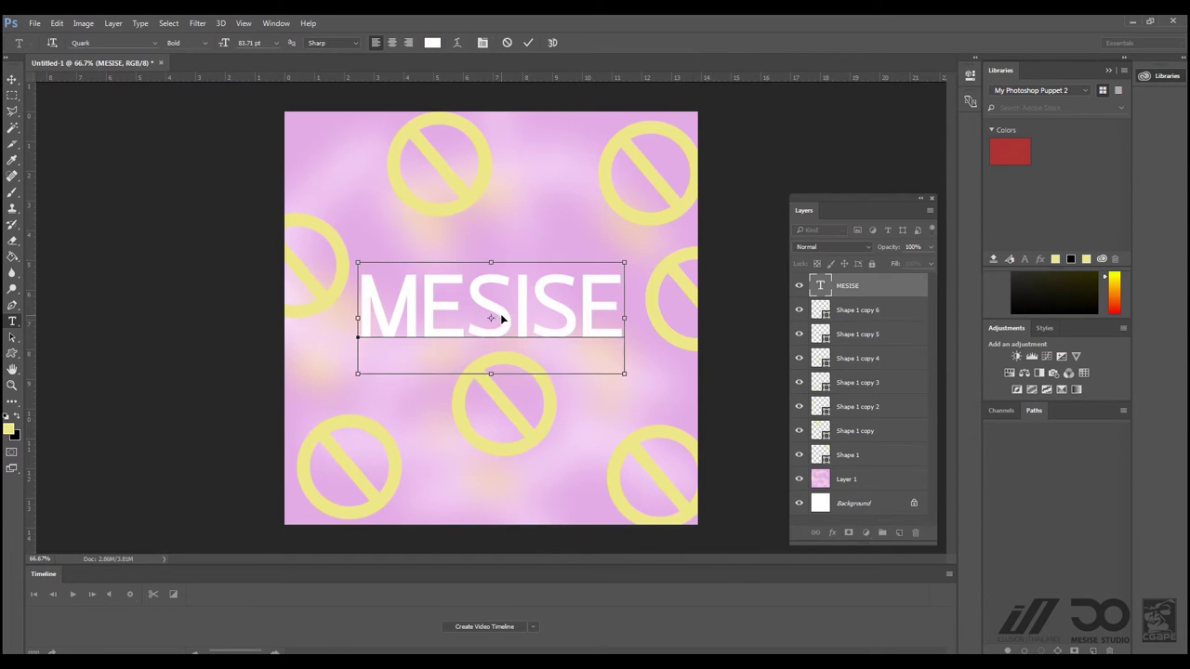
key(ctrl+a)
click(432, 42)
click(540, 288)
click(588, 189)
click(593, 343)
click(716, 182)
key(v)
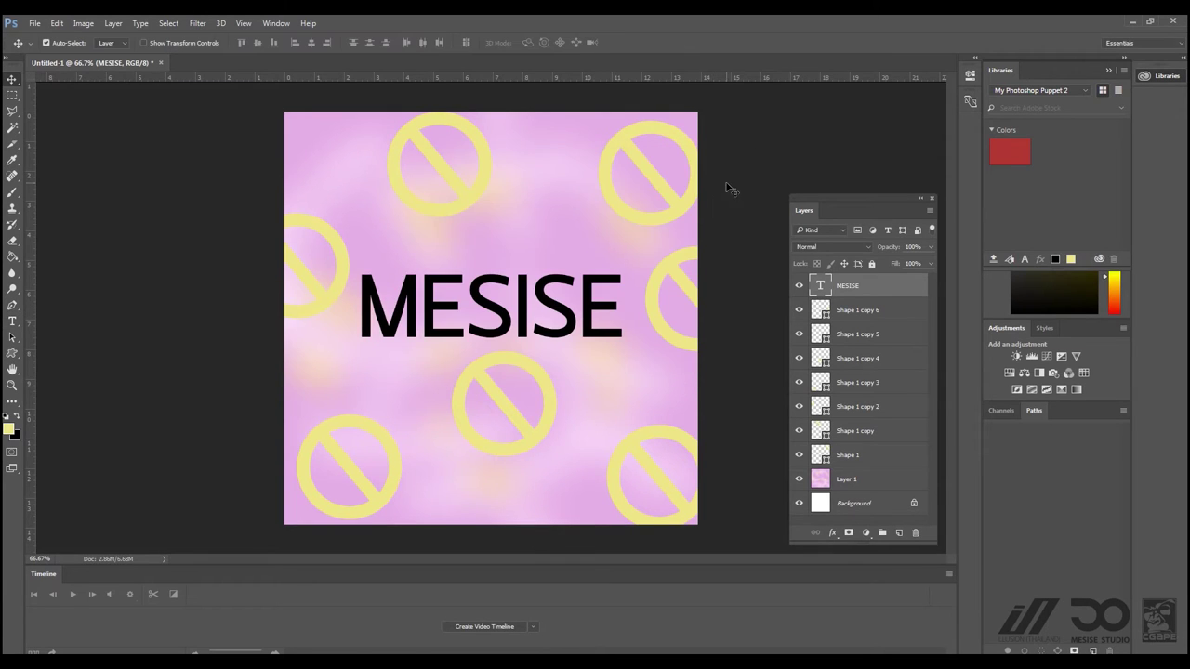
Step: Deselect all layers and set the Custom Shape fill colour to a muted red
click(692, 200)
click(178, 242)
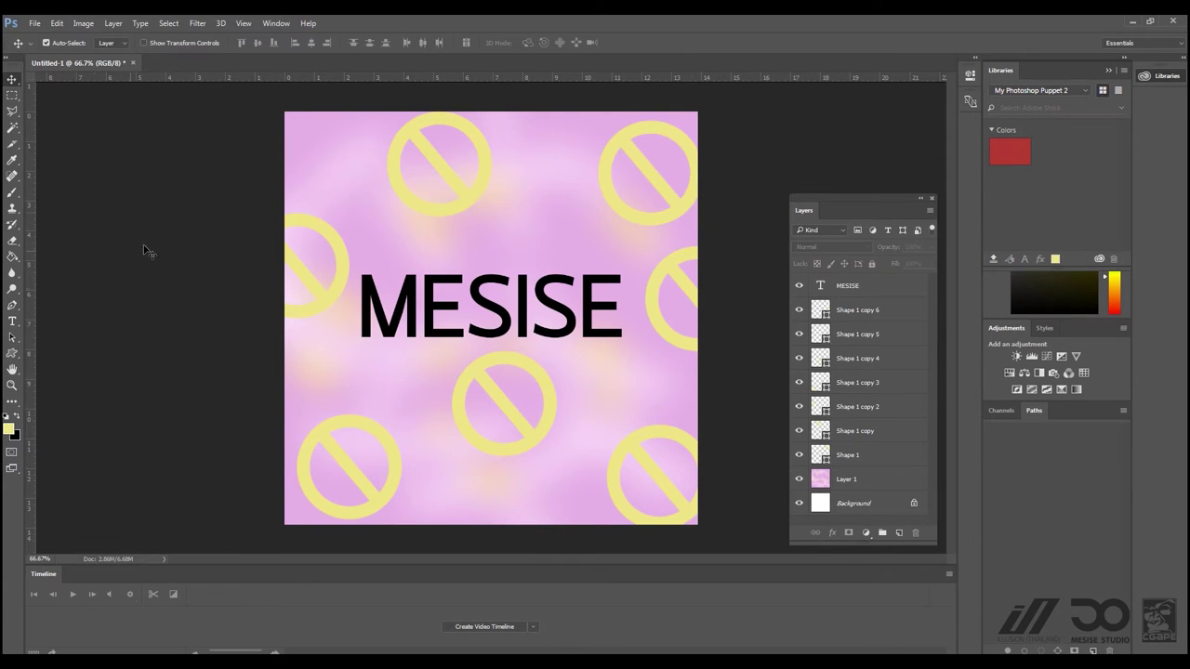
click(12, 353)
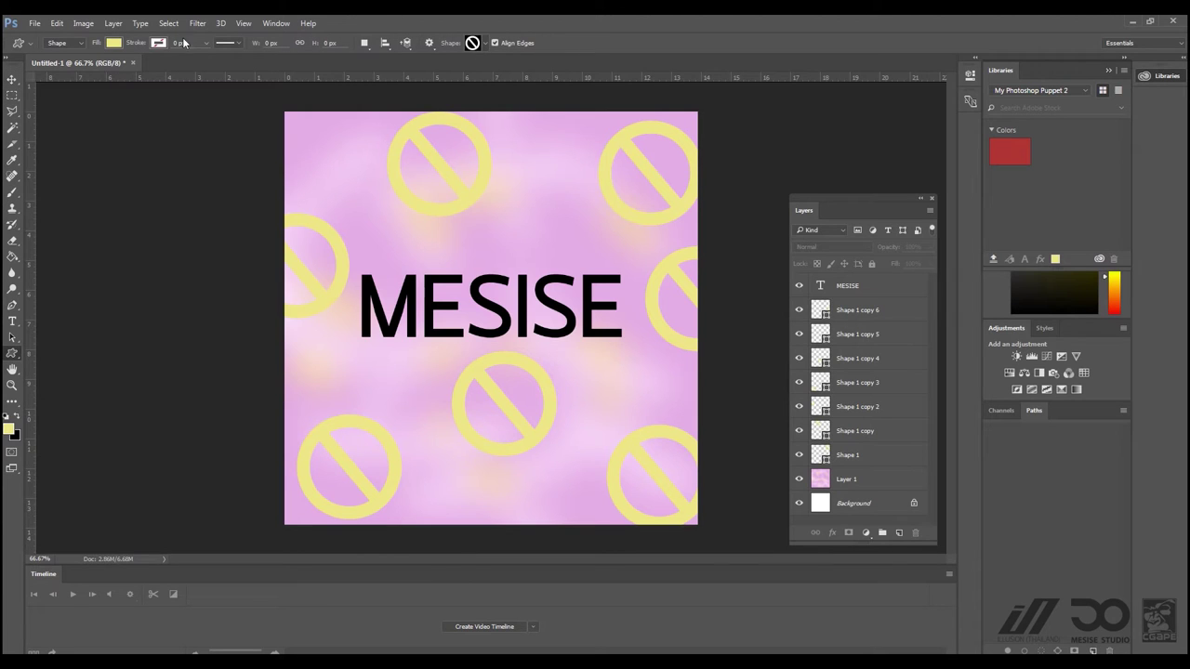
click(113, 43)
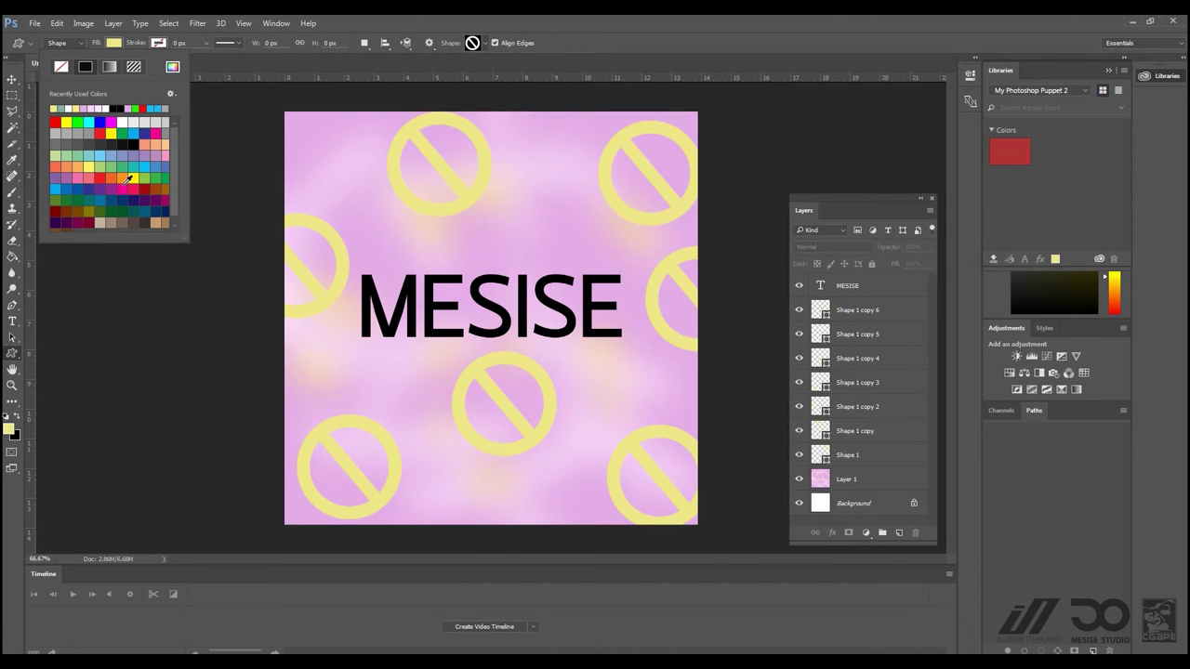
click(56, 122)
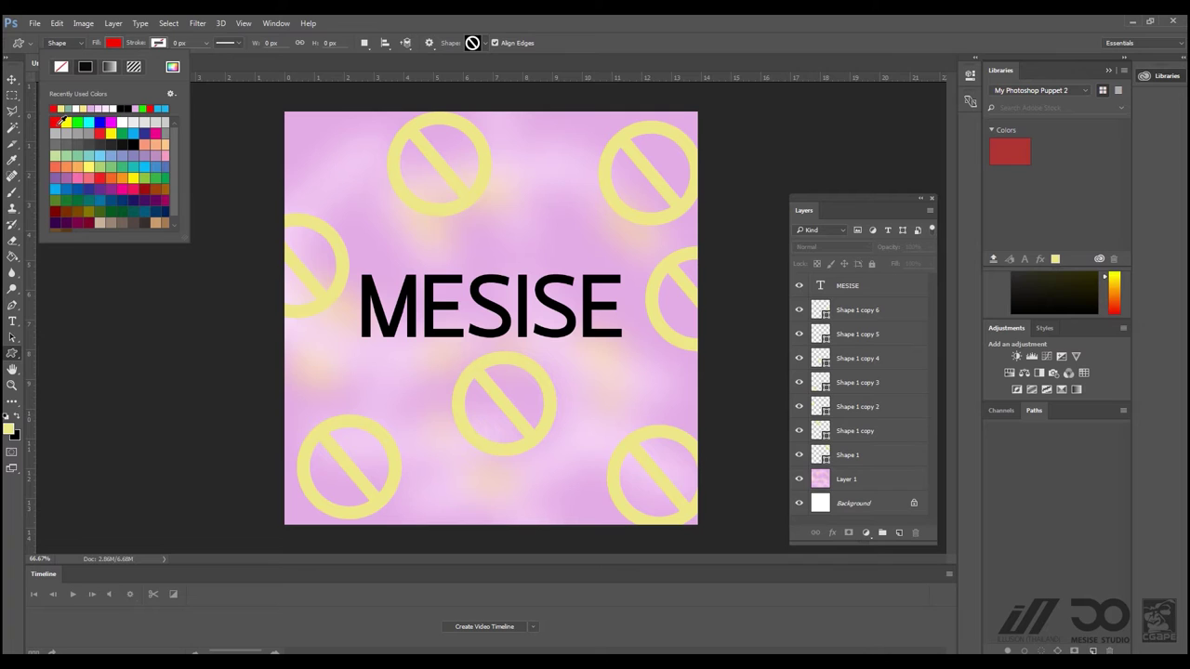
click(9, 429)
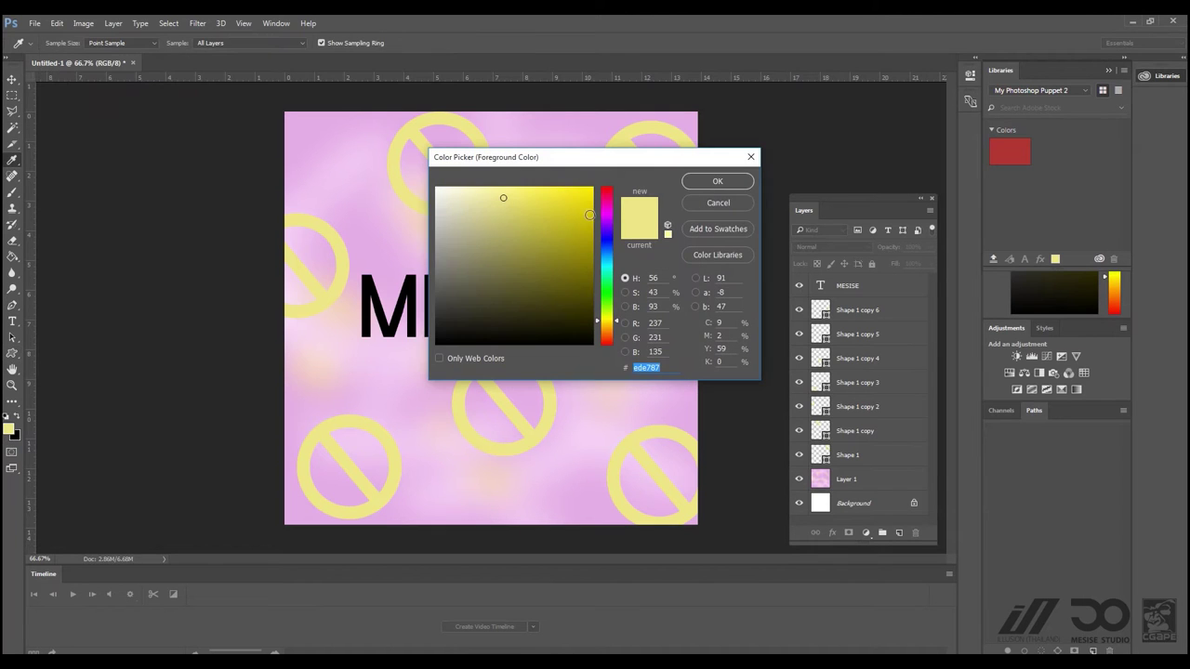
text(db4d4d)
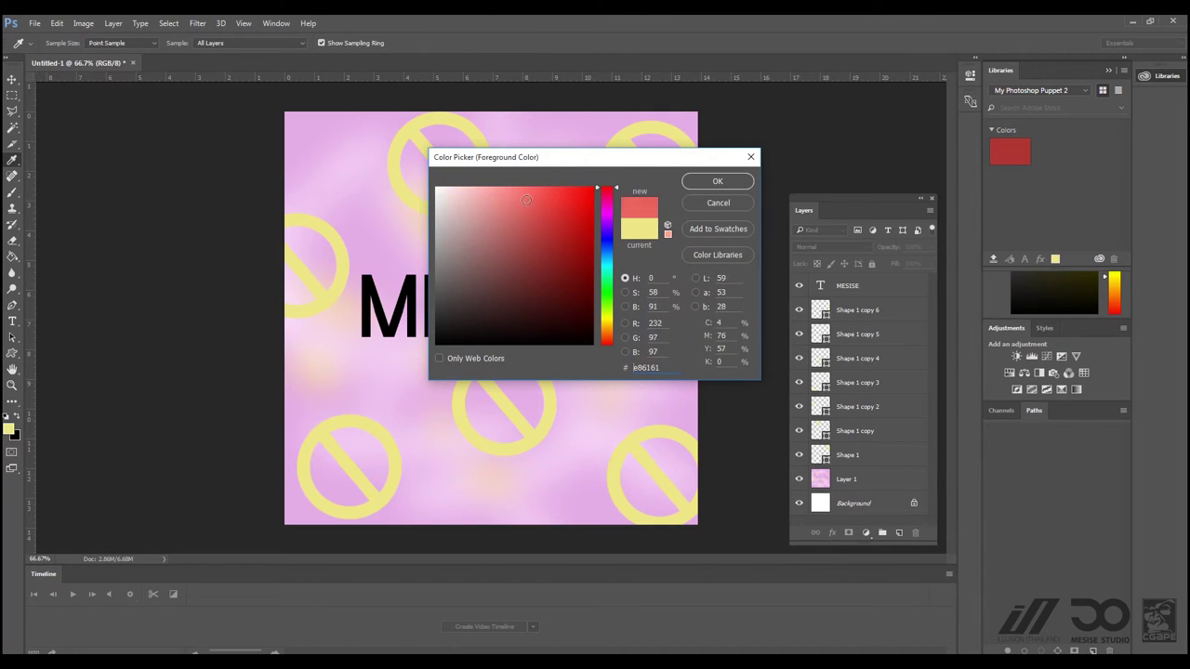
click(717, 180)
Step: Draw four large red prohibition signs on one shape layer, two above and two below the MESISE text
mouse_move(548, 134)
shift+mouse_down()
mouse_move(684, 216)
mouse_move(658, 269)
mouse_move(692, 279)
shift+mouse_up()
shift+drag(558, 387, 686, 515)
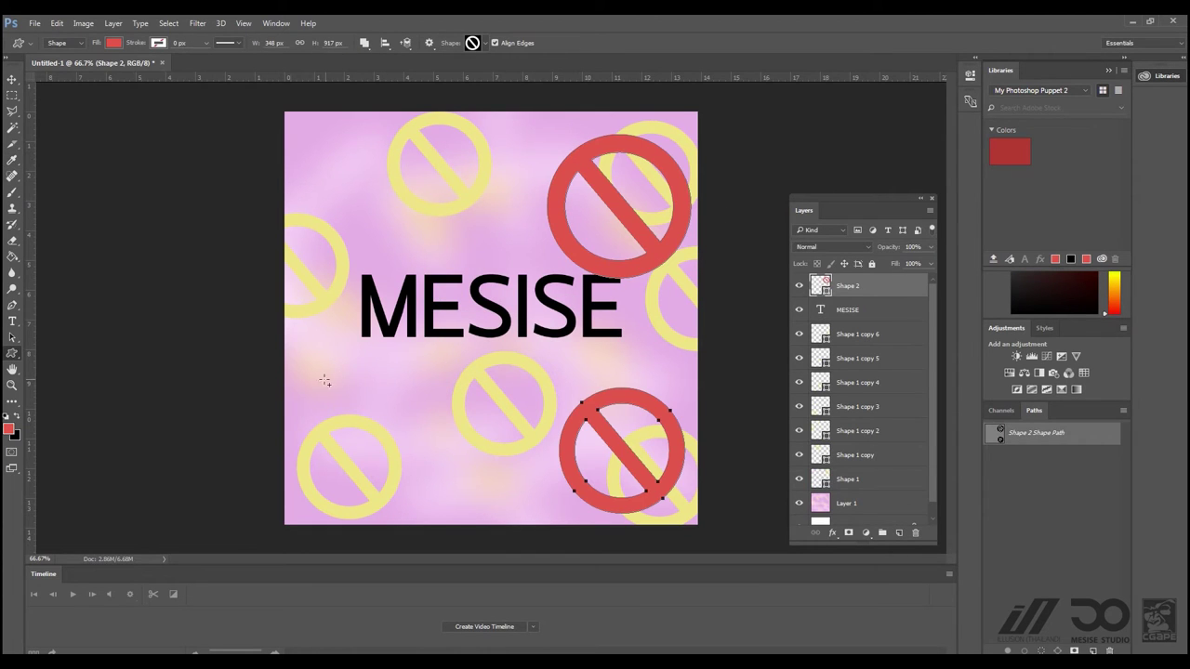
shift+drag(375, 375, 484, 484)
mouse_move(313, 141)
shift+mouse_down()
mouse_move(428, 243)
mouse_move(421, 223)
shift+mouse_up()
key(v)
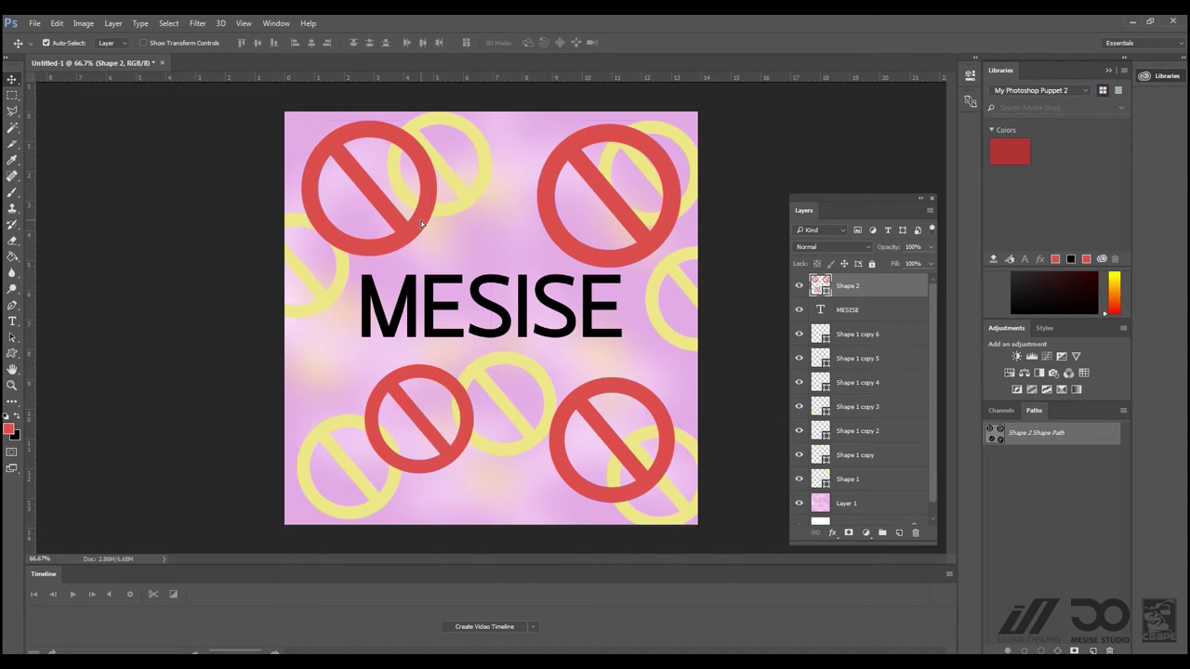
click(760, 174)
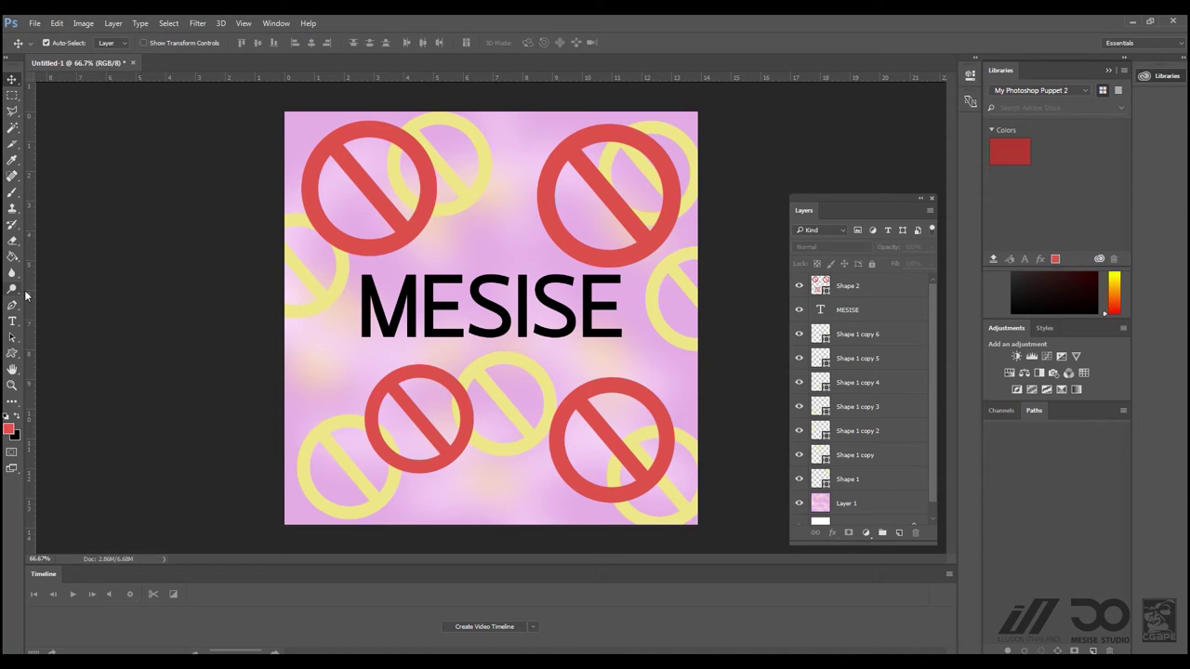
Step: Save a JPEG copy of the design with the red prohibition signs as Marker_3 in the Vuforia folder
key(ctrl+shift+s)
click(265, 457)
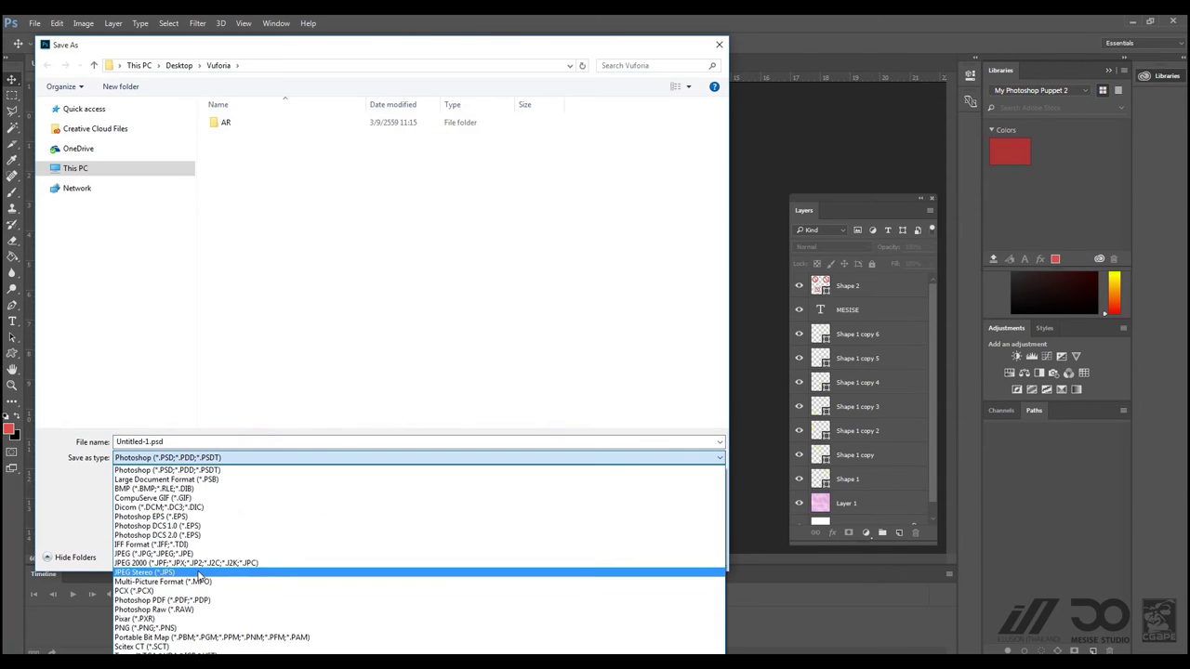
click(200, 553)
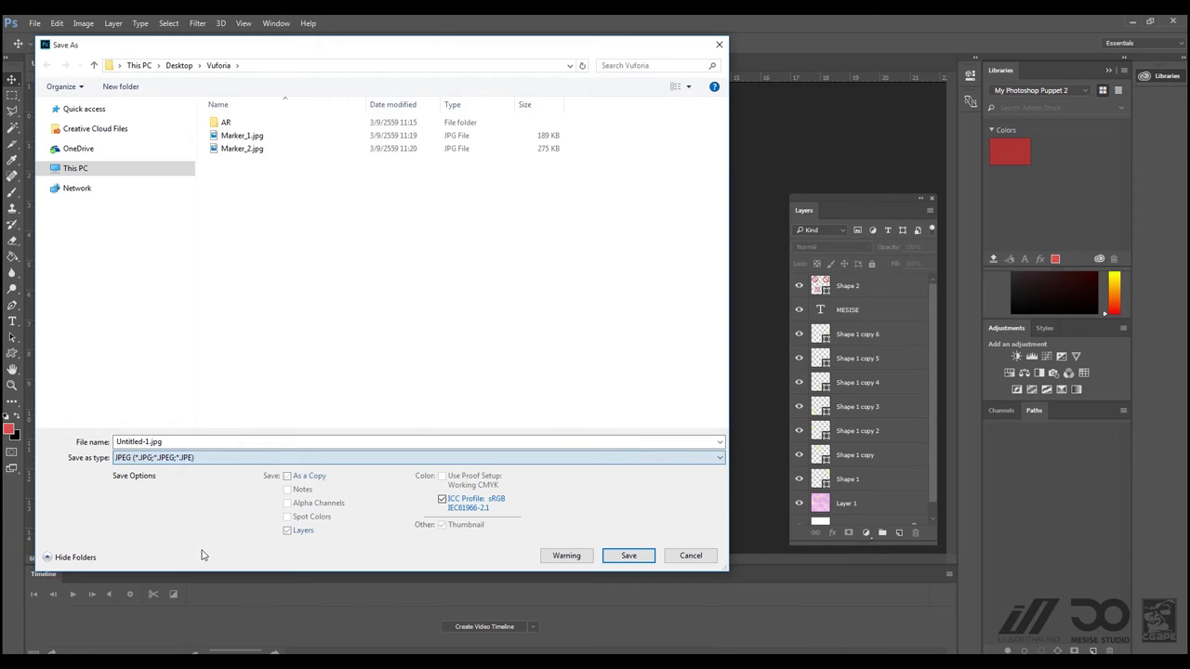
click(269, 151)
click(144, 442)
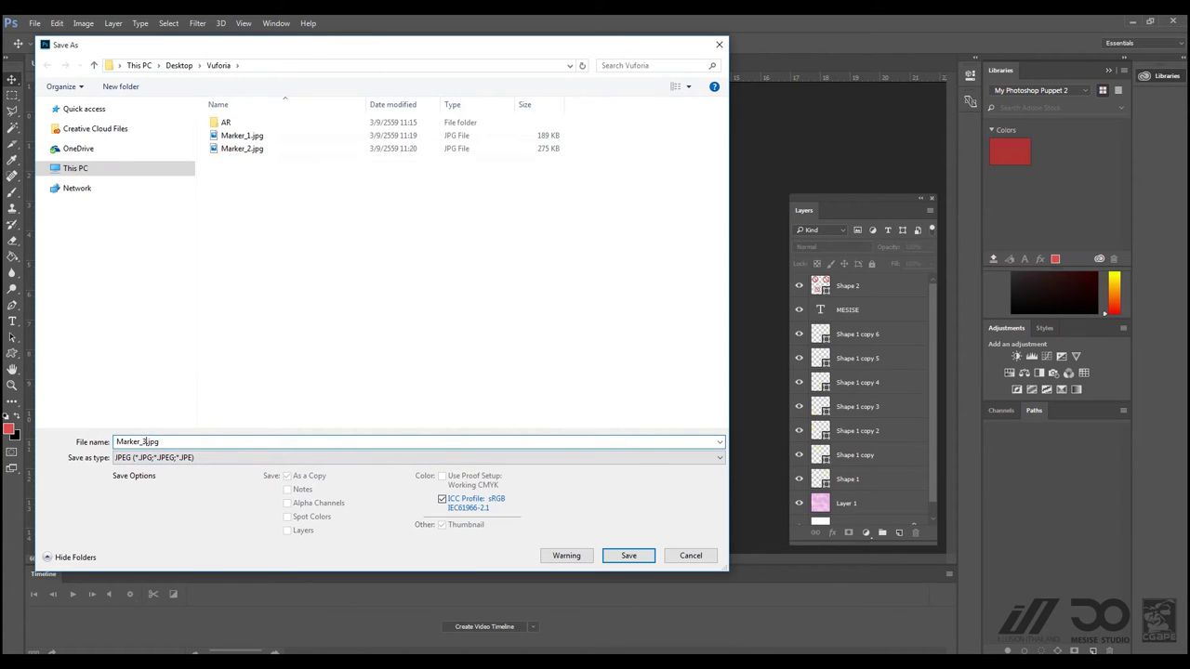
key(Return)
key(Return)
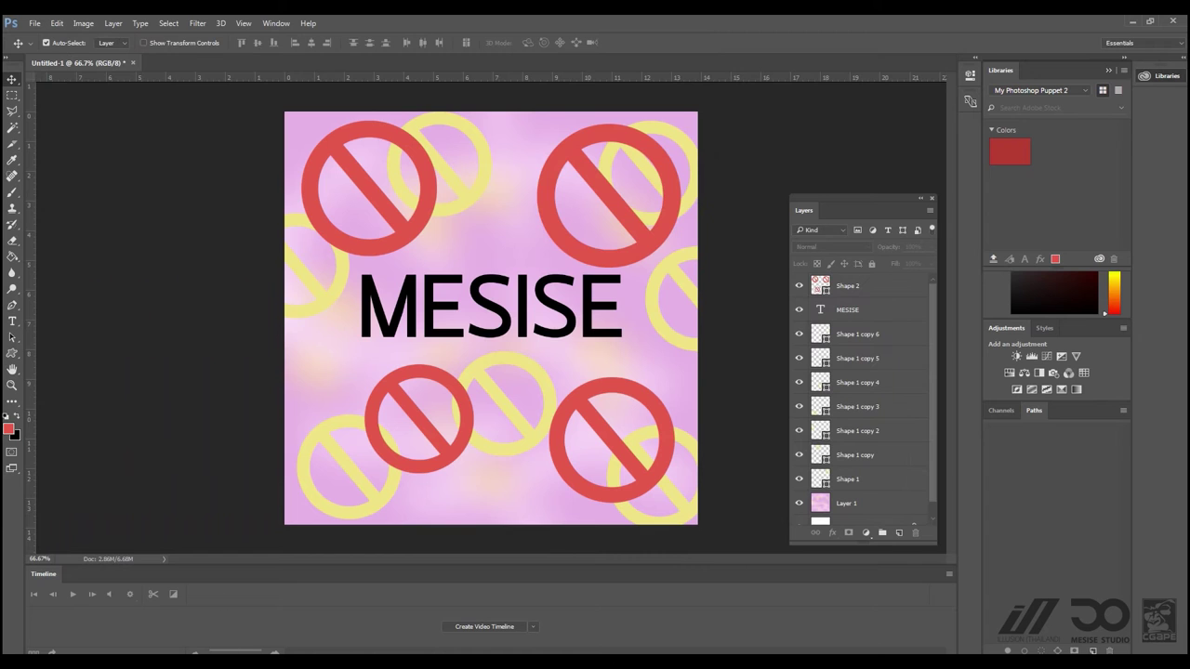
Step: Switch to the Vuforia Developer Portal in the browser and copy the licence key of the TEST licence from the License Manager
click(104, 621)
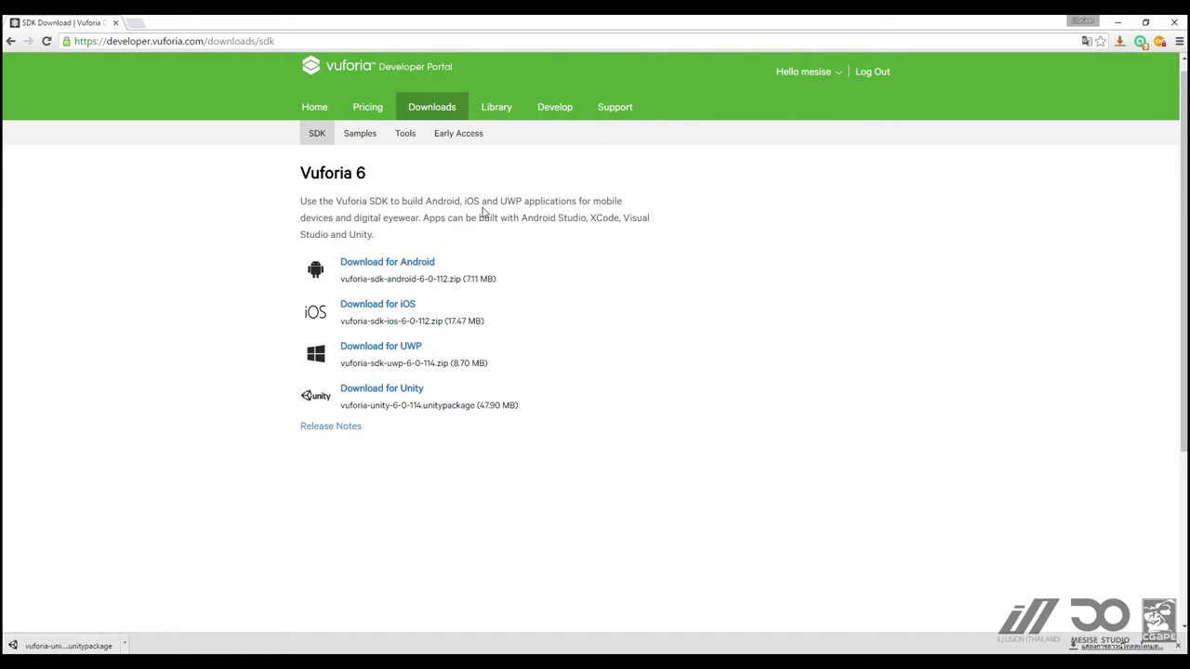
click(548, 108)
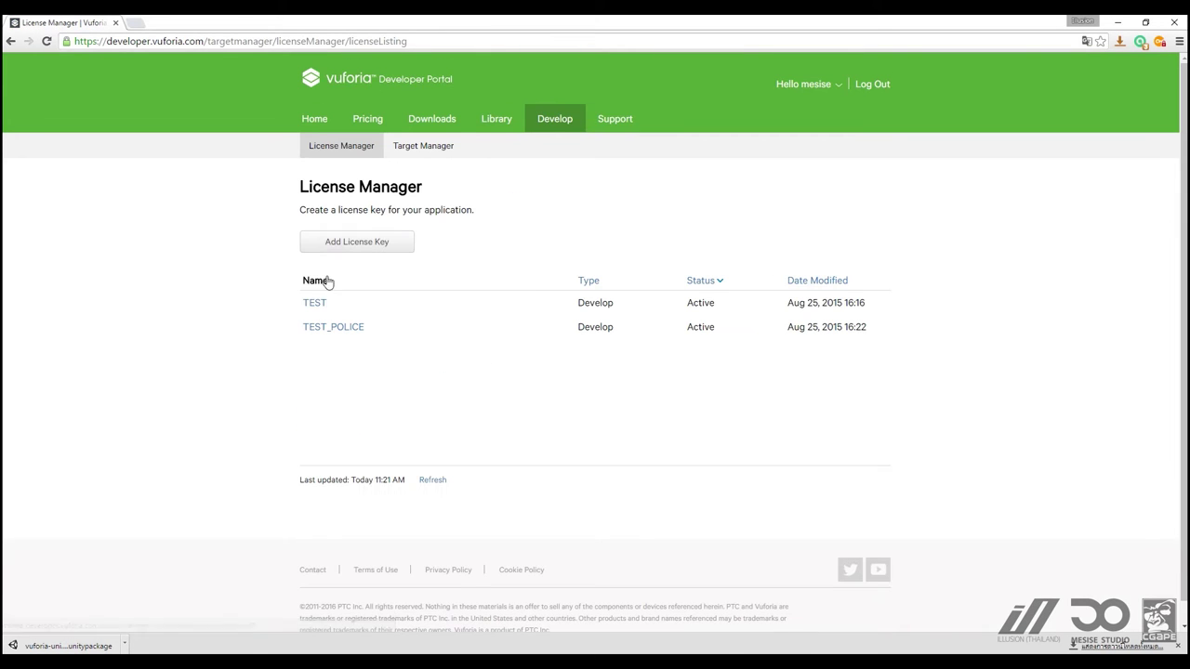
click(314, 304)
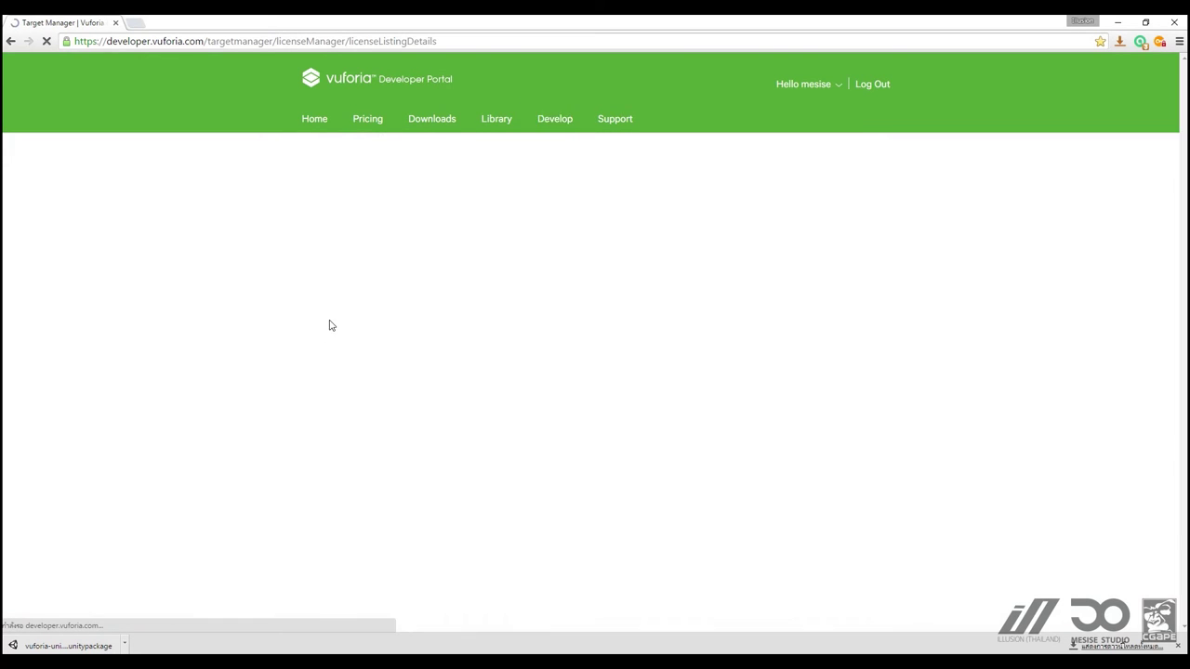
drag(319, 323, 421, 406)
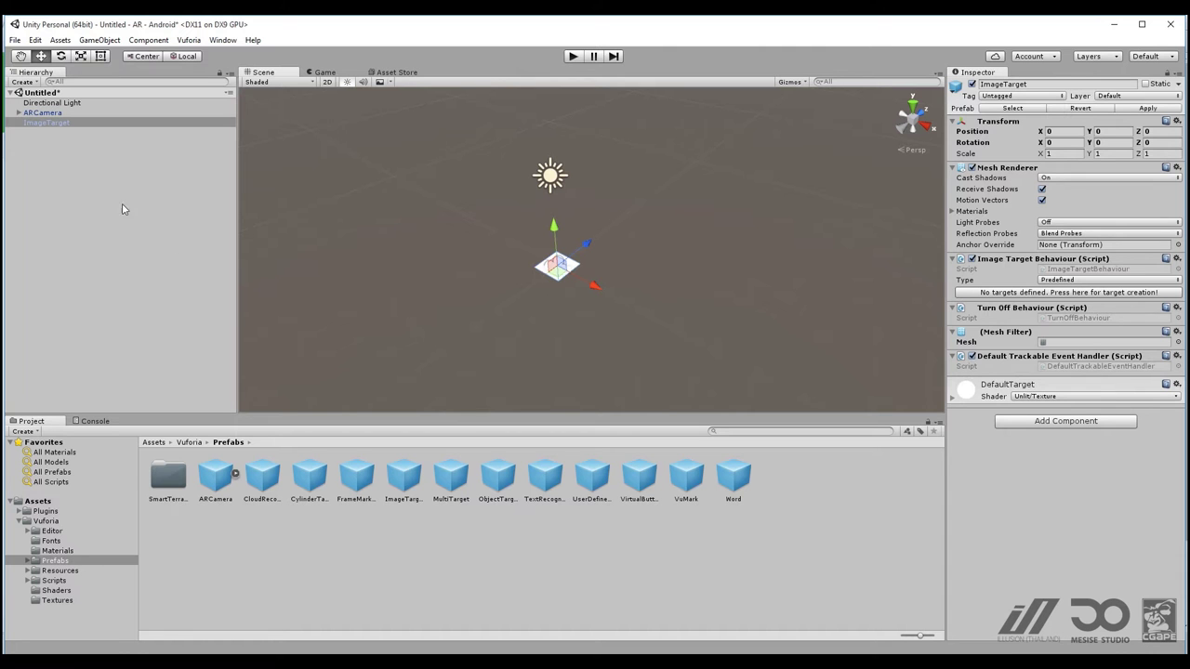
Step: In Unity, paste the Vuforia licence key into the App License Key field of the ARCamera object
click(42, 112)
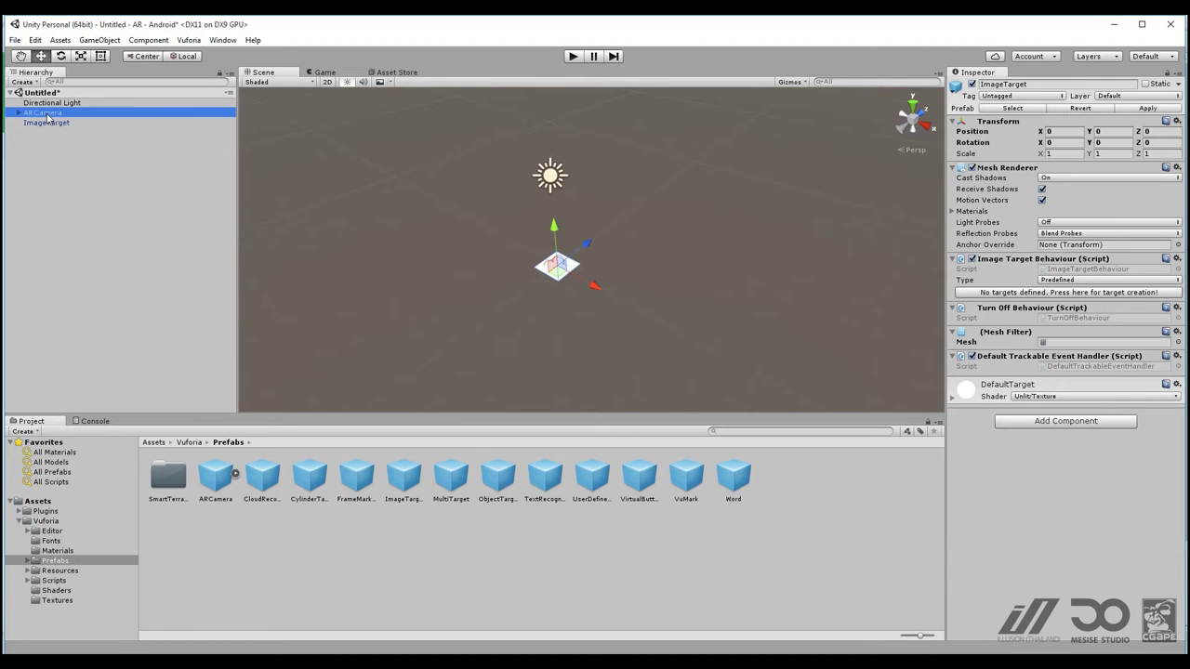
click(988, 207)
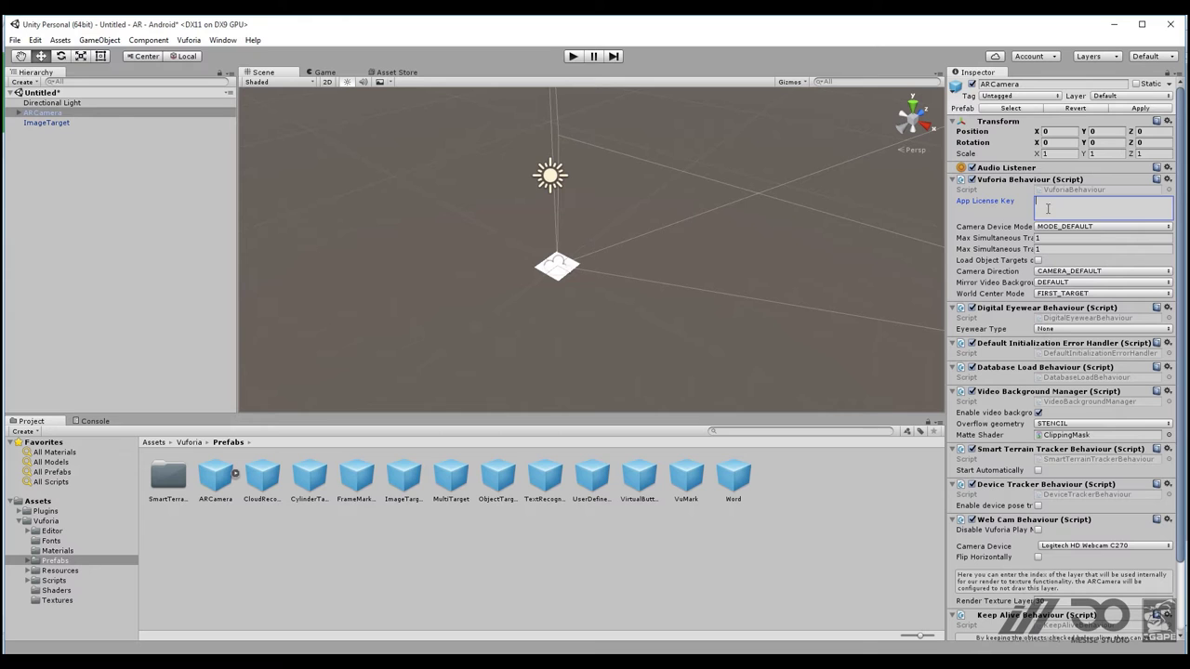
key(ctrl+v)
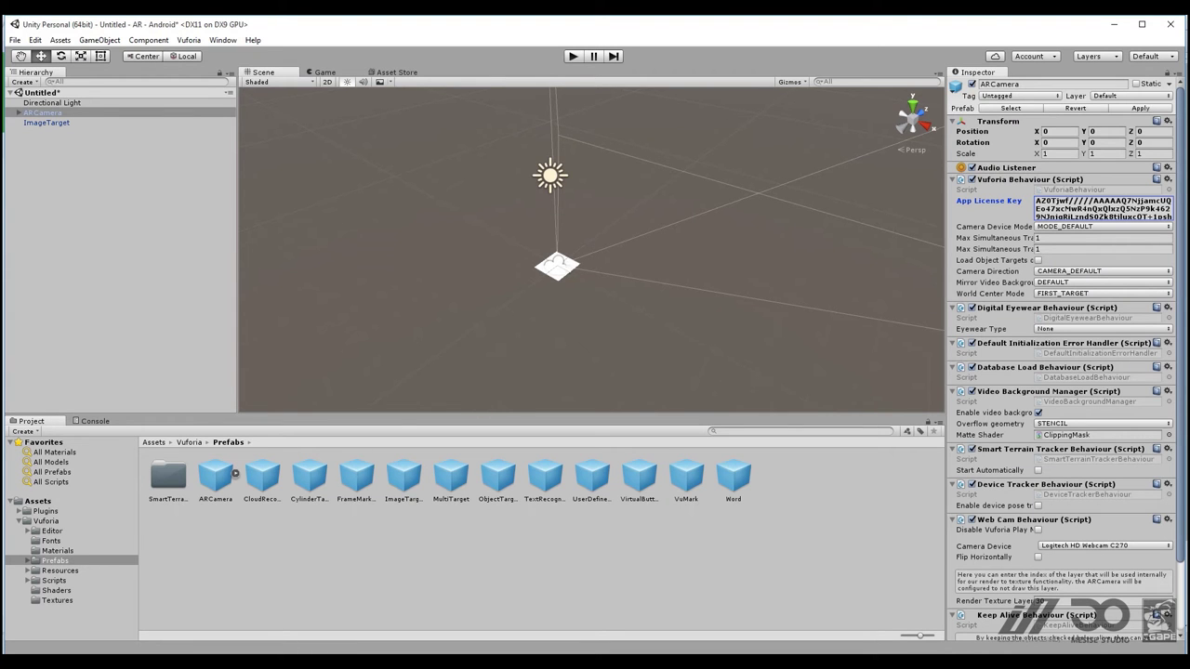
Step: Back in the browser's Vuforia portal, create a Device-type database named TEST_MESISE_MARKER in the Target Manager
click(160, 632)
click(522, 266)
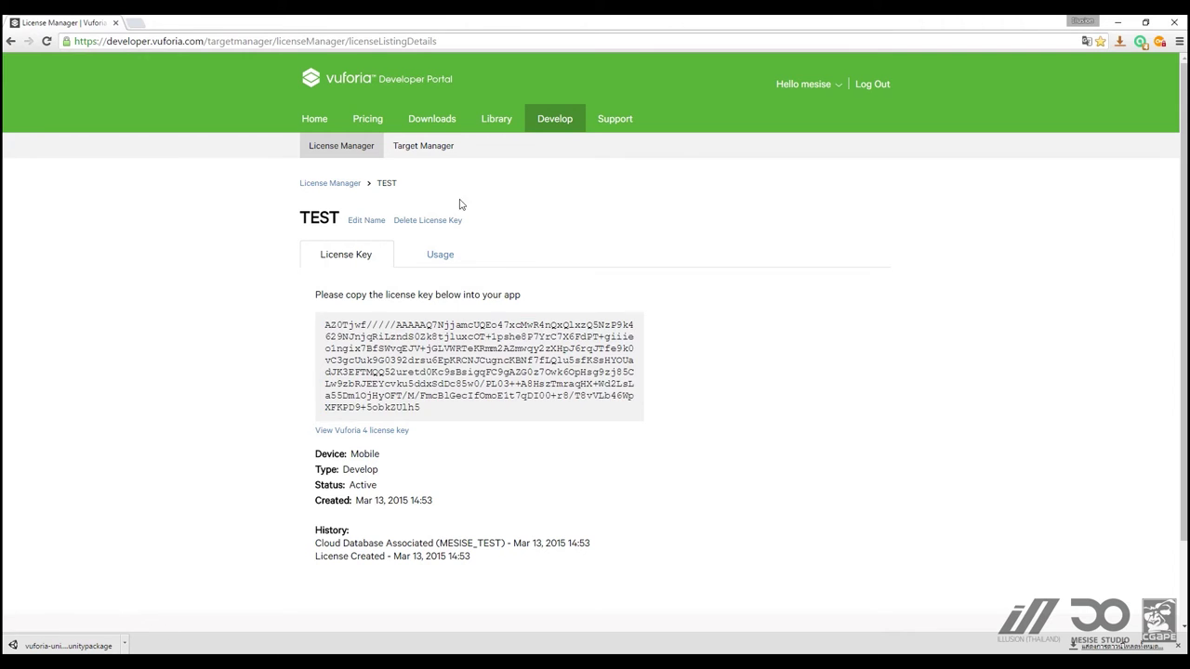
click(418, 153)
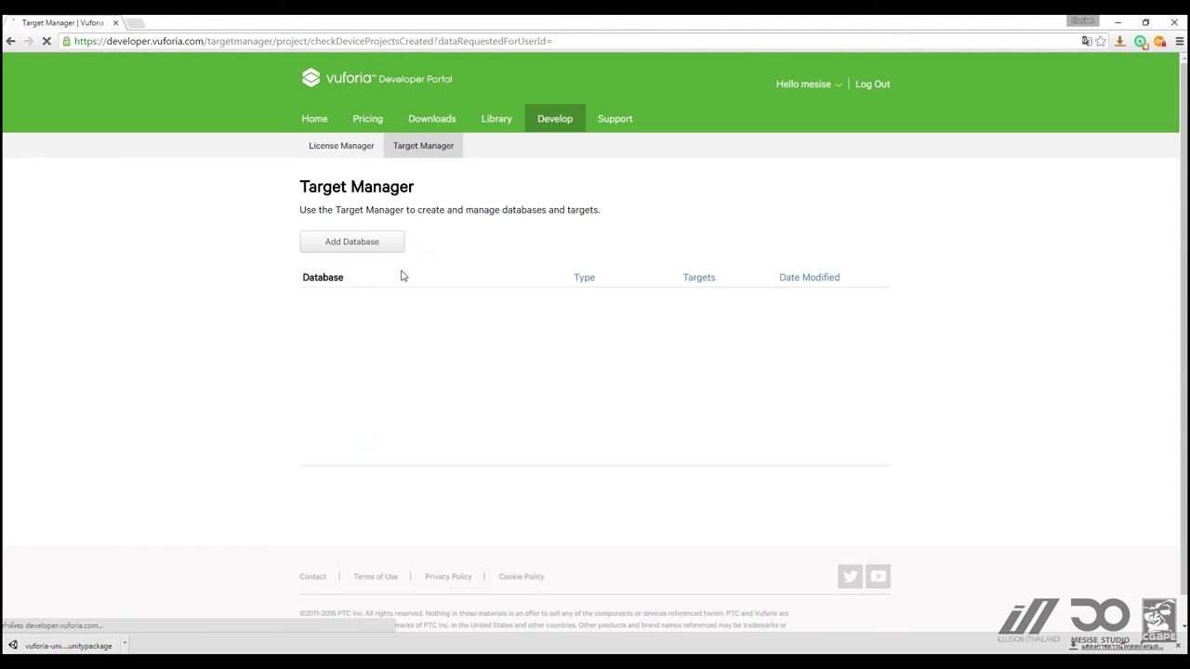
click(377, 247)
click(473, 276)
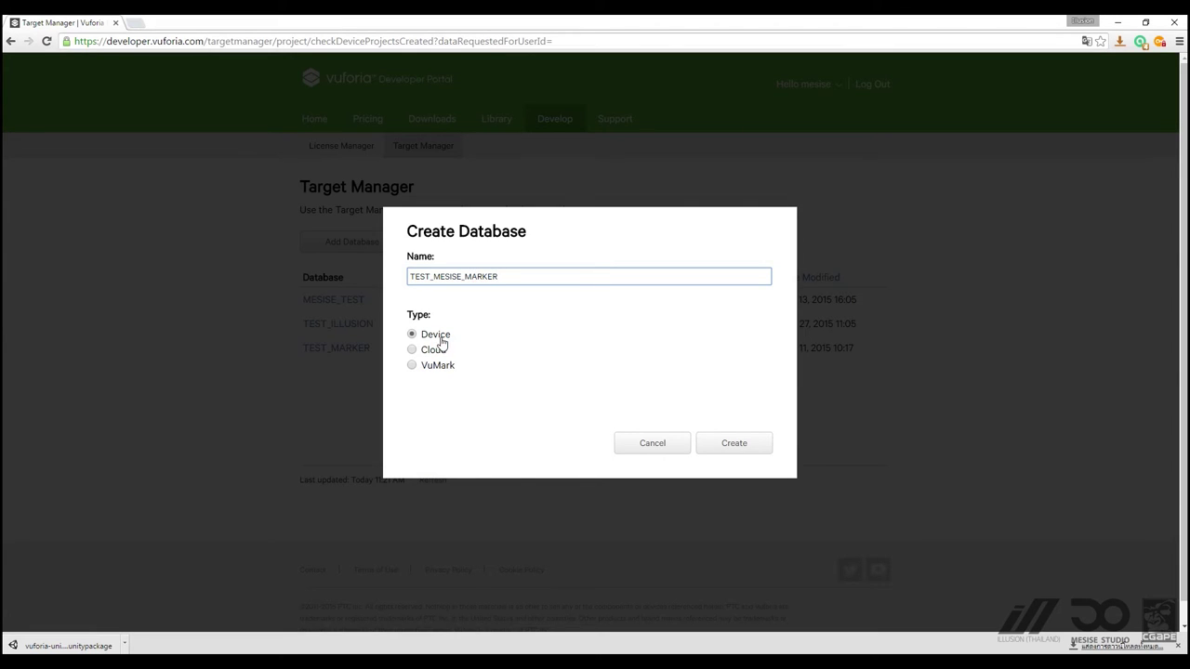
click(731, 443)
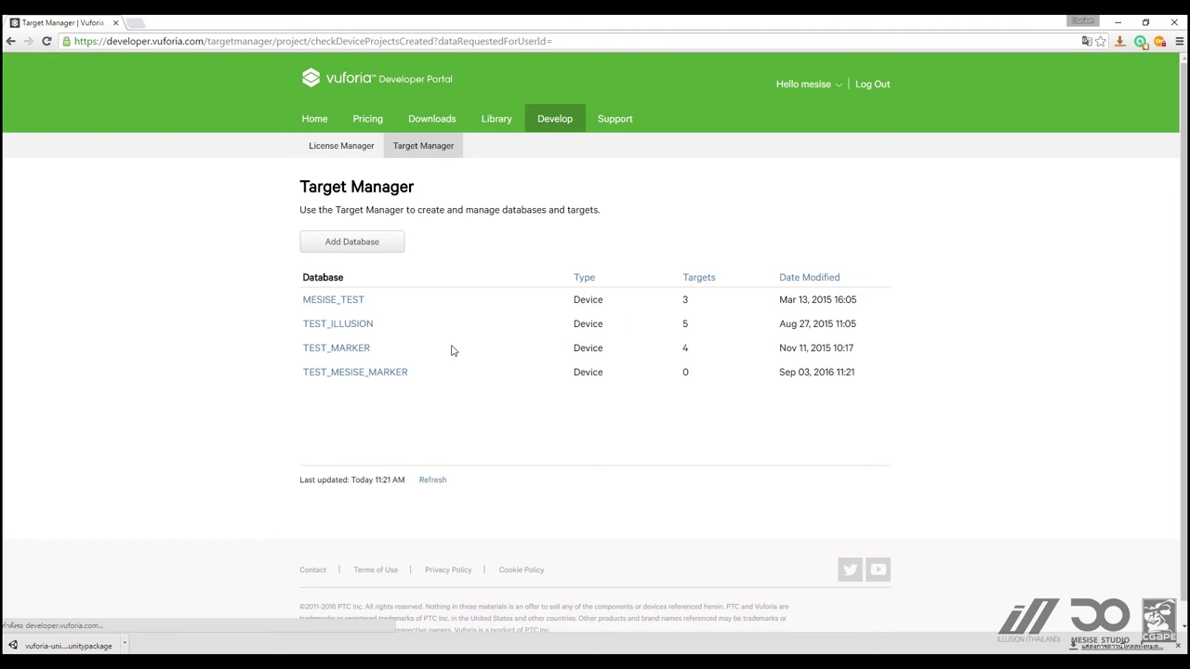
Step: View the existing MESISE_TEST database briefly, and open the TEST_MESISE_MARKER database from the Target Manager list
click(353, 299)
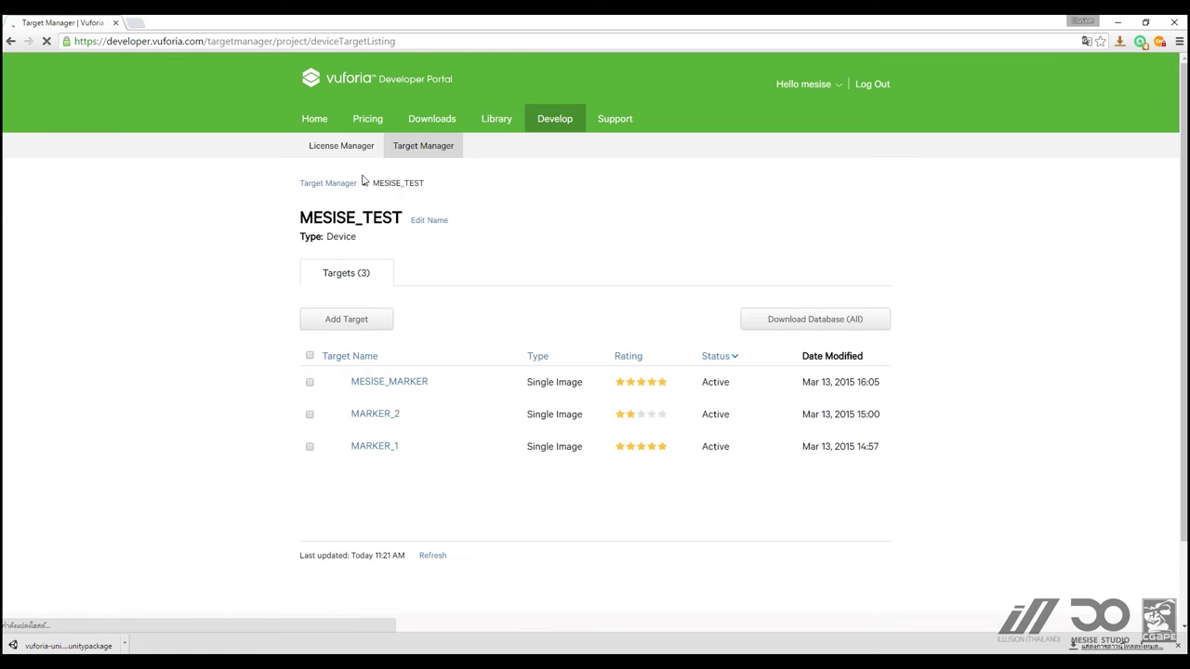
key(alt+Left)
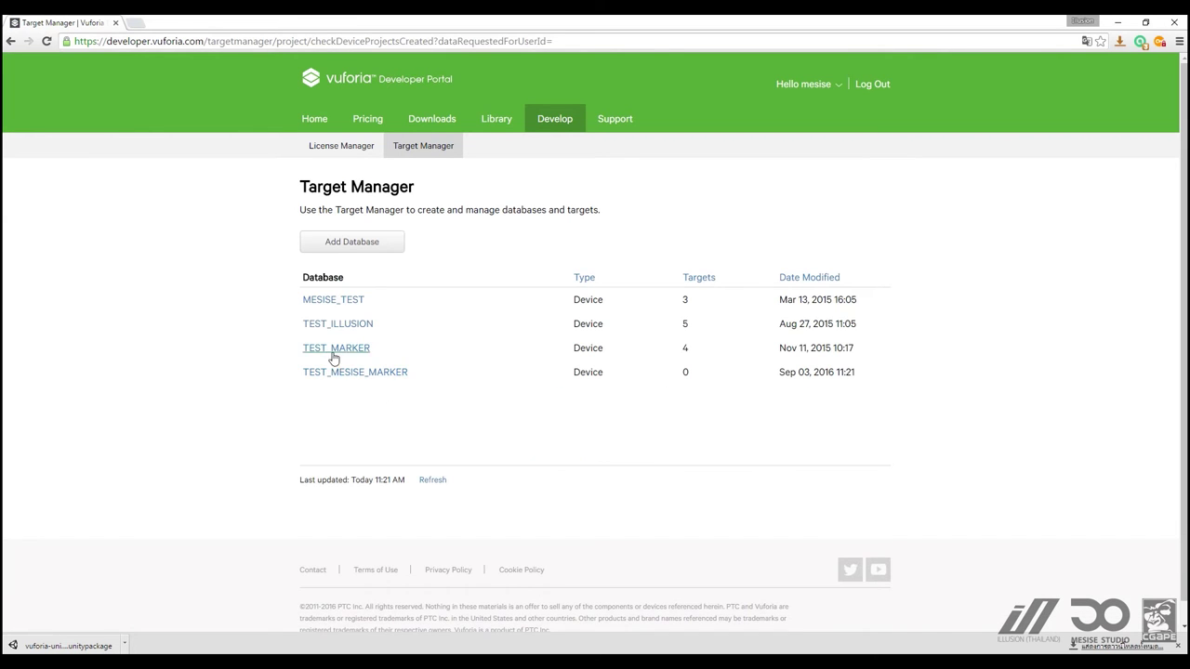
click(358, 373)
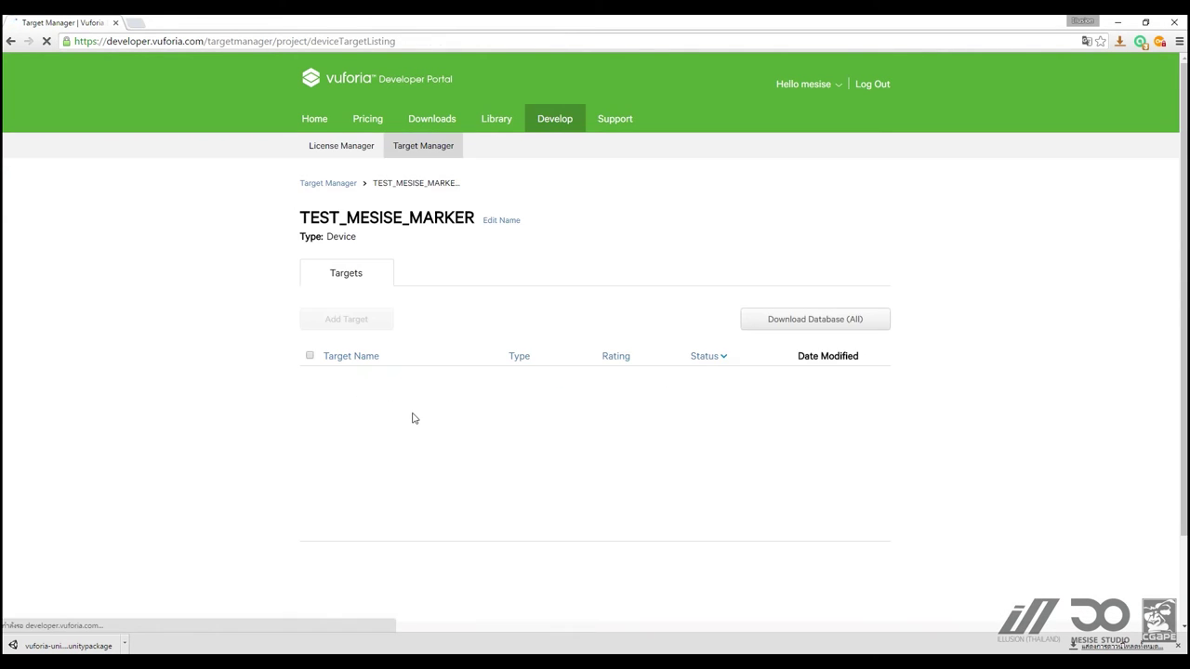
Step: Add Marker_1.jpg to the database as a Single Image target named Marker_1 with a width of 1000
click(351, 325)
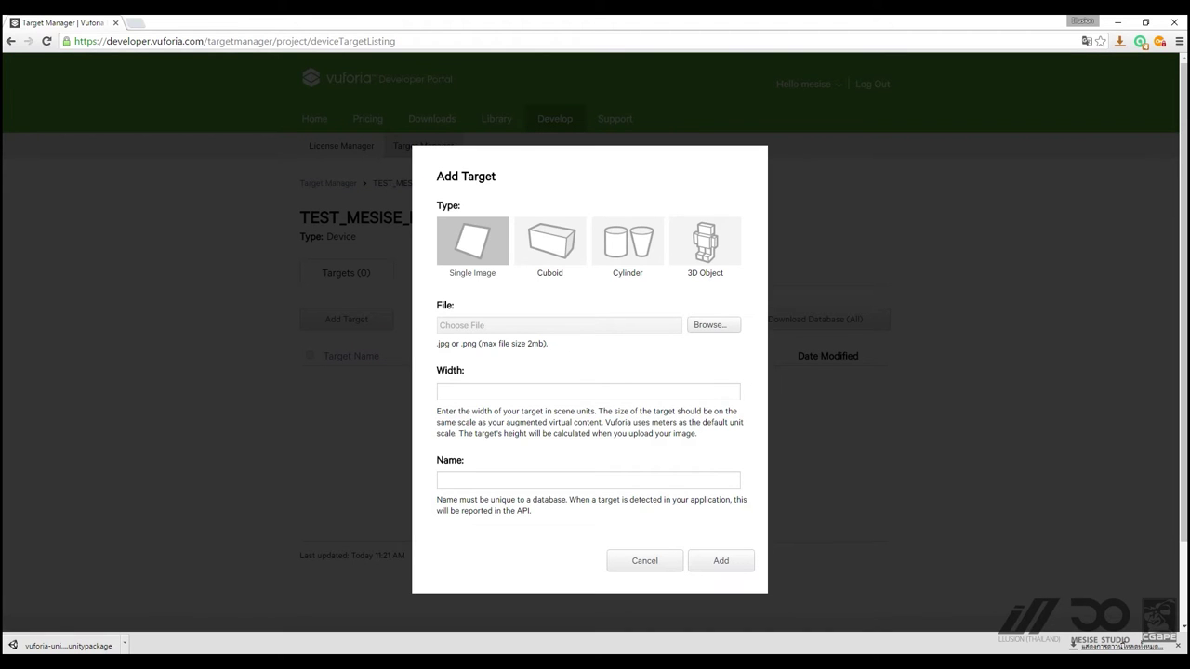
click(709, 324)
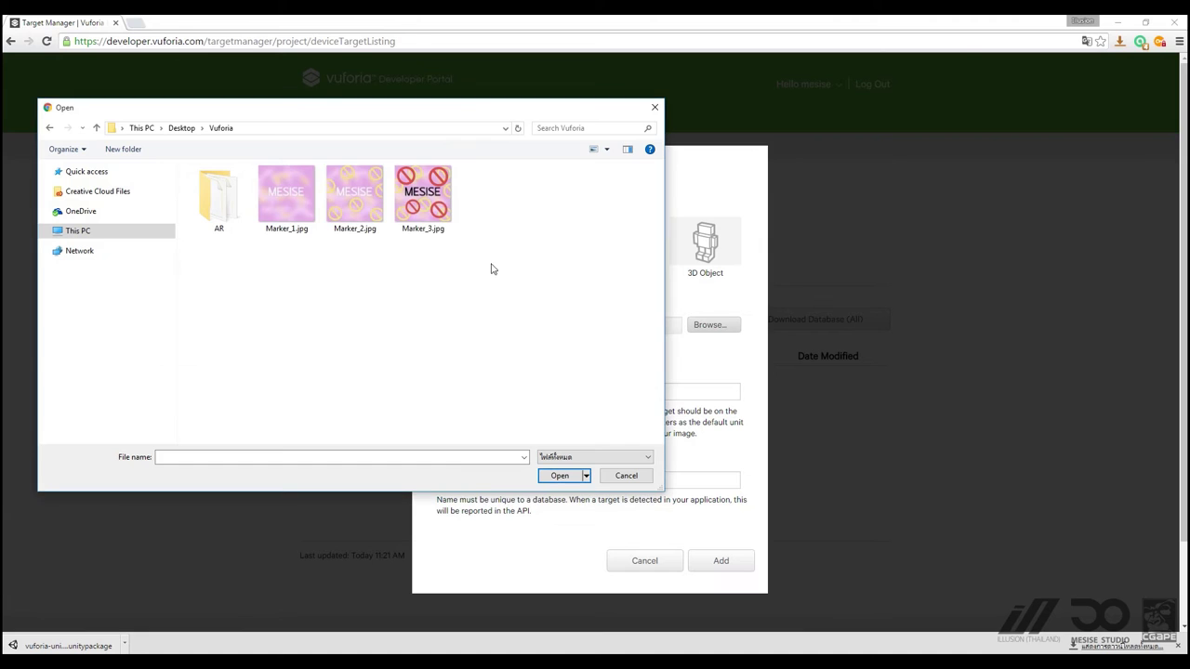
click(297, 200)
click(561, 475)
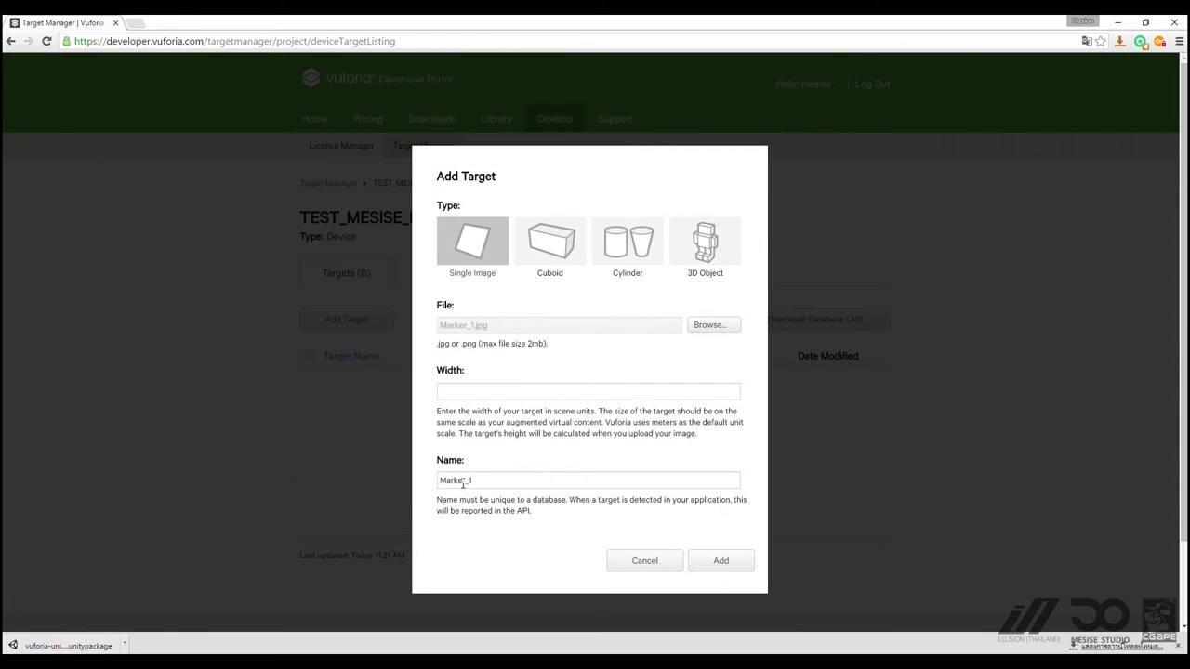
drag(489, 482, 435, 483)
click(471, 391)
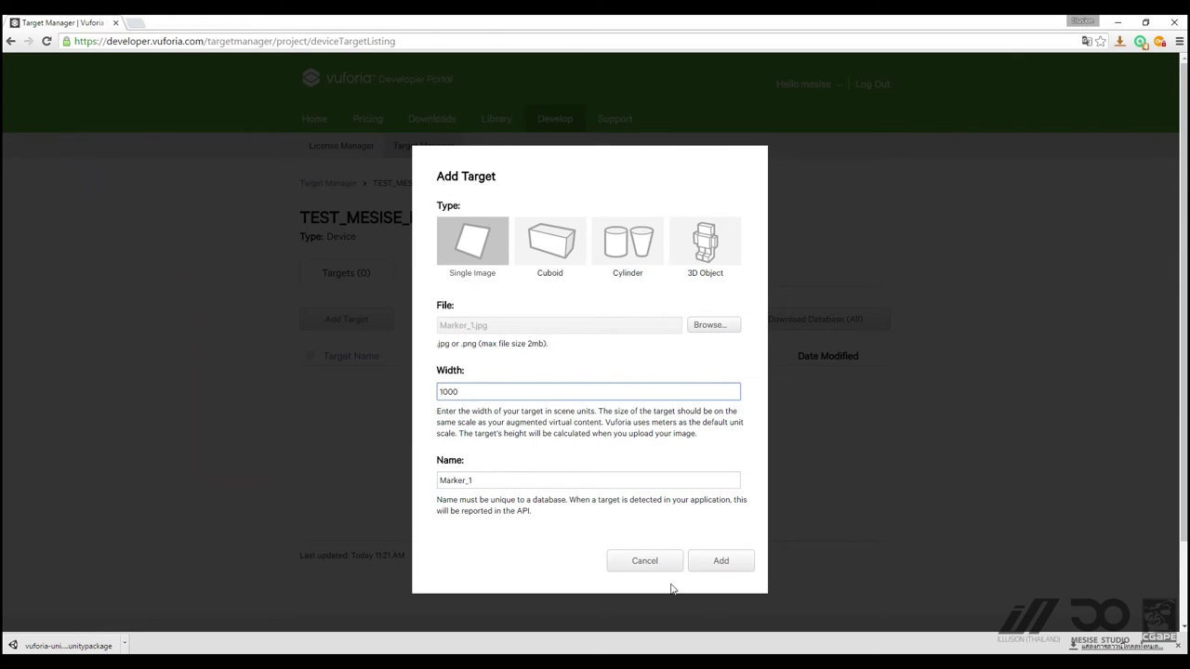
click(711, 565)
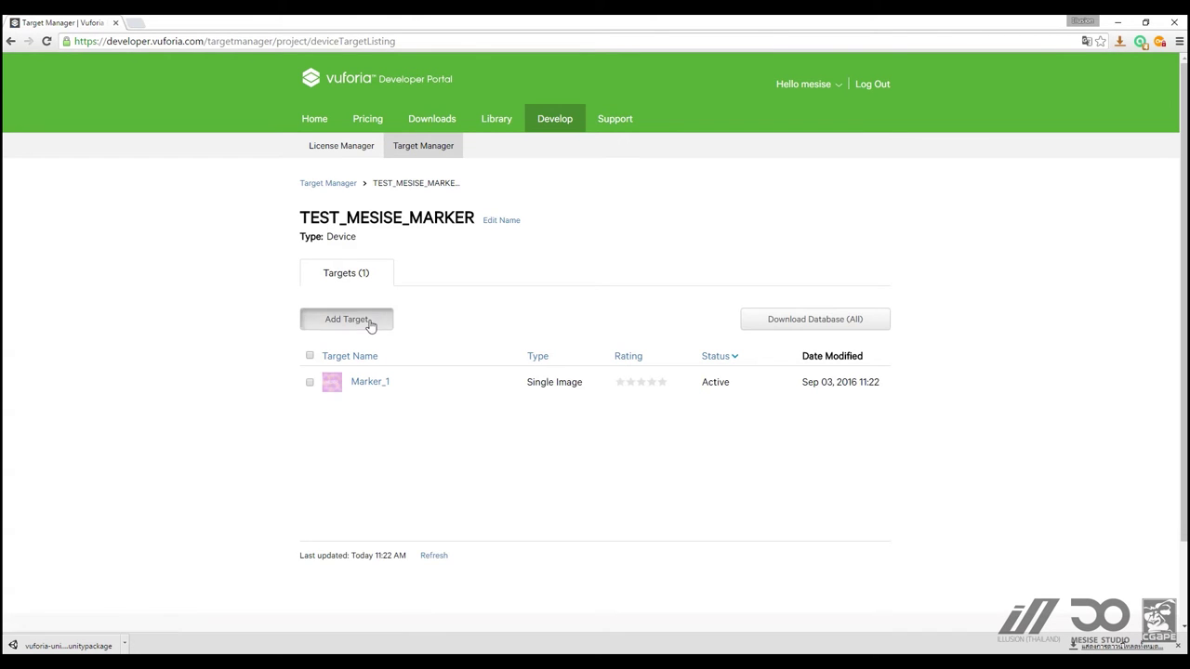
Step: Add Marker_2.jpg from the Vuforia folder to the database as a Single Image target named Marker_2
click(369, 326)
click(710, 325)
click(354, 196)
click(560, 476)
click(549, 391)
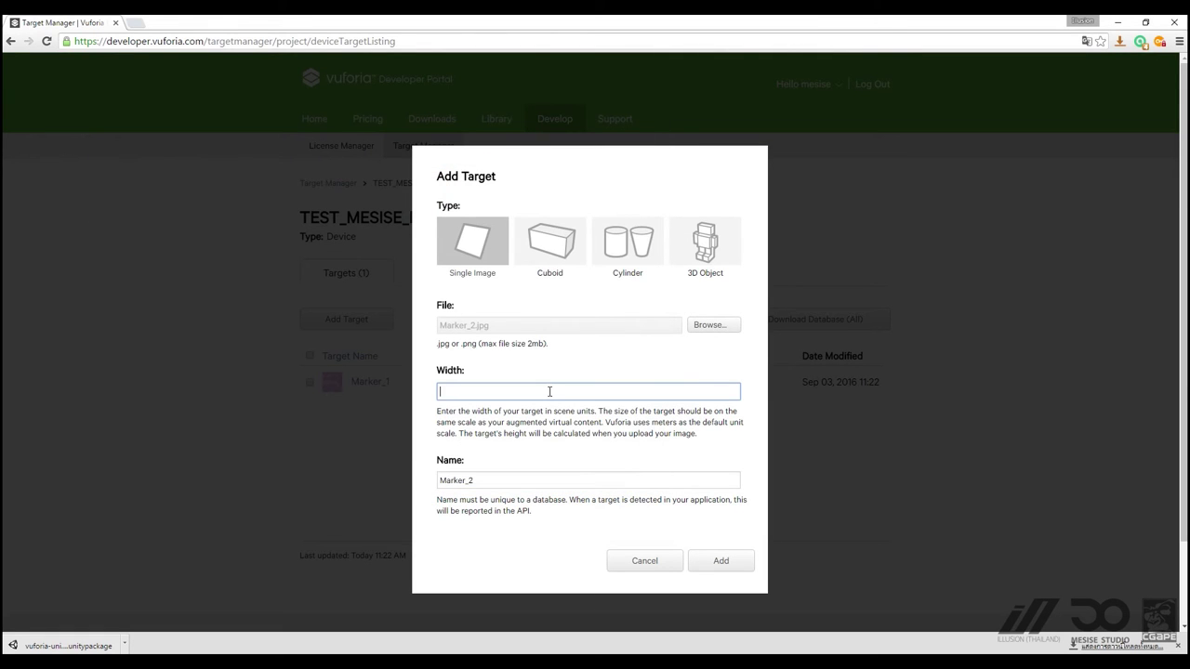
click(738, 566)
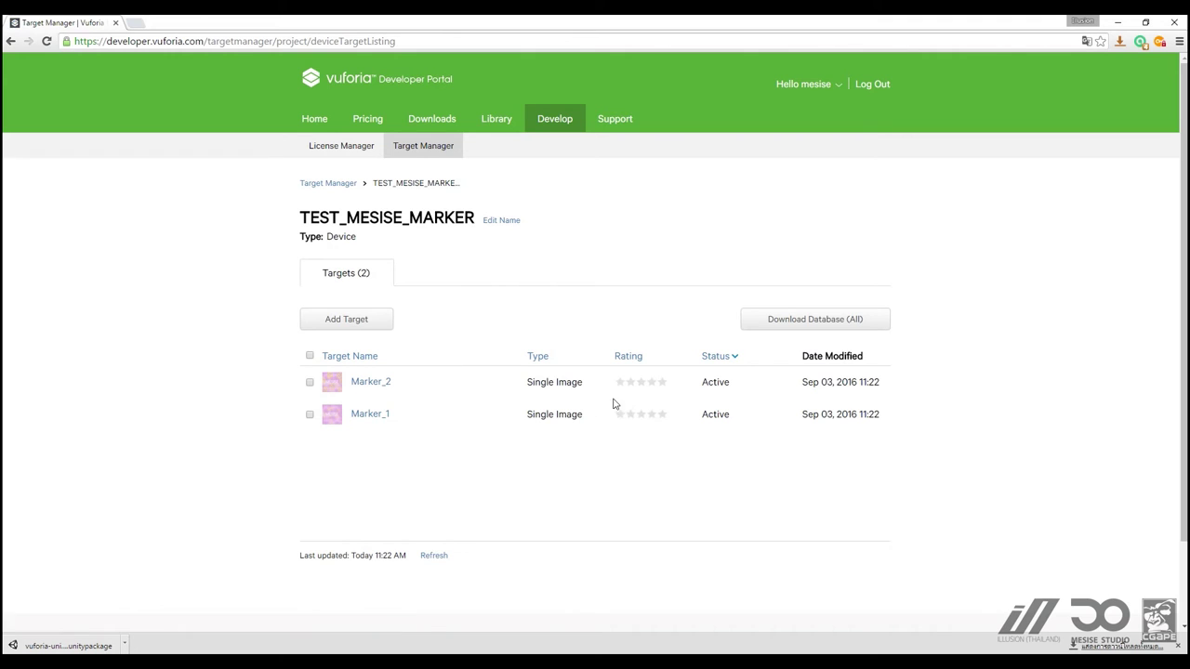
Step: Add Marker_3.jpg from the Vuforia folder to the database as a Single Image target named Marker_3
click(371, 319)
click(710, 325)
click(423, 197)
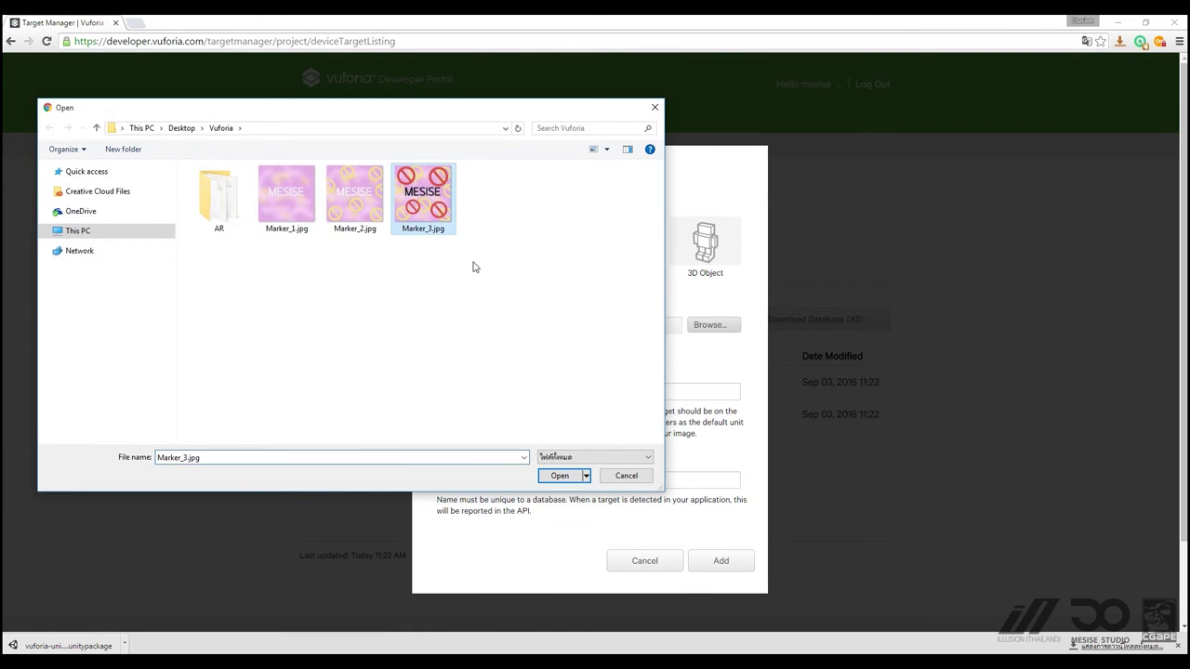
click(569, 478)
click(500, 395)
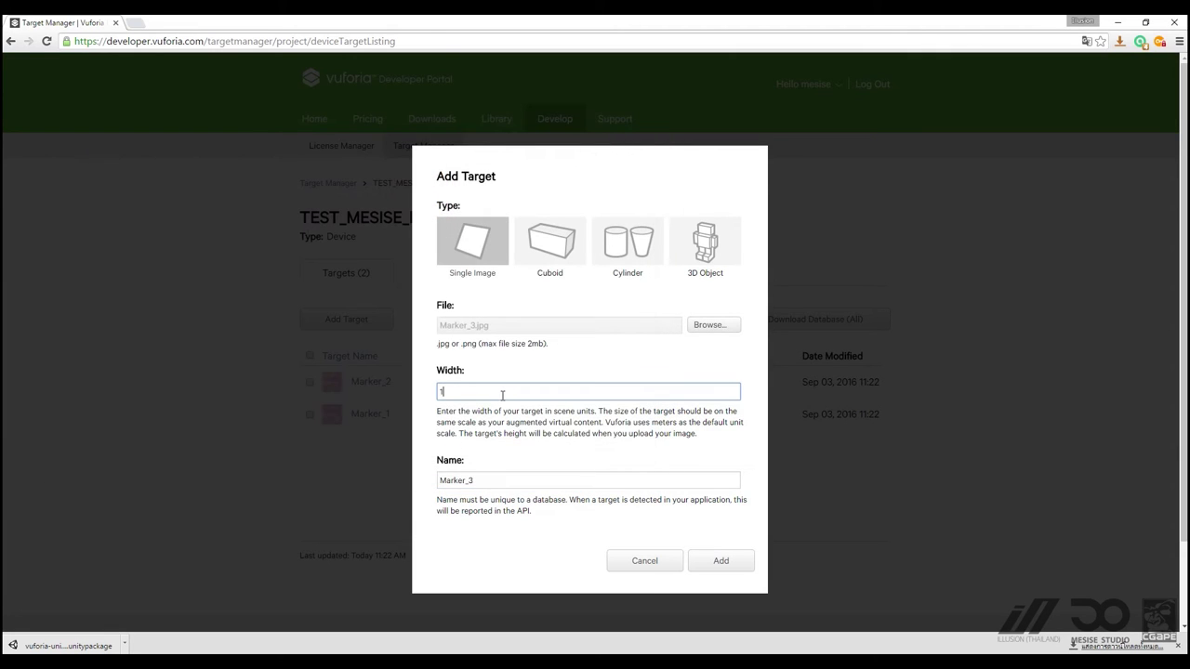
click(718, 561)
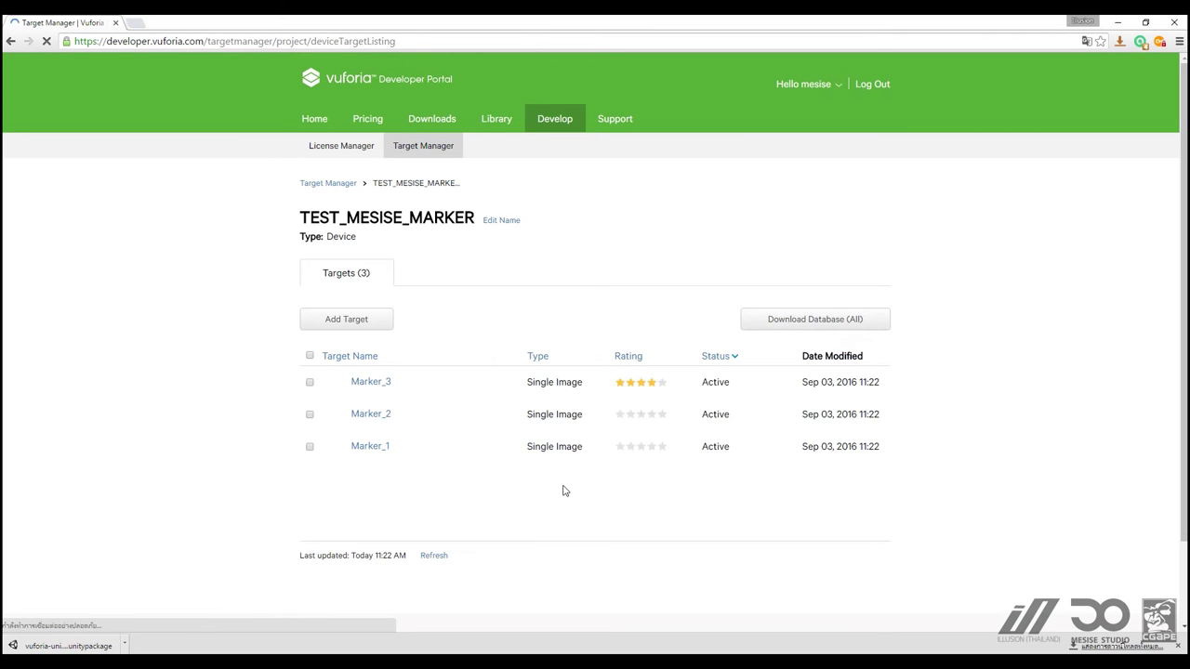
Step: Examine the detected feature points on the Marker_1 target, toggling their display, and return to the TEST_MESISE_MARKER target list
click(361, 452)
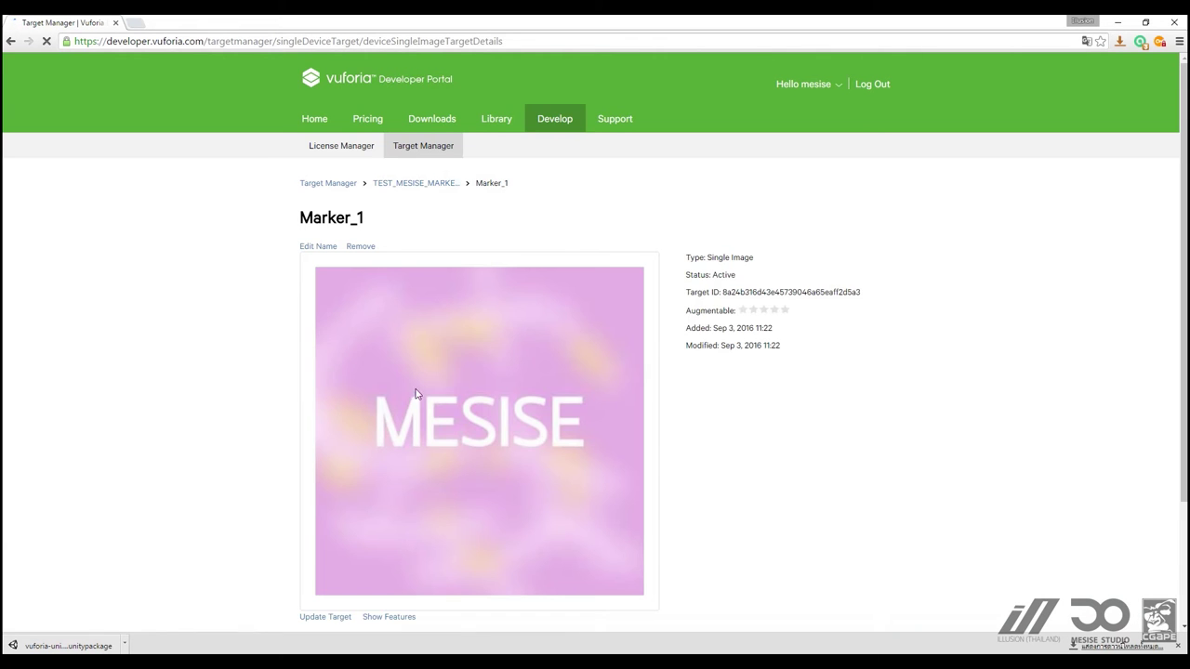
scroll(362, 279, down, 1)
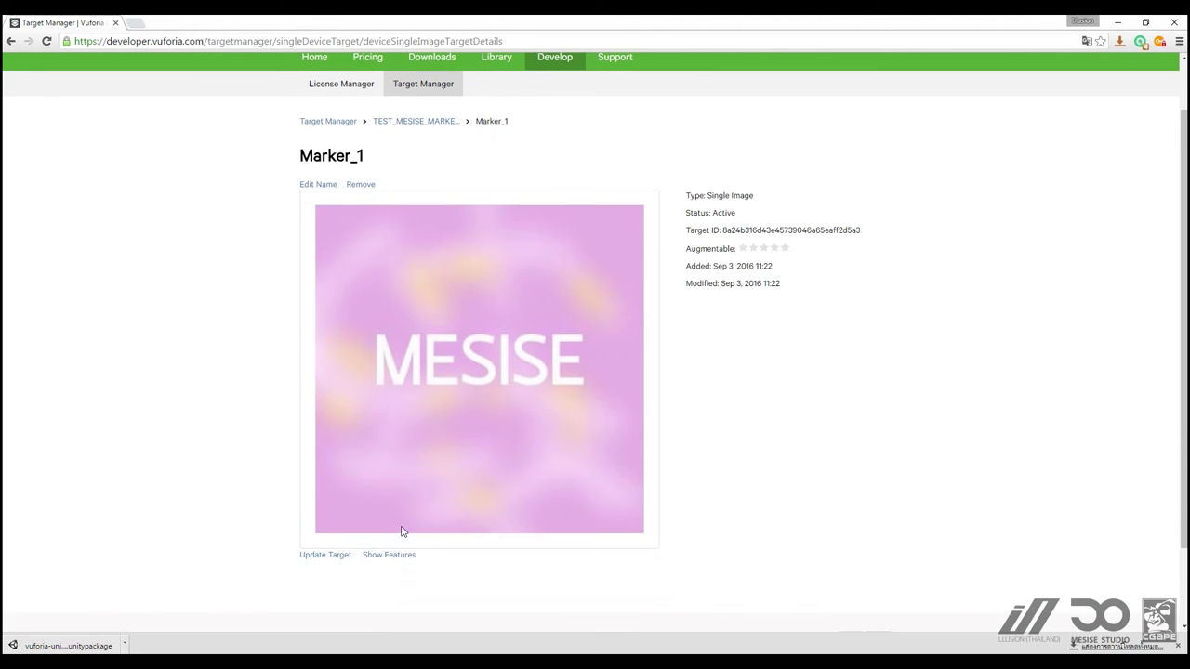
click(377, 556)
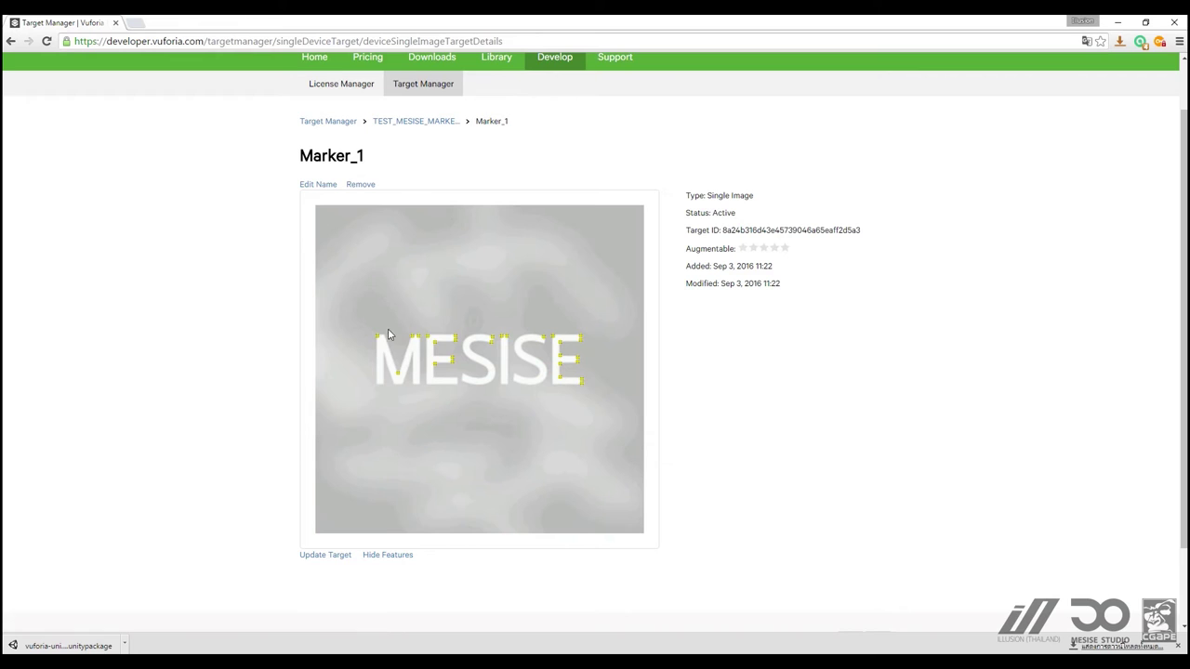
click(392, 555)
click(395, 555)
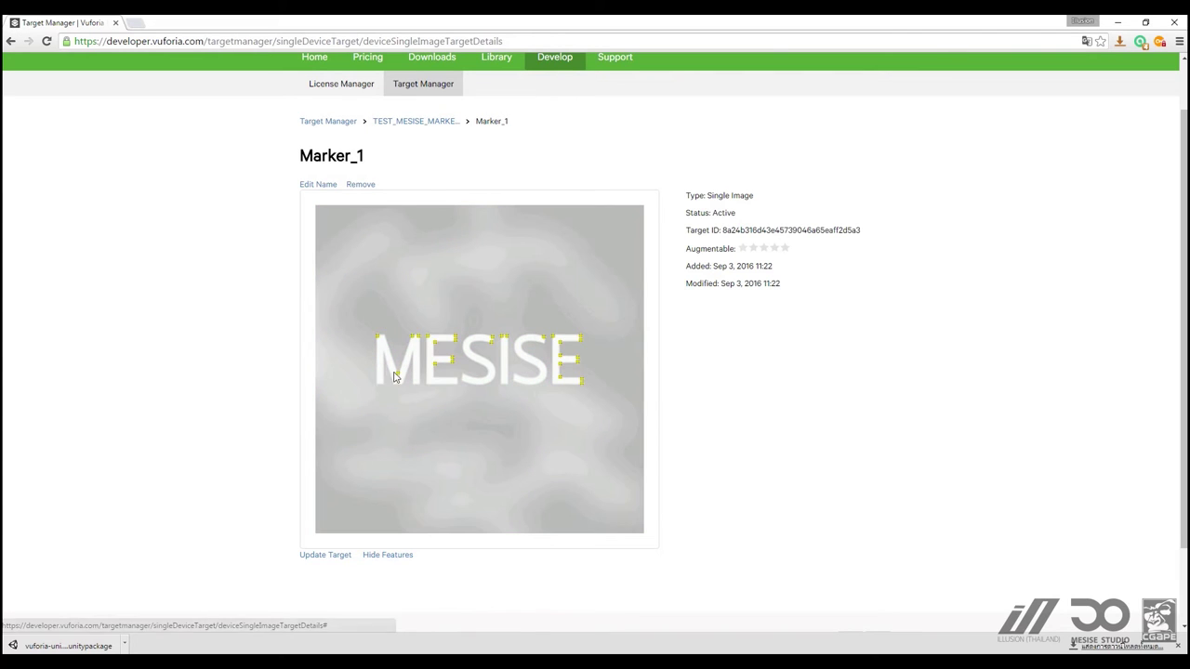
click(414, 123)
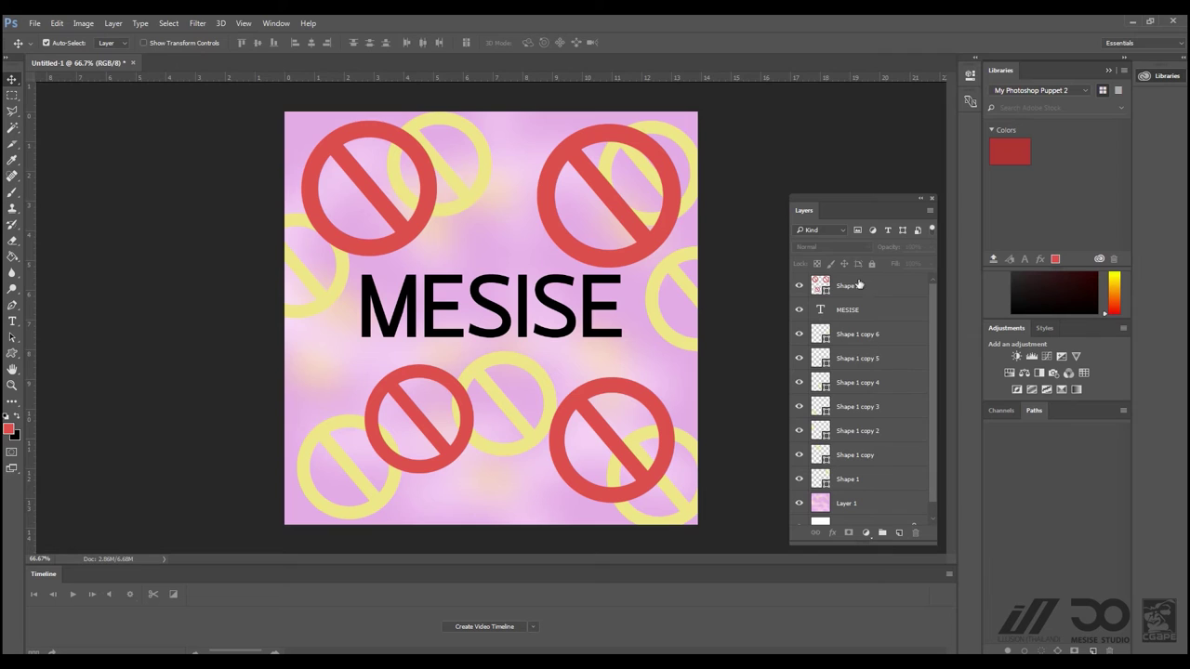
Step: In Photoshop, try deleting all layers from Shape 2 down to Shape 1, and undo the deletion
click(846, 285)
shift+click(855, 487)
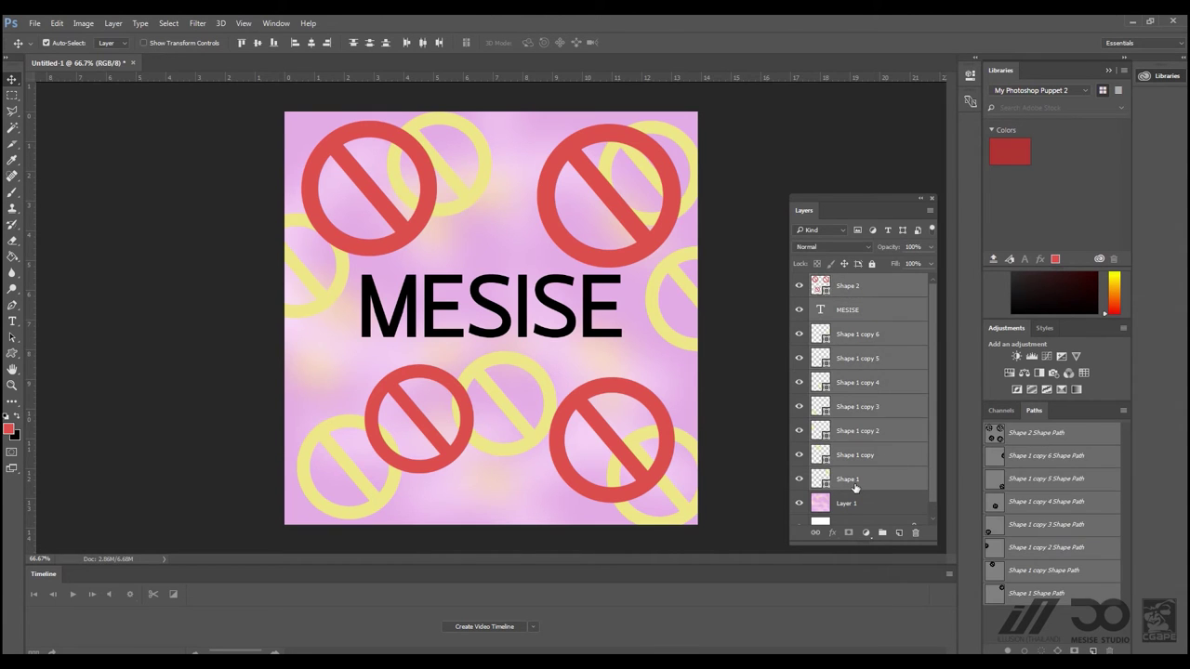
key(Delete)
key(ctrl+z)
click(733, 365)
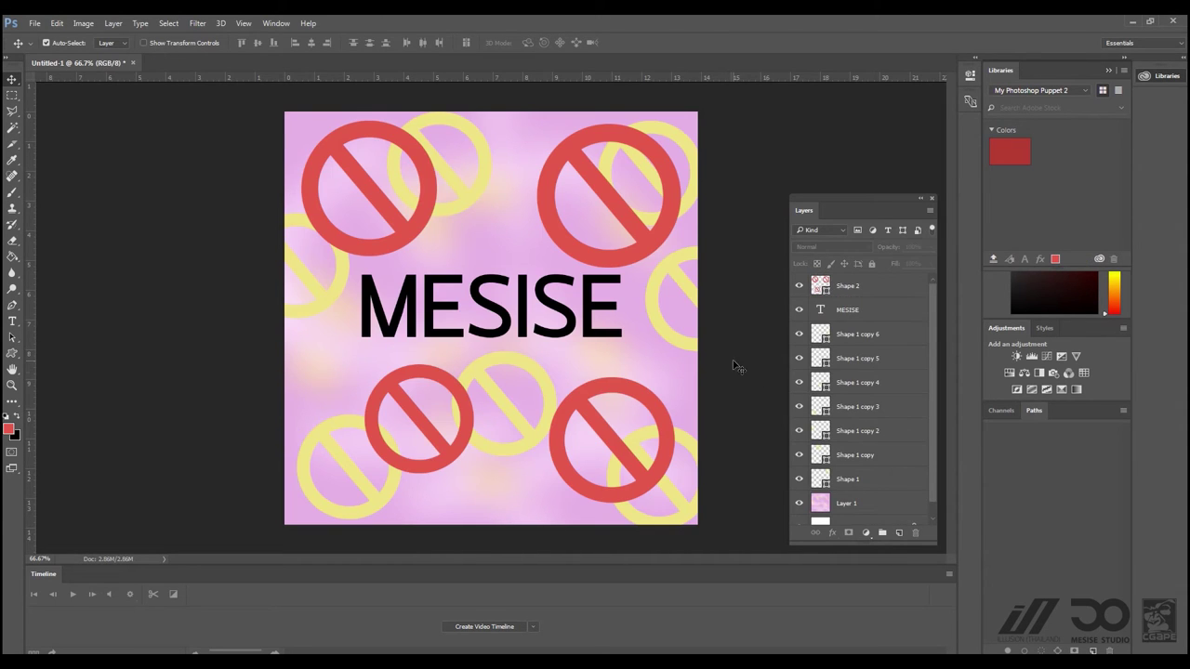
Step: Delete the Shape 2 layer and all Shape 1 layers, keeping the MESISE text and Layer 1
click(865, 336)
shift+click(854, 478)
key(Delete)
click(872, 290)
key(Delete)
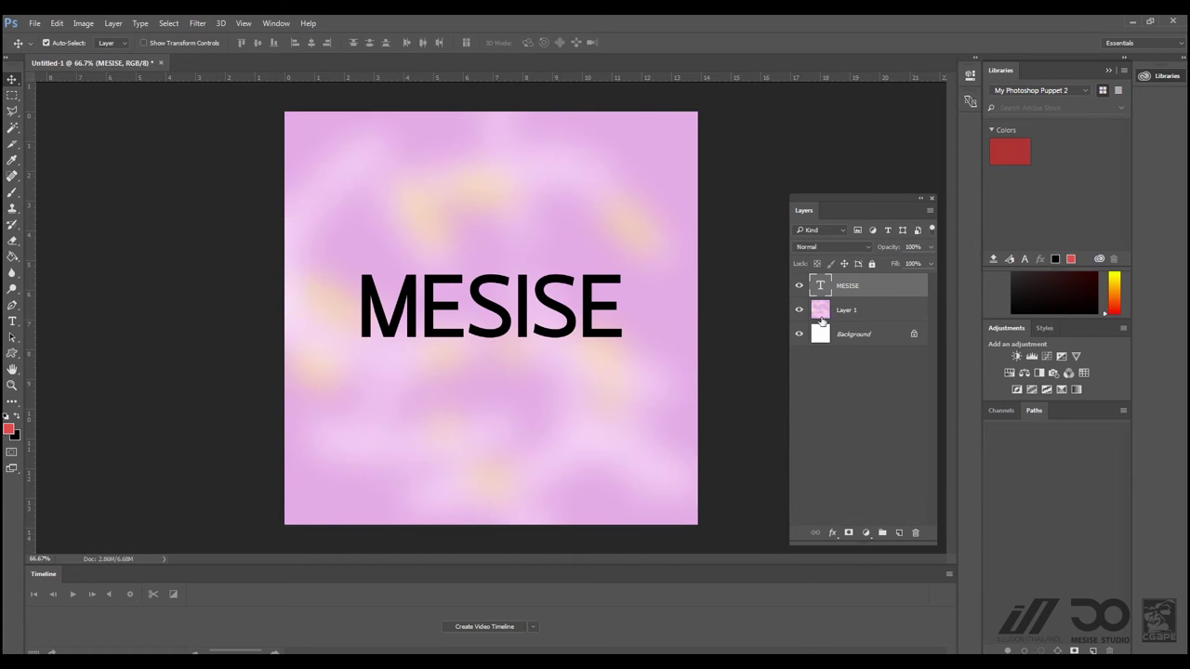
click(856, 308)
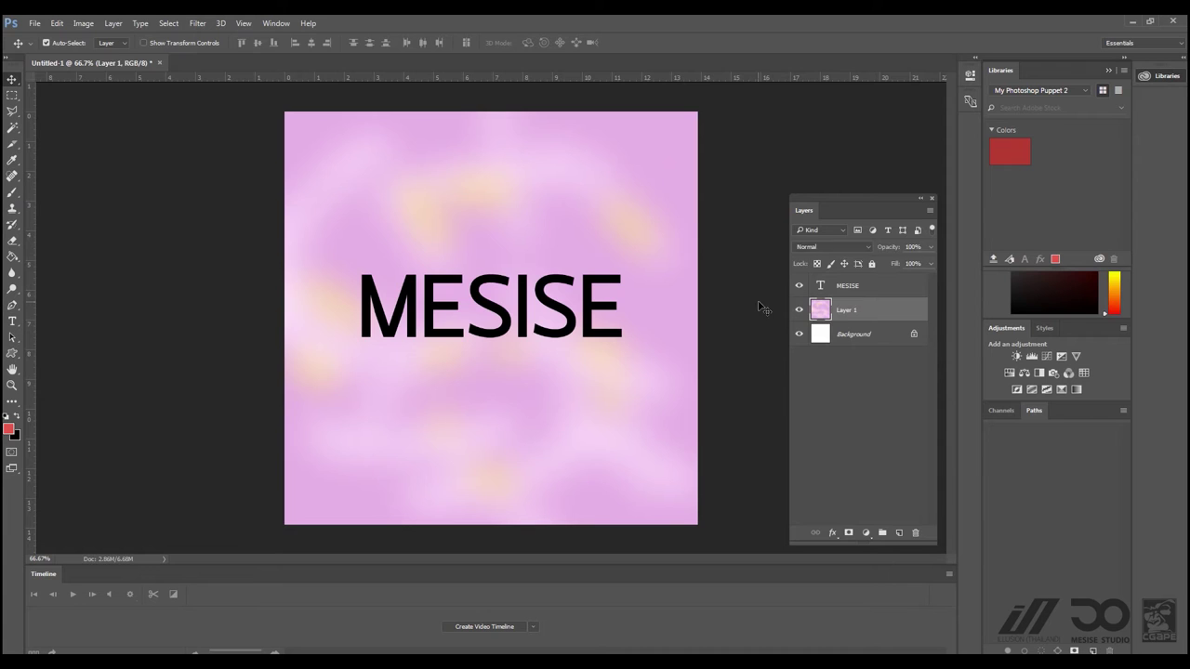
click(116, 332)
Step: Set up the Rectangle tool to draw shapes with no fill and a dark purple stroke
click(13, 355)
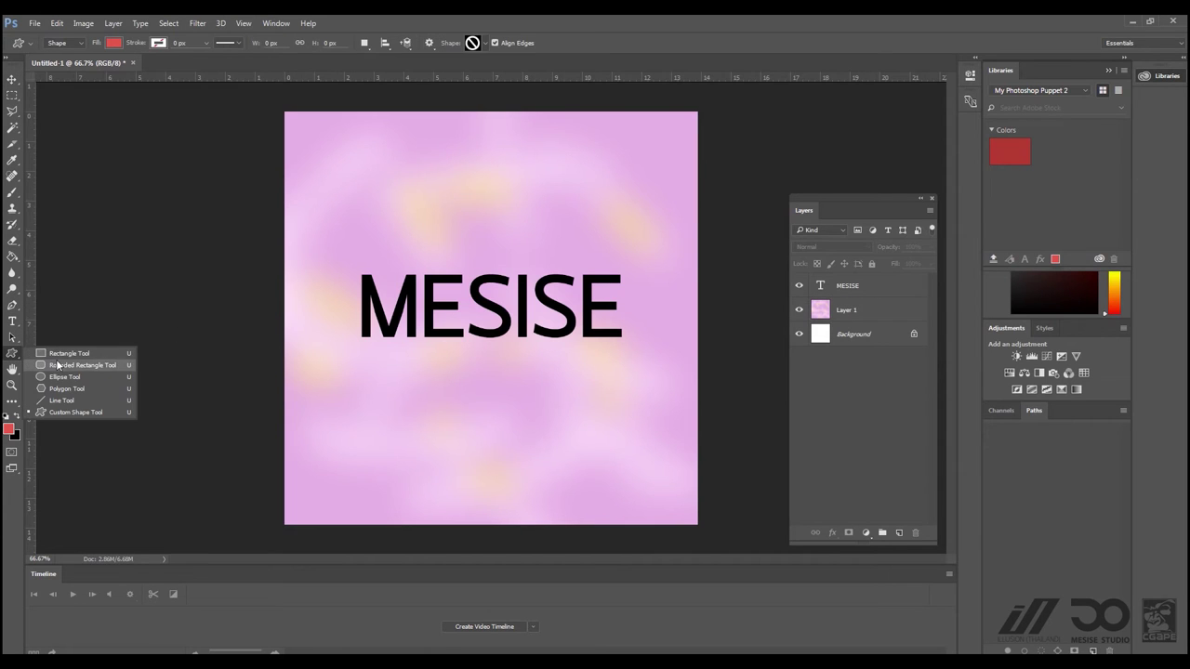
click(65, 402)
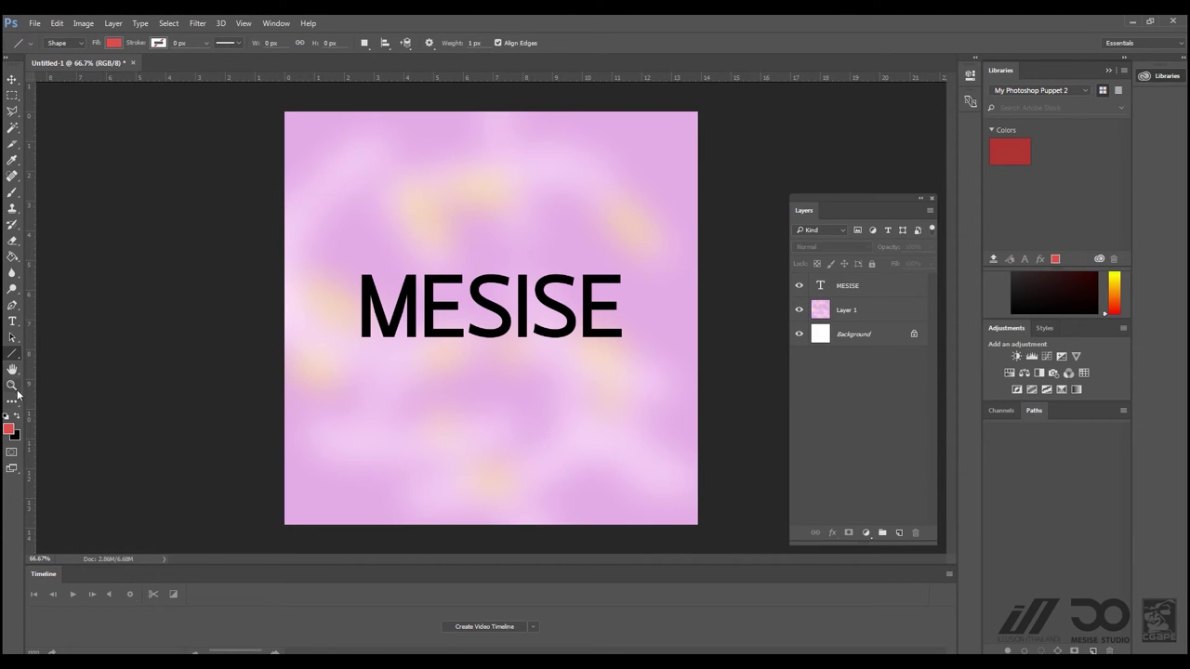
click(16, 357)
click(70, 354)
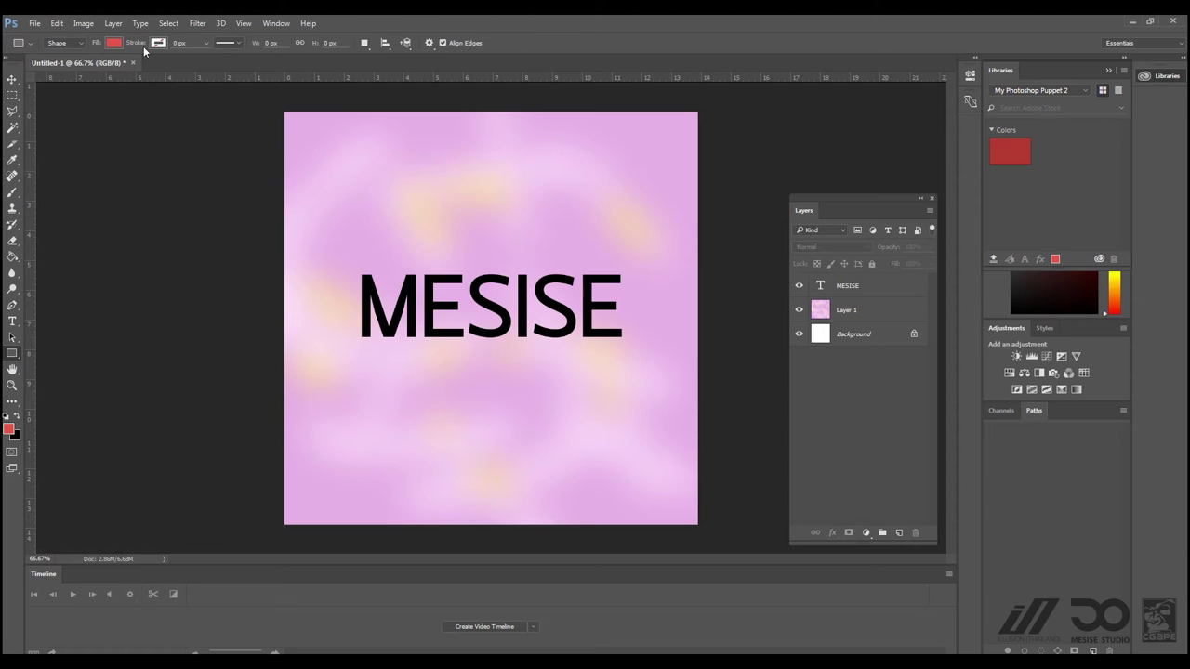
click(113, 43)
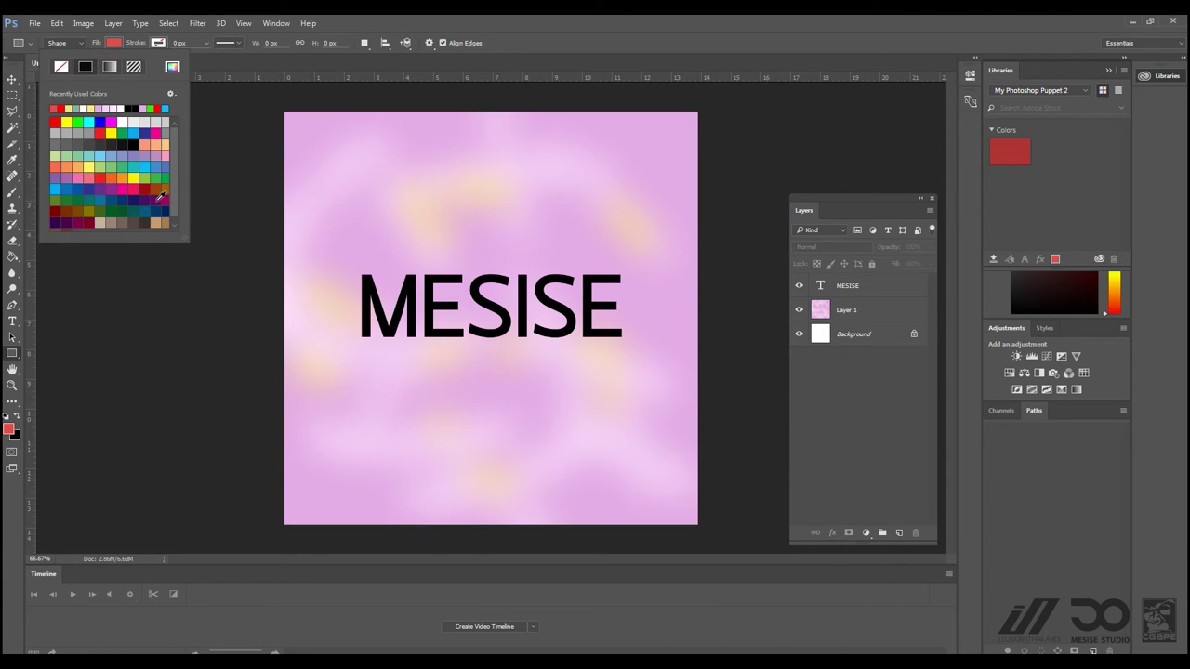
click(160, 198)
click(97, 49)
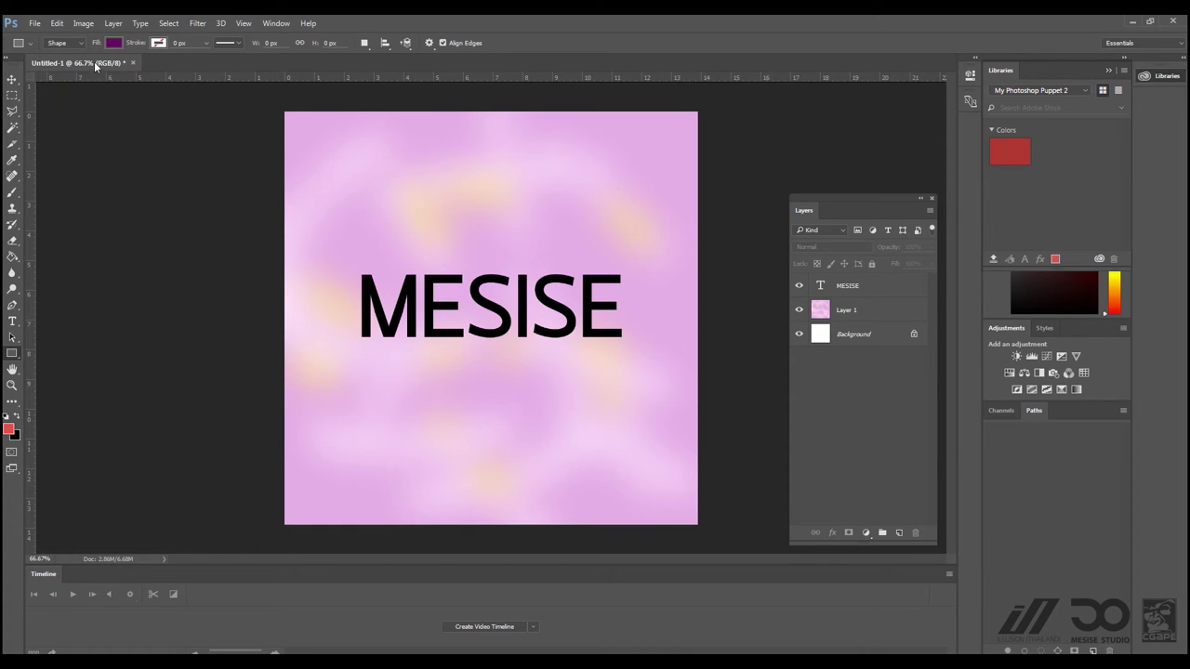
click(111, 43)
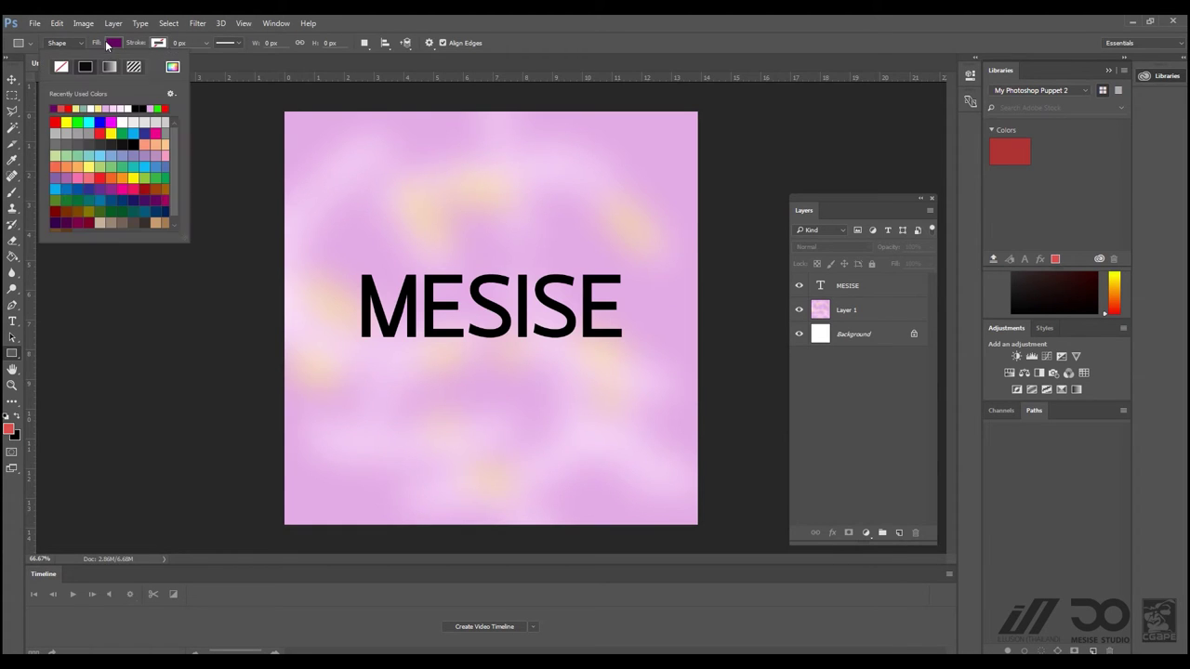
click(160, 44)
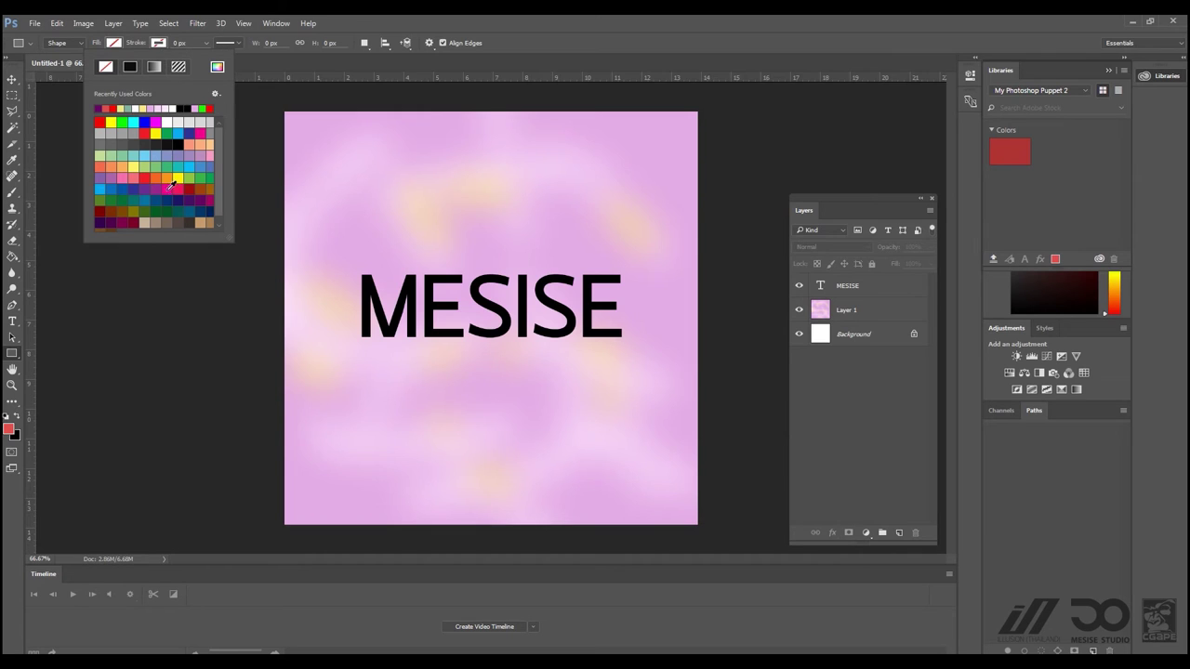
click(203, 193)
Step: Draw the first rectangles near the upper-left area of the canvas and set the stroke width to 5 px
click(364, 102)
drag(365, 104, 270, 186)
drag(425, 259, 447, 178)
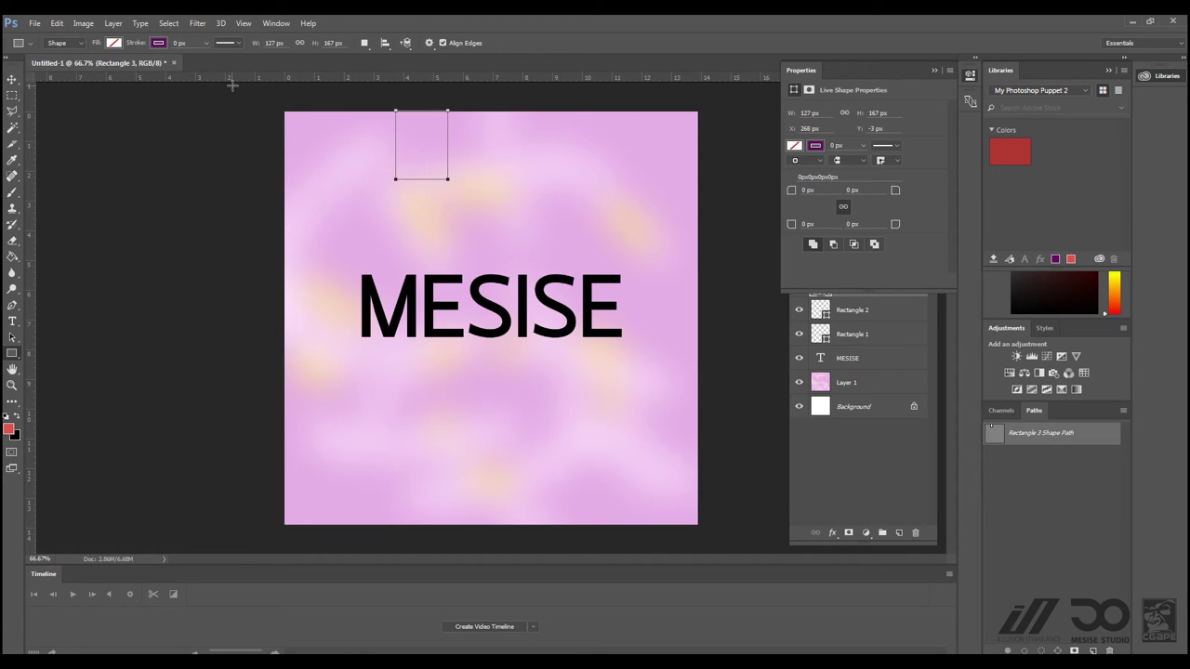
key(Return)
Step: Draw overlapping purple-outlined rectangles of varied sizes all around the canvas edges, leaving the MESISE text clear, and deselect
drag(287, 95, 376, 199)
drag(343, 140, 451, 223)
drag(465, 106, 559, 189)
drag(510, 121, 600, 233)
mouse_move(569, 95)
mouse_down()
mouse_move(645, 99)
mouse_move(645, 190)
mouse_up()
mouse_move(624, 133)
mouse_down()
mouse_move(695, 199)
mouse_move(691, 237)
mouse_move(700, 232)
mouse_up()
drag(659, 196, 736, 295)
drag(678, 269, 744, 377)
drag(663, 334, 735, 447)
drag(638, 390, 713, 485)
drag(586, 441, 646, 519)
drag(530, 453, 594, 554)
drag(475, 423, 548, 499)
drag(446, 446, 499, 524)
drag(395, 486, 449, 542)
drag(372, 418, 430, 505)
drag(351, 474, 397, 525)
drag(283, 428, 349, 523)
drag(269, 410, 363, 522)
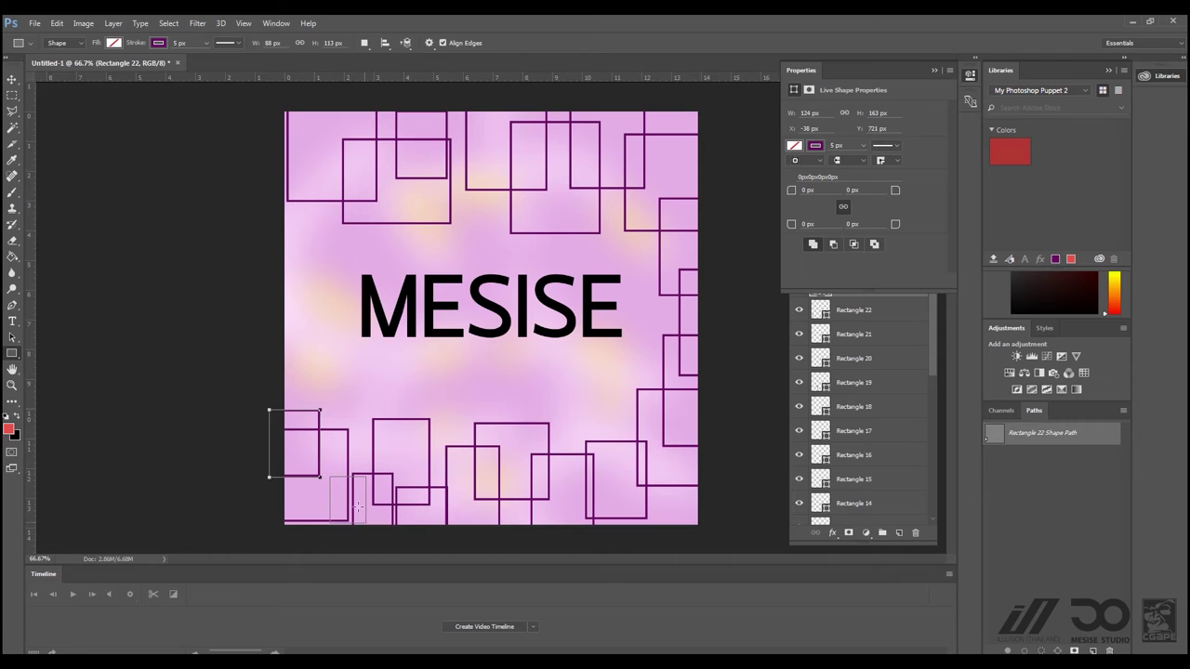
drag(258, 344, 323, 442)
drag(261, 320, 326, 389)
drag(266, 275, 335, 333)
drag(265, 247, 329, 300)
drag(269, 224, 308, 267)
mouse_move(251, 148)
mouse_down()
mouse_move(310, 212)
mouse_move(297, 223)
mouse_up()
key(v)
click(742, 247)
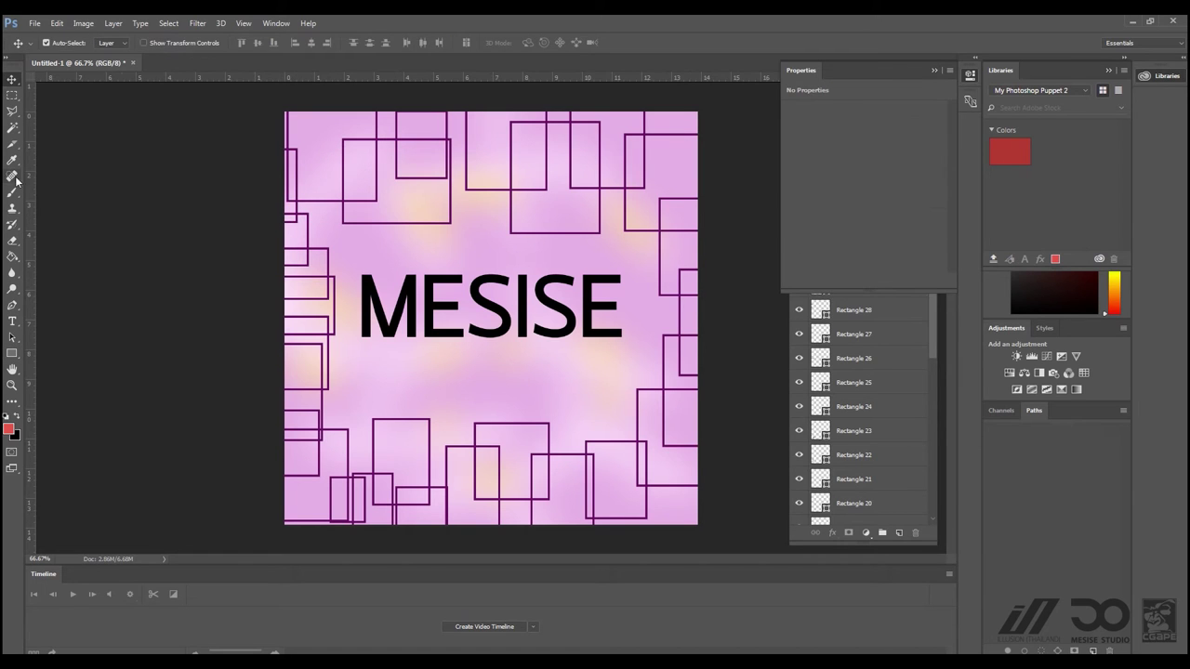
Step: Save a JPEG copy of the marker in the Vuforia folder as Marker_4.jpg at maximum quality 12
key(ctrl)
key(ctrl+shift+s)
click(263, 458)
click(203, 628)
click(205, 459)
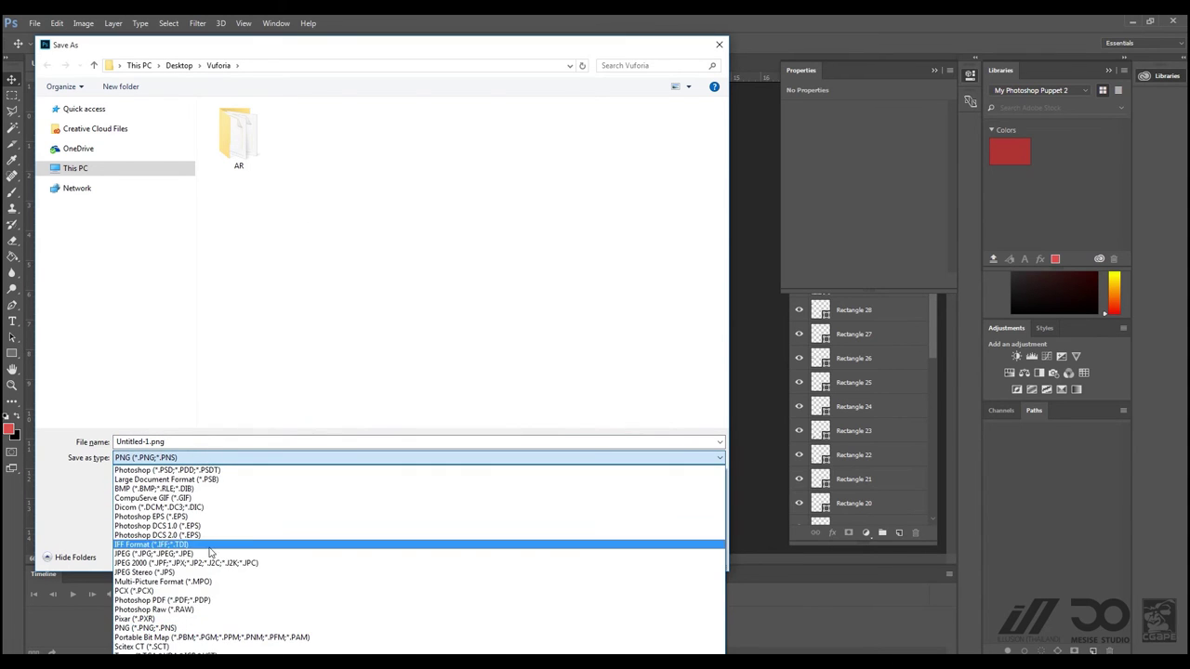
click(205, 549)
click(462, 135)
click(166, 443)
click(161, 443)
key(BackSpace)
key(BackSpace)
key(BackSpace)
key(BackSpace)
key(BackSpace)
text(4.jpg)
key(Return)
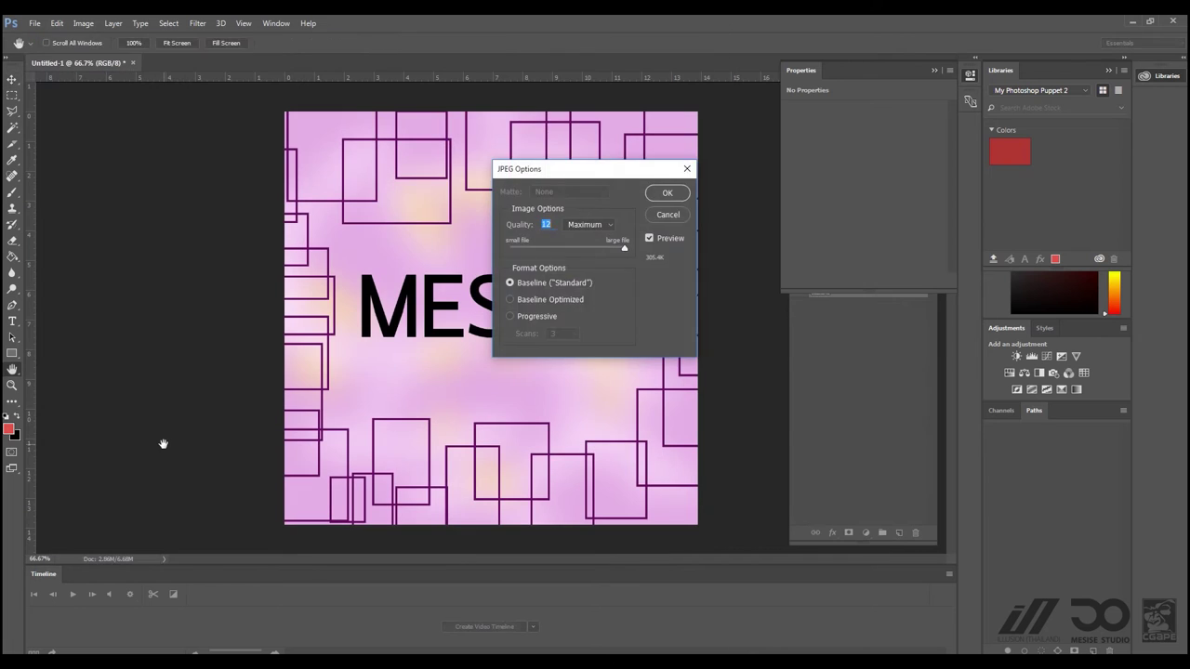
key(Return)
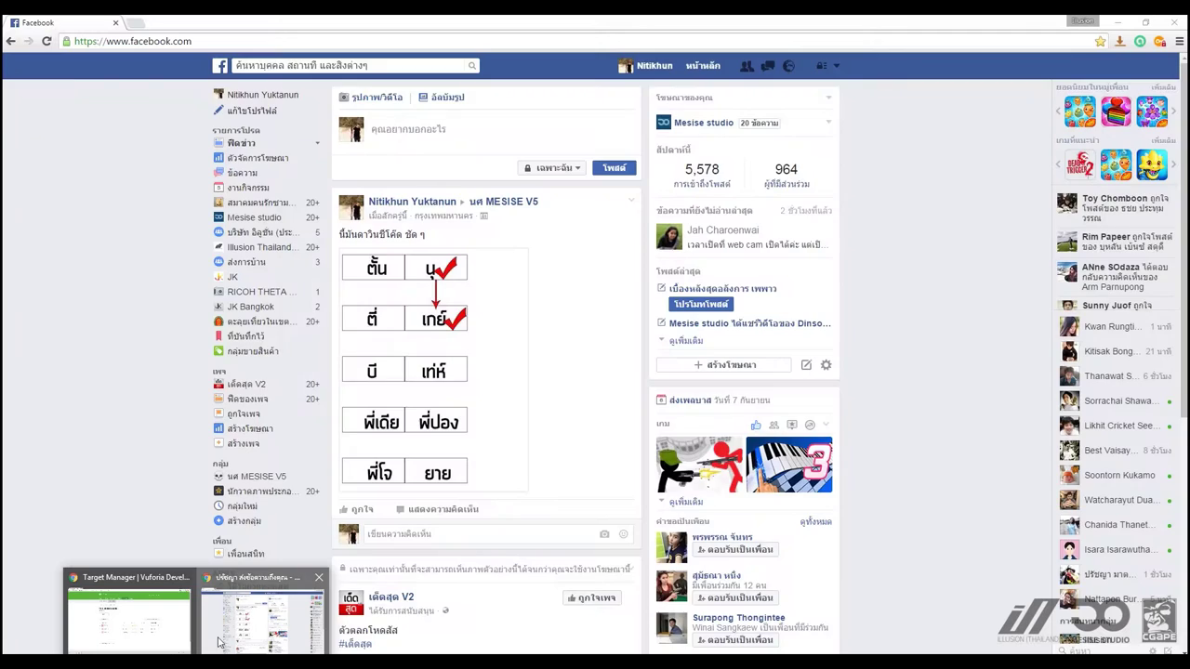
Step: In the browser's Vuforia Target Manager, add Marker_4.jpg as a Single Image target named Marker_4 with width 1000
click(131, 633)
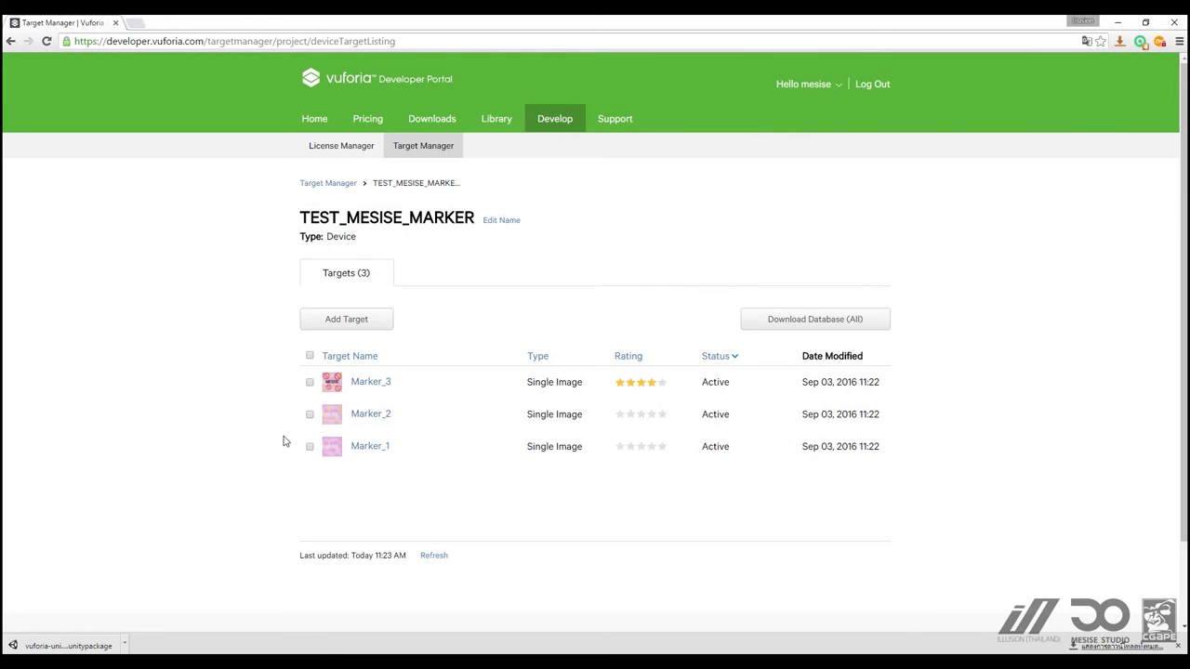
click(375, 322)
click(716, 324)
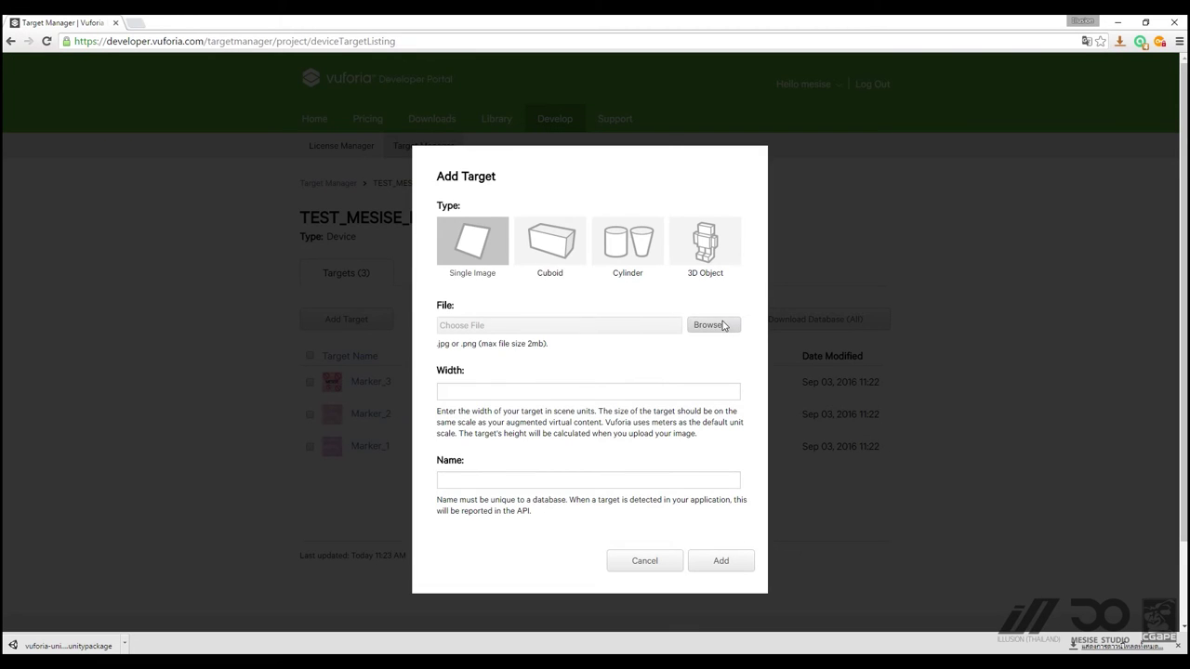
click(491, 197)
click(560, 476)
click(498, 393)
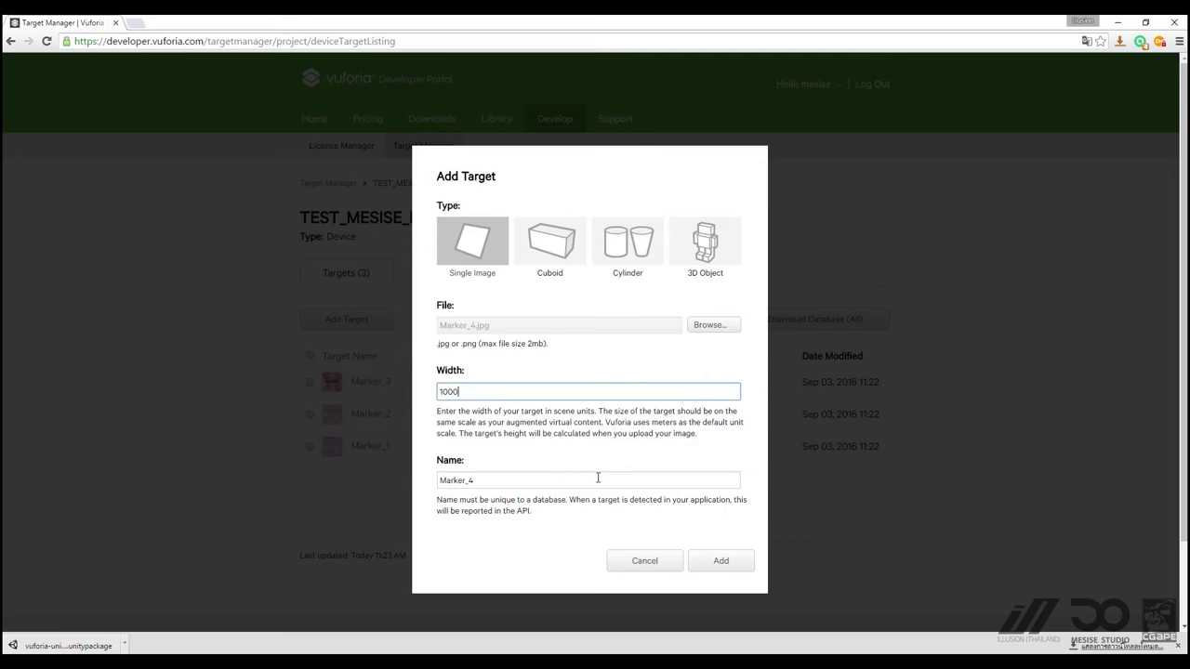
click(718, 560)
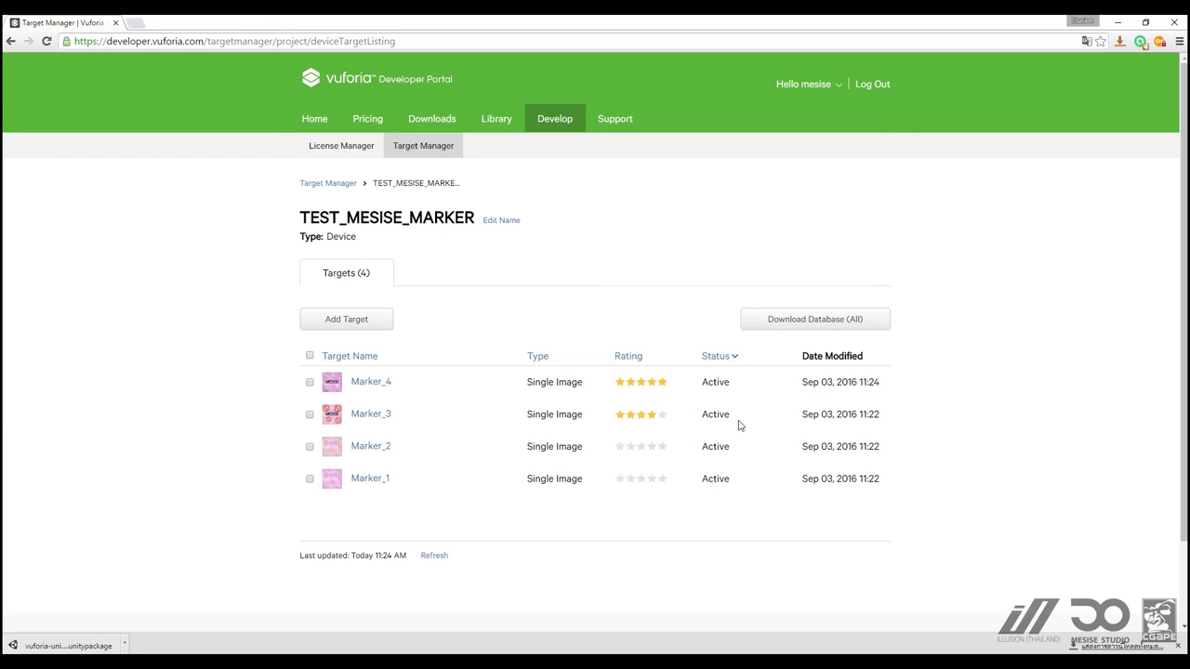
Step: Examine the detected feature points on the Marker_4 target and return to the TEST_MESISE_MARKER target list
click(373, 385)
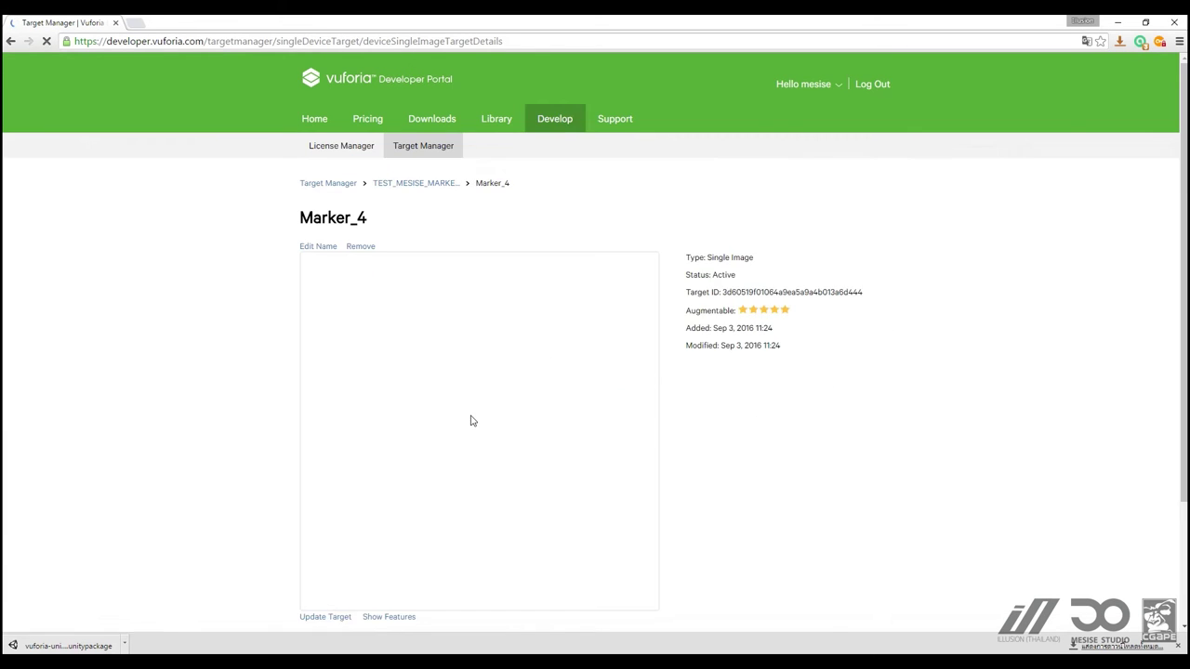
scroll(456, 465, down, 2)
click(398, 494)
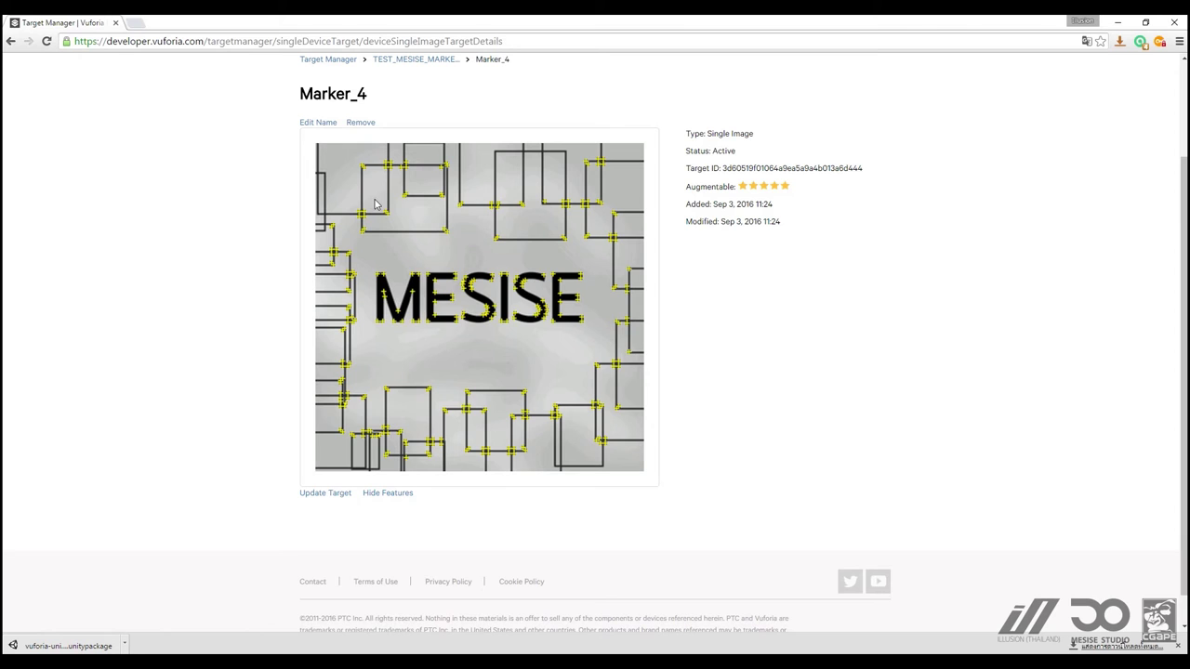
click(437, 60)
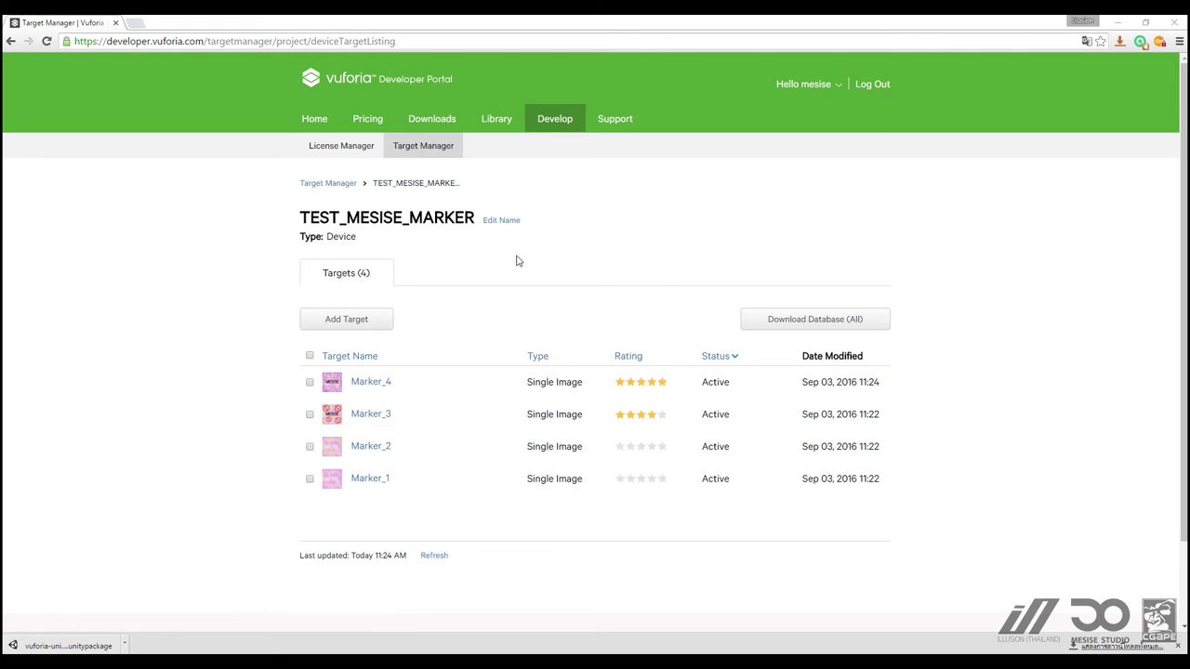
Step: In the Google Images browser window, browse related rock photos, open the campingaroundbrisbane picture at full size, and copy it
click(1118, 21)
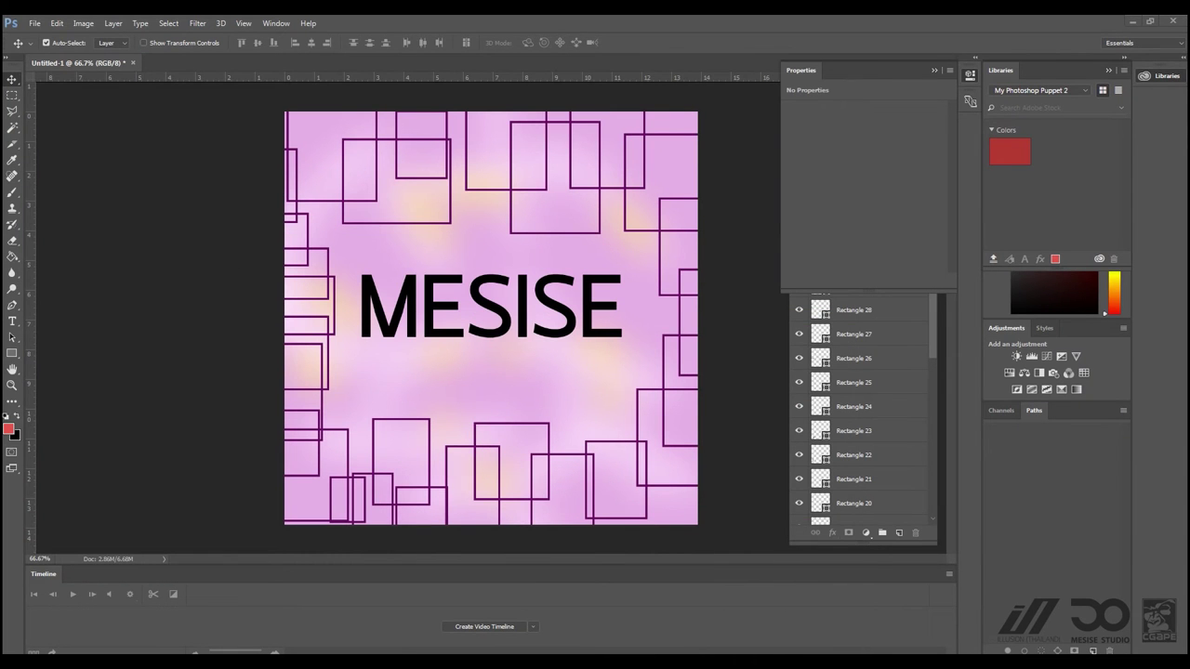
key(alt+Tab)
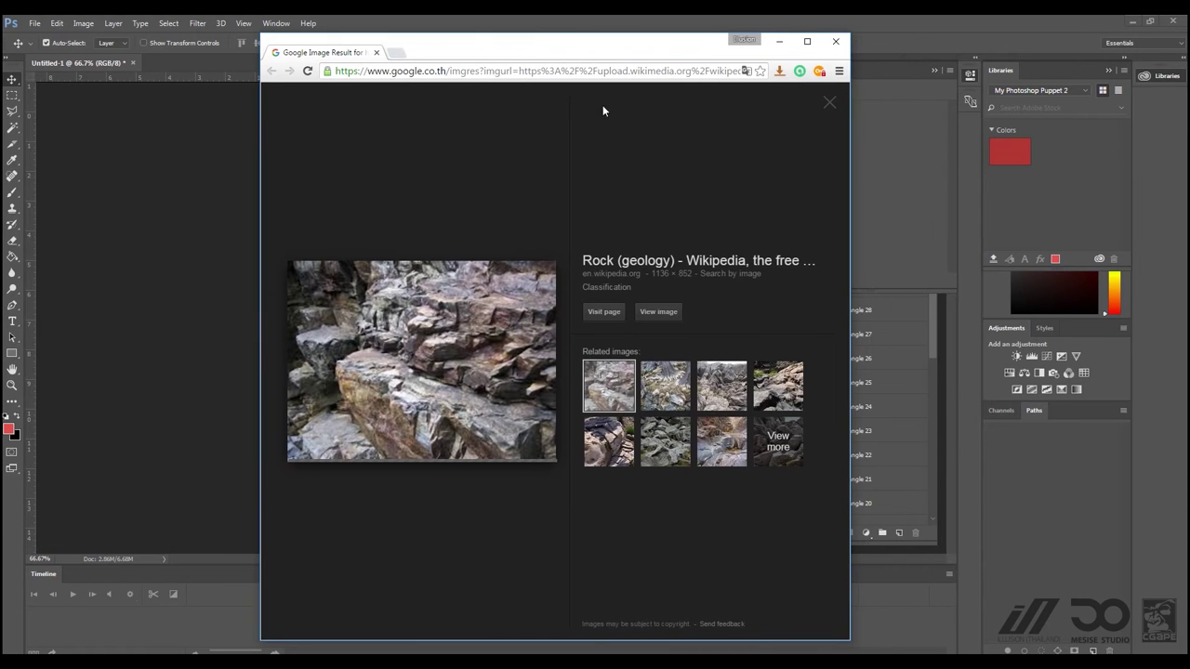
click(609, 442)
click(665, 444)
click(711, 451)
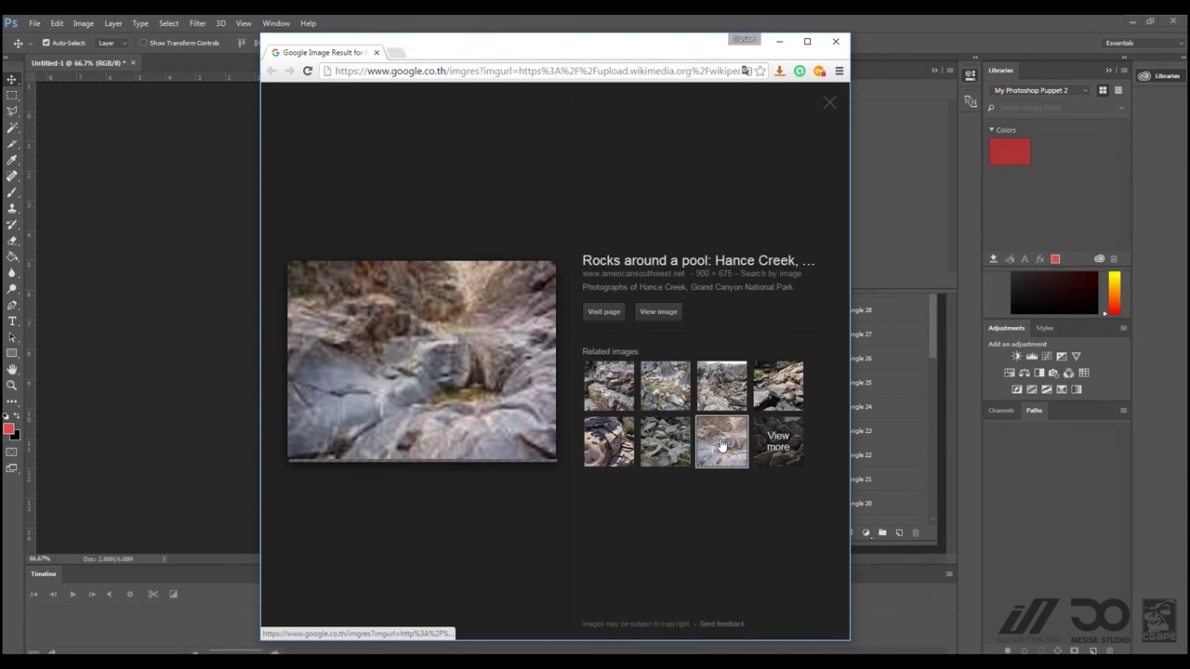
click(778, 386)
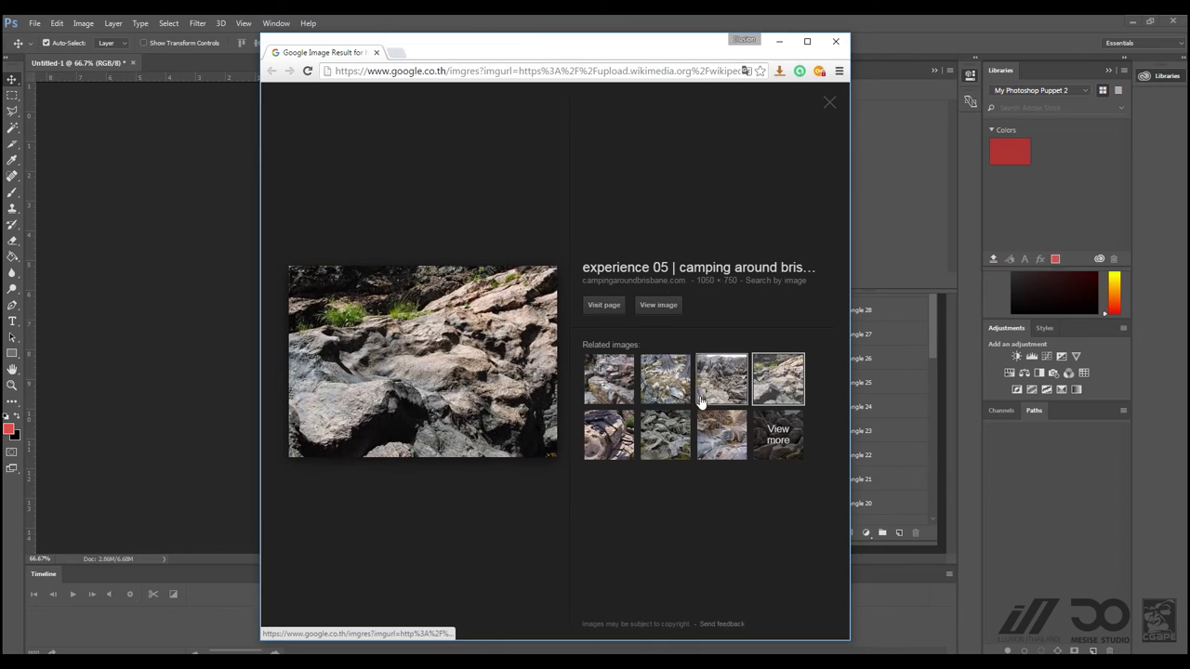
click(656, 305)
right_click(462, 280)
click(511, 319)
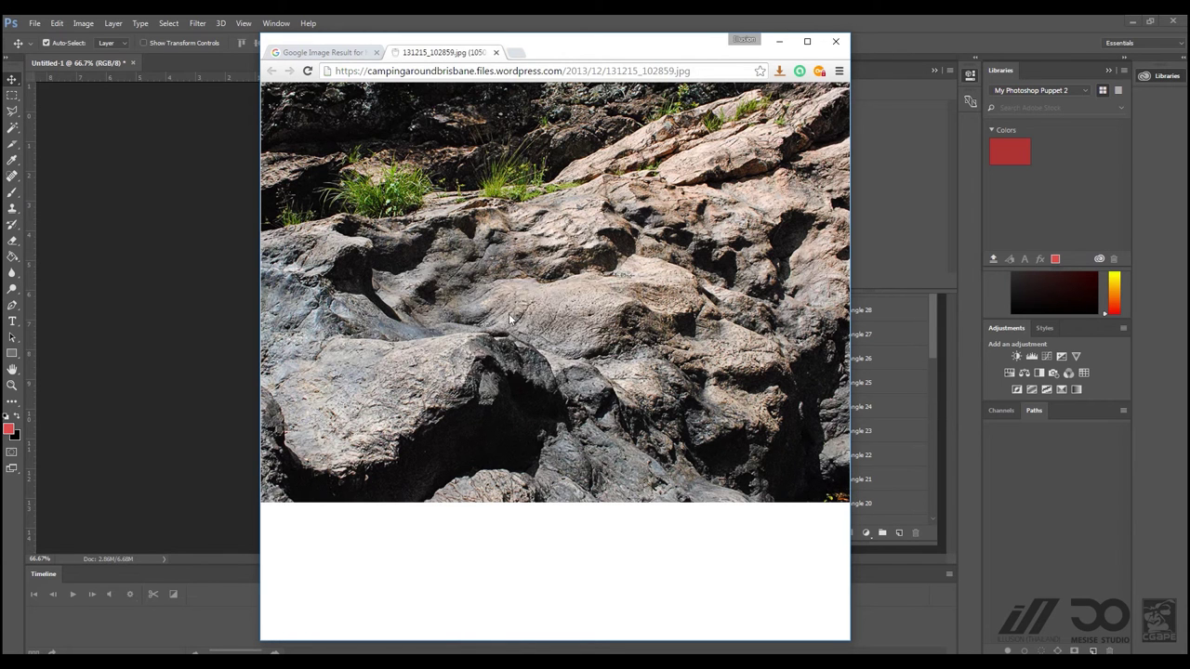
Step: Paste the rock photo into the Photoshop marker document and enlarge it to cover the whole canvas
click(240, 333)
key(ctrl+v)
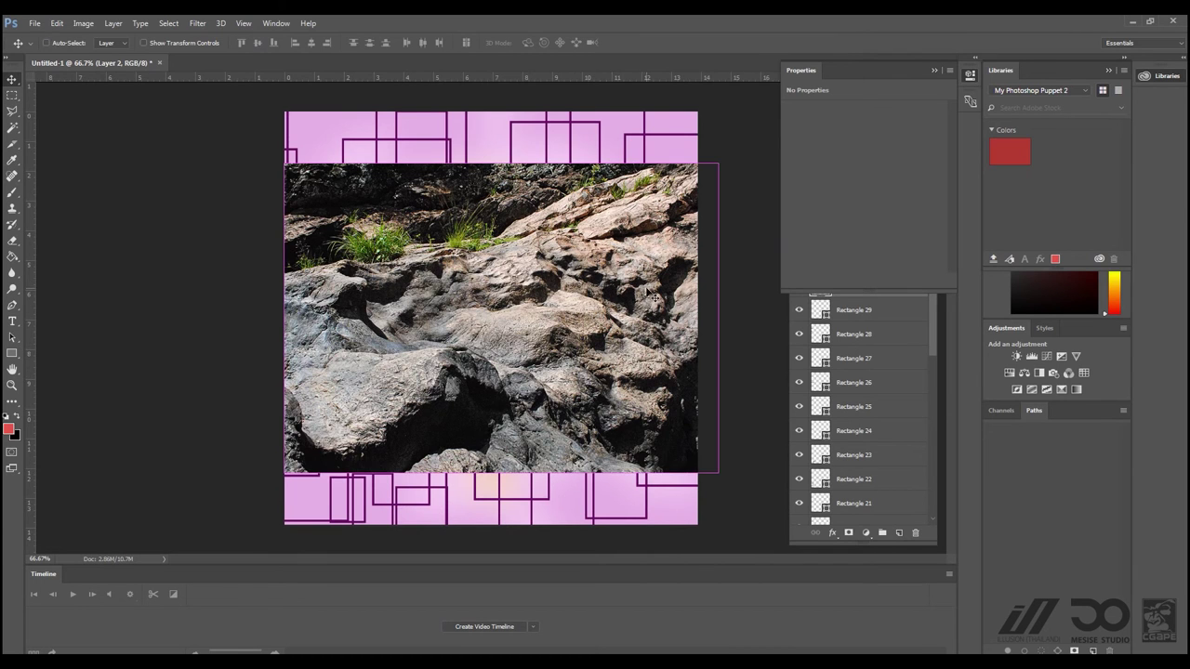
key(ctrl+t)
alt+shift+drag(718, 159, 807, 78)
key(Return)
Step: Move the rock photo layer below the MESISE text, directly above Layer 1
key(ctrl+shift+bracketleft)
key(ctrl+bracketright)
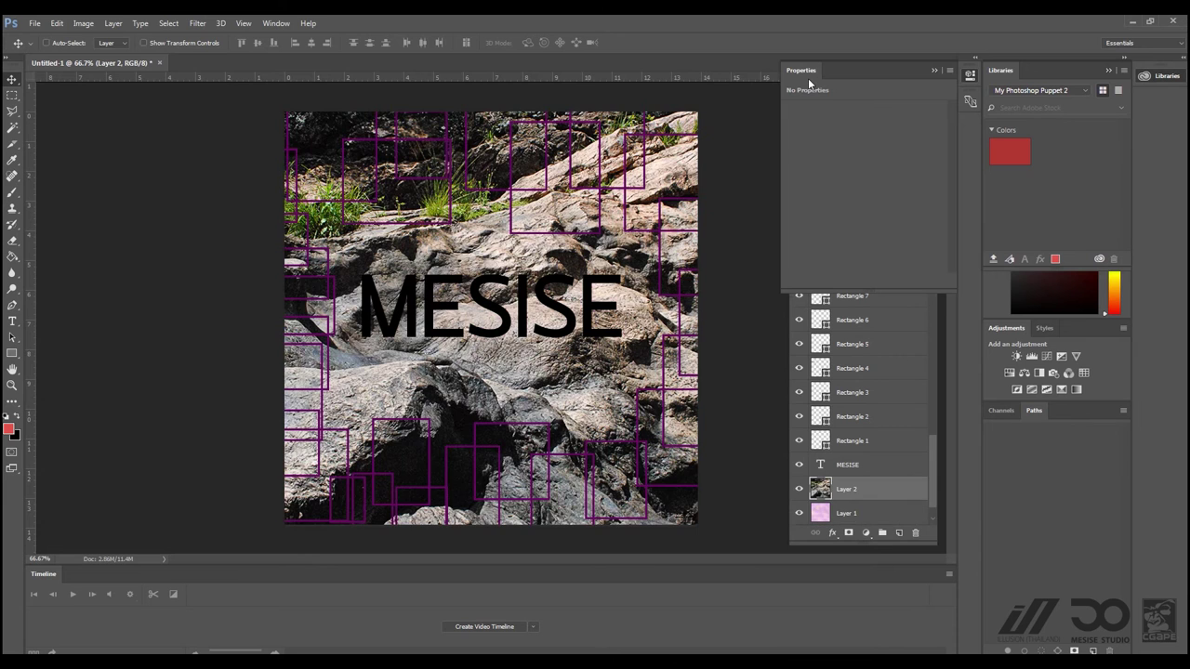
key(alt+bracketright)
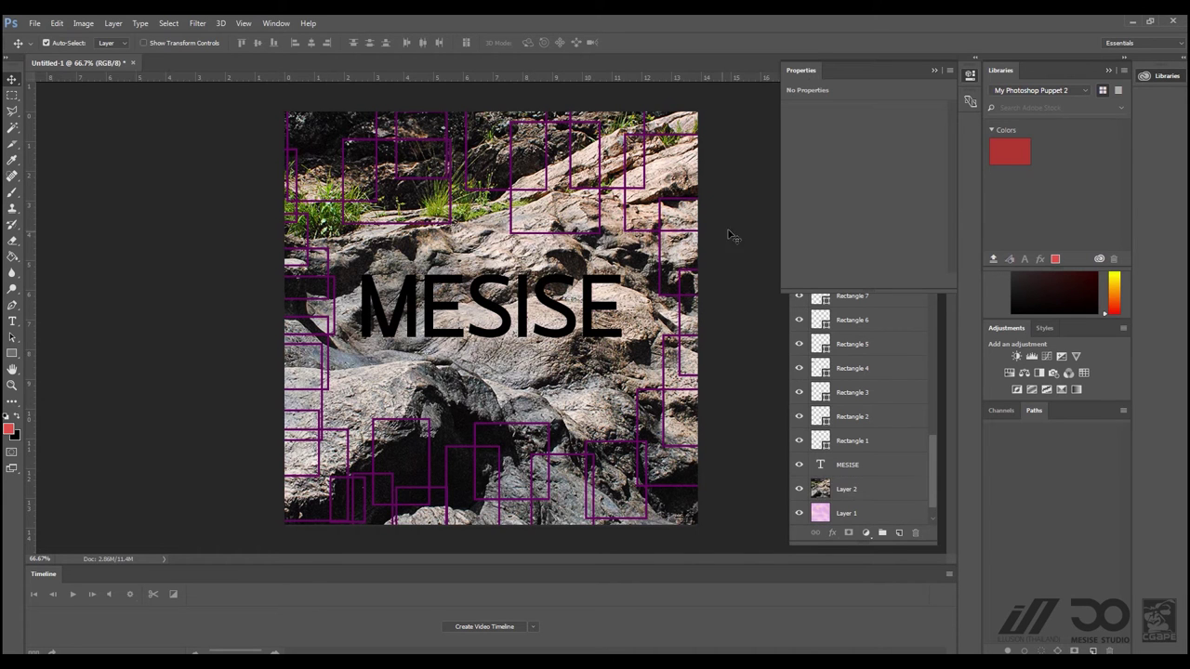
Step: Change the MESISE text colour to white
key(t)
double_click(820, 464)
key(ctrl+h)
click(433, 42)
click(437, 188)
key(Return)
key(ctrl+Return)
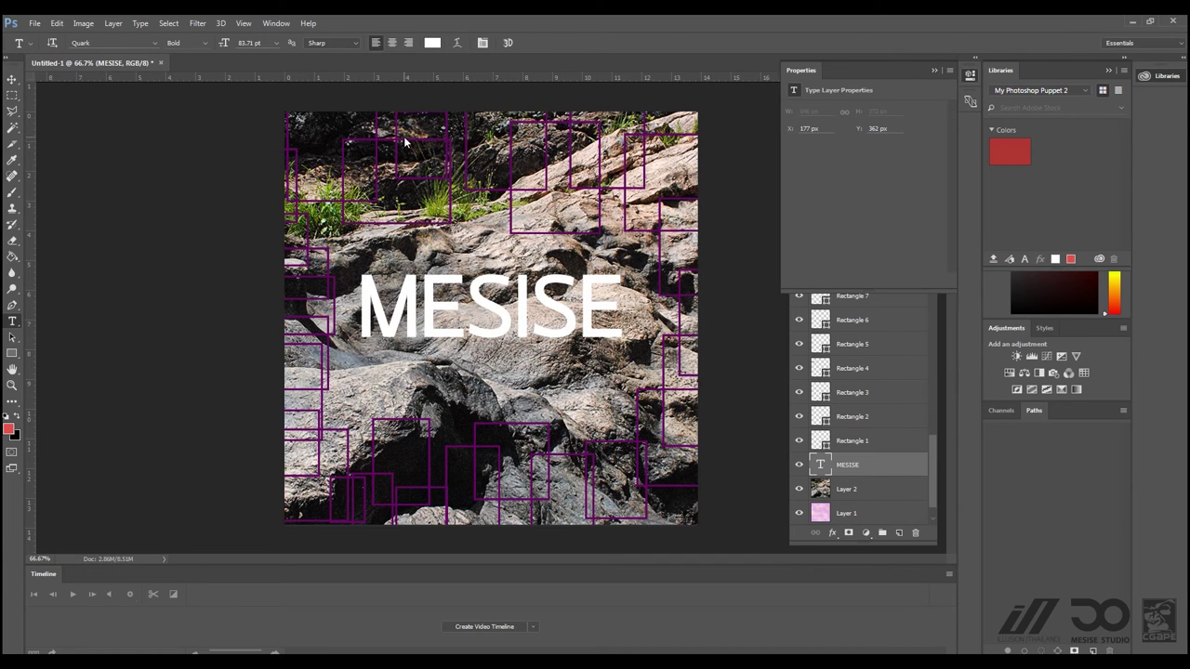
Step: Delete all the rectangle layers, from Rectangle 1 up to Rectangle 29
key(v)
click(853, 440)
scroll(862, 381, up, 8)
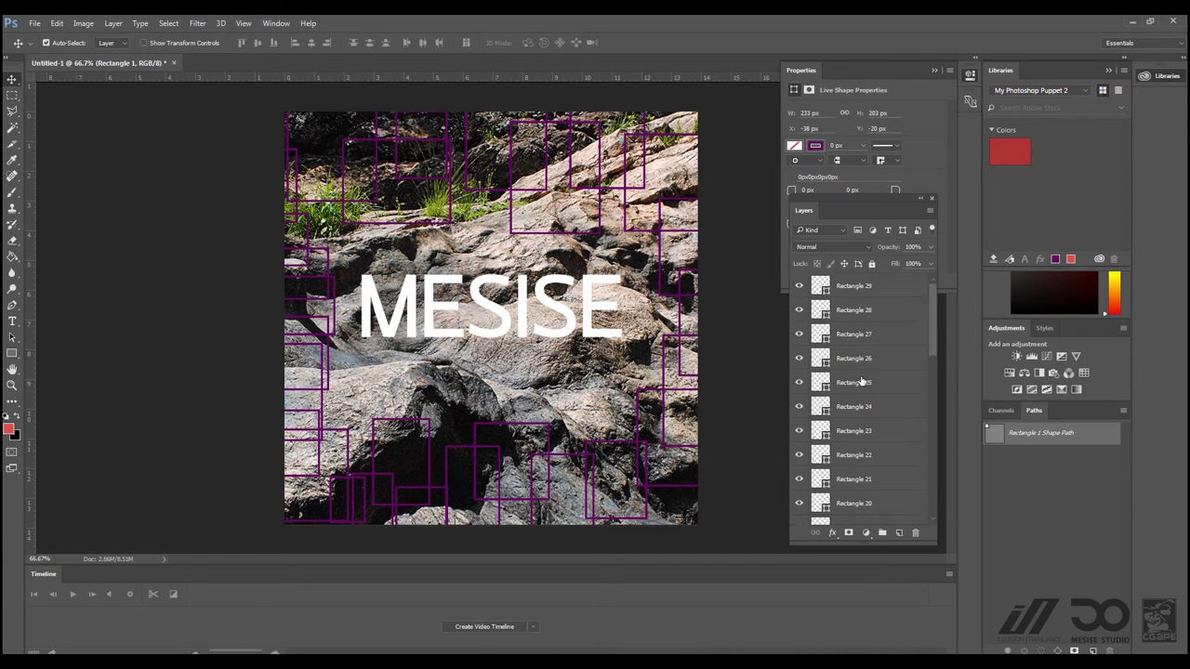
shift+click(898, 295)
key(Delete)
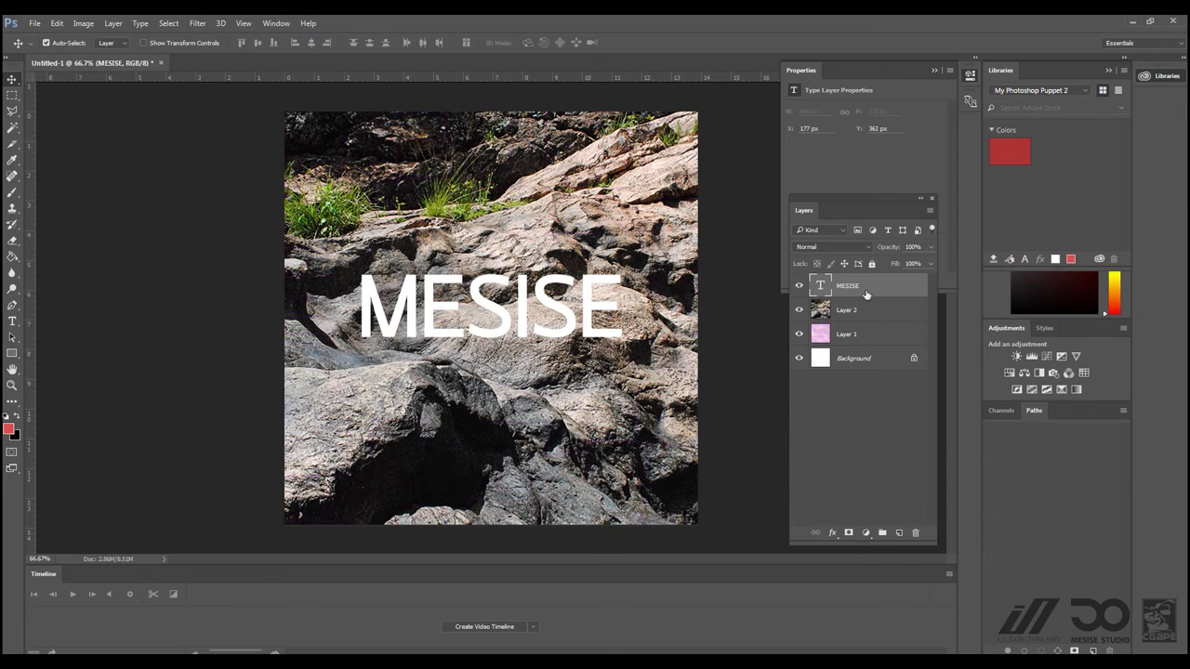
Step: Add a black inside Stroke of 3 px at about 42% opacity to the MESISE text layer
click(757, 301)
click(856, 285)
click(832, 533)
click(880, 411)
drag(596, 139, 922, 142)
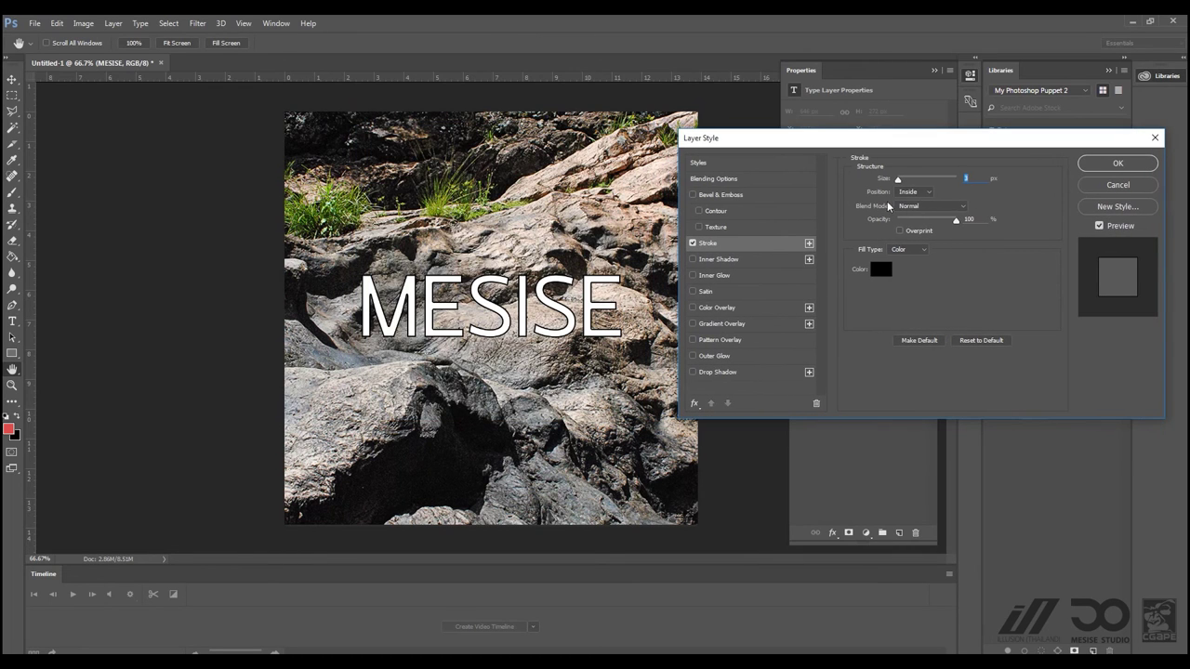
drag(940, 213, 917, 220)
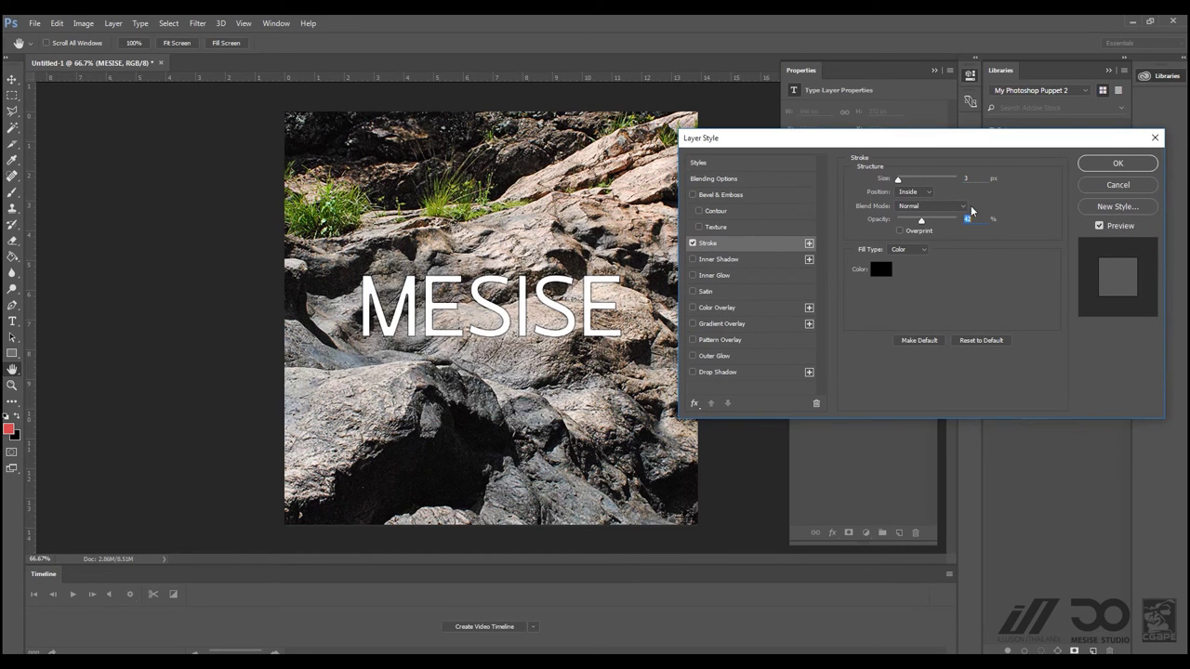
click(1117, 164)
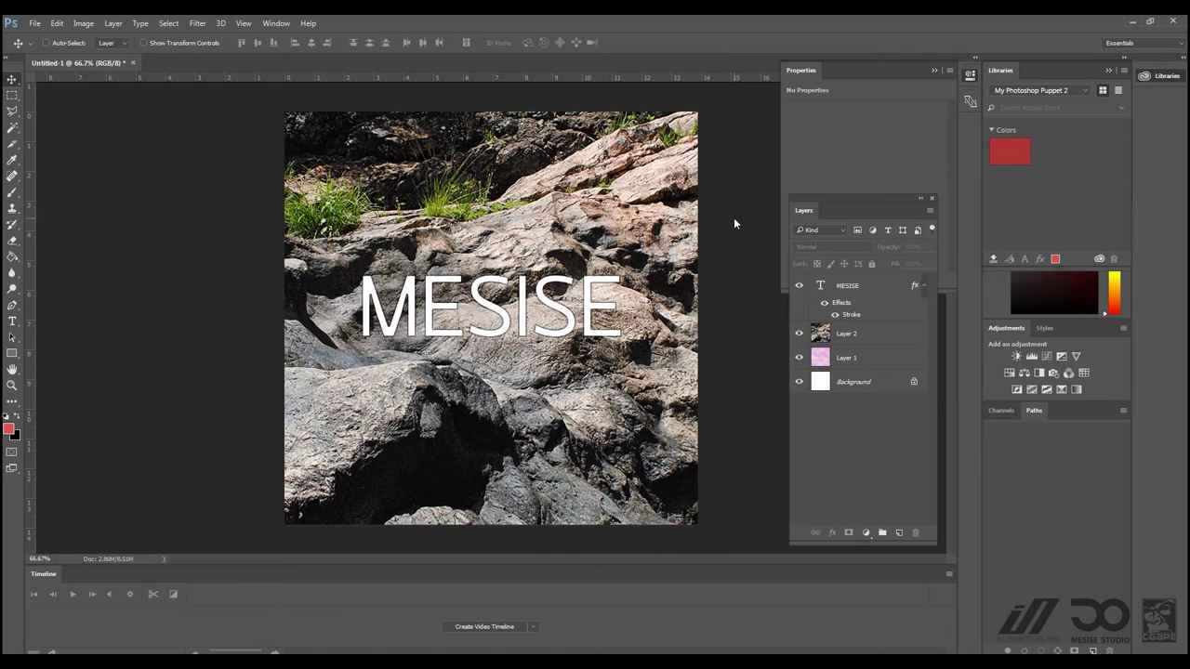
Step: Save the rock design as a JPEG named Marker_5.jpg in the Vuforia folder
key(ctrl+shift+s)
click(307, 458)
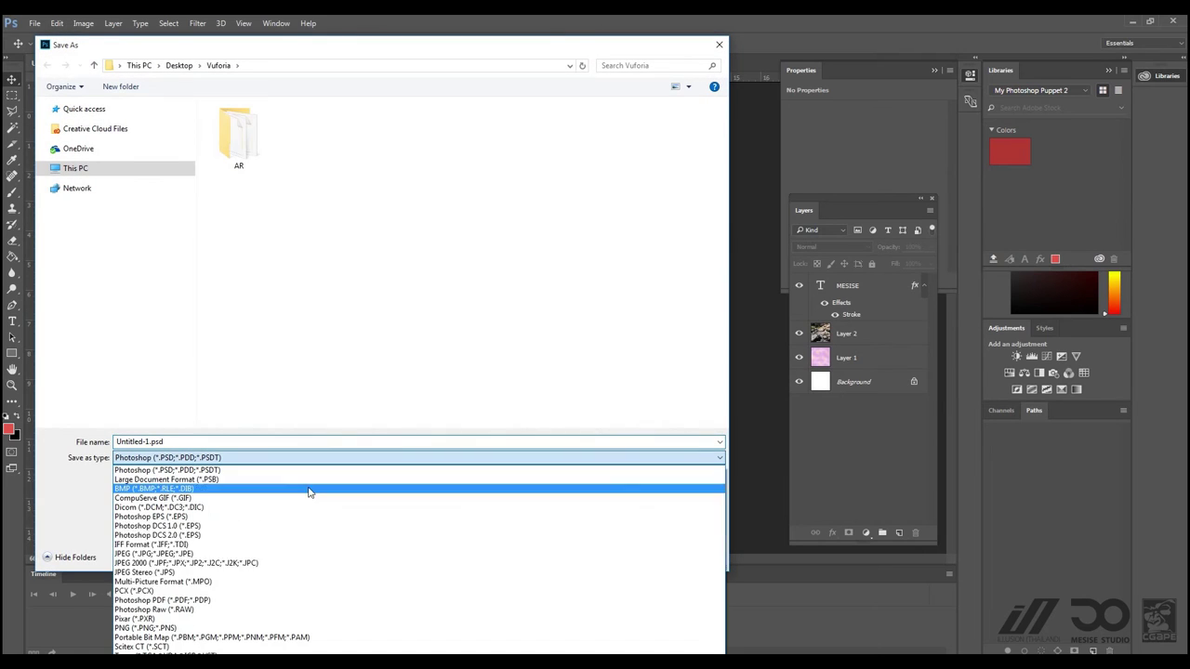
click(265, 554)
click(535, 134)
click(163, 442)
click(163, 439)
key(Right)
key(Left)
key(Left)
key(Left)
key(Left)
key(BackSpace)
text(5)
key(Return)
key(Return)
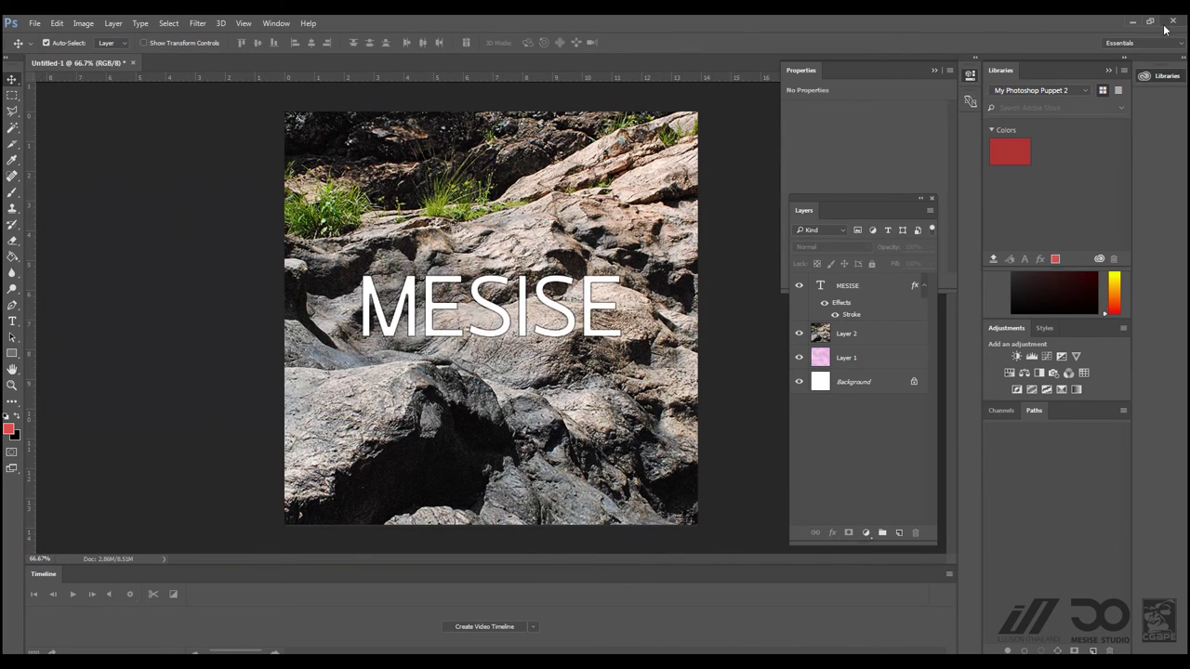
Step: Switch to the Vuforia Target Manager in the browser and add Marker_5.jpg as a single-image target with a width of 1000
click(1133, 21)
click(883, 36)
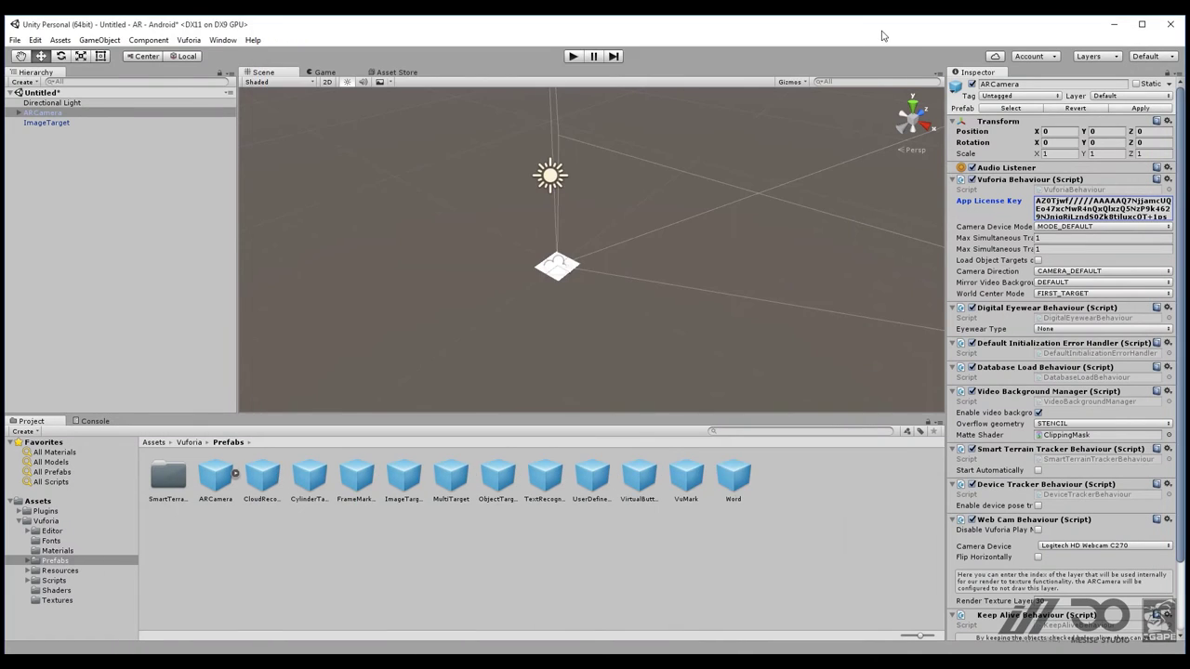
click(74, 662)
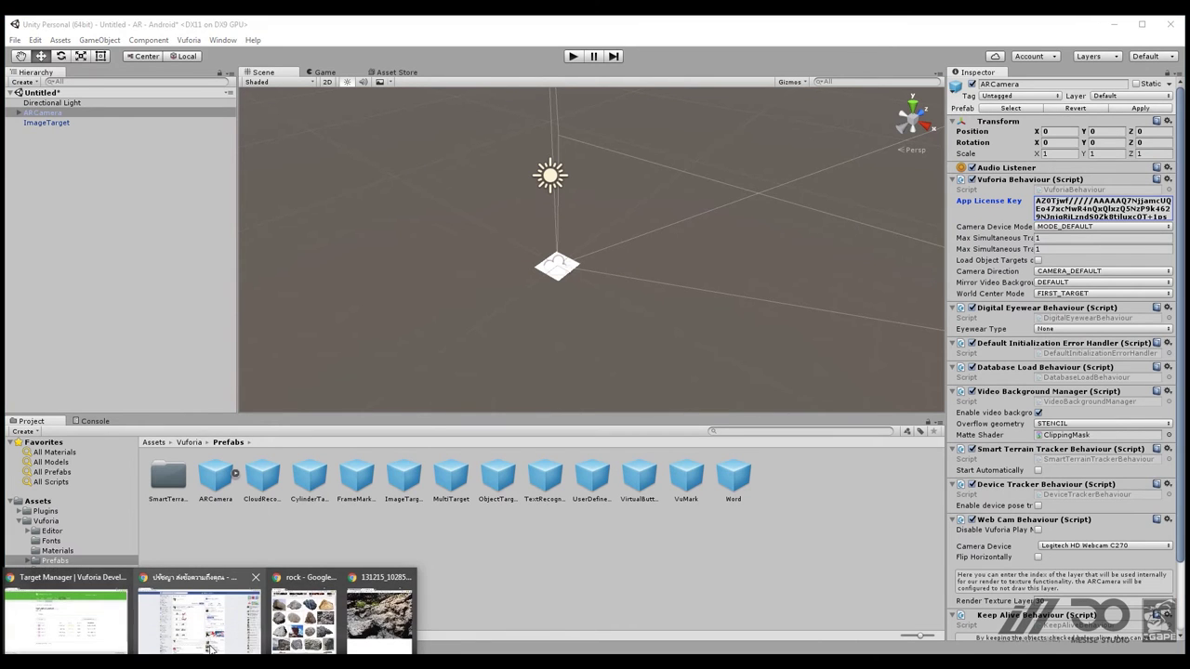
click(97, 625)
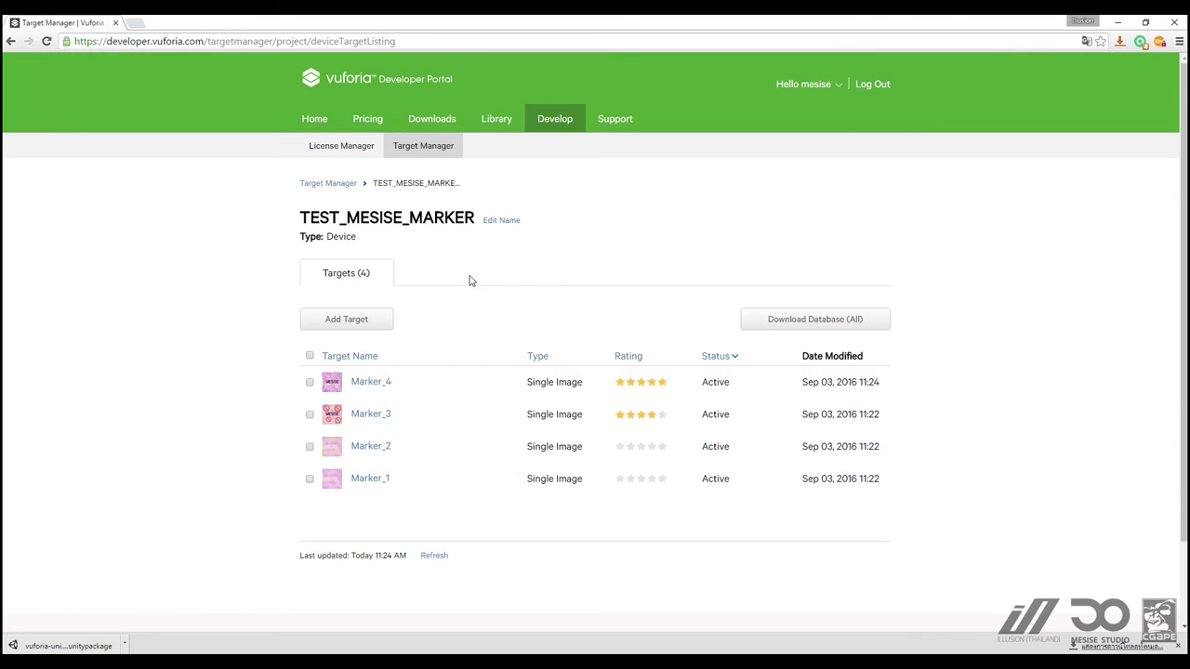
click(361, 323)
click(699, 325)
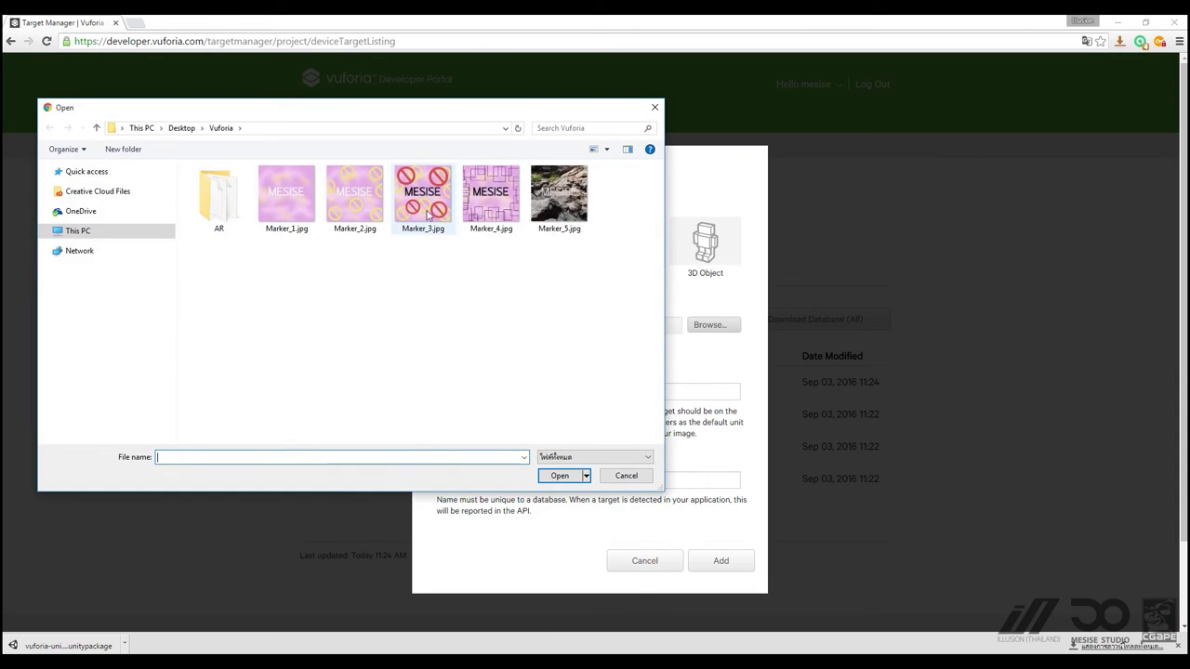
click(553, 200)
click(558, 472)
click(565, 392)
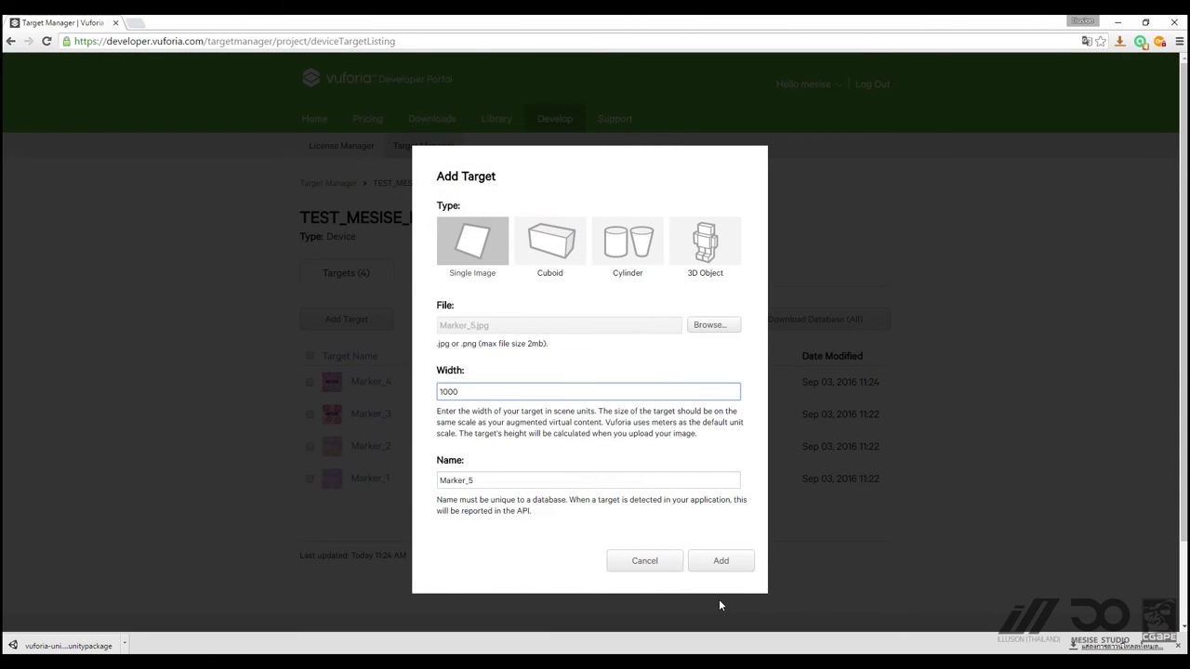
click(719, 561)
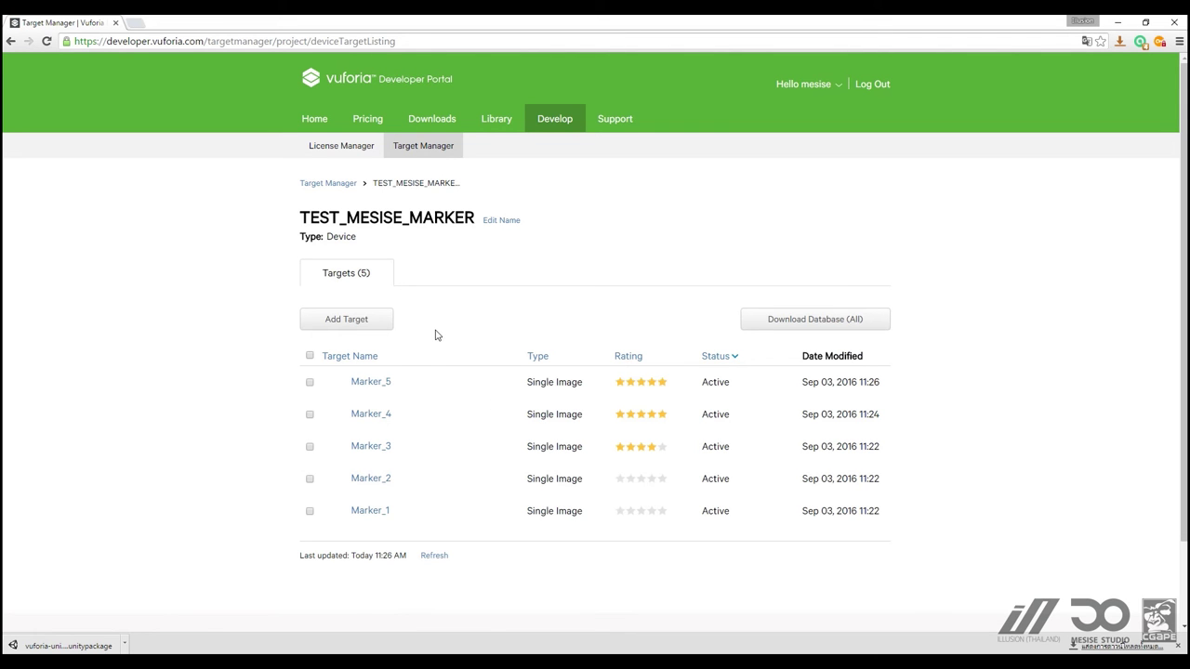
Step: Examine the Marker_5 target's detected features by showing and hiding them, and return to the TEST_MESISE_MARKER target list
click(372, 384)
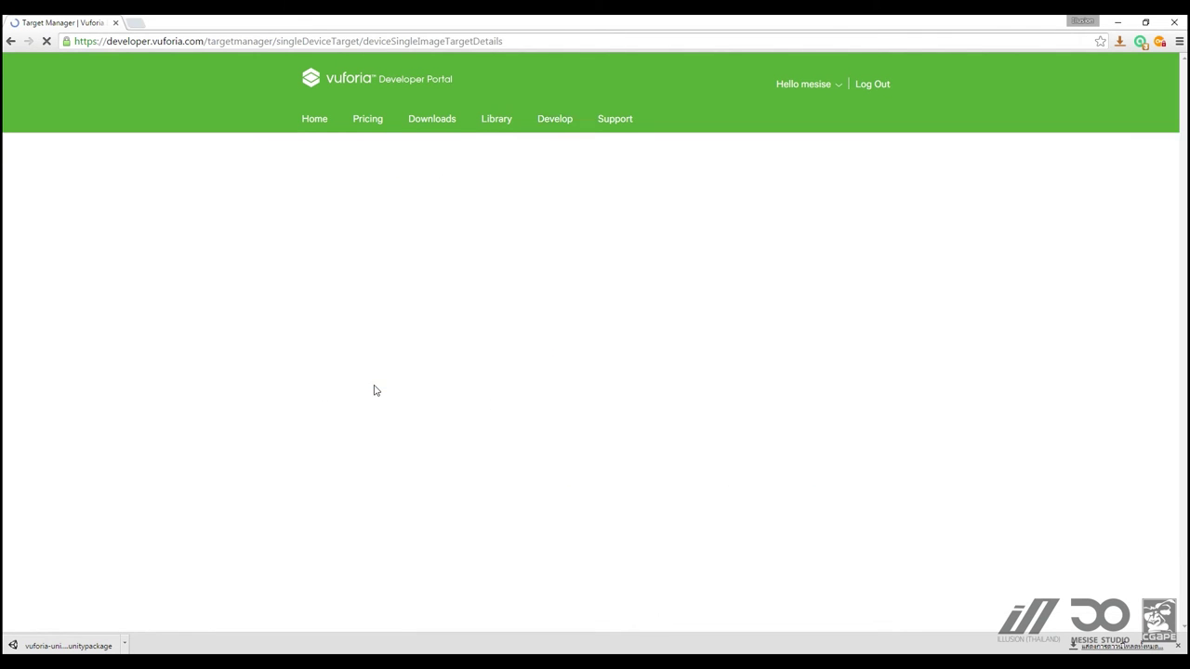
scroll(452, 438, down, 3)
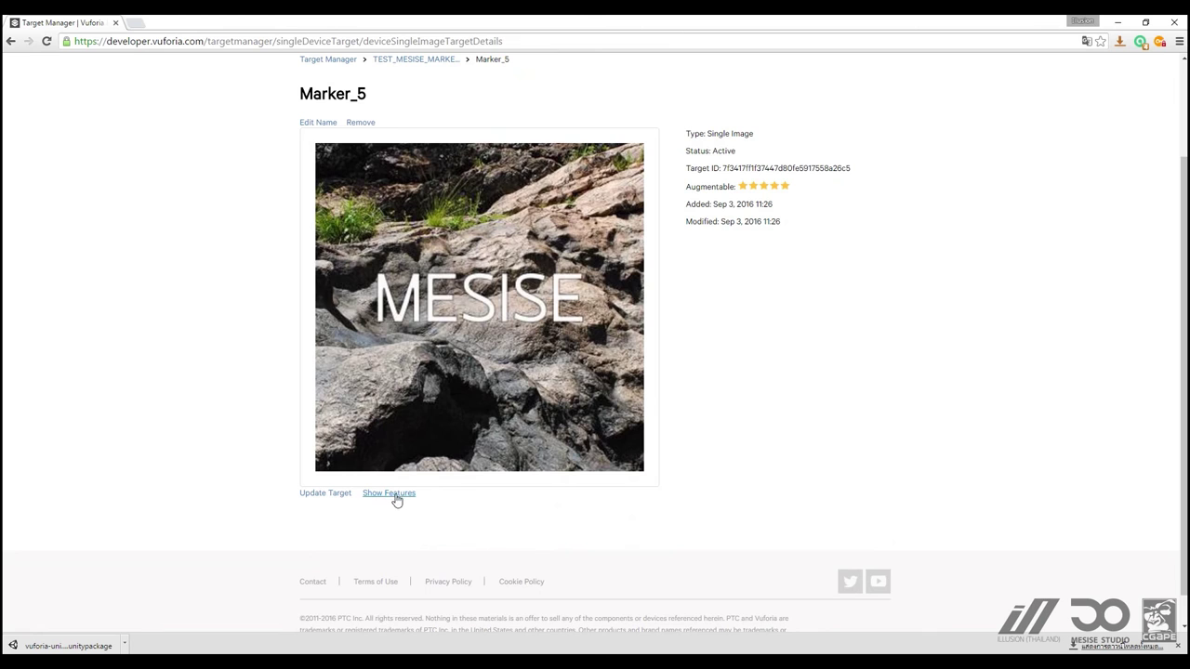
click(398, 495)
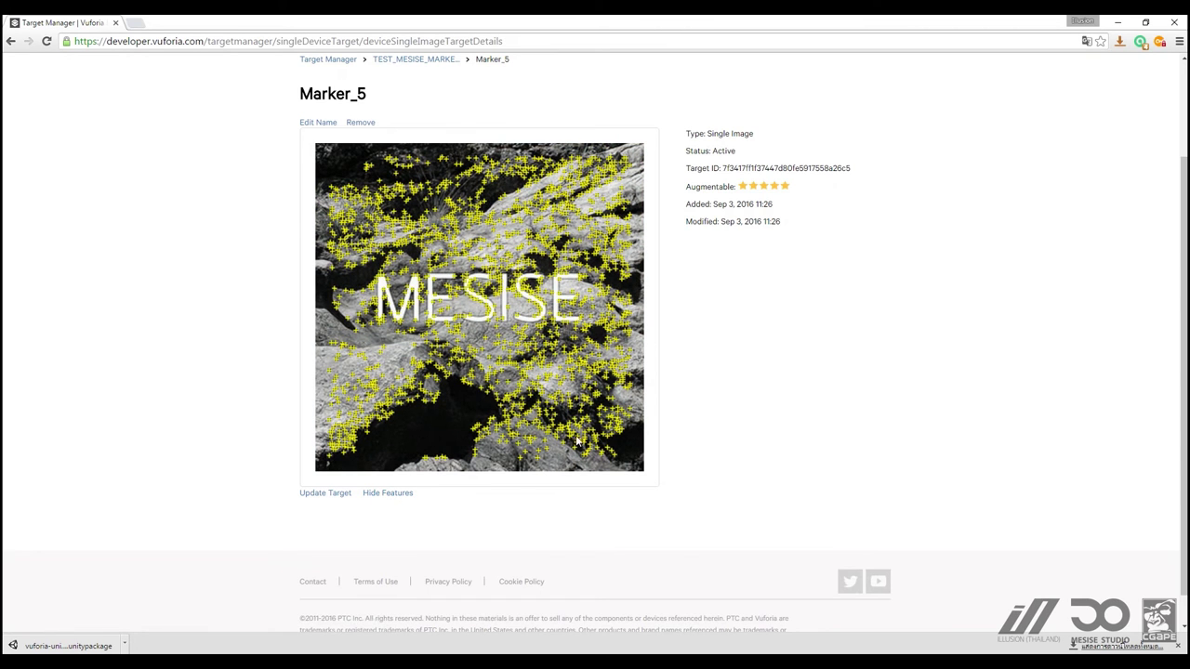
click(377, 494)
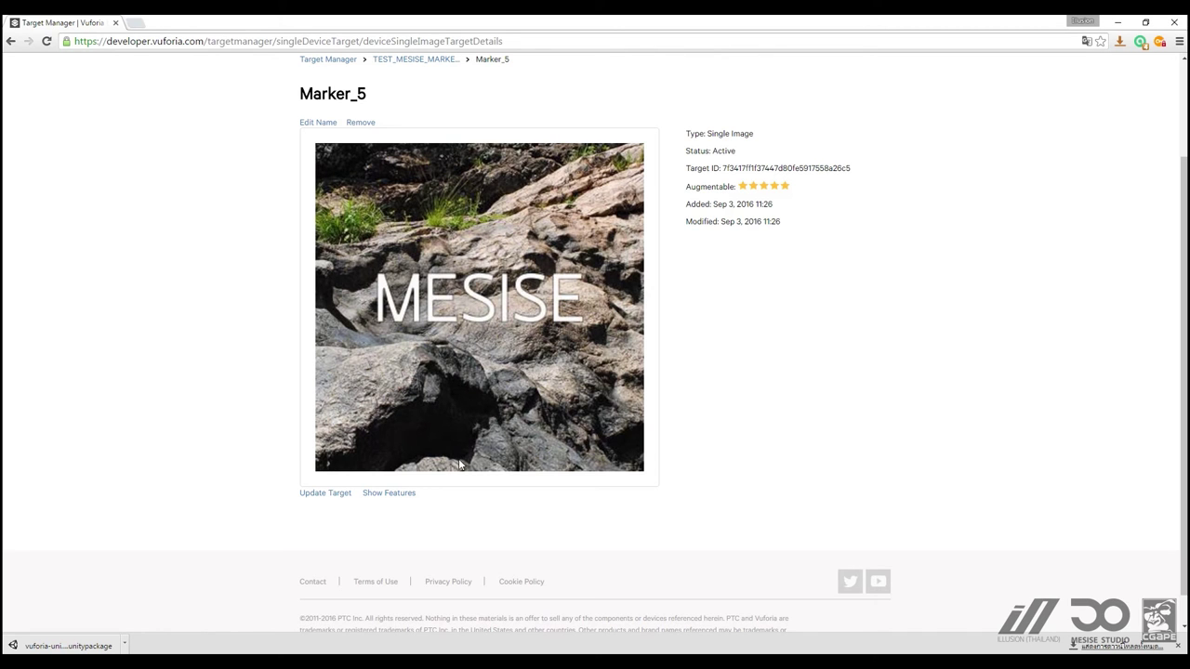
click(399, 493)
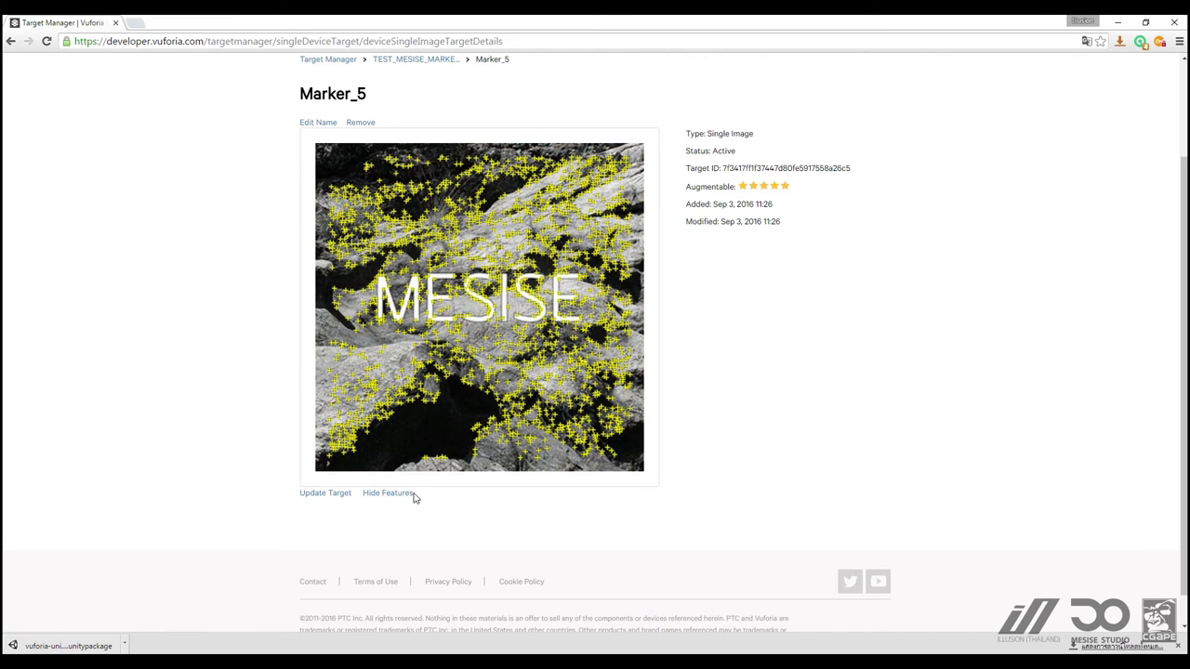
click(398, 496)
click(398, 496)
click(397, 495)
click(396, 497)
click(397, 494)
click(413, 60)
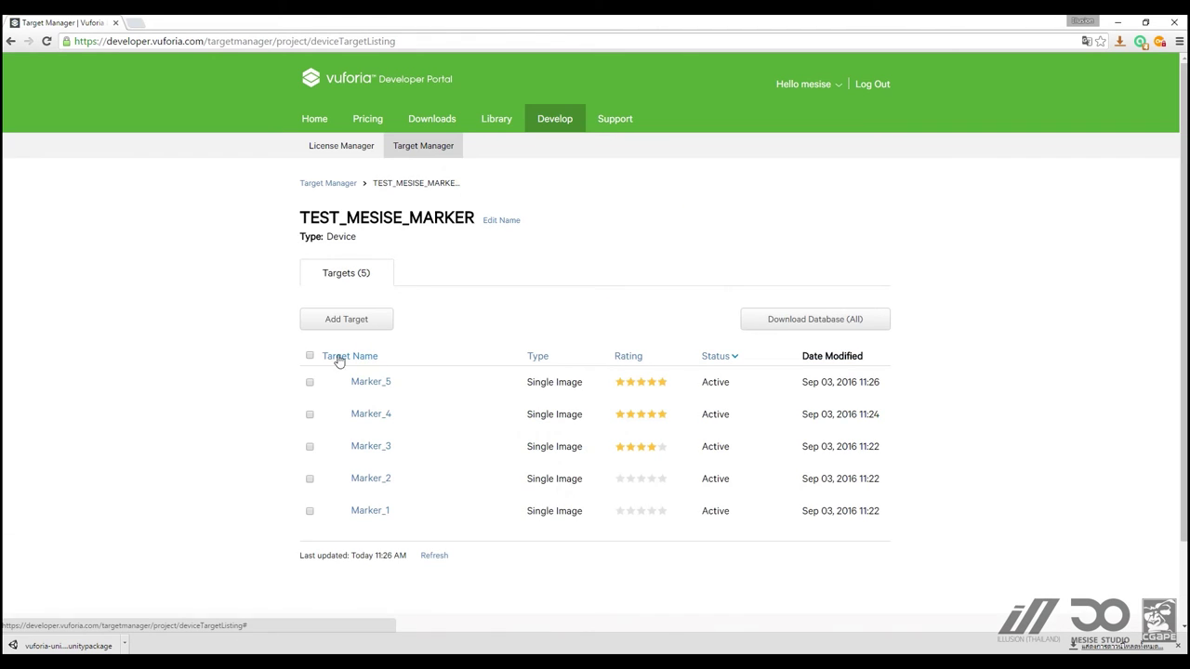
Step: Download all the marker targets as a Unity Editor database and import the whole TEST_MESISE_MARKER package into Unity
click(310, 357)
click(310, 357)
click(310, 357)
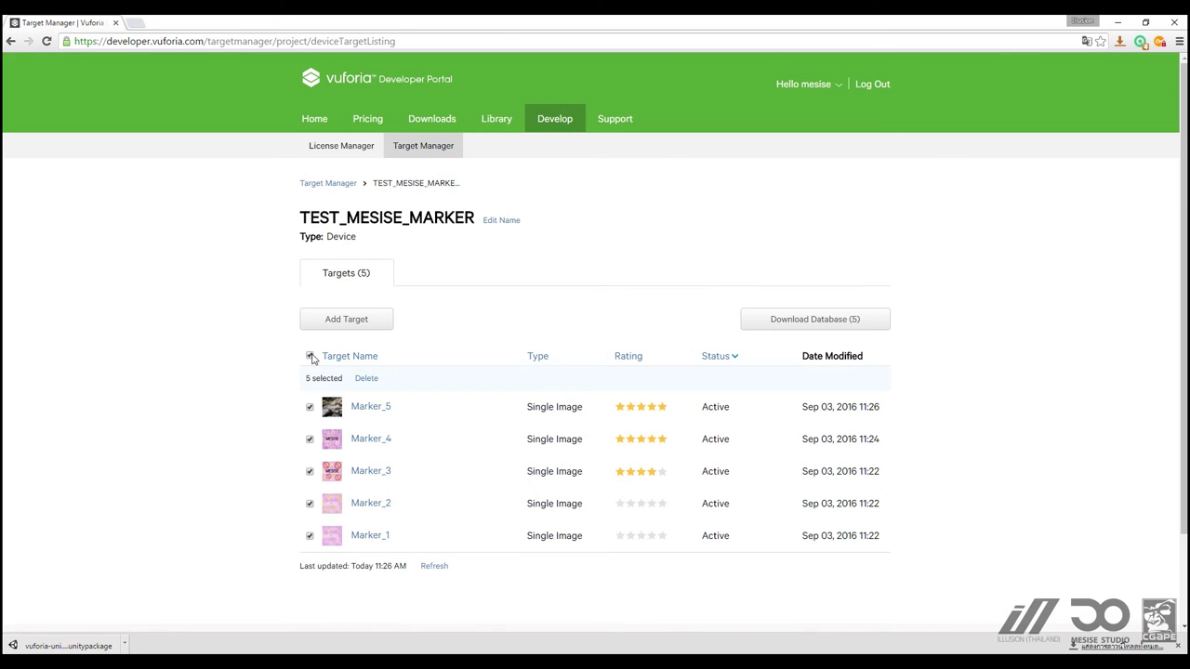
click(804, 320)
click(450, 380)
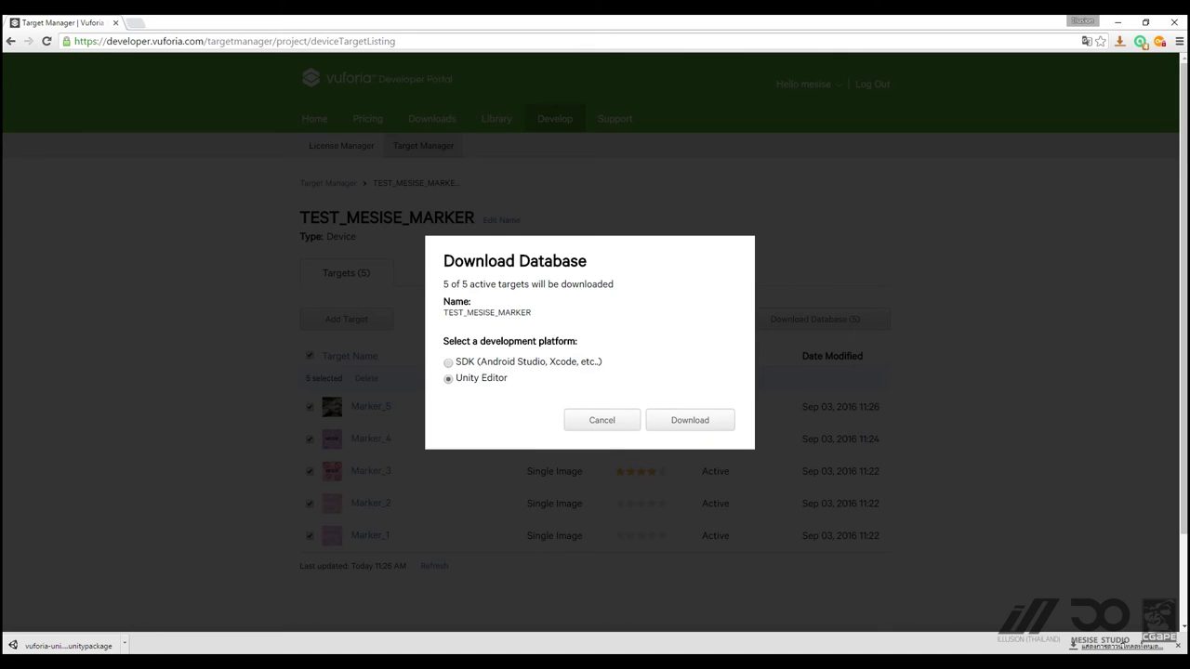
click(689, 420)
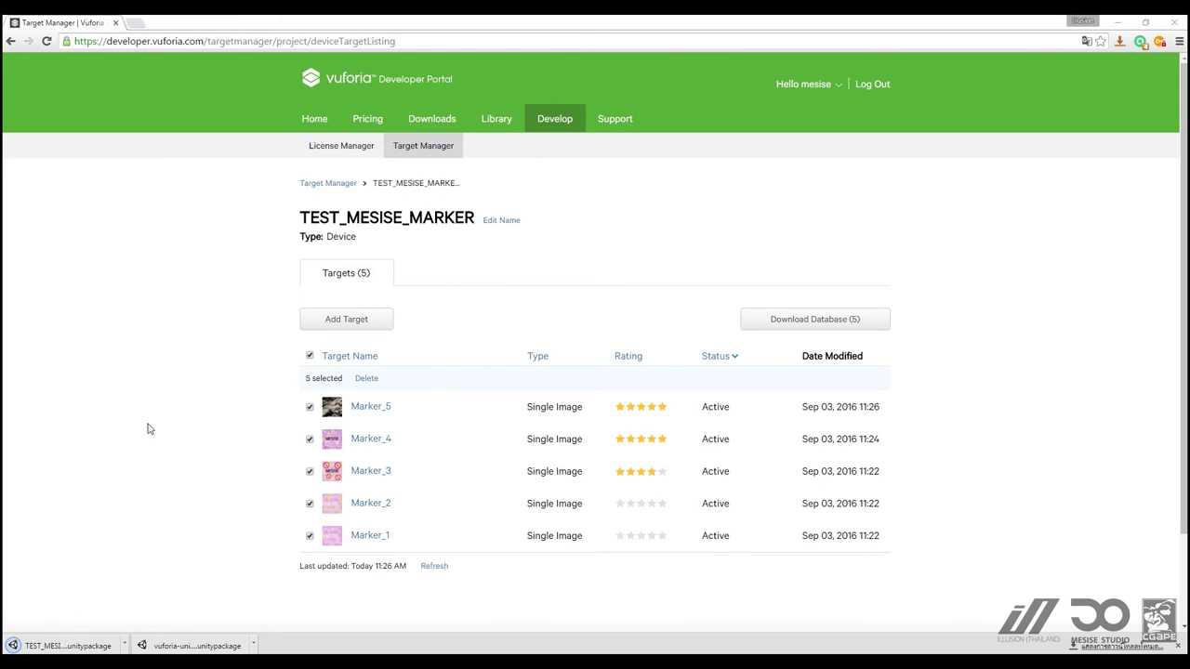
click(72, 648)
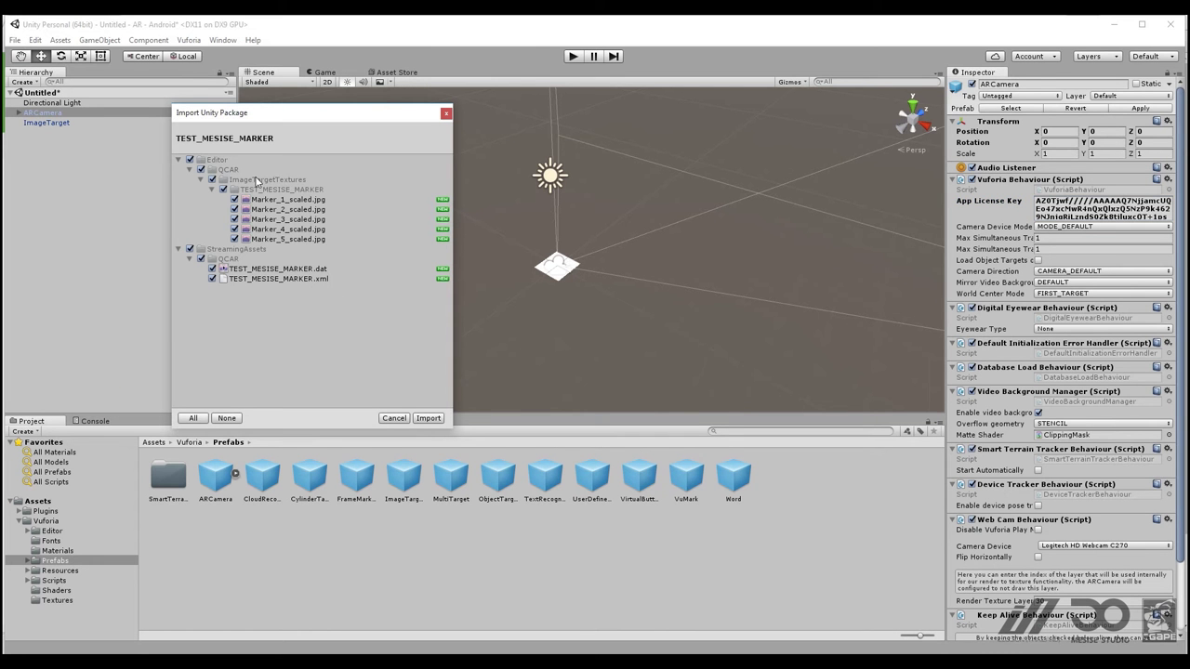
click(428, 418)
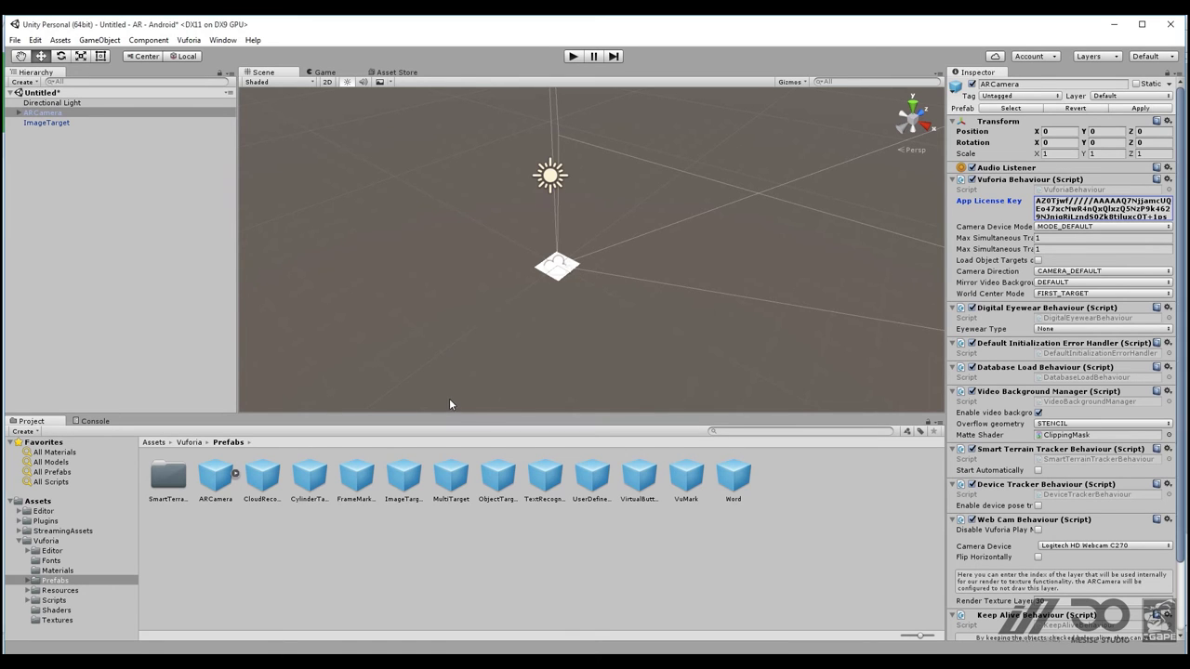
Step: Check which camera devices are available for the ARCamera's Web Cam Behaviour
scroll(1100, 512, down, 3)
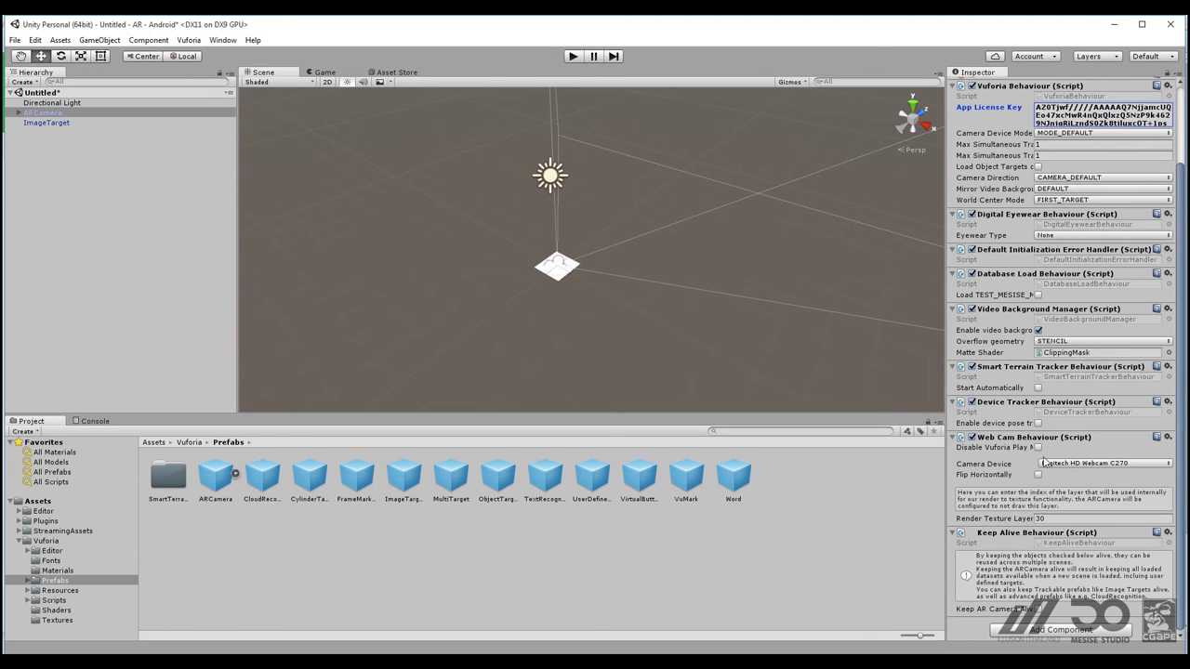
click(1069, 463)
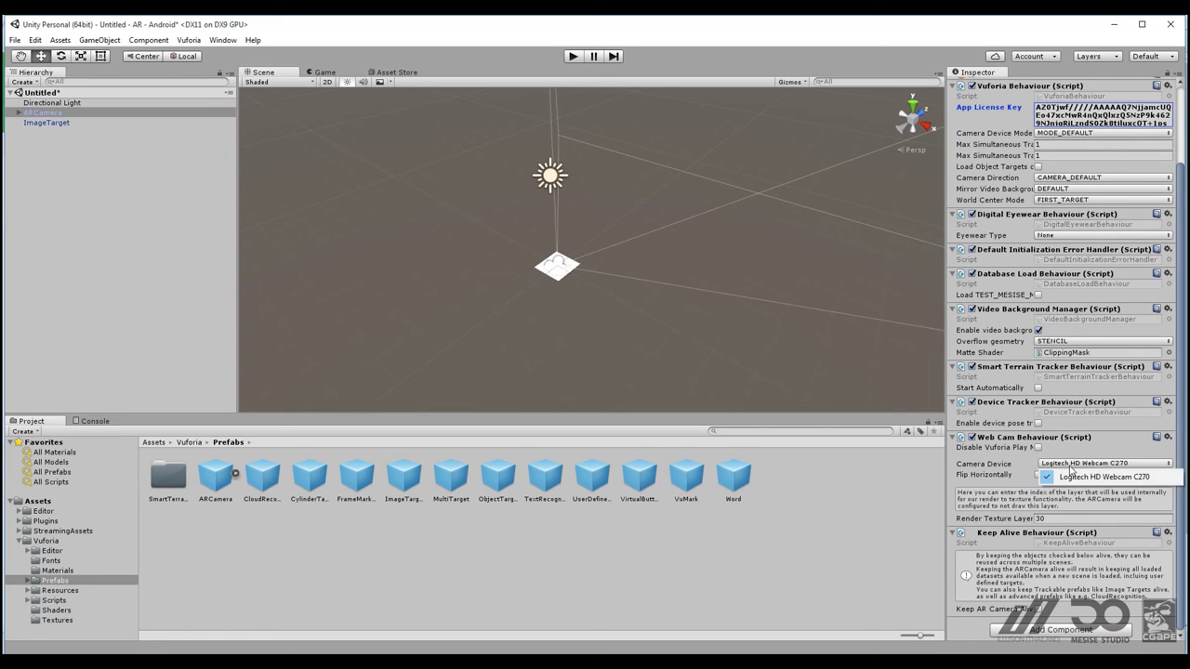
click(1010, 473)
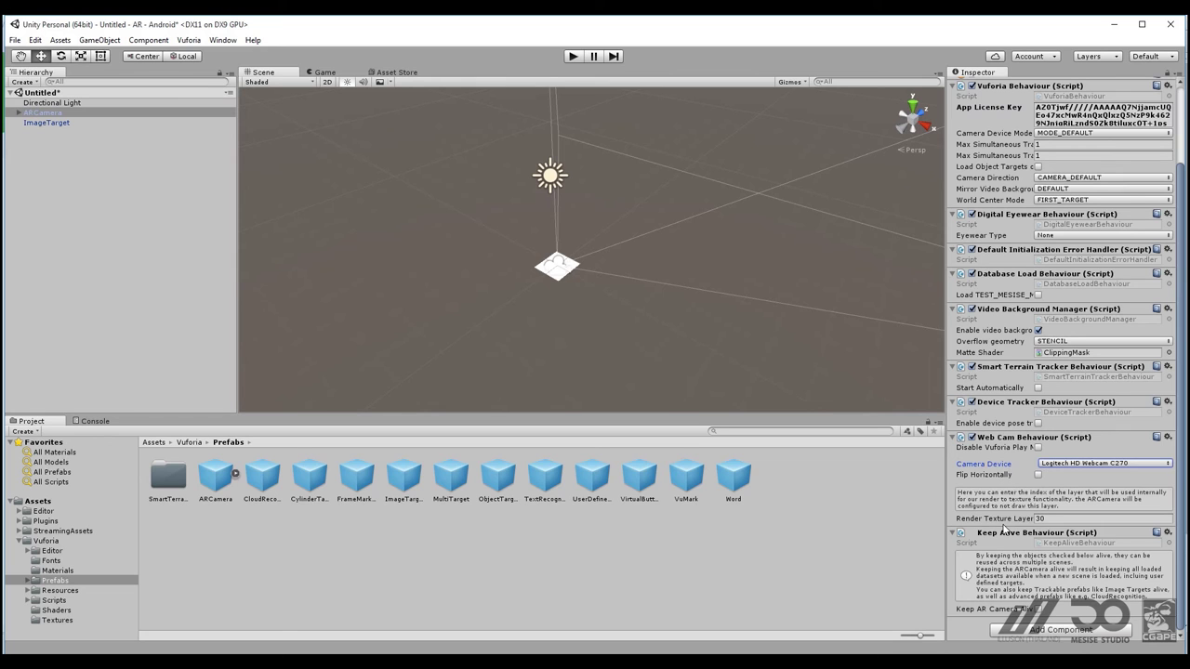
Step: Enable loading of the TEST_MESISE_MARKER database on the ARCamera and activate it
click(49, 123)
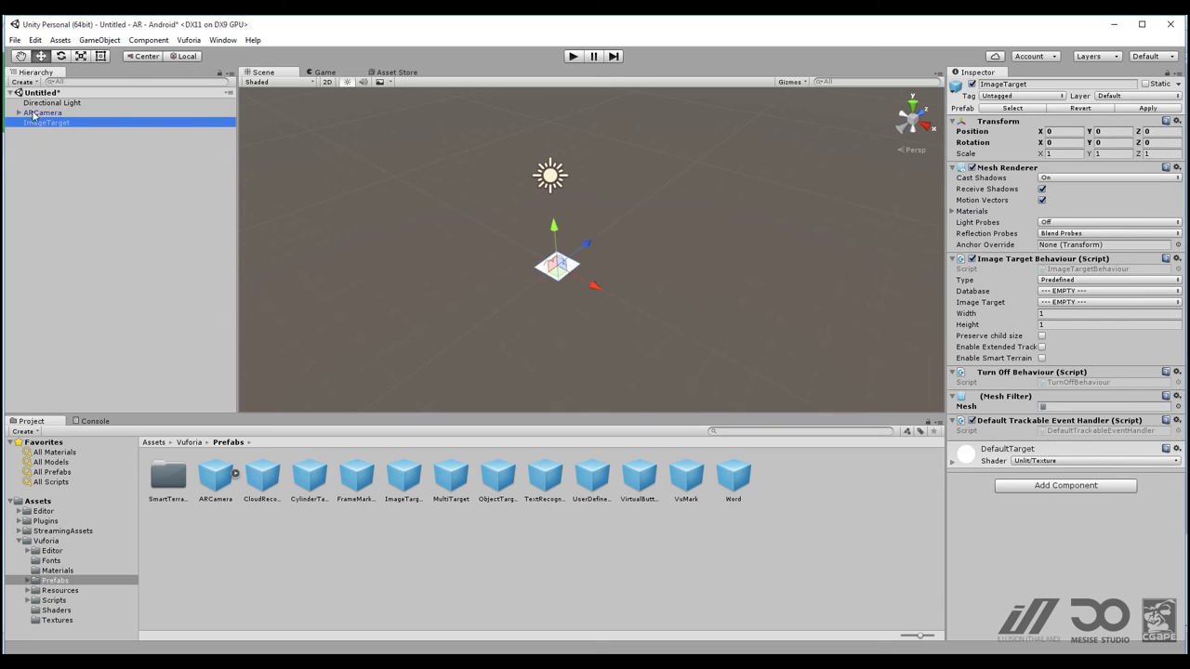
click(37, 112)
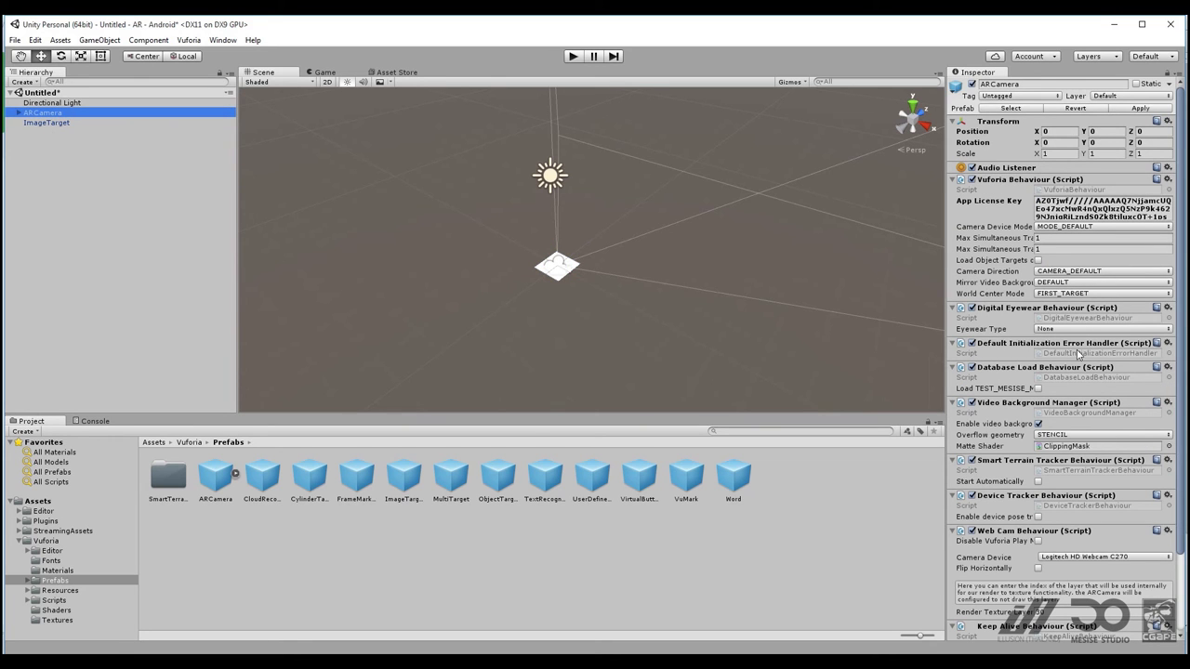
drag(953, 391, 819, 386)
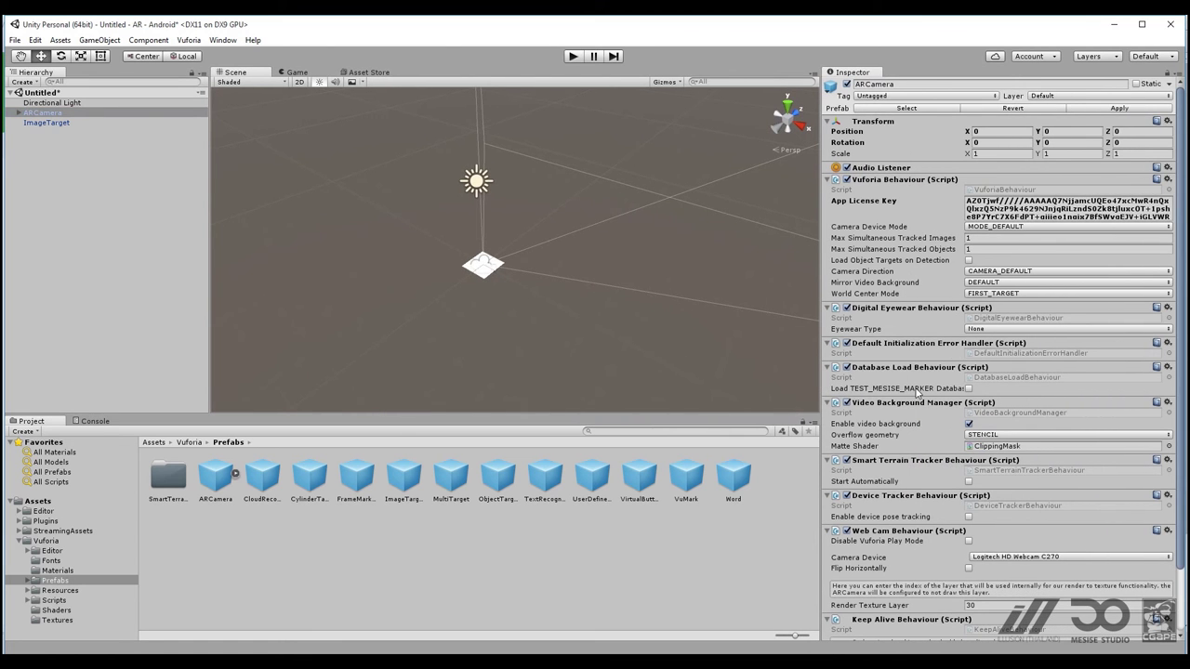
click(969, 388)
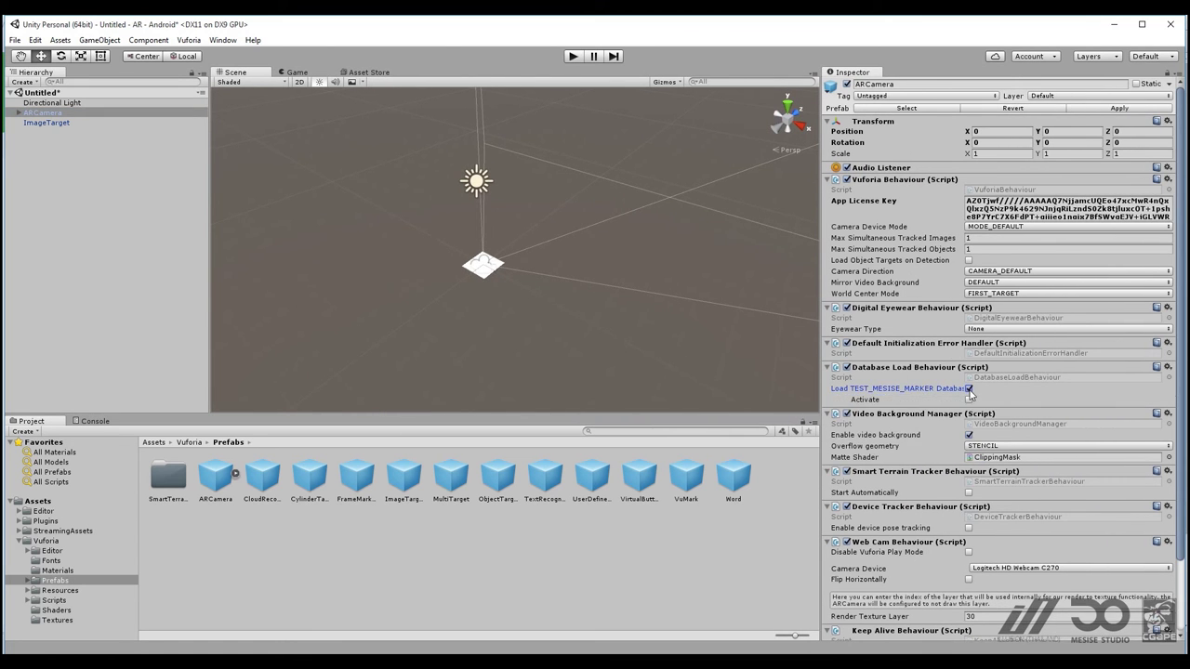
click(969, 400)
Step: Set the ImageTarget's database to TEST_MESISE_MARKER and its image target to Marker_5
click(70, 123)
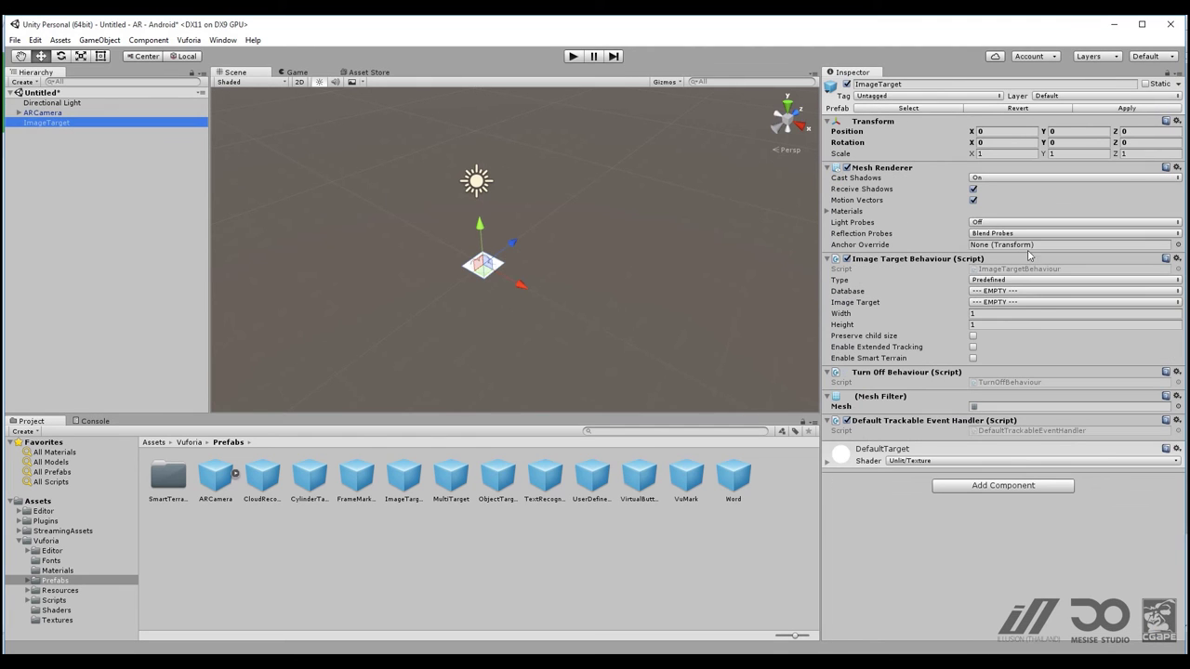
click(1012, 292)
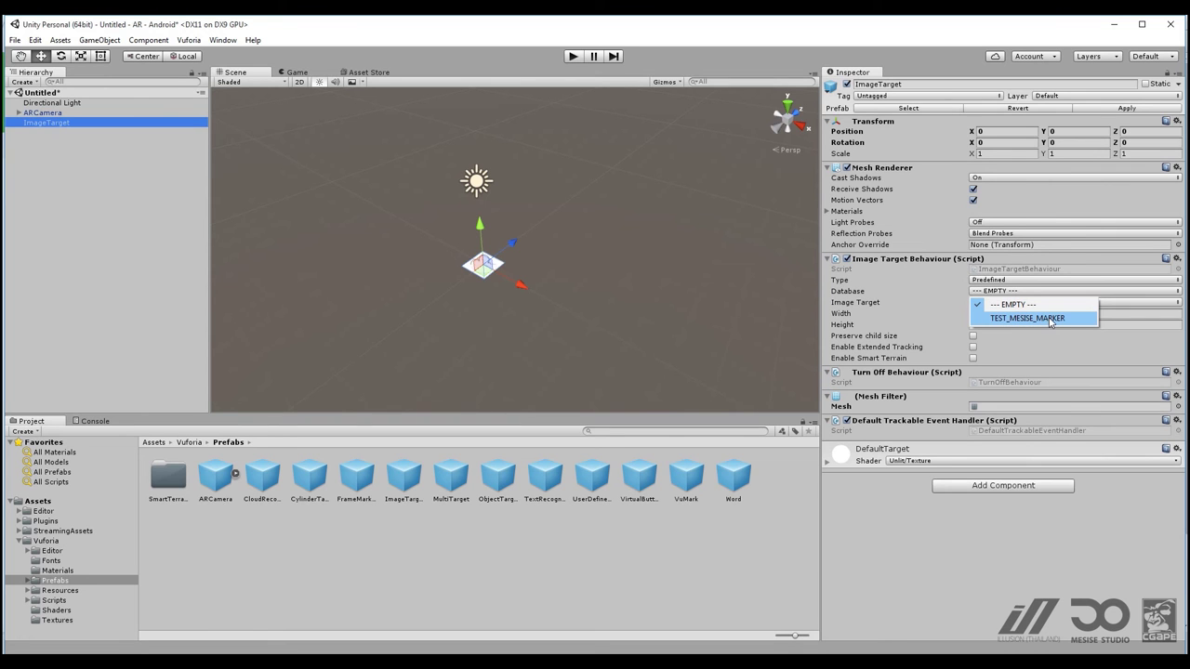
click(1027, 318)
click(1022, 303)
click(1014, 358)
Step: Move the ImageTarget along the X axis to about 558
scroll(514, 176, up, 4)
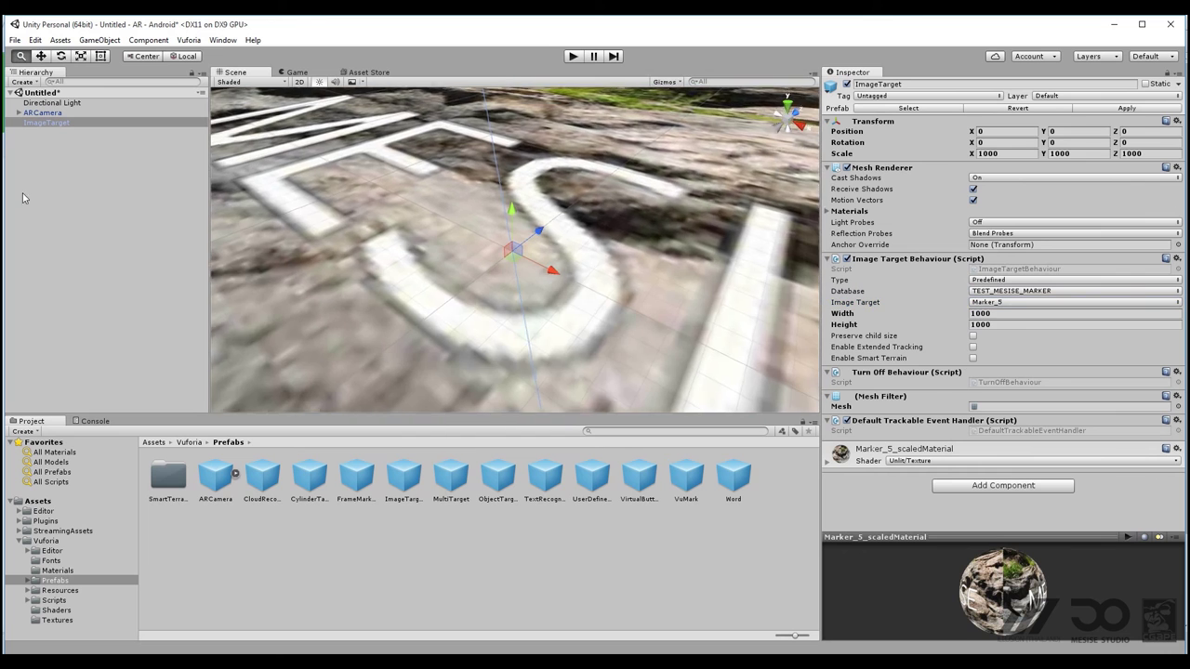
scroll(513, 177, down, 5)
mouse_move(520, 237)
alt+mouse_down()
mouse_move(545, 275)
mouse_move(674, 240)
alt+mouse_up()
middle_drag(674, 240, 470, 223)
Step: Rename the ImageTarget object as 005
click(81, 126)
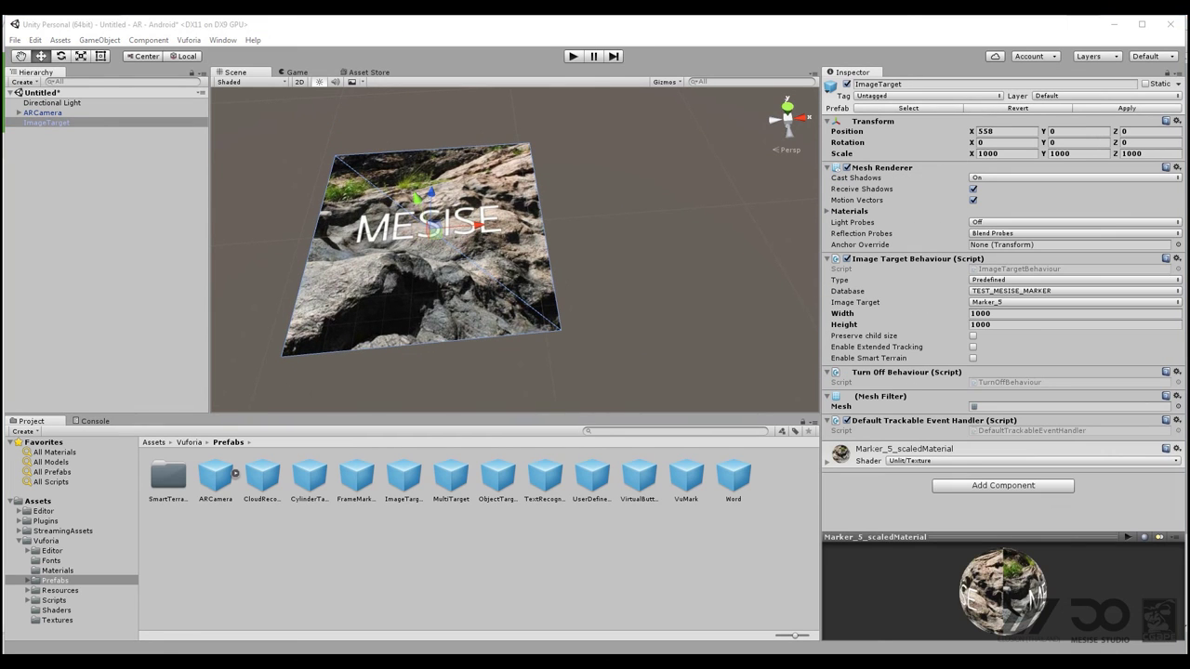
click(82, 125)
right_click(68, 126)
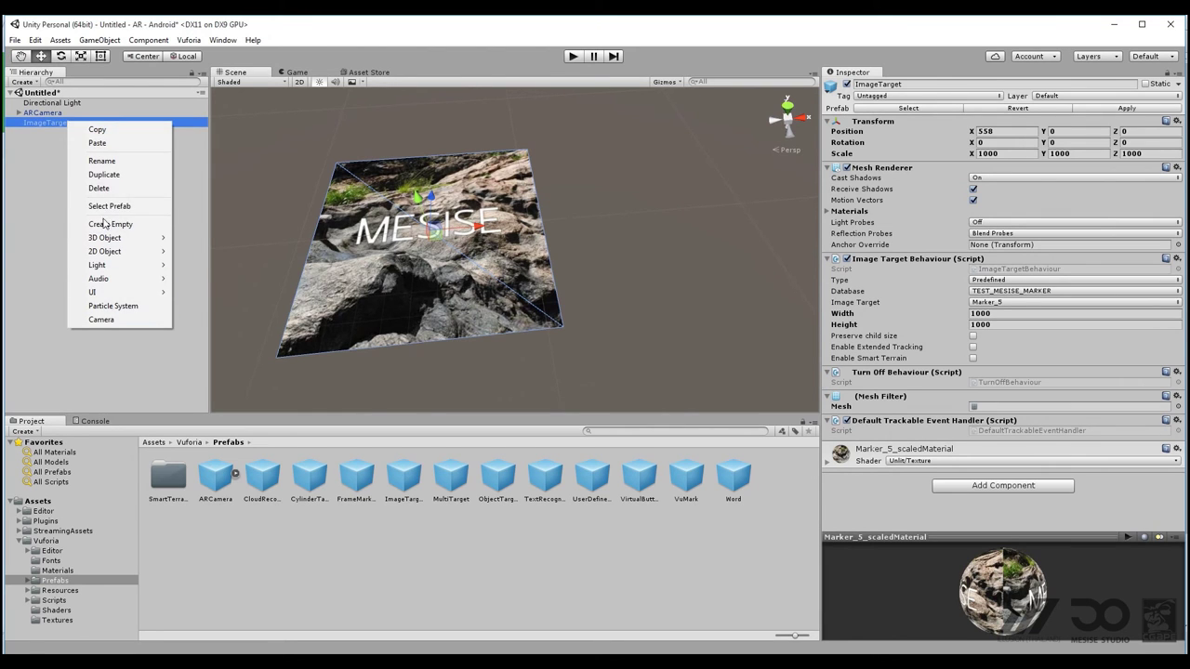
click(116, 163)
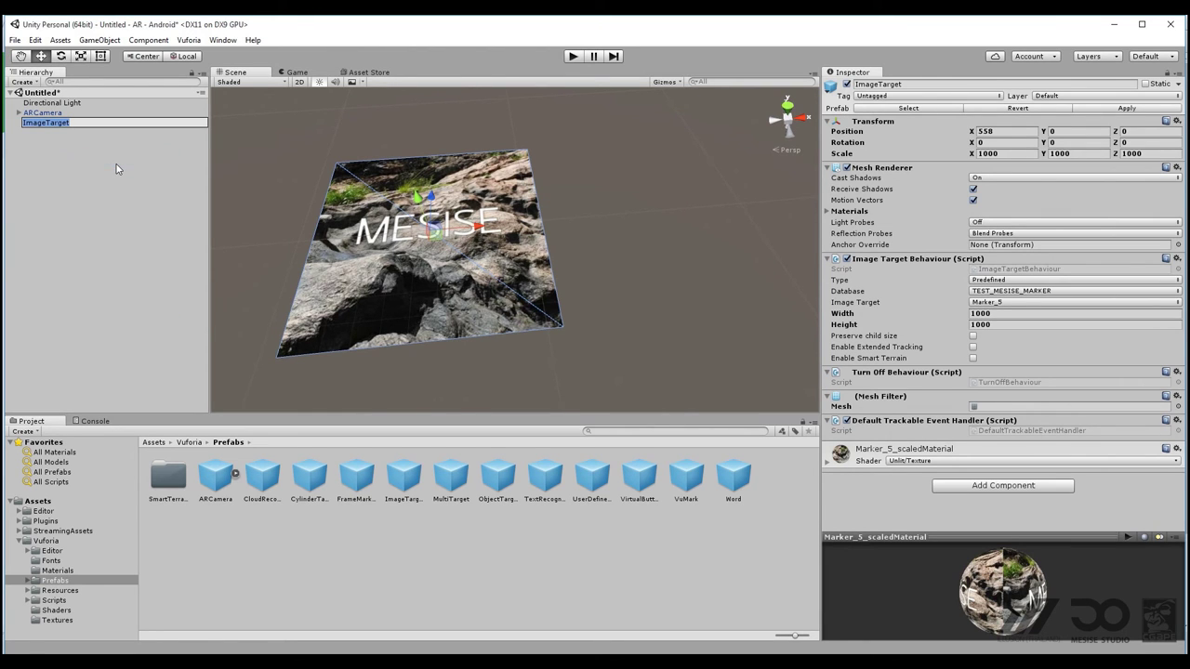
text(005)
key(Return)
Step: Duplicate the 005 target and move the copy along the X axis to about 1689
middle_drag(437, 193, 421, 202)
key(ctrl+d)
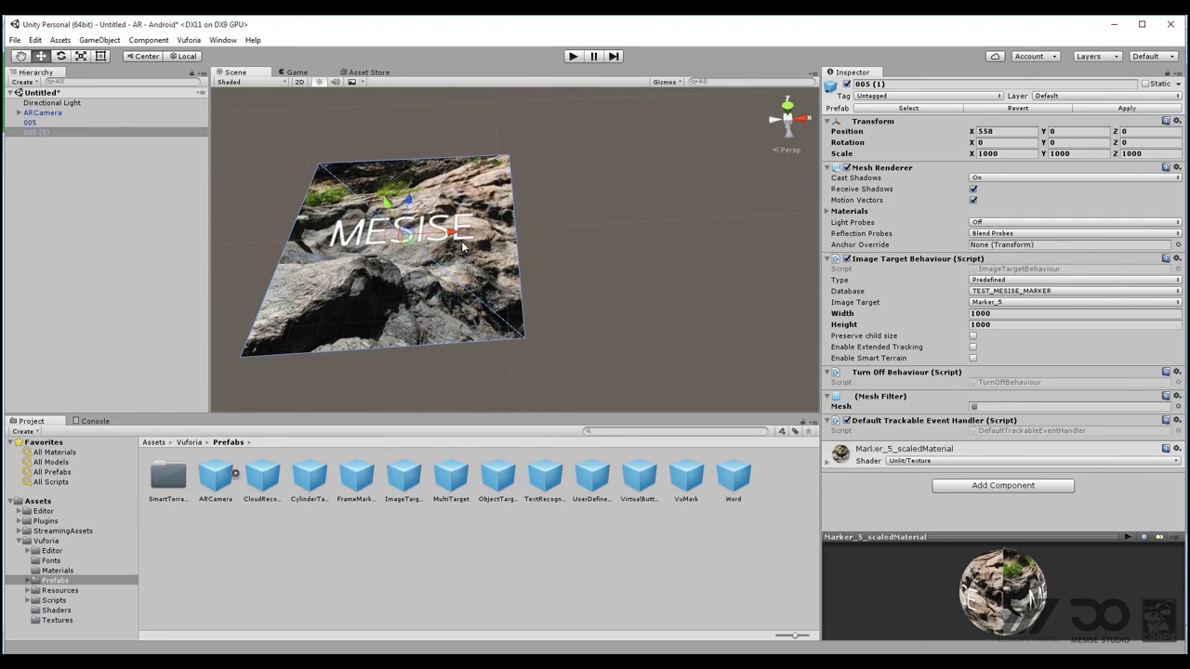
drag(456, 240, 725, 230)
middle_drag(725, 231, 697, 235)
Step: Set the image target of the 005 copy to Marker_4
click(1023, 303)
click(1010, 313)
middle_drag(674, 278, 521, 283)
Step: Rename the duplicated 005 target as 004
click(93, 133)
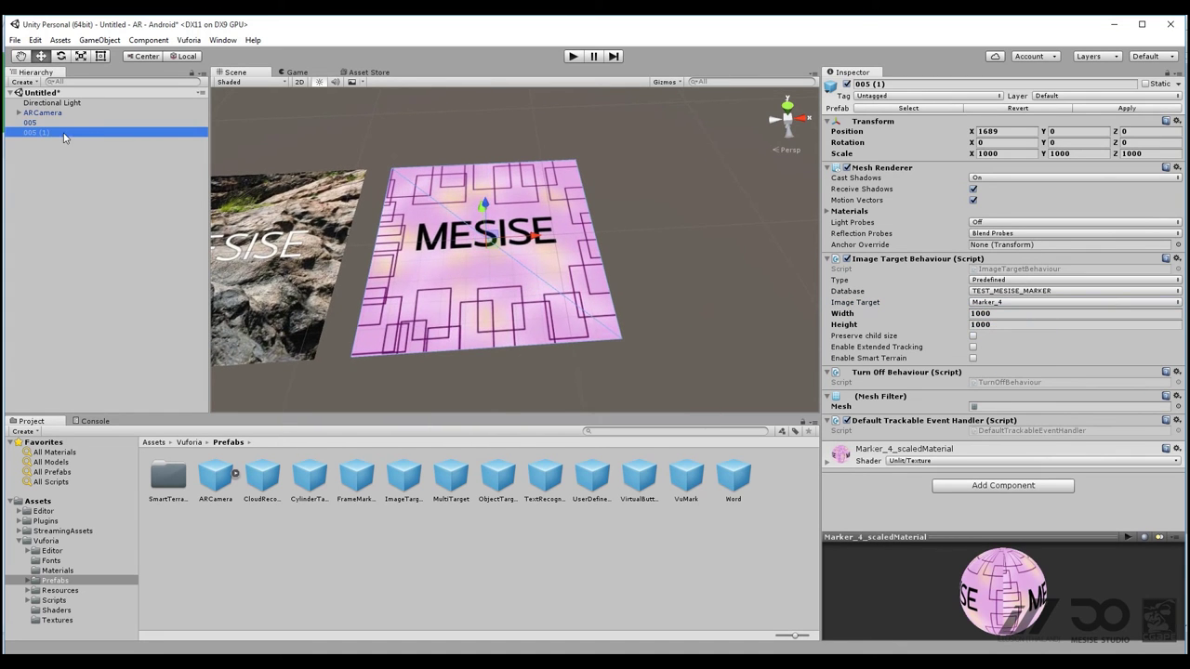
right_click(58, 133)
click(94, 171)
text(004)
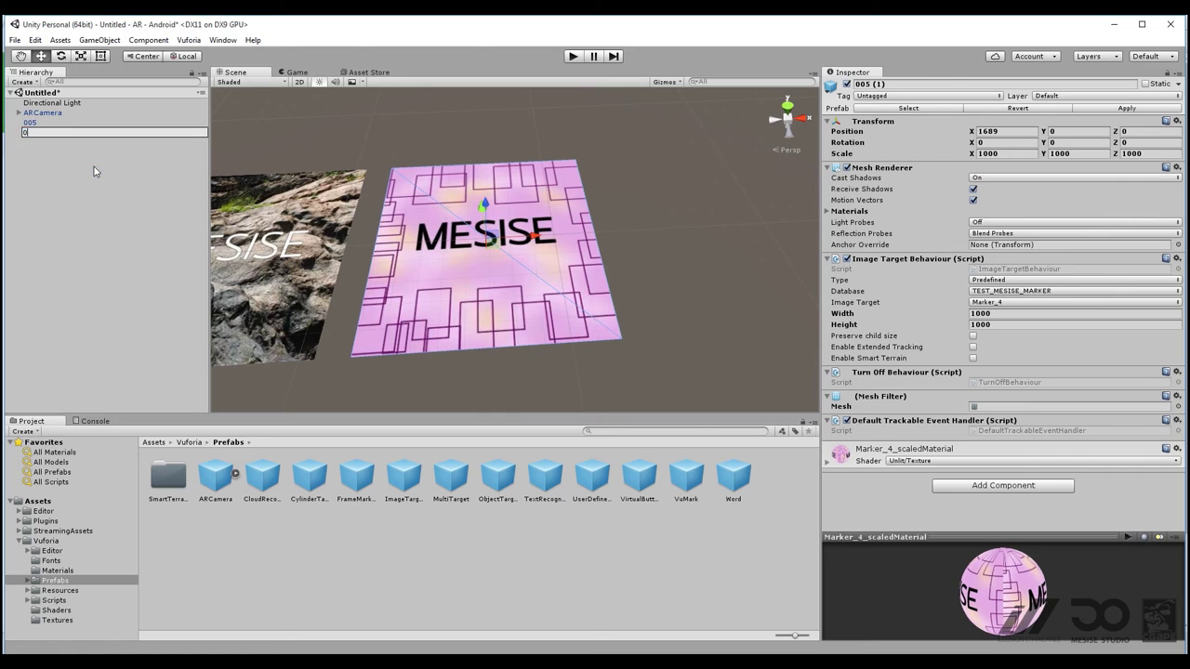
key(Return)
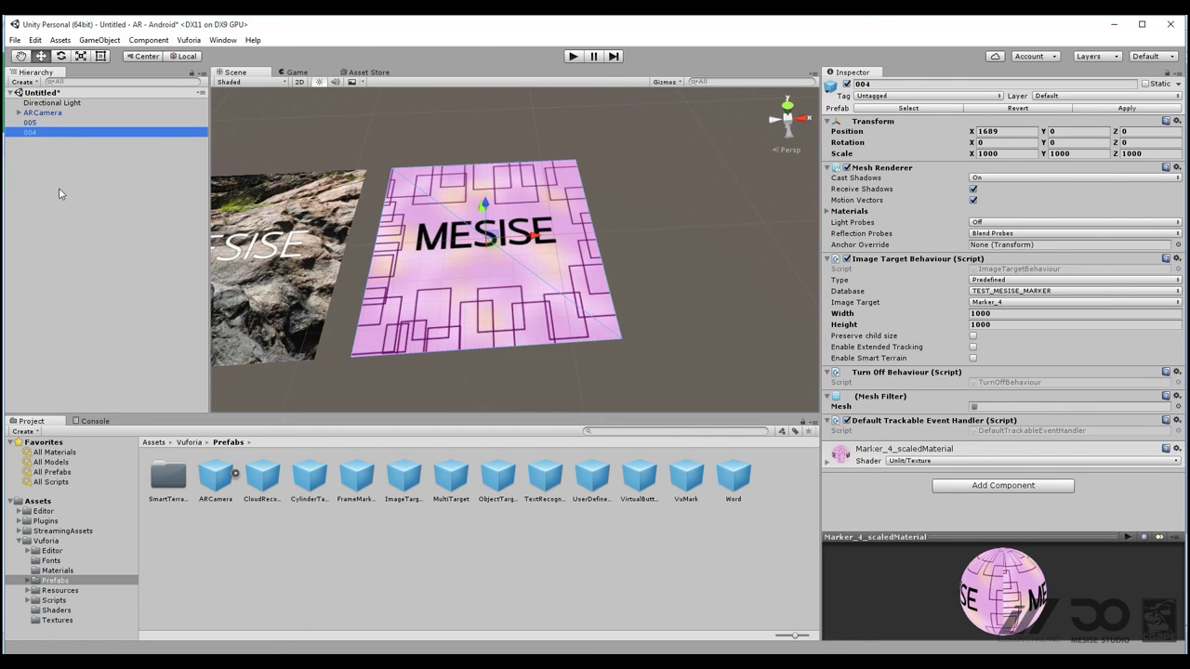
Step: Duplicate the 004 target three times and rename the first copy as 003
key(ctrl+d)
key(ctrl+d)
key(ctrl+d)
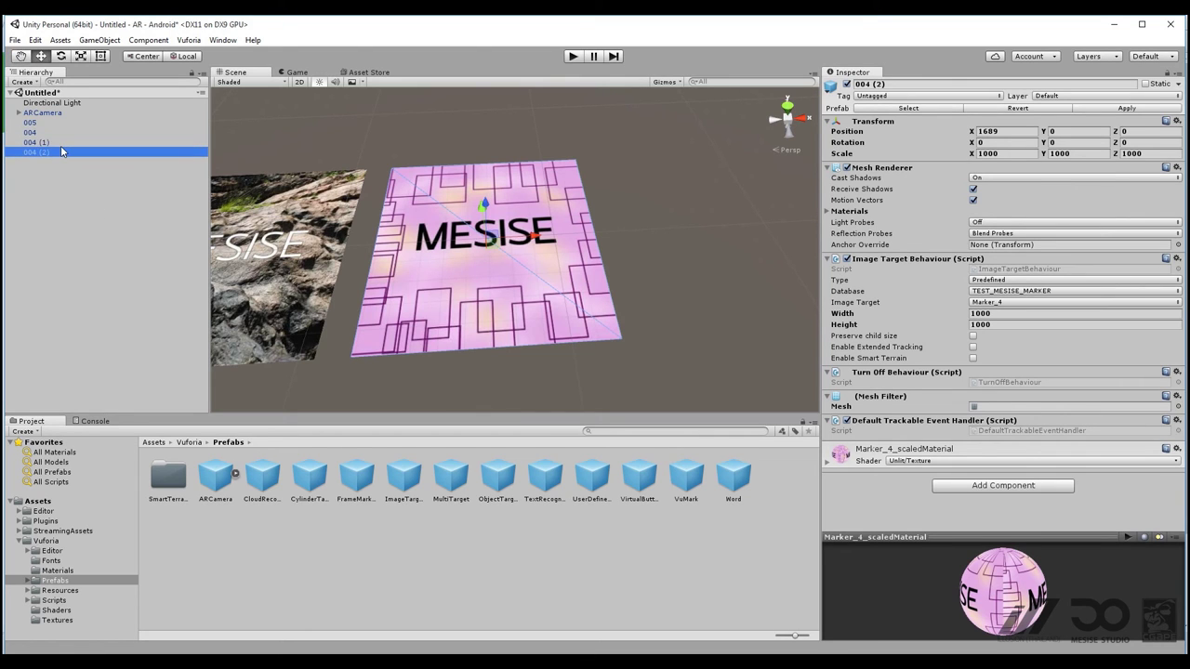
right_click(53, 145)
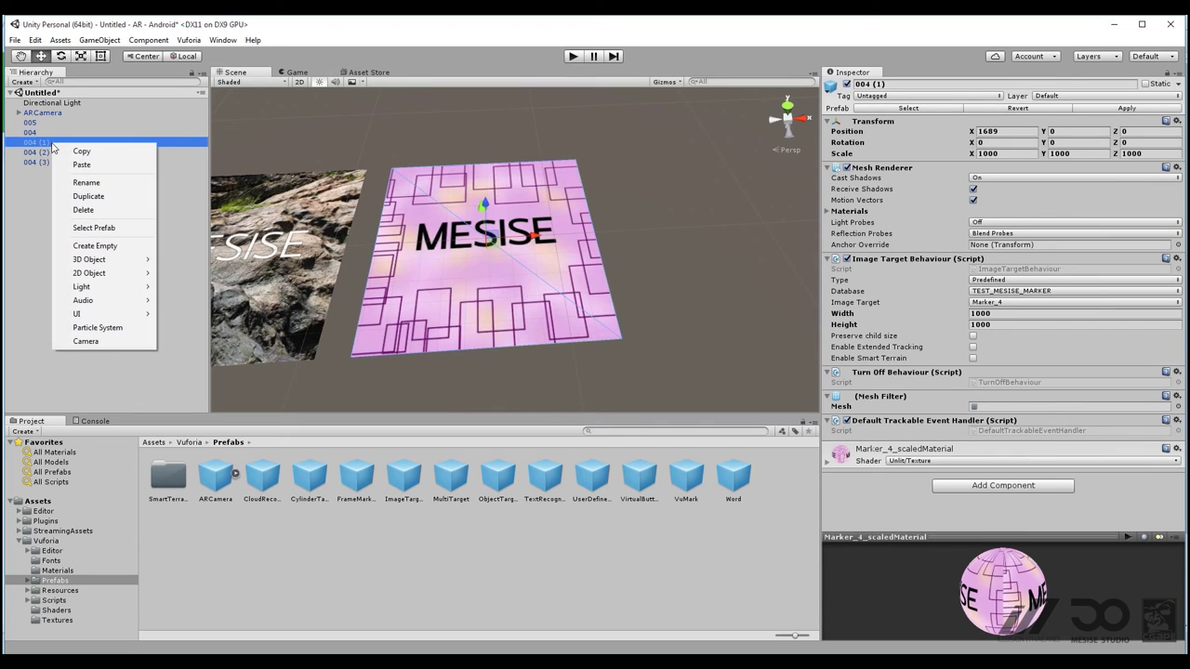
click(91, 184)
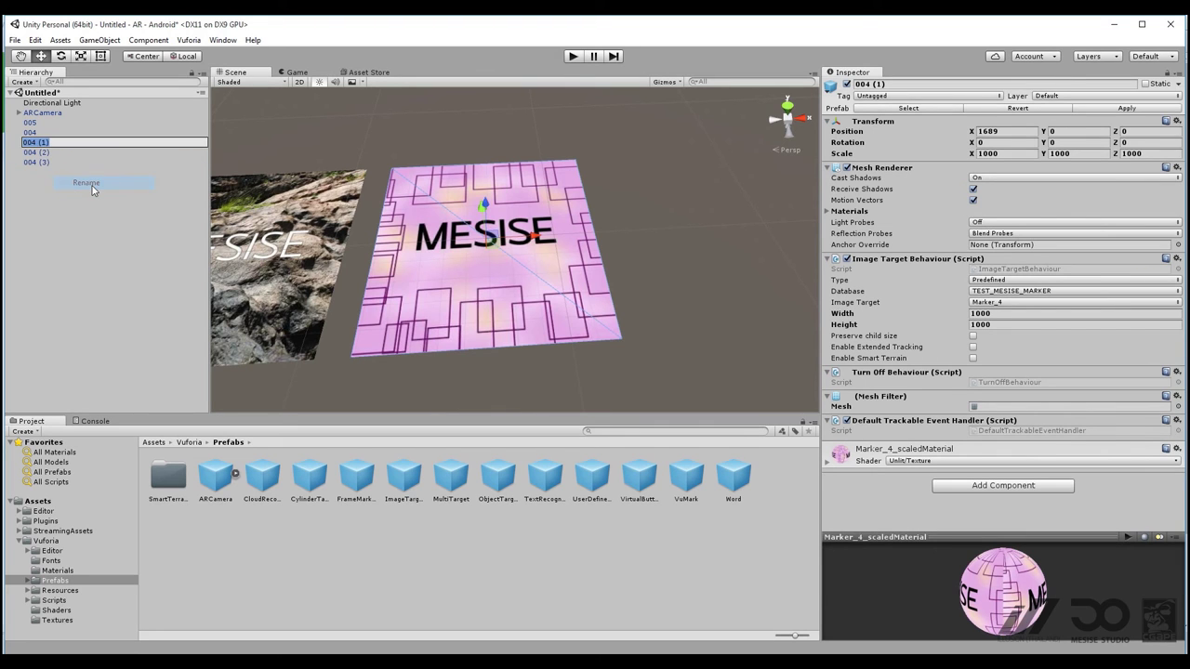
text(003)
key(Return)
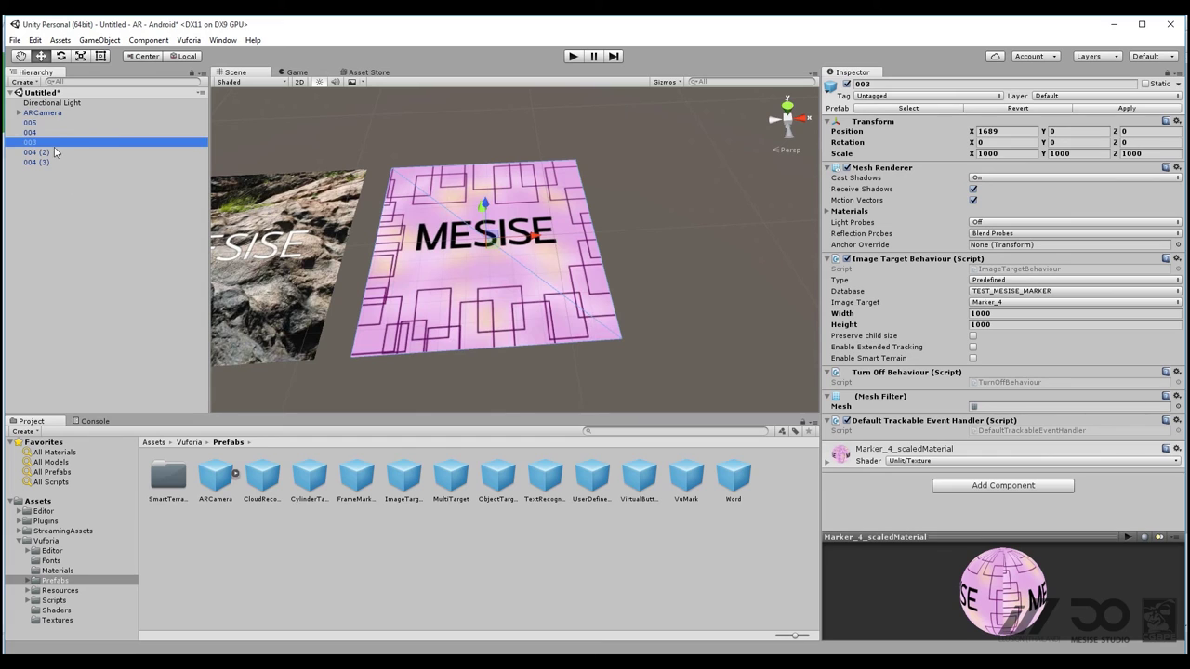
Step: Rename the two remaining copies of 004 as 002 and 001
right_click(55, 151)
click(119, 187)
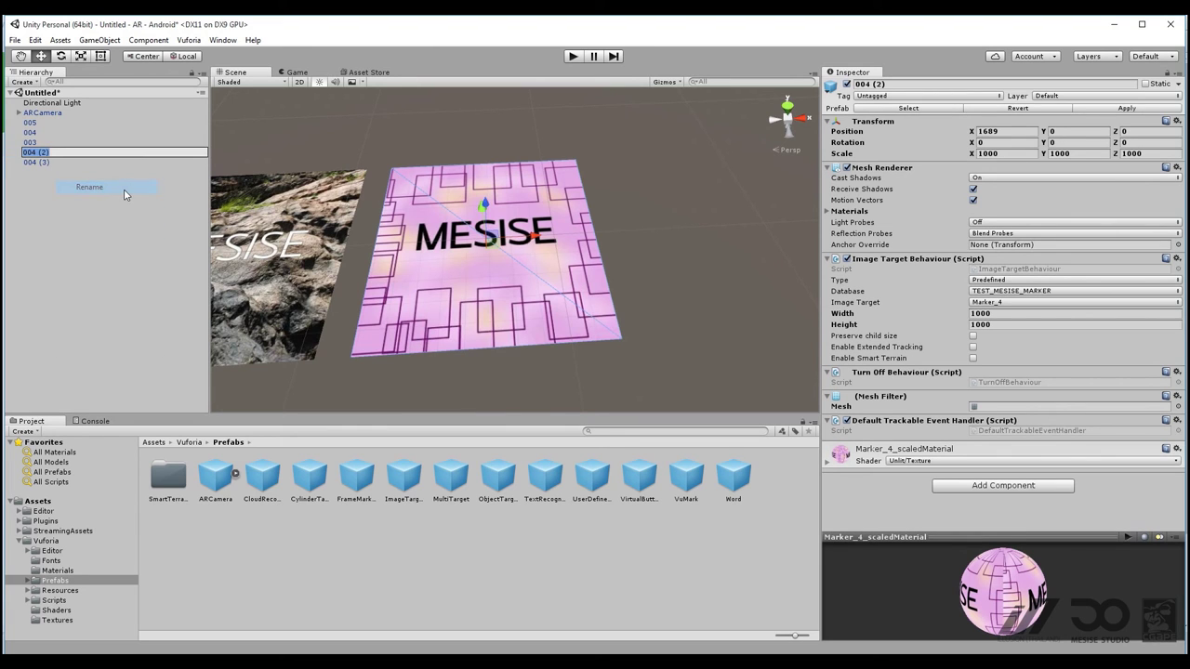
text(002)
key(Return)
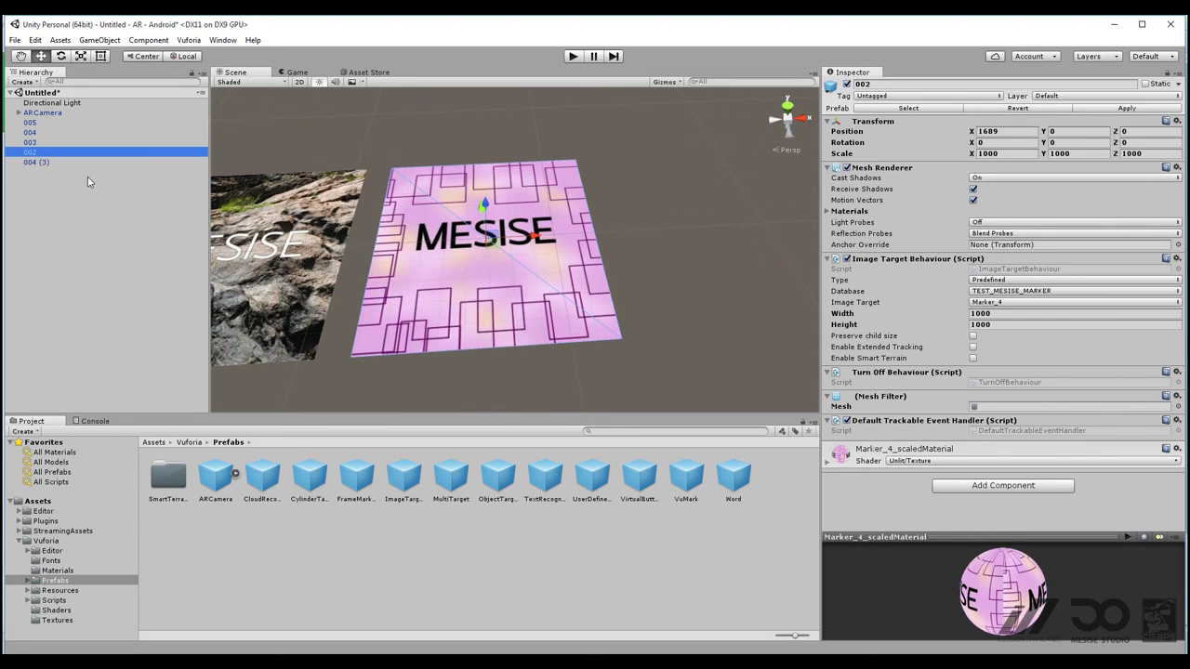
right_click(61, 161)
click(126, 206)
text(001)
key(Return)
Step: Set the image targets of 001, 002 and 003 to Marker_1, Marker_2 and Marker_3 respectively
click(1023, 302)
click(1008, 313)
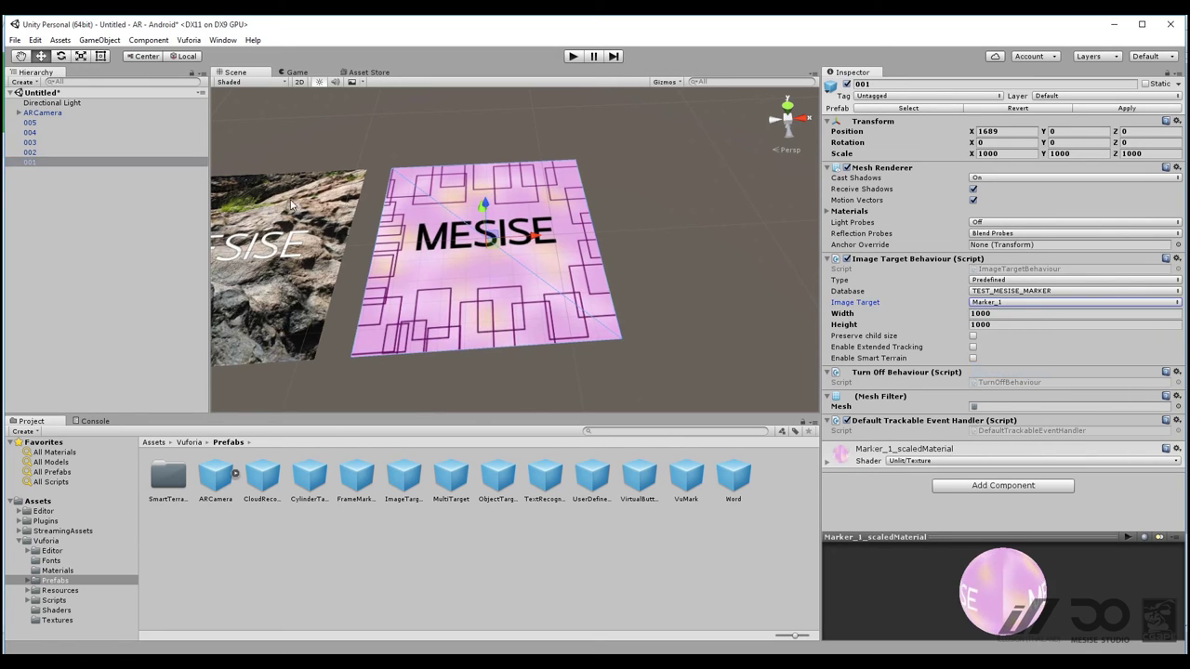
click(98, 152)
click(977, 303)
click(993, 358)
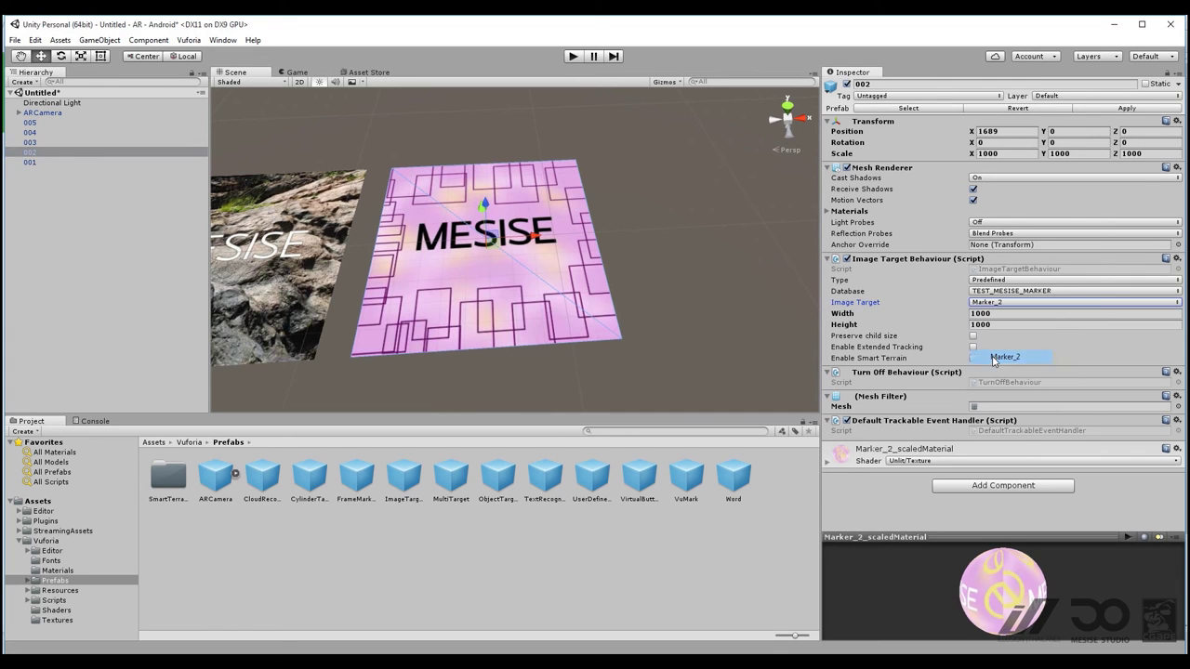
click(85, 144)
click(999, 304)
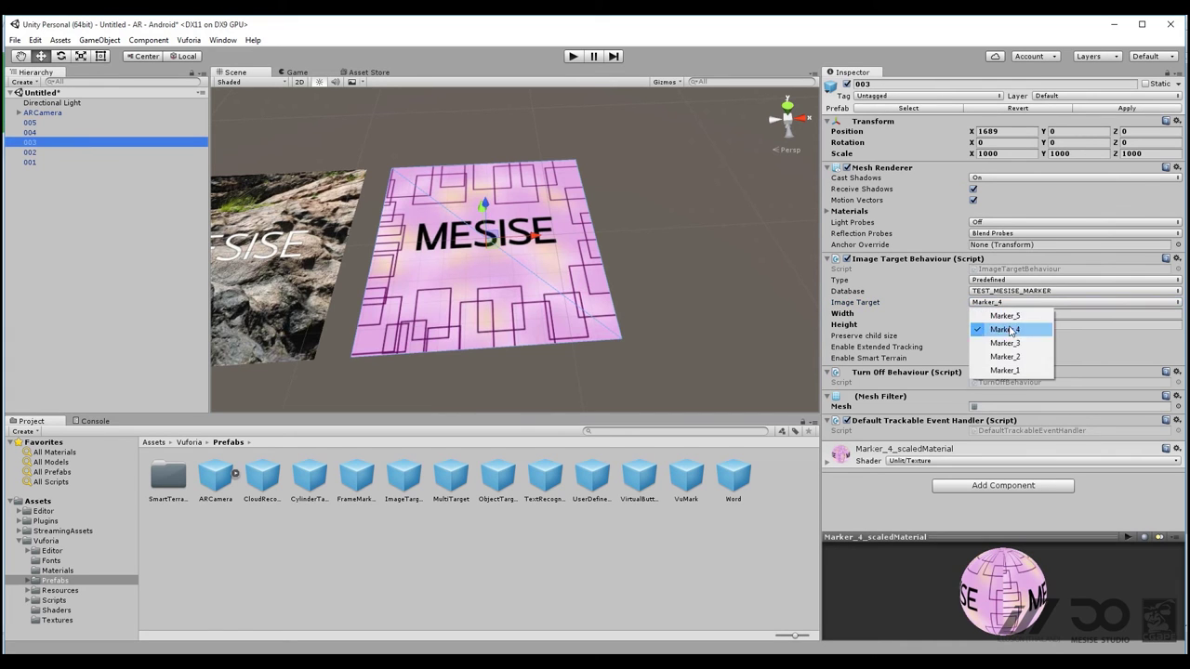
click(1010, 346)
Step: Line up the targets along the X axis, with 003 at about 2791, 002 at about 3935 and 001 beyond them
alt+drag(639, 240, 645, 248)
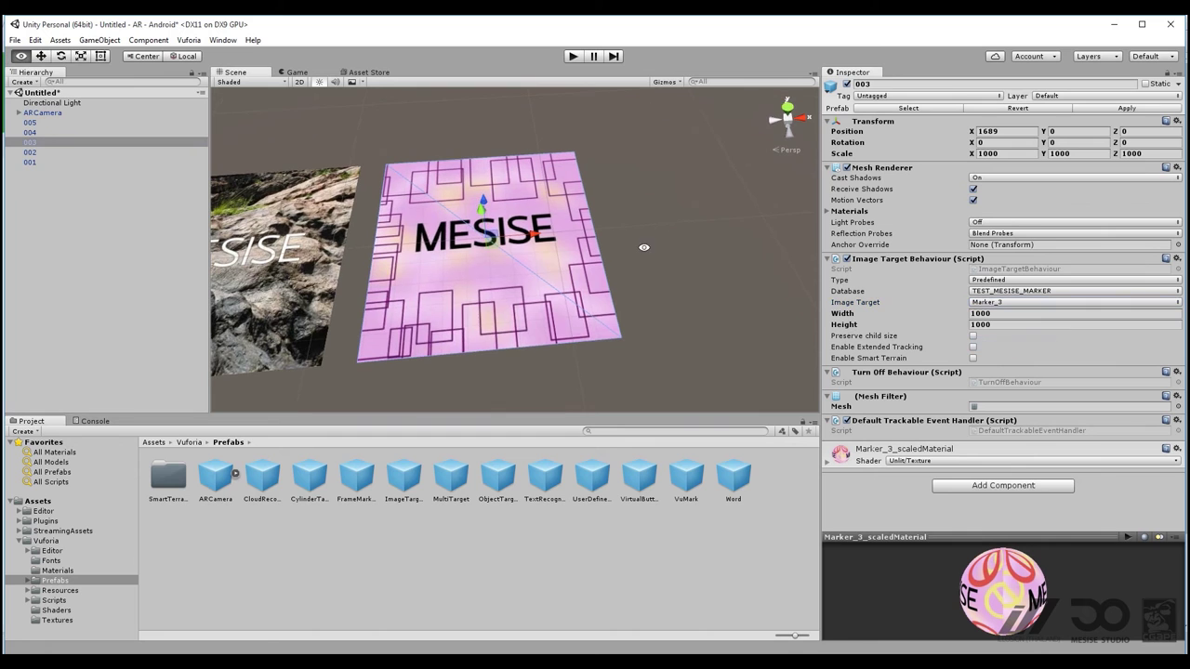
drag(535, 235, 265, 190)
click(80, 151)
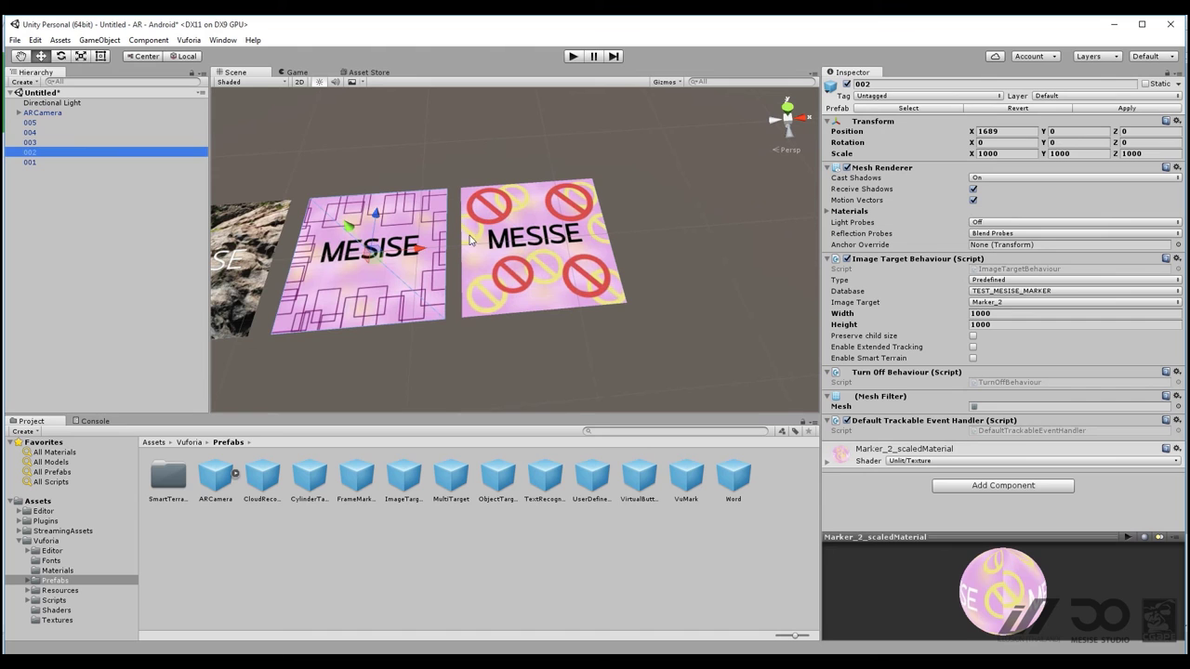
drag(416, 252, 760, 233)
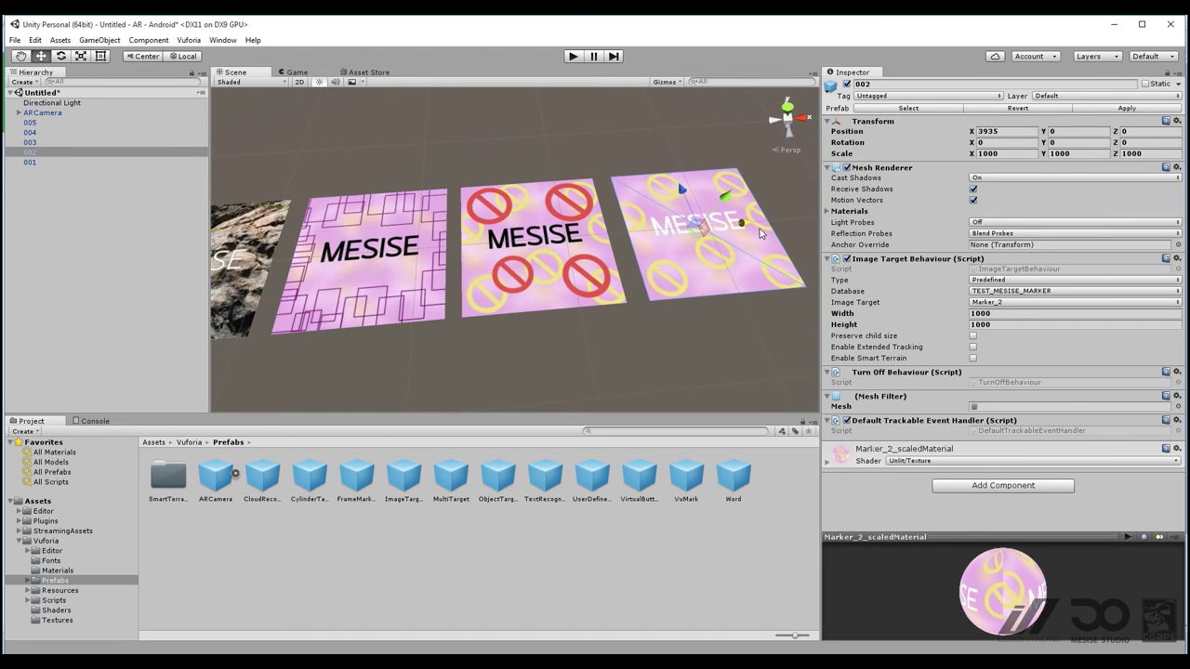
click(113, 162)
drag(408, 248, 926, 213)
mouse_move(614, 279)
alt+mouse_down()
mouse_move(587, 270)
mouse_move(630, 351)
mouse_move(614, 322)
mouse_move(620, 258)
alt+mouse_up()
click(630, 350)
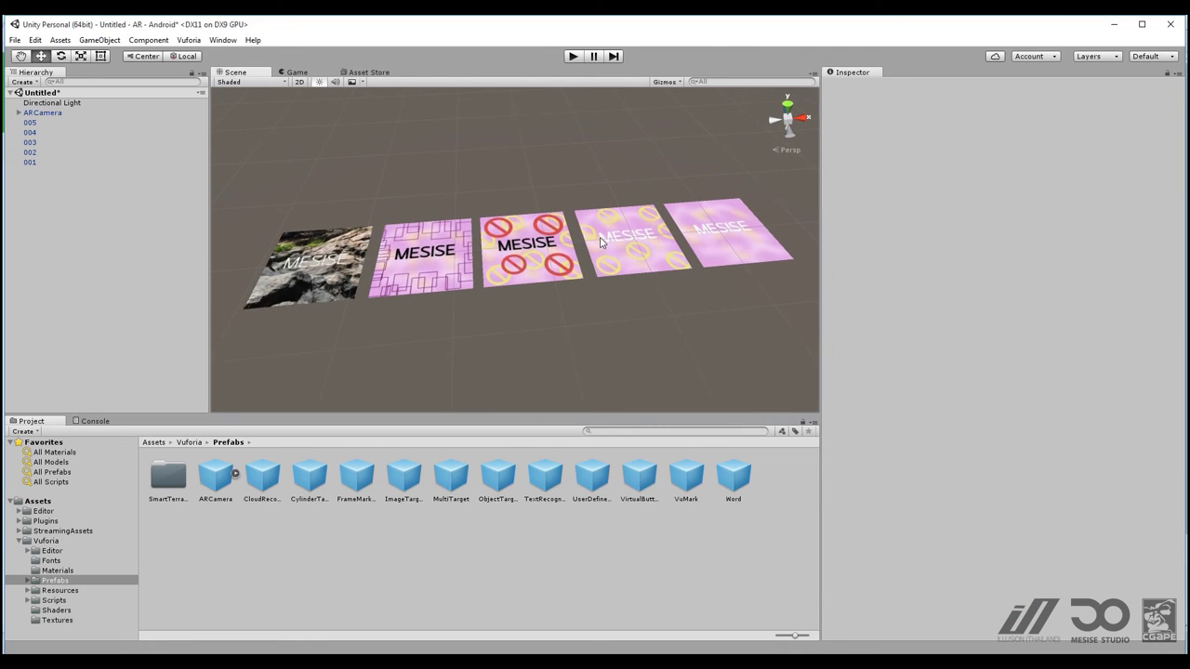
Step: Add a cube as a child of 005, scaled to about 0.146 and placed at about X -0.285, Z 0.333
alt+drag(248, 136, 372, 247)
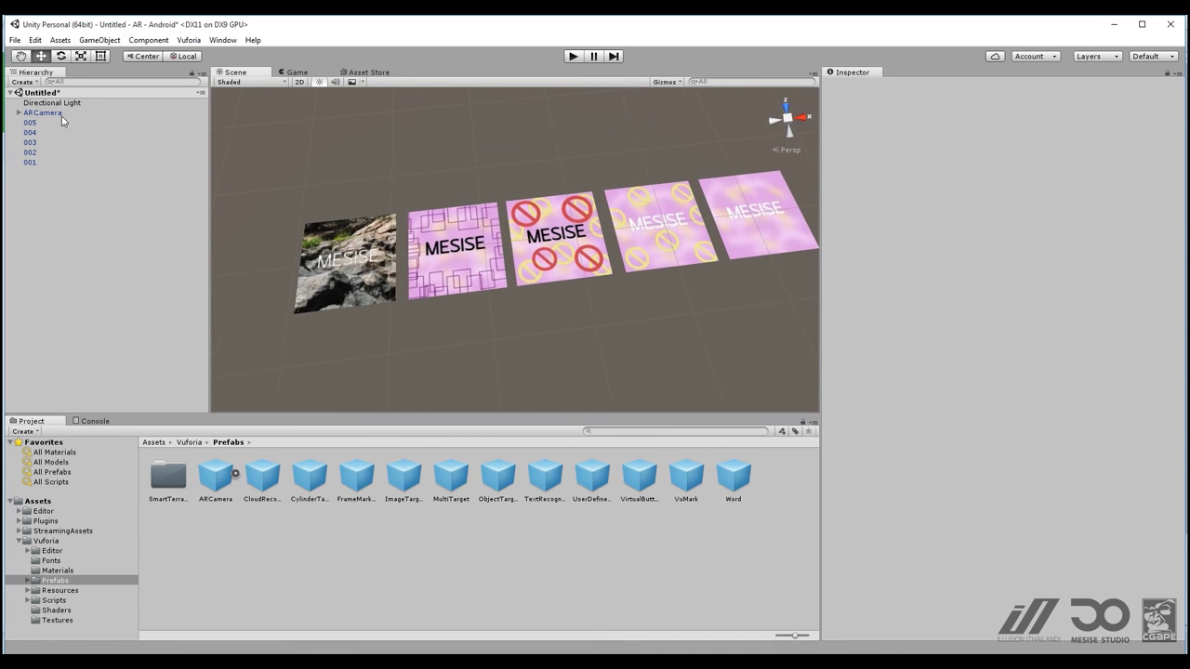
click(63, 122)
right_click(43, 122)
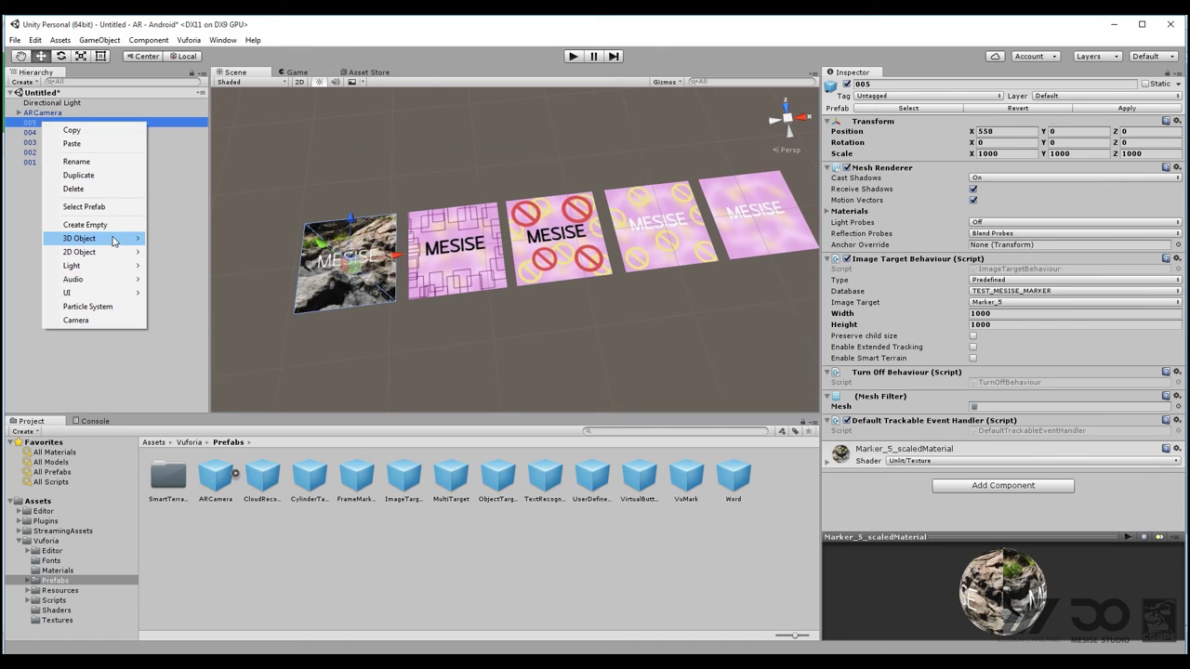
mouse_move(115, 240)
click(184, 240)
alt+drag(372, 244, 345, 263)
scroll(602, 264, up, 3)
alt+drag(330, 202, 390, 206)
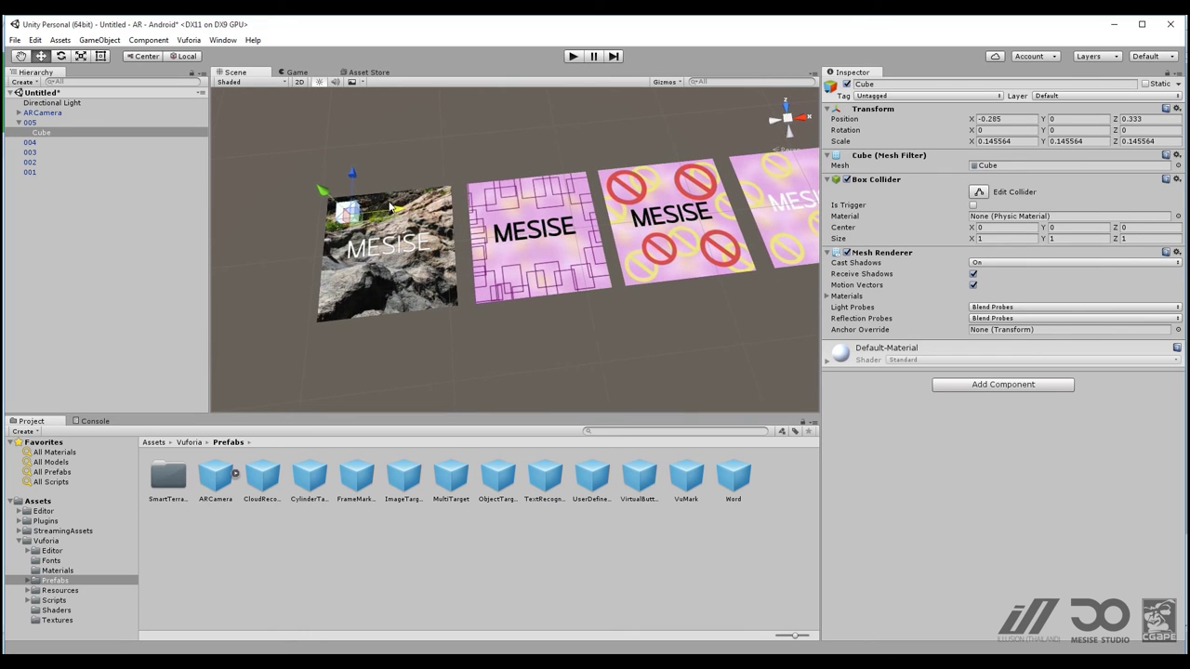
Step: Duplicate the cube five times and spread the copies along the upper and lower parts of the 005 marker
key(ctrl+d)
key(ctrl+d)
key(ctrl+d)
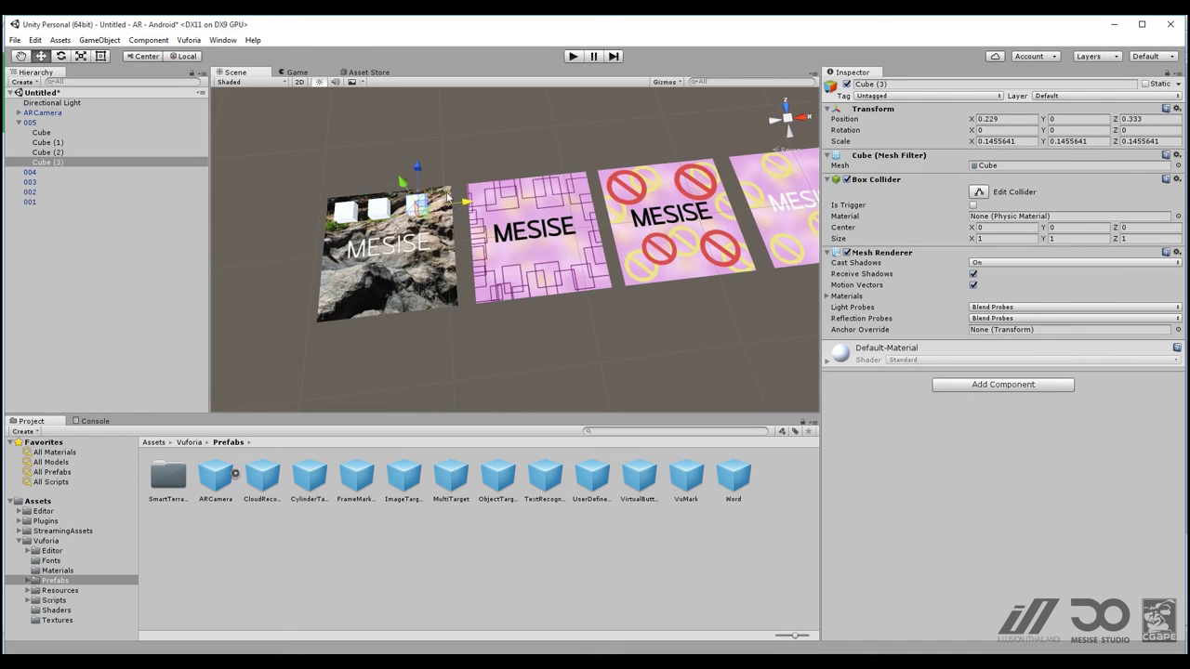
key(ctrl+d)
drag(419, 245, 420, 294)
key(ctrl+d)
Step: Add a sphere as a child of 004, scaled to about 0.212 and moved toward the marker's lower edge
click(26, 192)
right_click(31, 194)
mouse_move(122, 307)
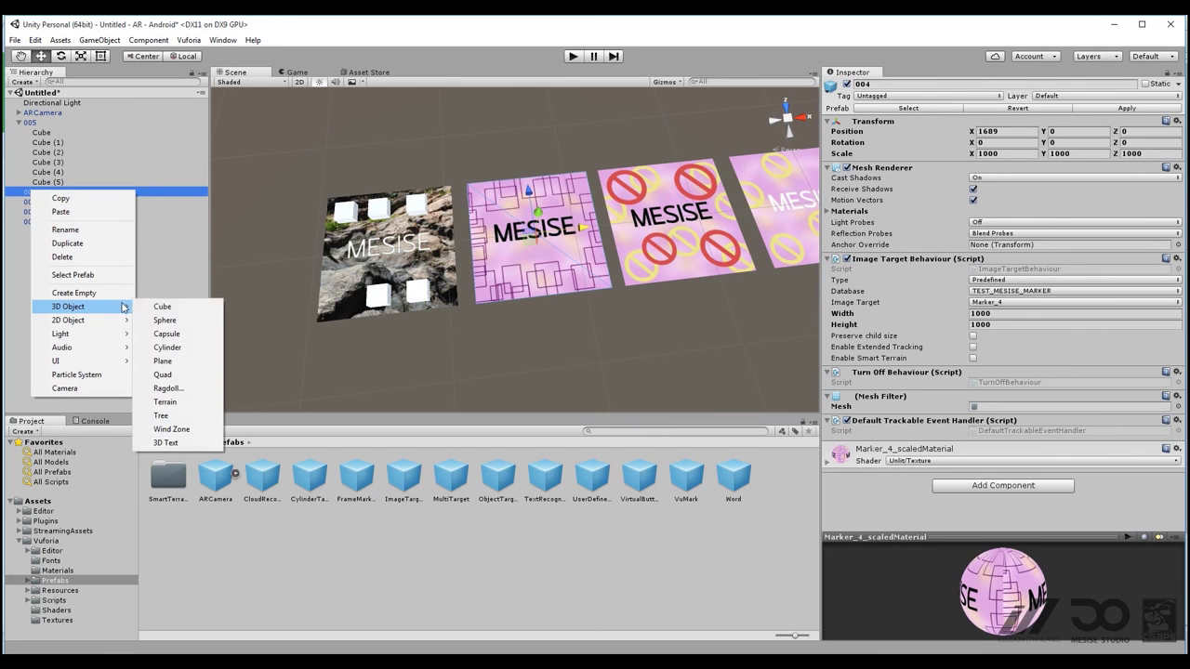
click(172, 321)
drag(532, 229, 483, 233)
drag(528, 186, 535, 223)
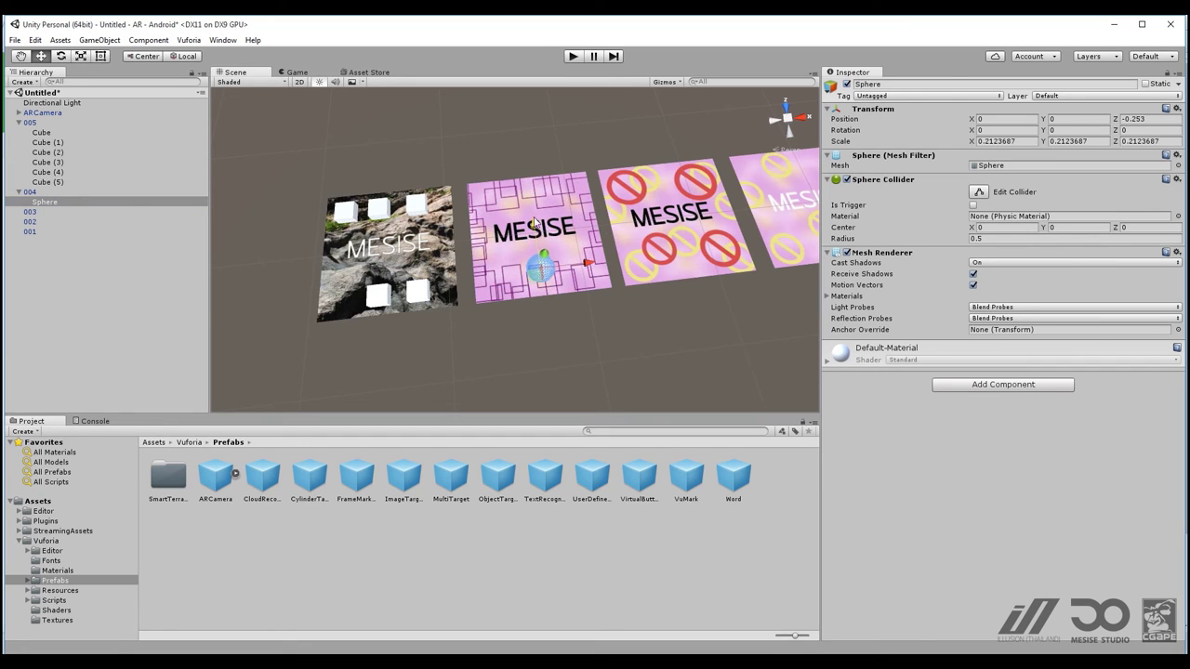
Step: Duplicate the sphere three times so that one sphere sits at each corner of the 004 marker
key(ctrl+d)
drag(537, 271, 614, 266)
key(ctrl+d)
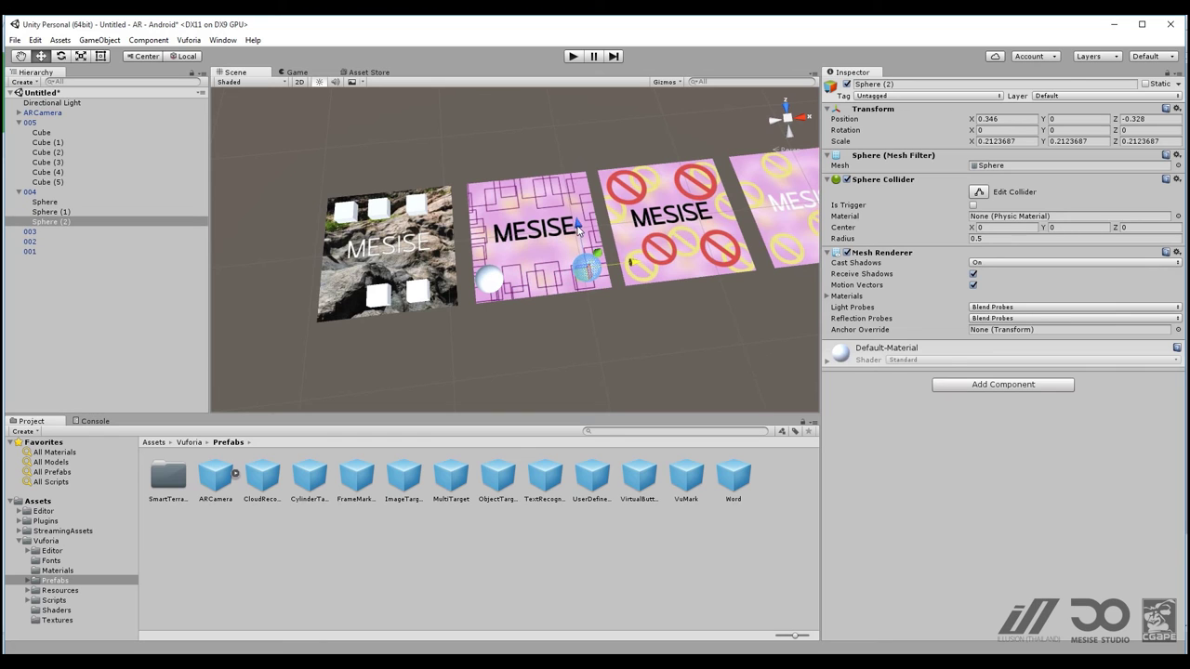
key(ctrl+d)
drag(614, 188, 372, 183)
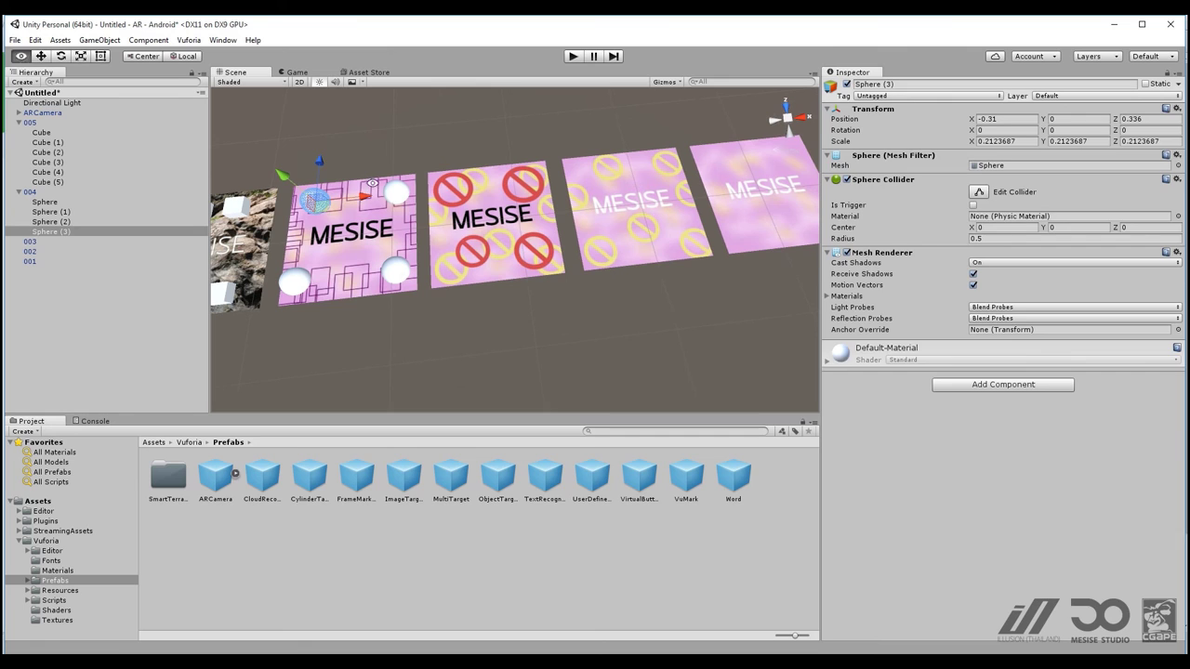
Step: Add a cylinder as a child of the 003 target
click(485, 220)
click(109, 242)
click(494, 247)
click(61, 244)
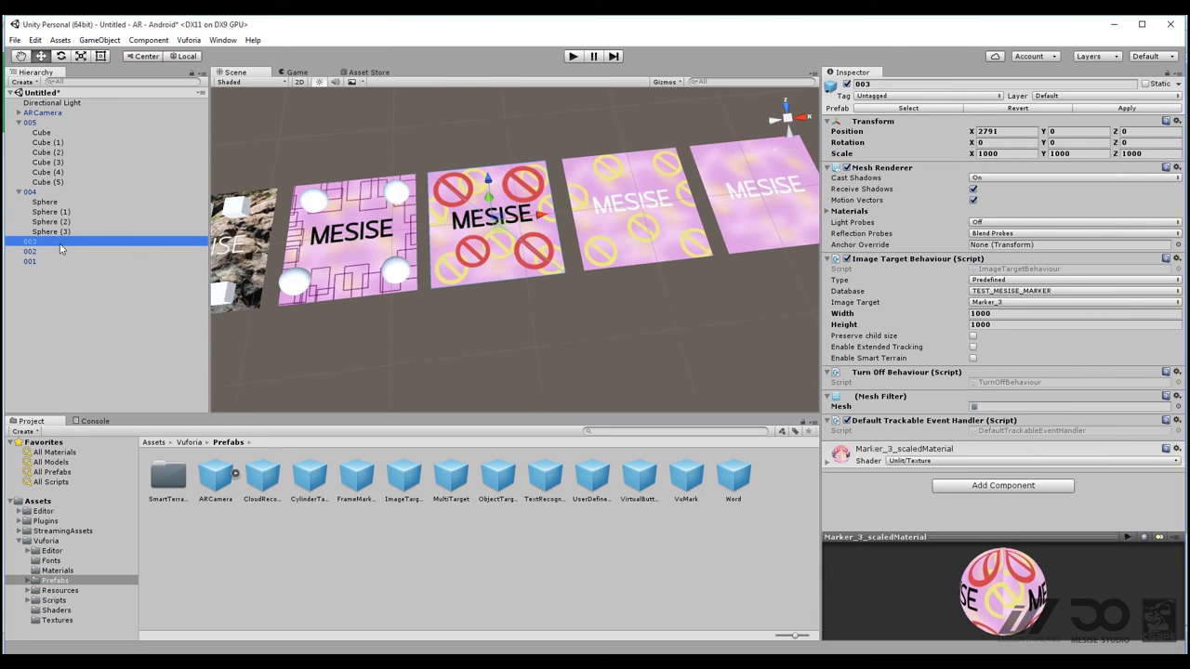
right_click(48, 245)
mouse_move(104, 358)
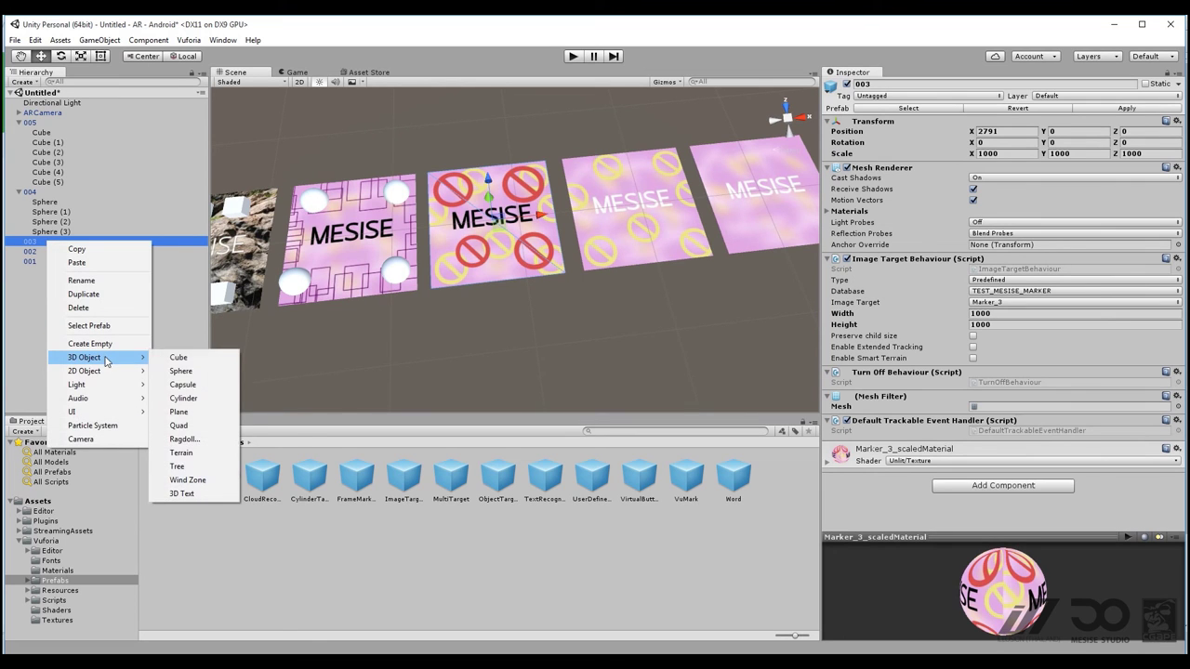
click(199, 398)
Step: Scale the cylinder to about 0.219 and move it to about X 0.323, Z 0.314
drag(487, 221, 436, 213)
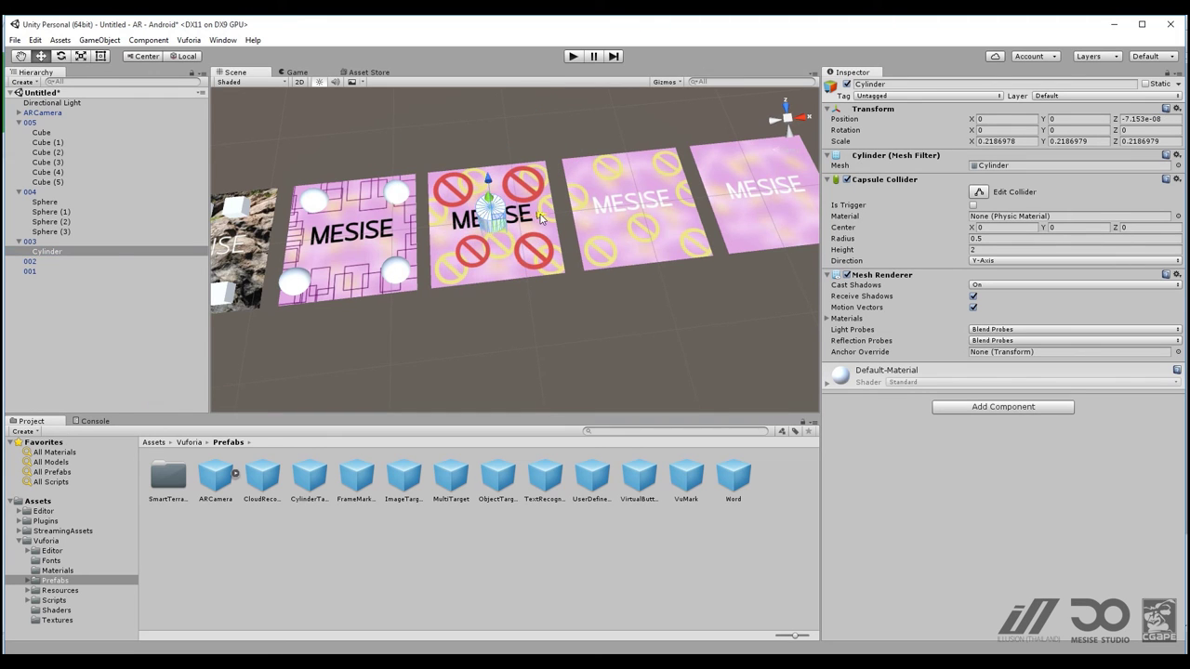
drag(539, 217, 579, 214)
drag(524, 172, 523, 139)
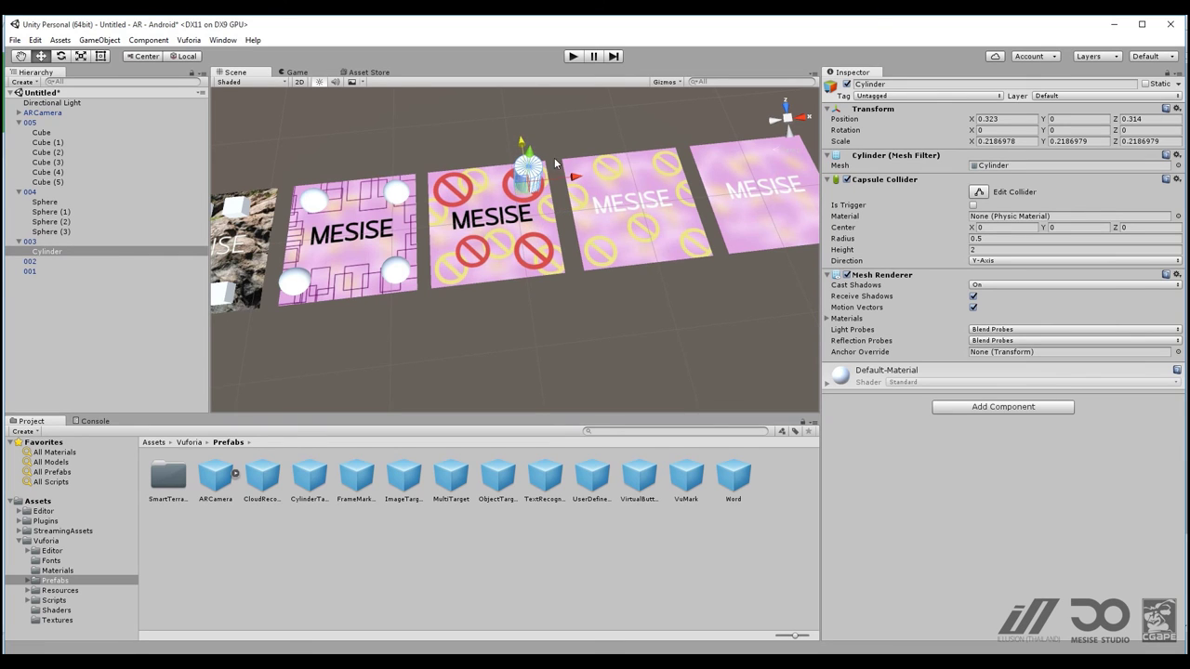
Step: Duplicate the cylinder twice and place the copies at the upper-left corner and lower middle of the 003 marker
key(ctrl+d)
drag(584, 172, 502, 177)
key(ctrl+d)
drag(446, 149, 460, 215)
drag(507, 258, 548, 260)
Step: Add a cube as a child of the 002 target
middle_drag(591, 187, 521, 210)
click(104, 281)
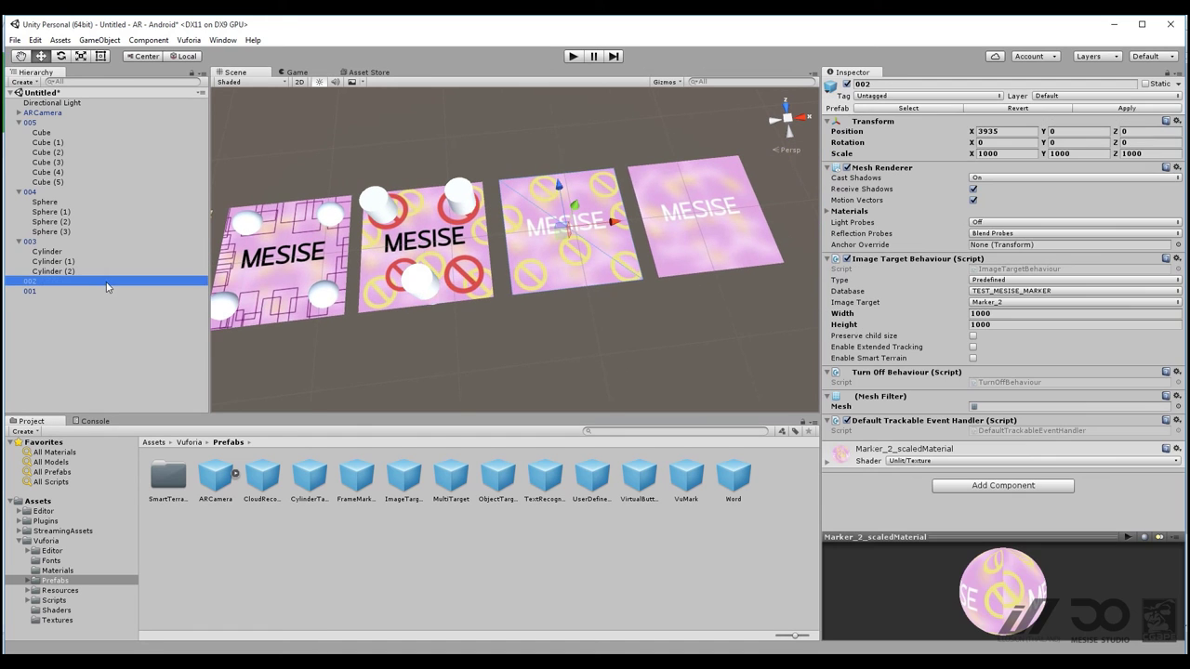
right_click(104, 282)
mouse_move(200, 402)
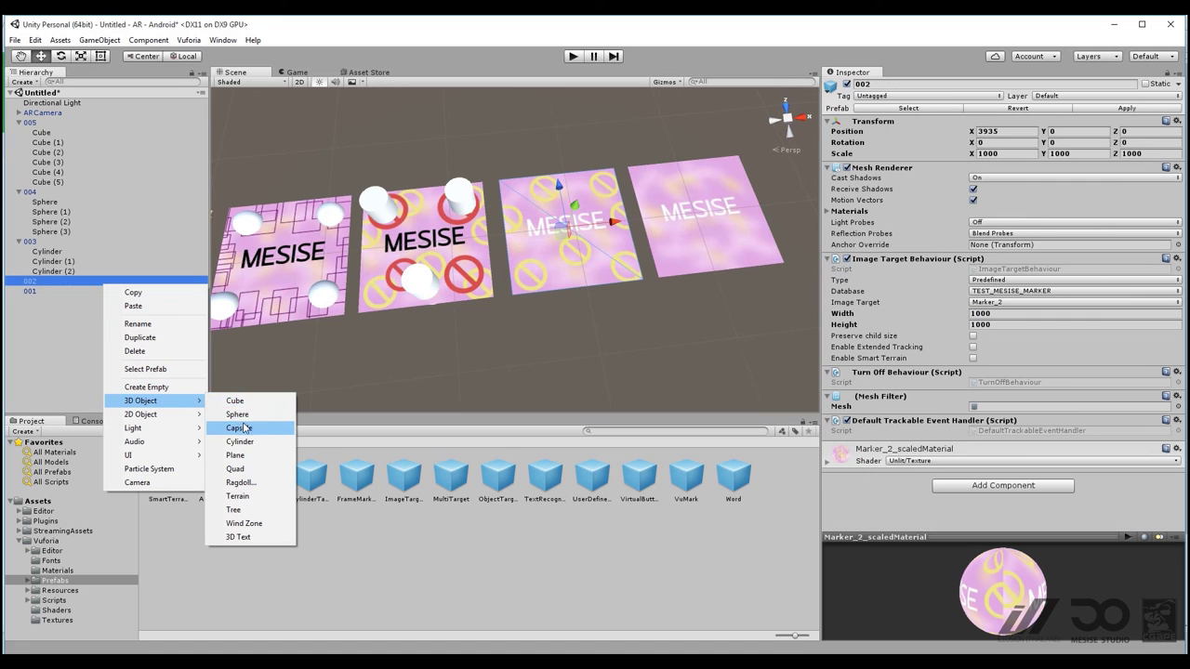
click(240, 403)
key(f)
key(e)
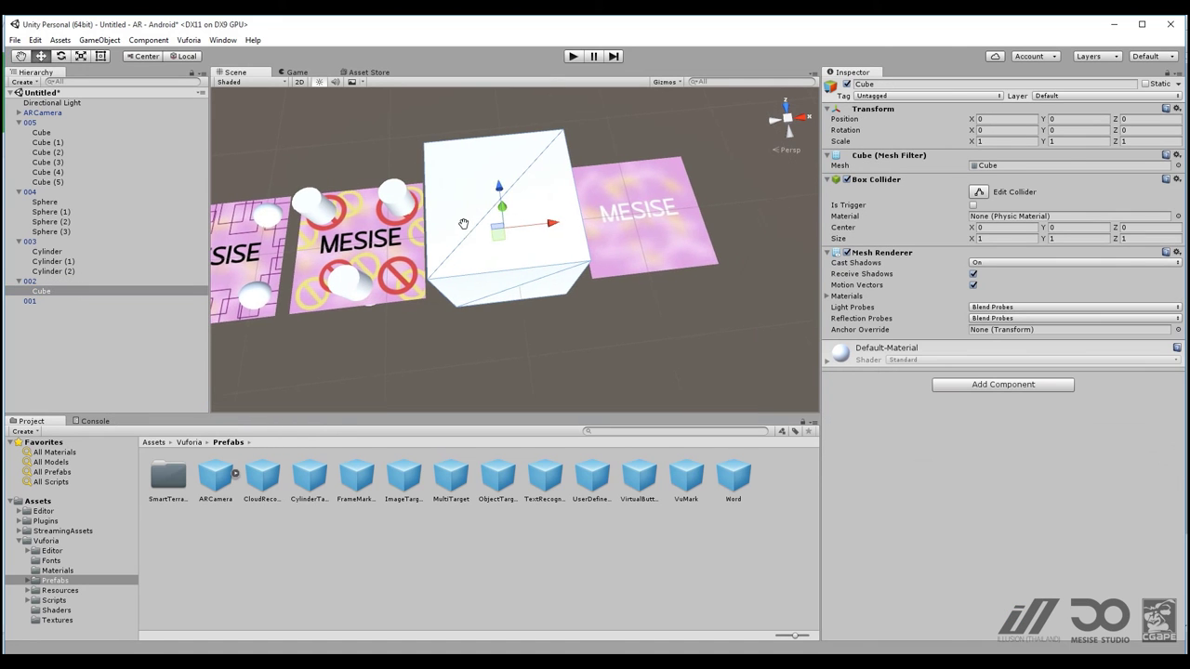
Step: Scale the 002 target's cube to about 0.163 and move it to about Y 0.112, Z 0.27
scroll(458, 226, down, 3)
key(r)
drag(506, 229, 589, 180)
key(w)
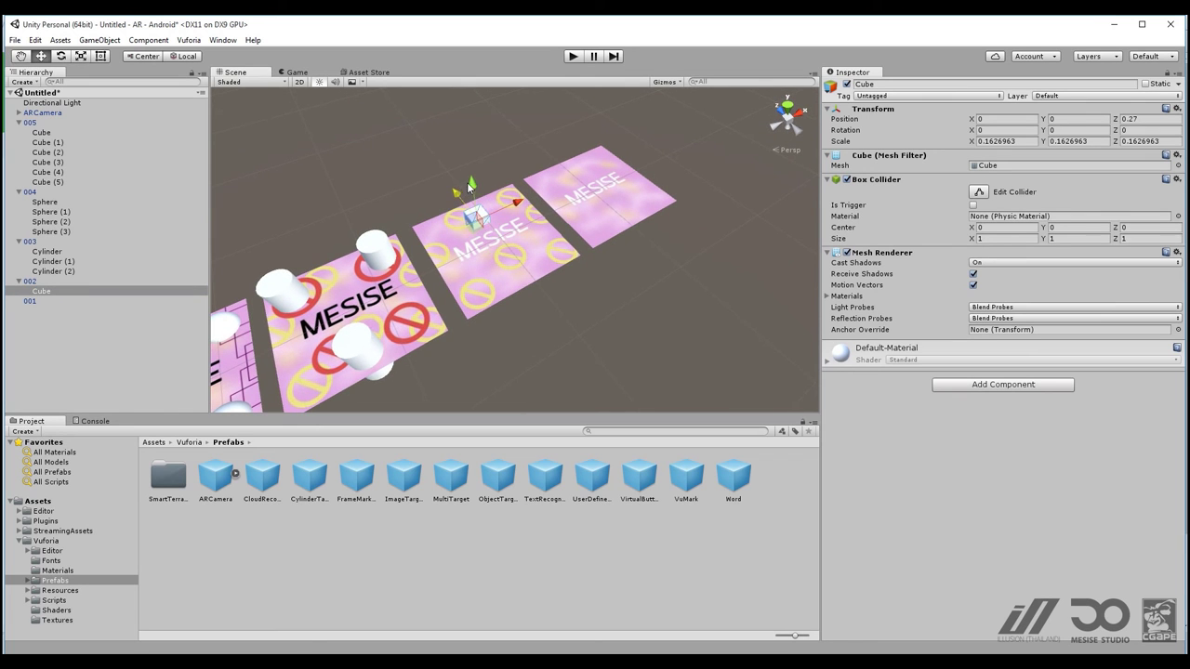
alt+drag(473, 172, 438, 241)
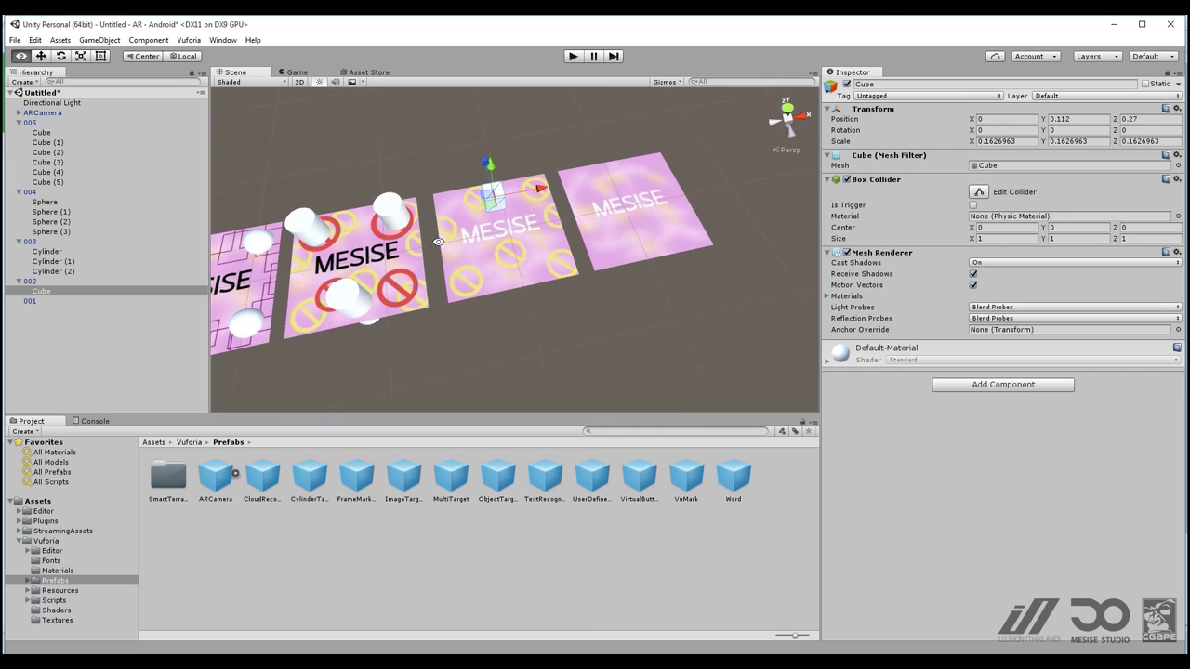
Step: Duplicate the cube and place the copy near the 002 marker's lower-left corner, at about X -0.298, Z -0.335
key(ctrl+d)
drag(513, 178, 523, 216)
drag(583, 249, 493, 224)
Step: Add a sphere as a child of the 001 target
right_click(80, 311)
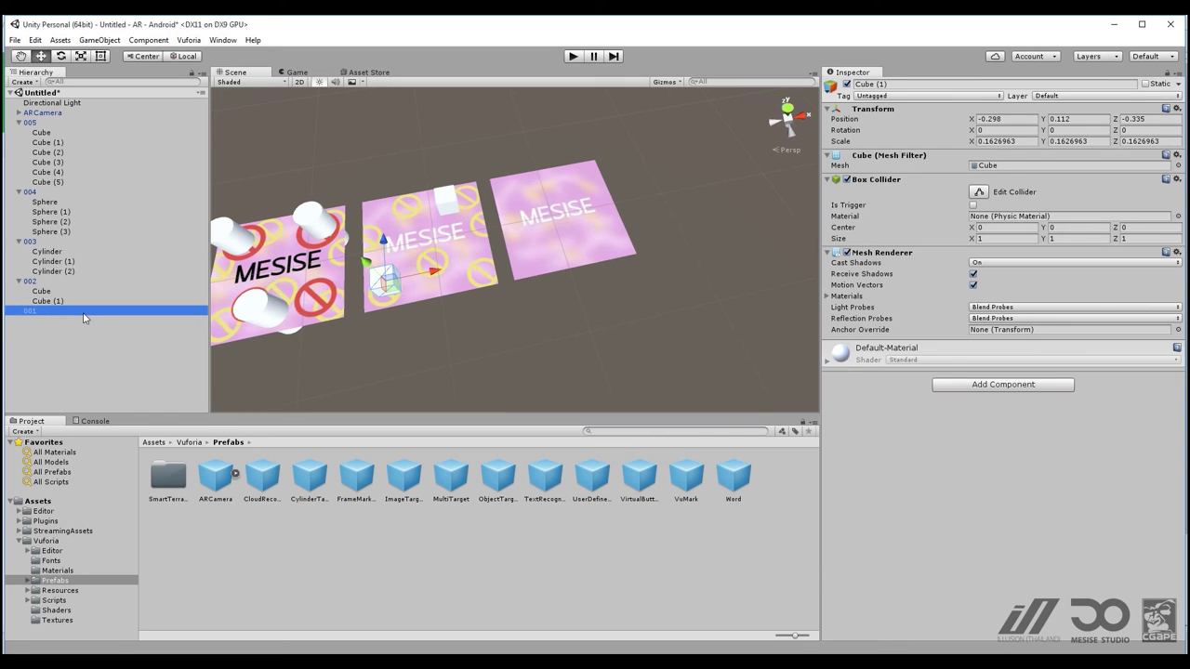
mouse_move(119, 429)
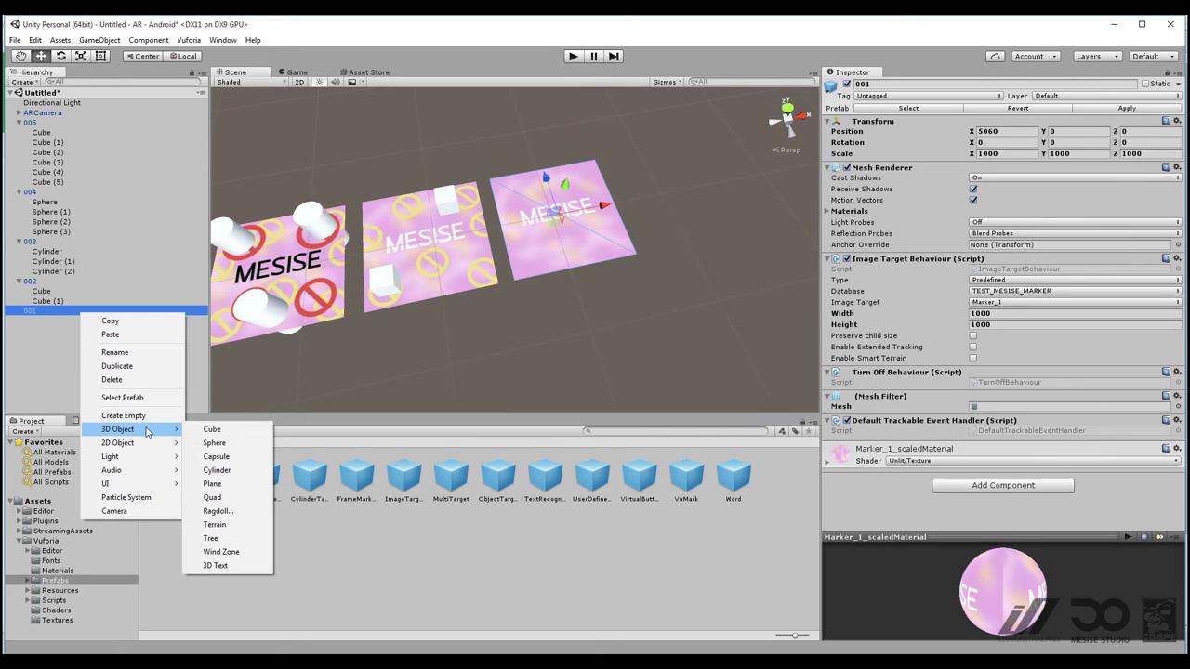
click(219, 445)
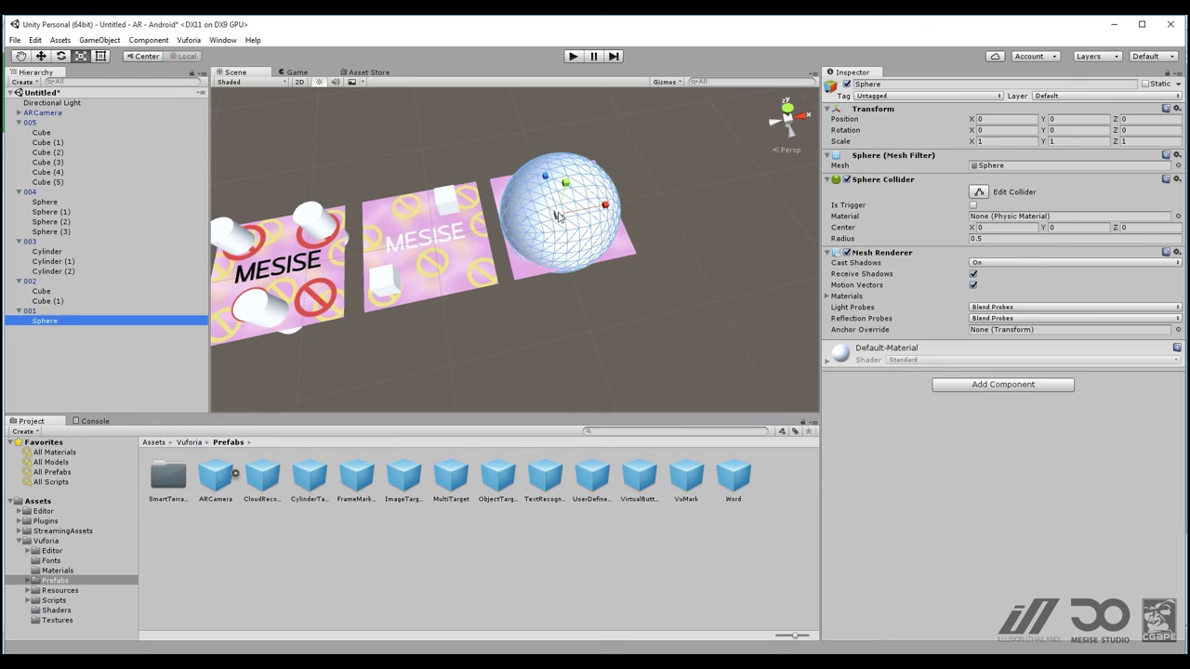
Step: Scale the 001 target's sphere to about 0.315, move it to about Y 0.102, Z 0.294, and deselect it
drag(557, 216, 508, 208)
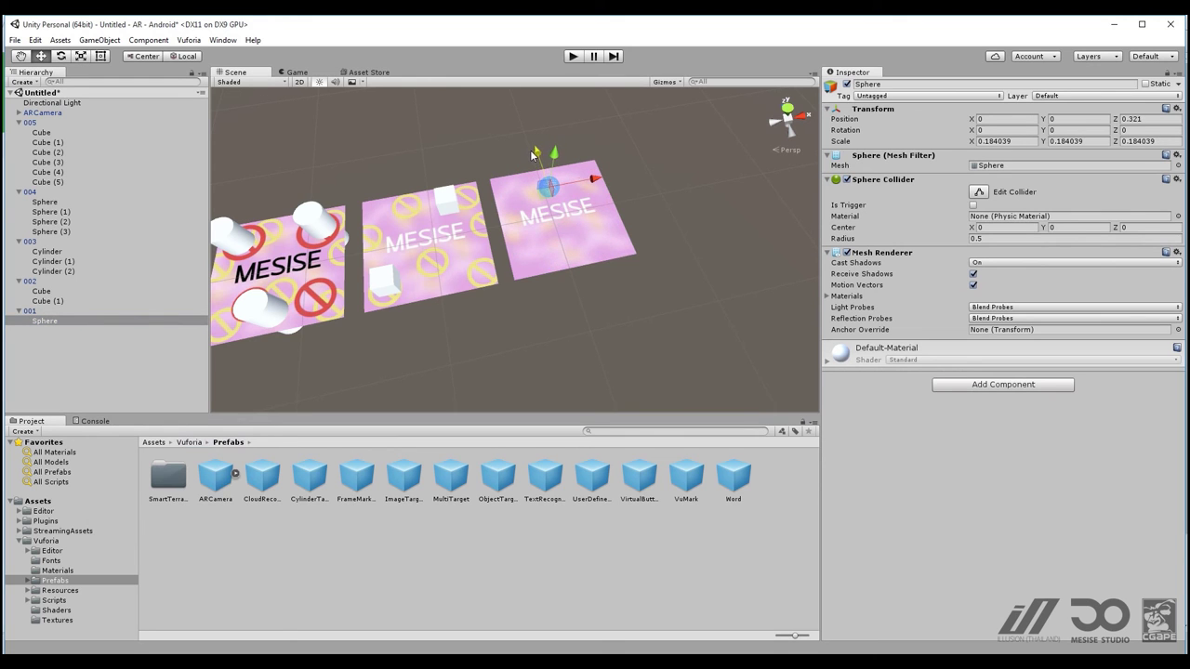
alt+drag(554, 146, 558, 210)
key(r)
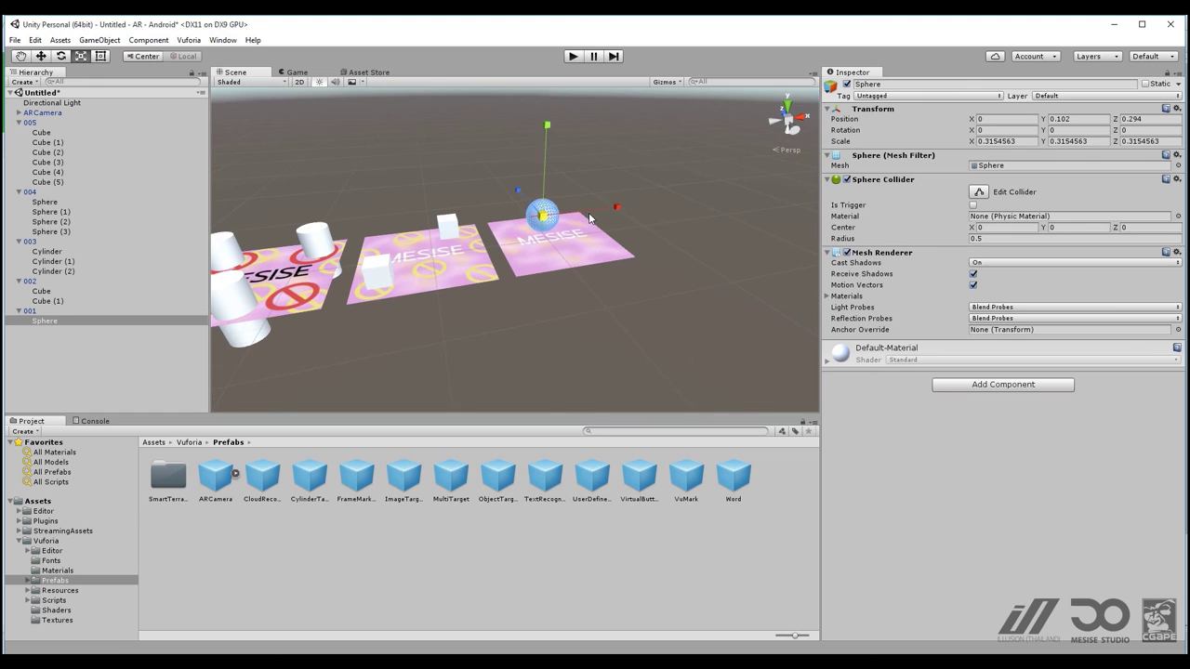
click(629, 220)
alt+drag(629, 220, 567, 183)
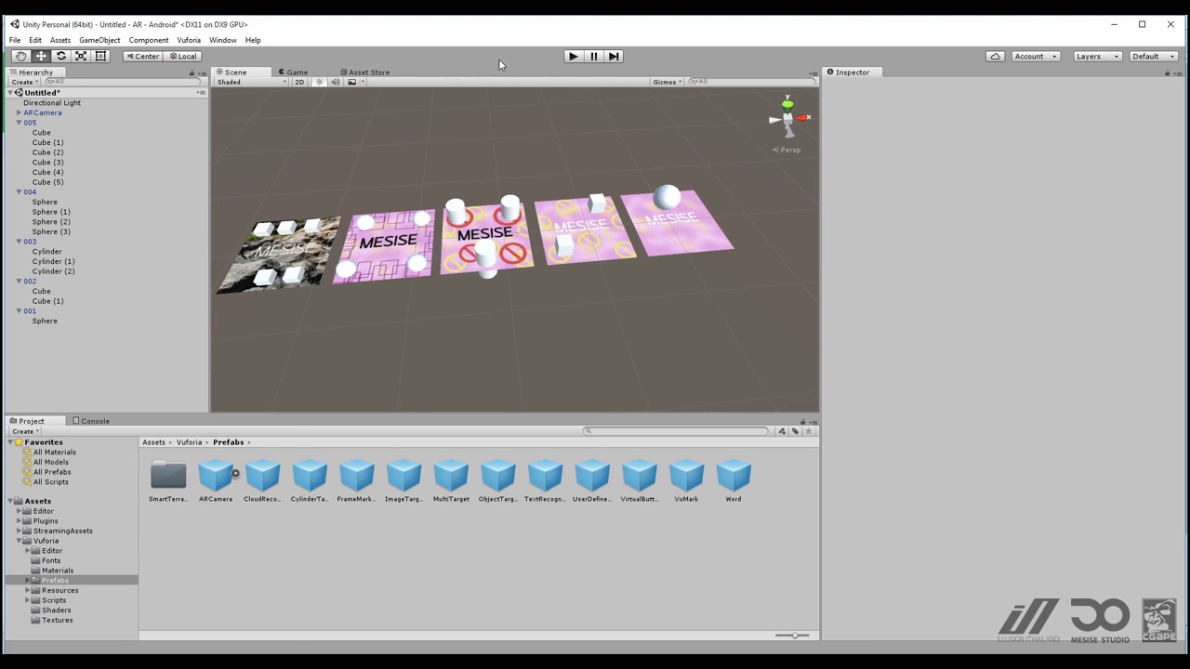
Step: Run the scene in the Game view and switch to the photo viewer with Marker_1.jpg to test tracking
click(292, 73)
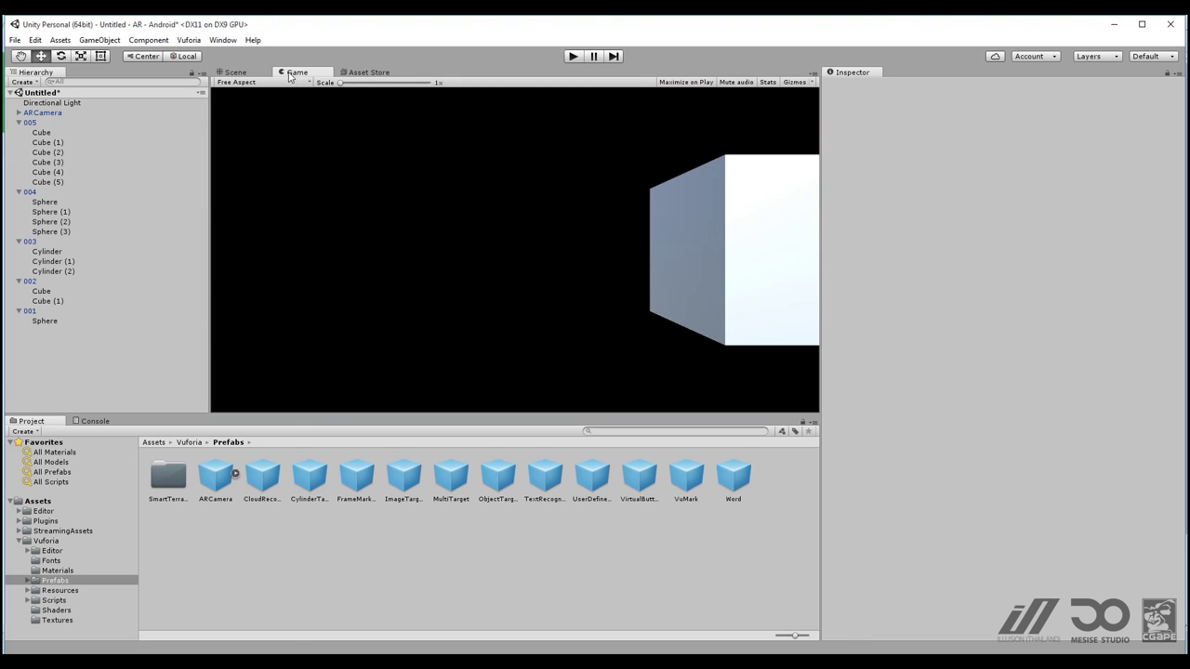
click(579, 56)
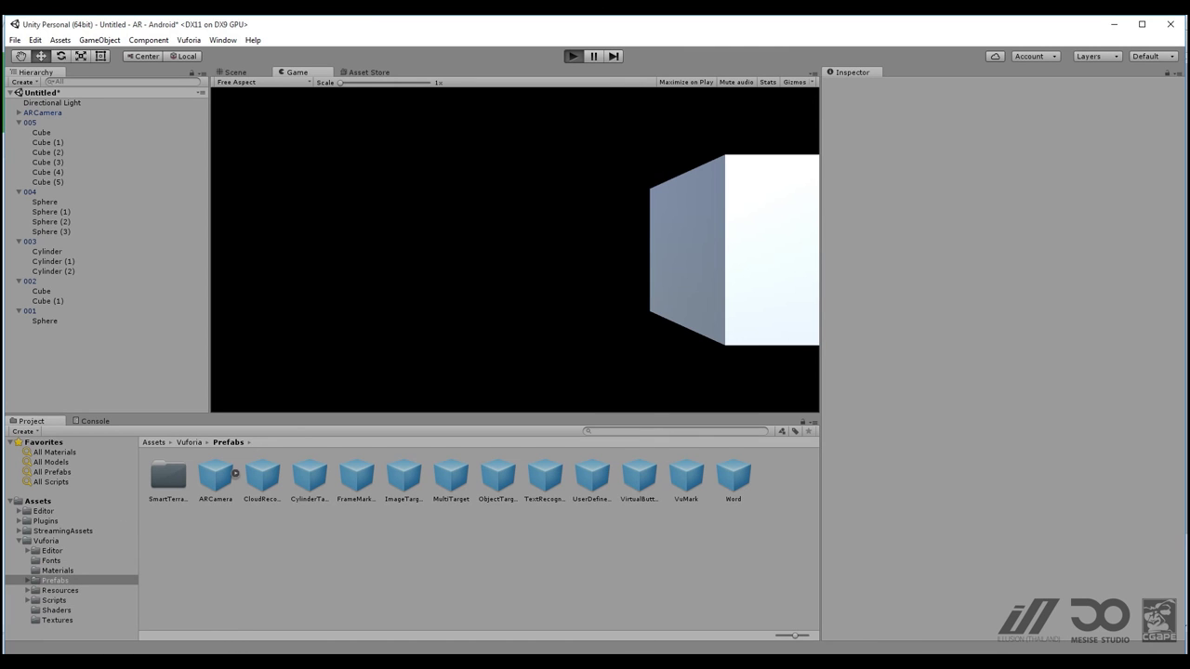
key(alt+Tab)
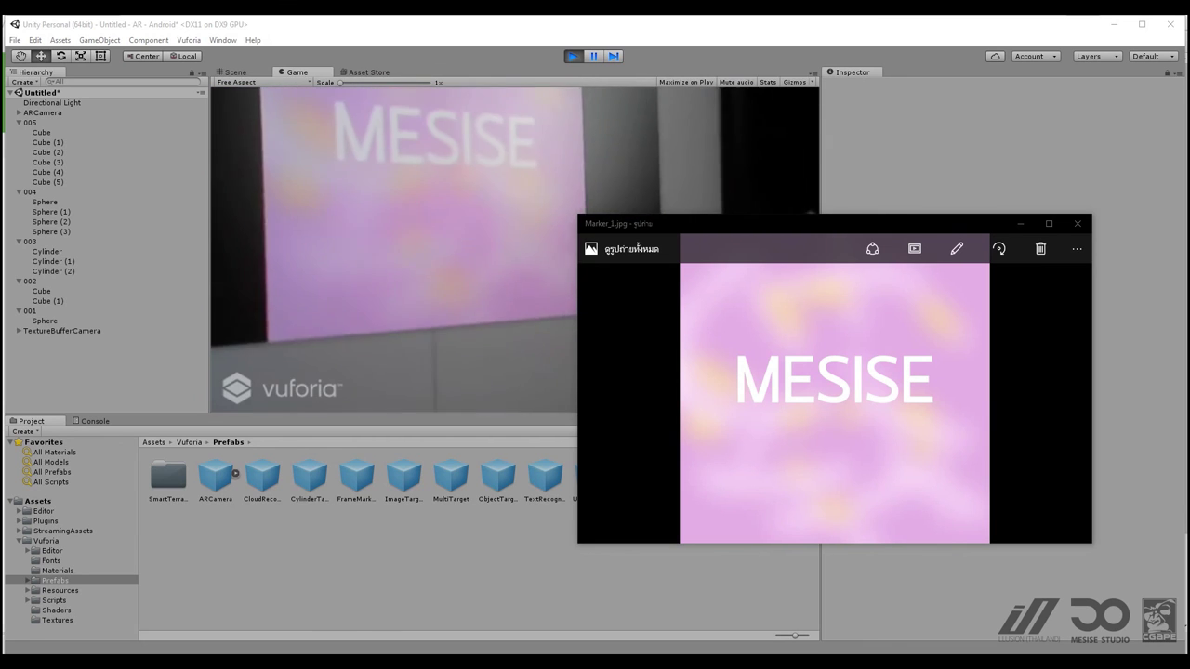
Step: Test tracking with the images Marker_2.jpg, Marker_3.jpg and Marker_4.jpg in front of the webcam, repositioning the photo window as needed
click(1086, 391)
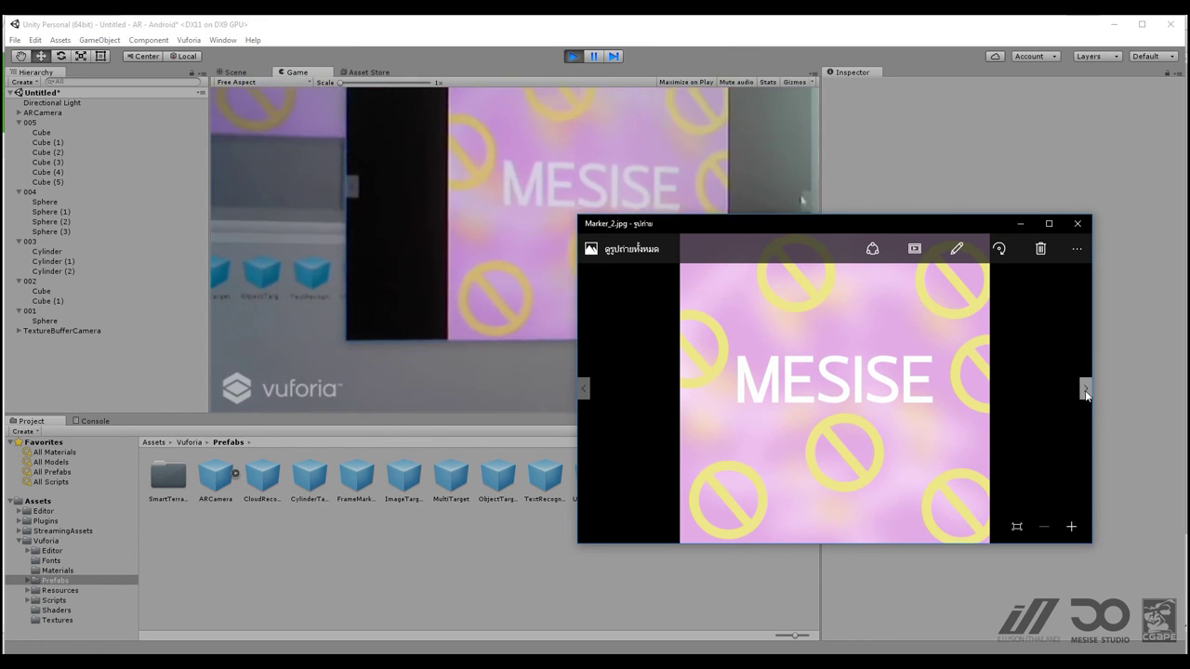
click(1086, 392)
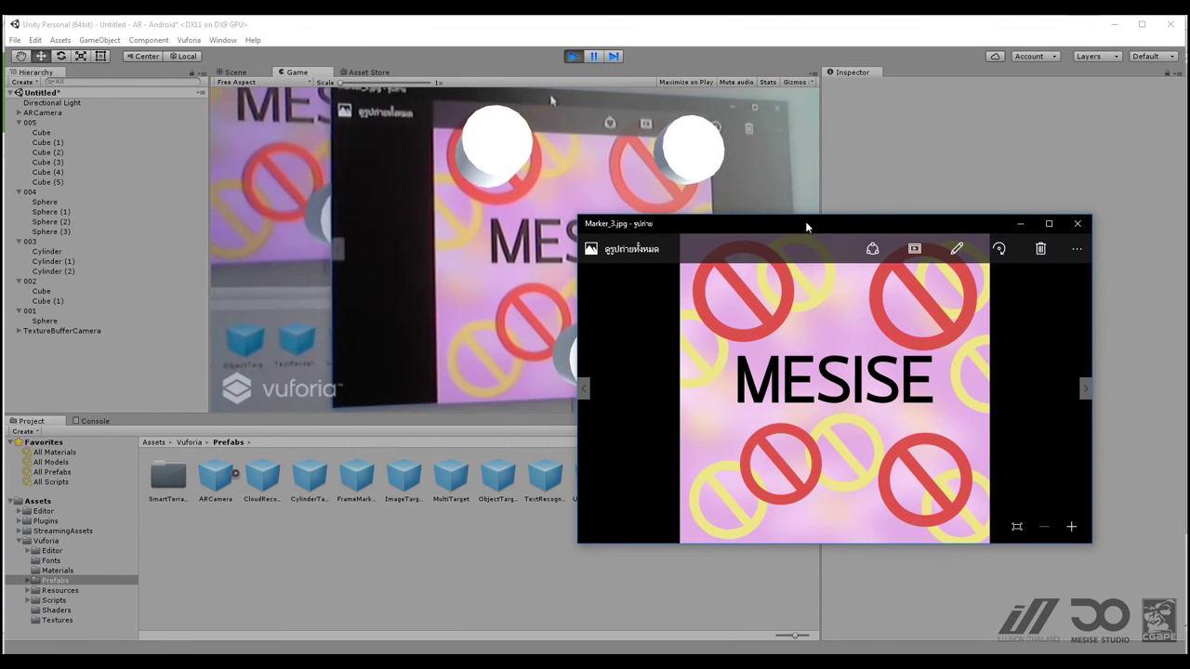
drag(704, 225, 702, 267)
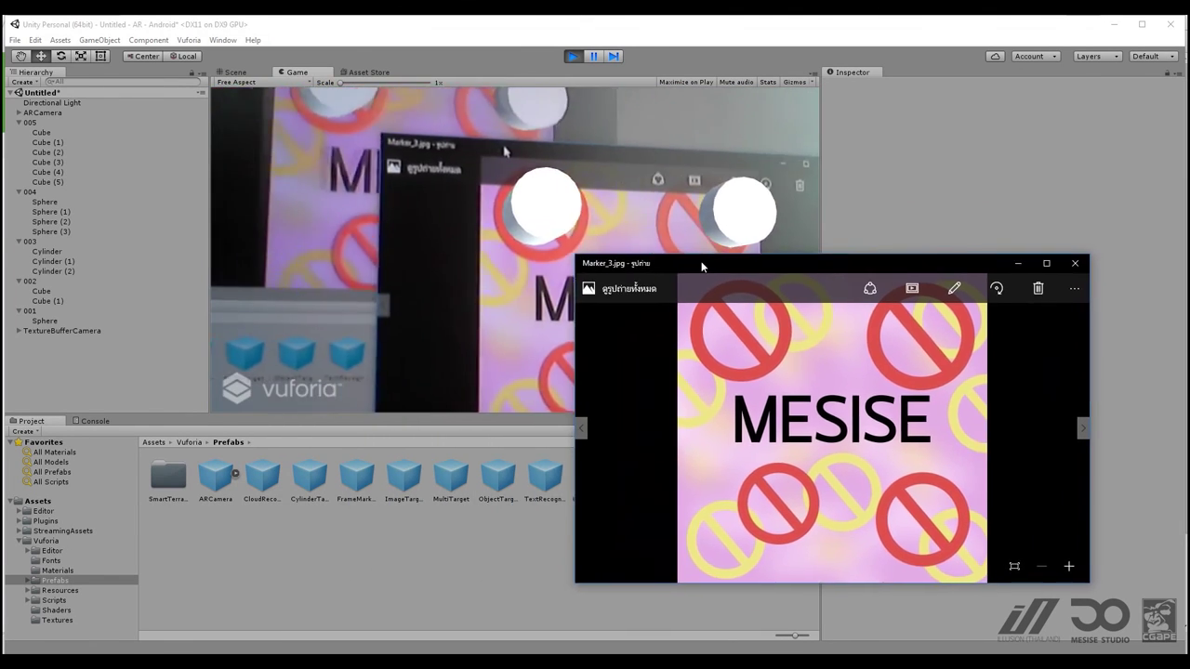
click(1083, 428)
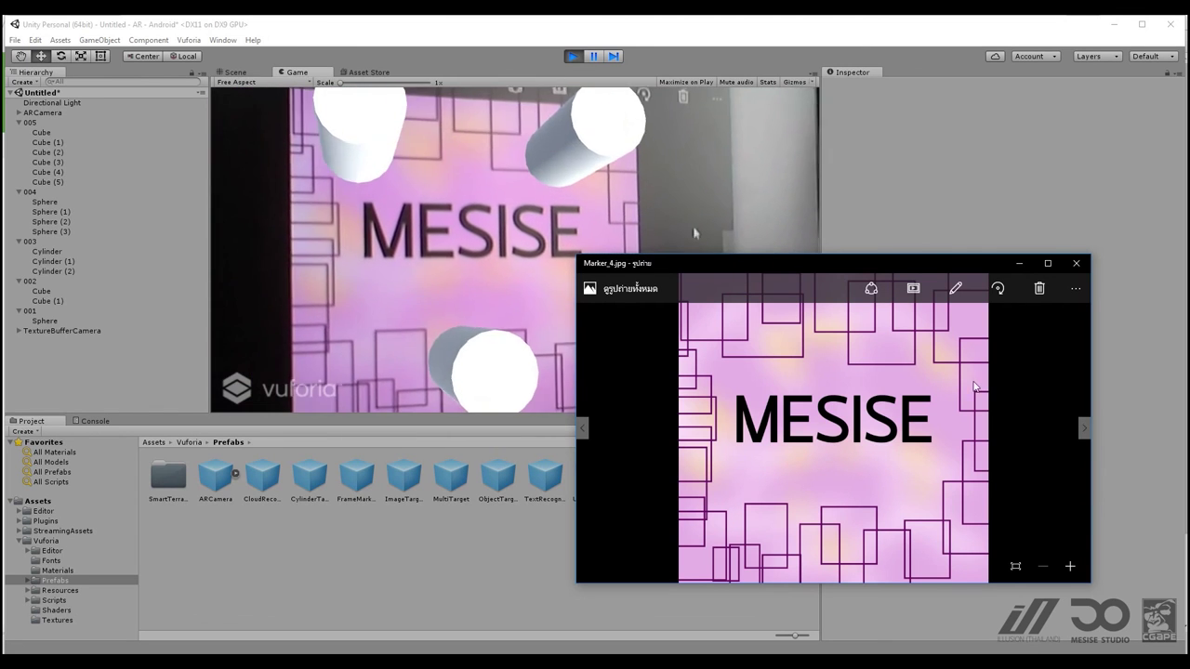
Step: Set the far clipping plane of the ARCamera's child Camera to 200000
click(18, 113)
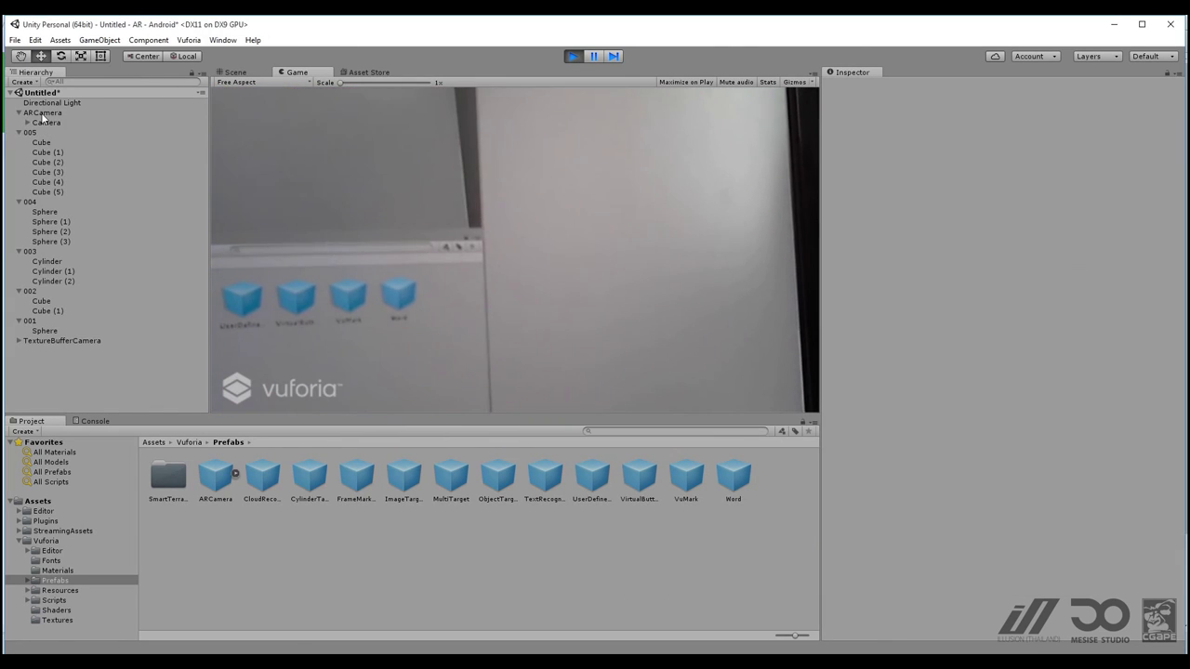
click(46, 121)
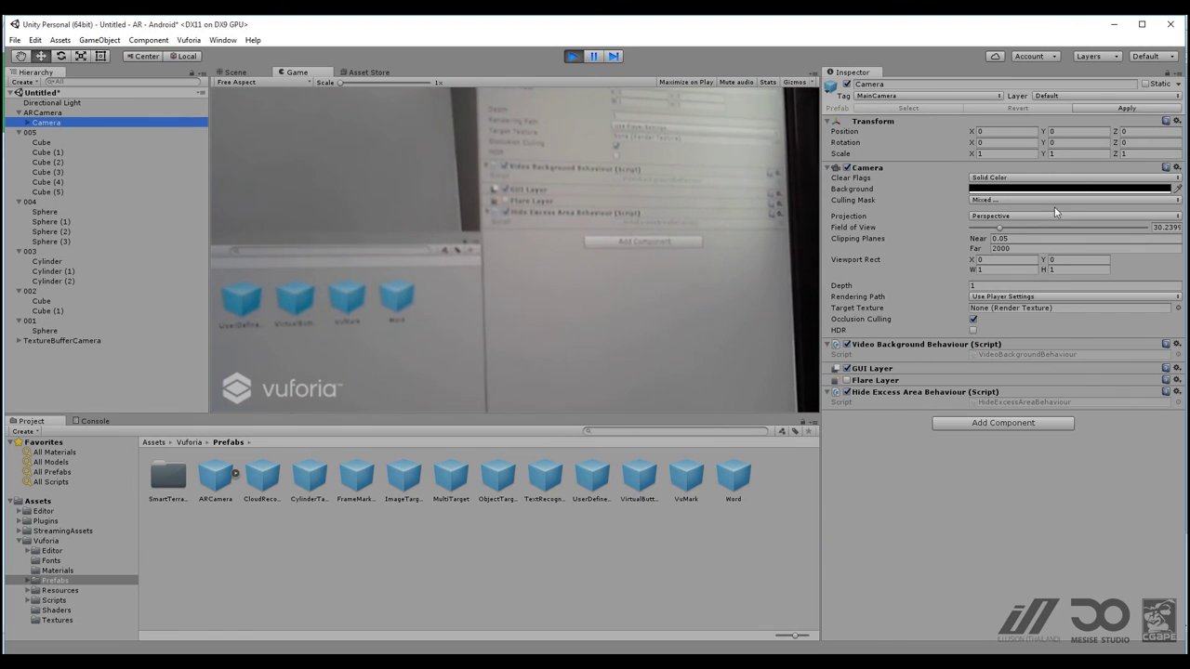
click(1009, 248)
text(00)
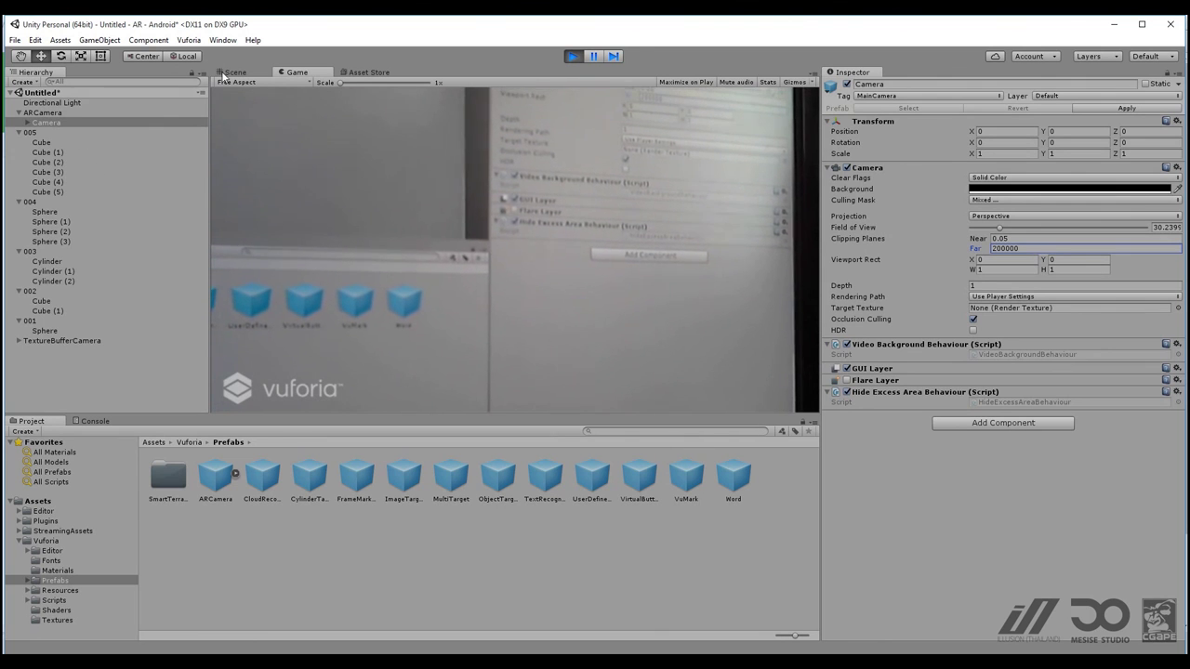
Step: Switch back to the photo viewer and test tracking with Marker_4.jpg, followed by Marker_5.jpg
key(alt+Tab)
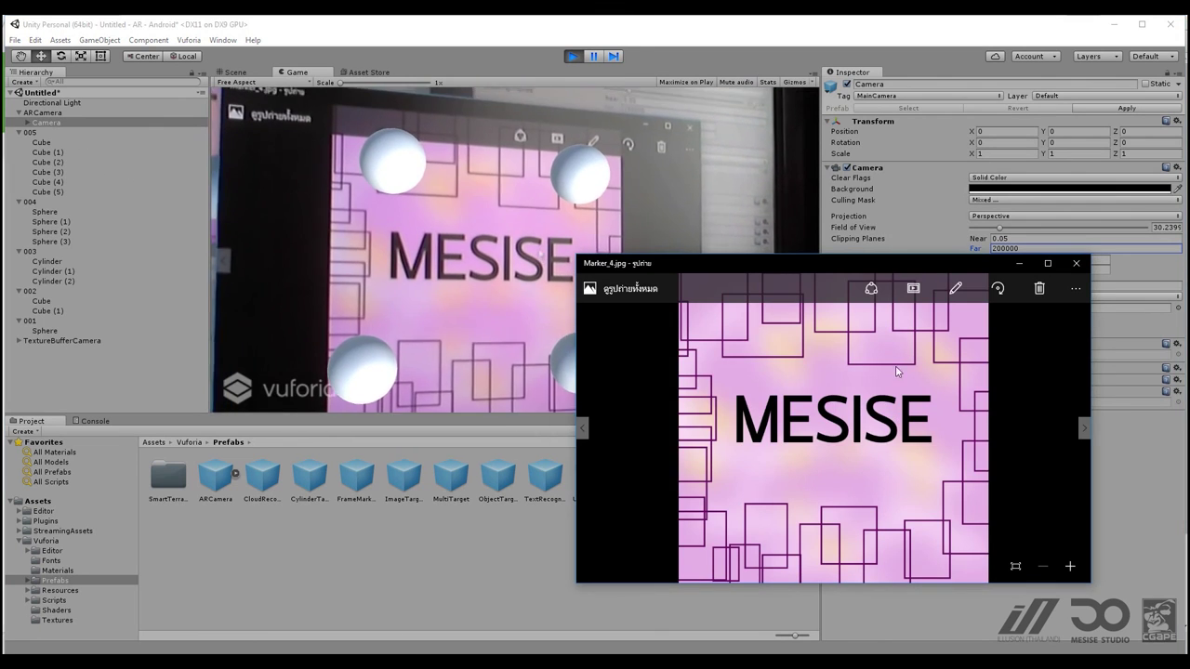
drag(895, 268, 931, 259)
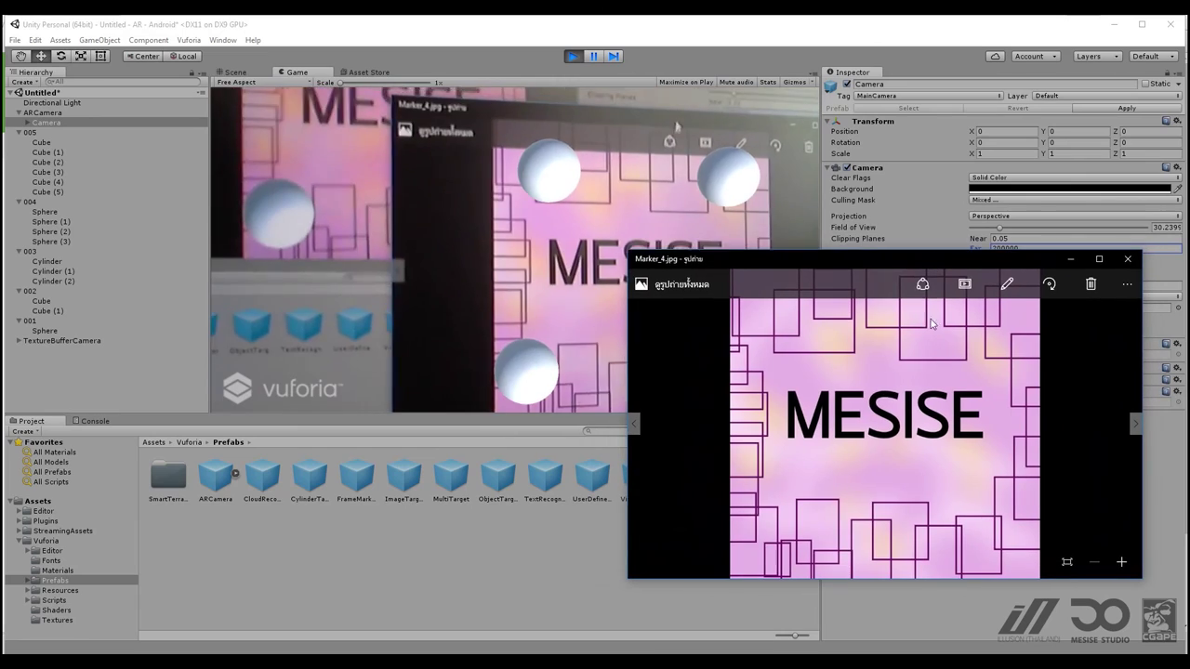
click(1134, 424)
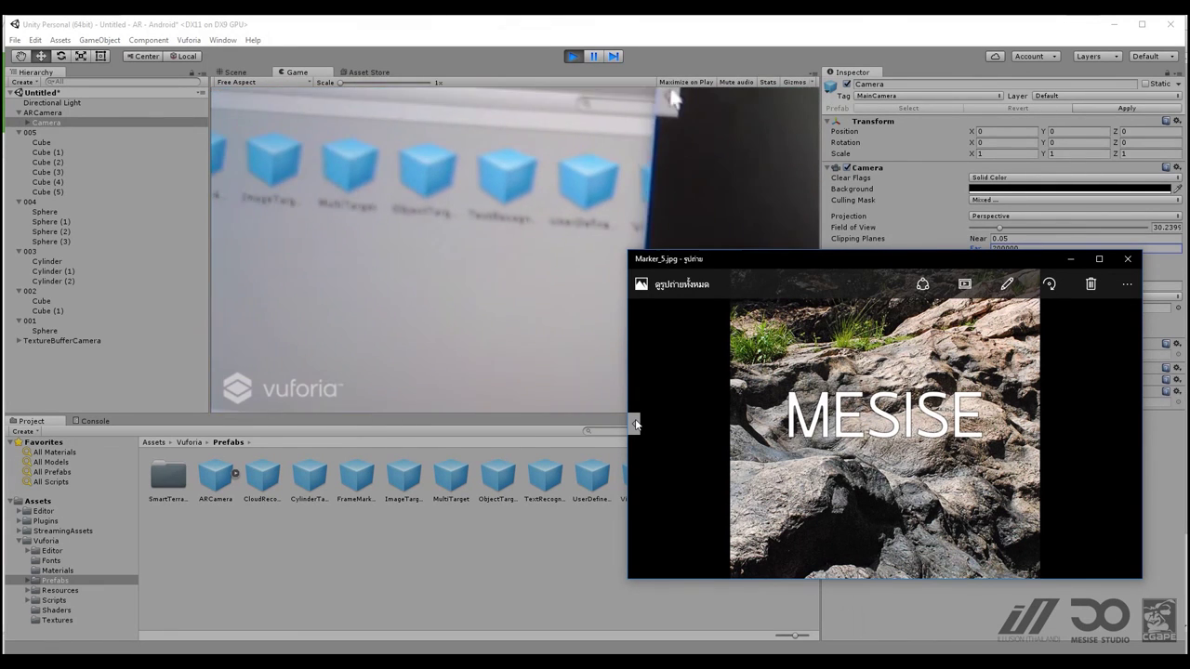
Step: Recheck tracking by going back through the marker images from Marker_4.jpg to Marker_1.jpg, comparing markers 3 and 4 twice
click(635, 423)
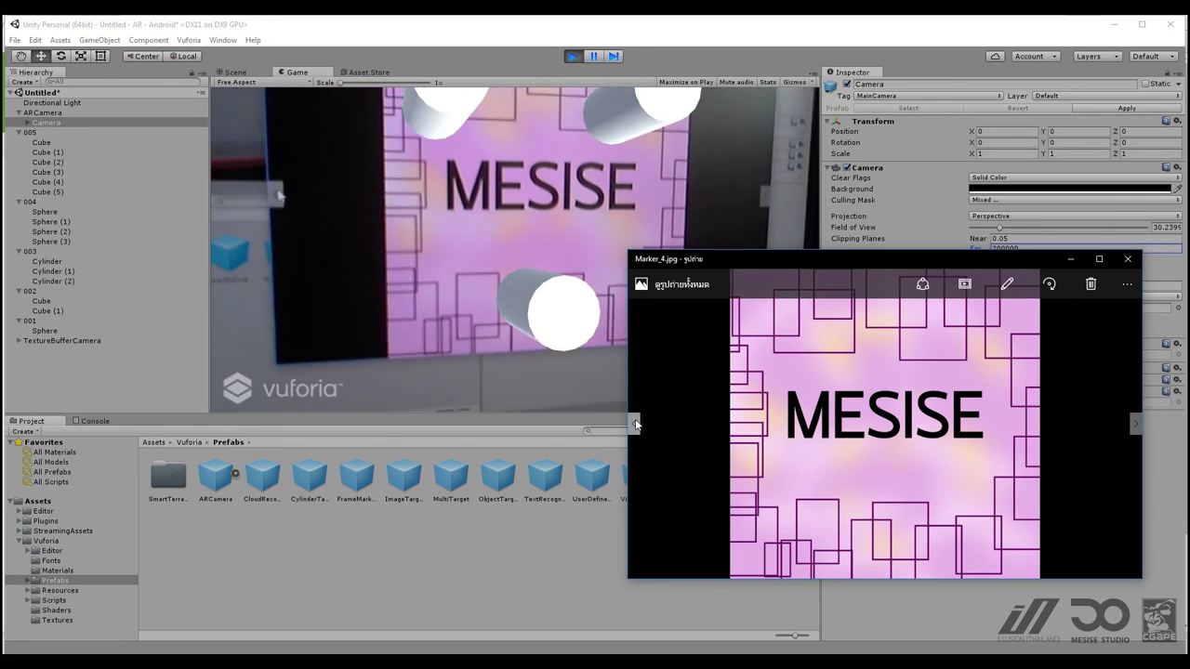
click(636, 424)
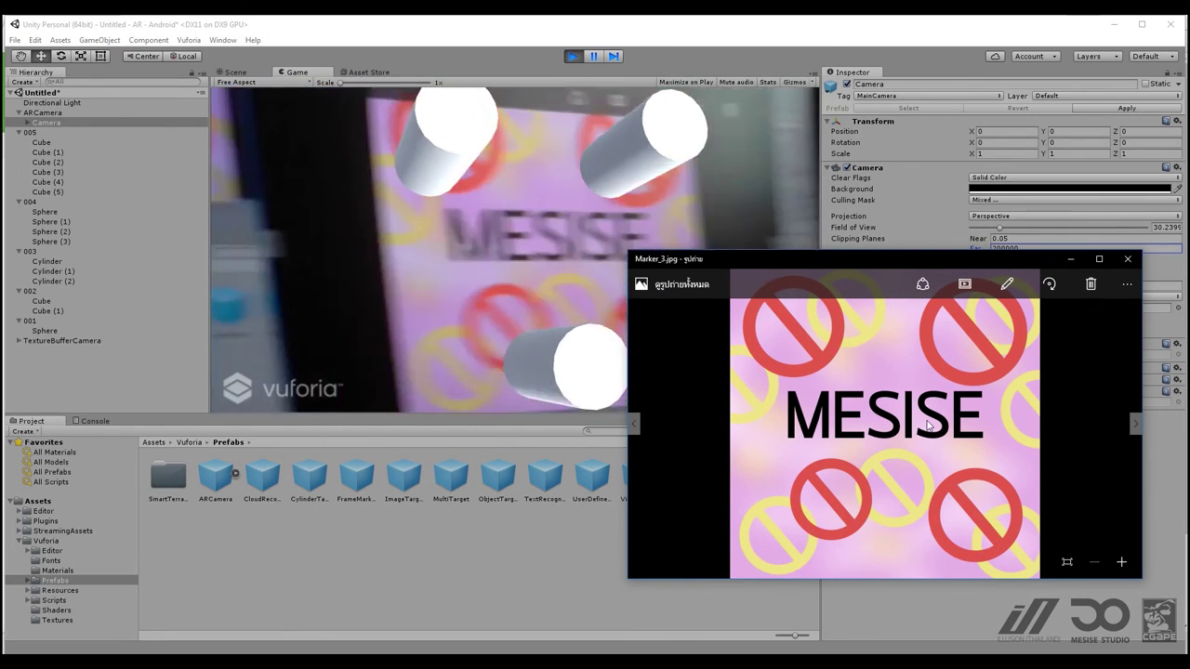
click(1135, 425)
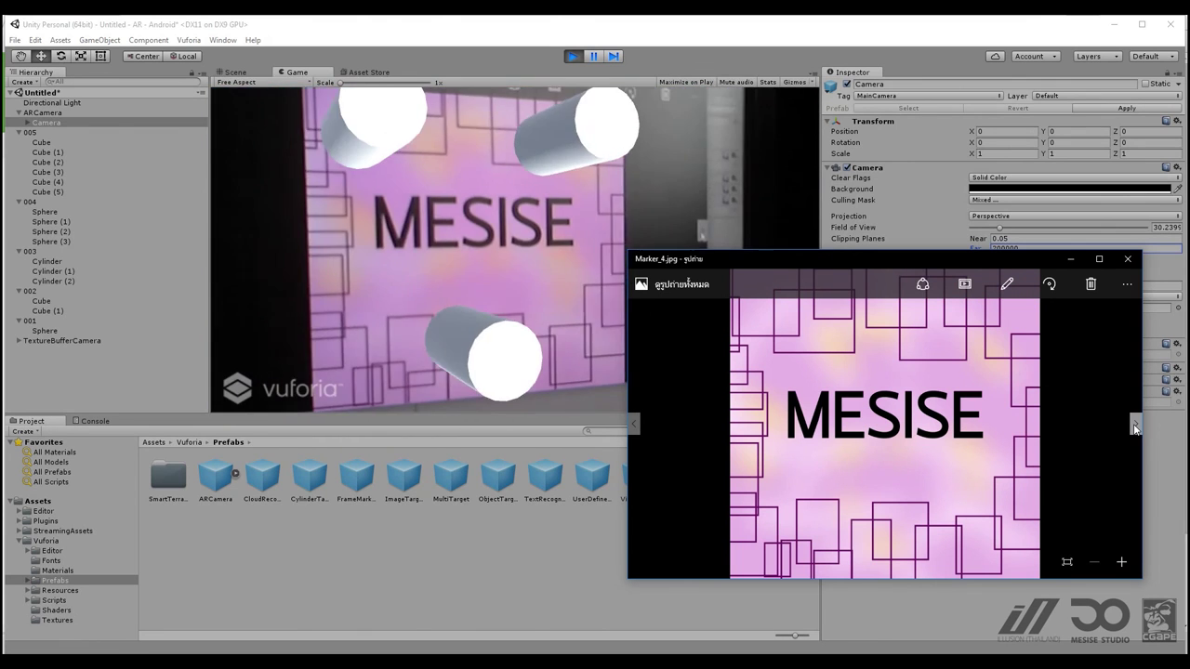
click(636, 423)
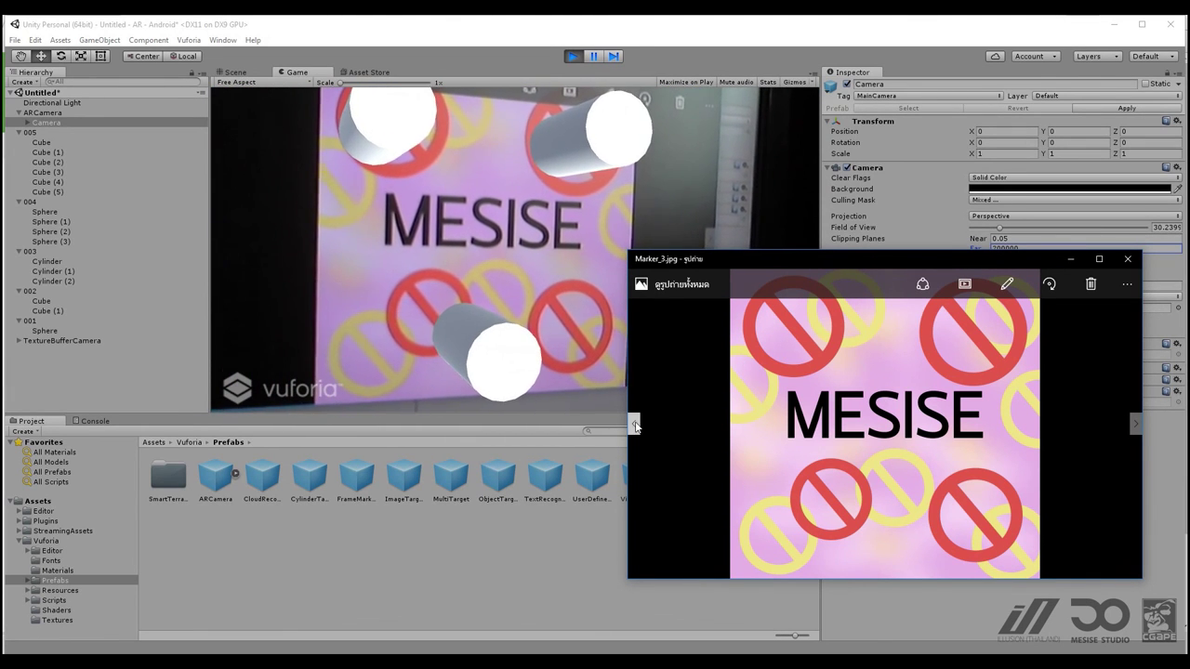
click(636, 424)
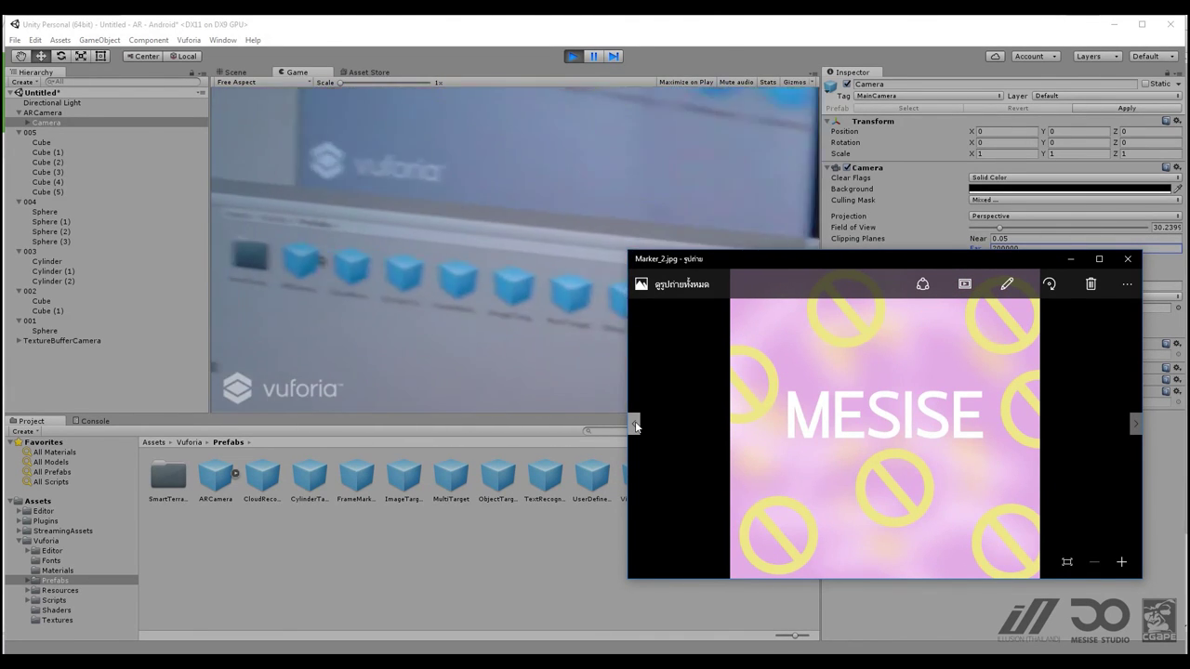
click(636, 425)
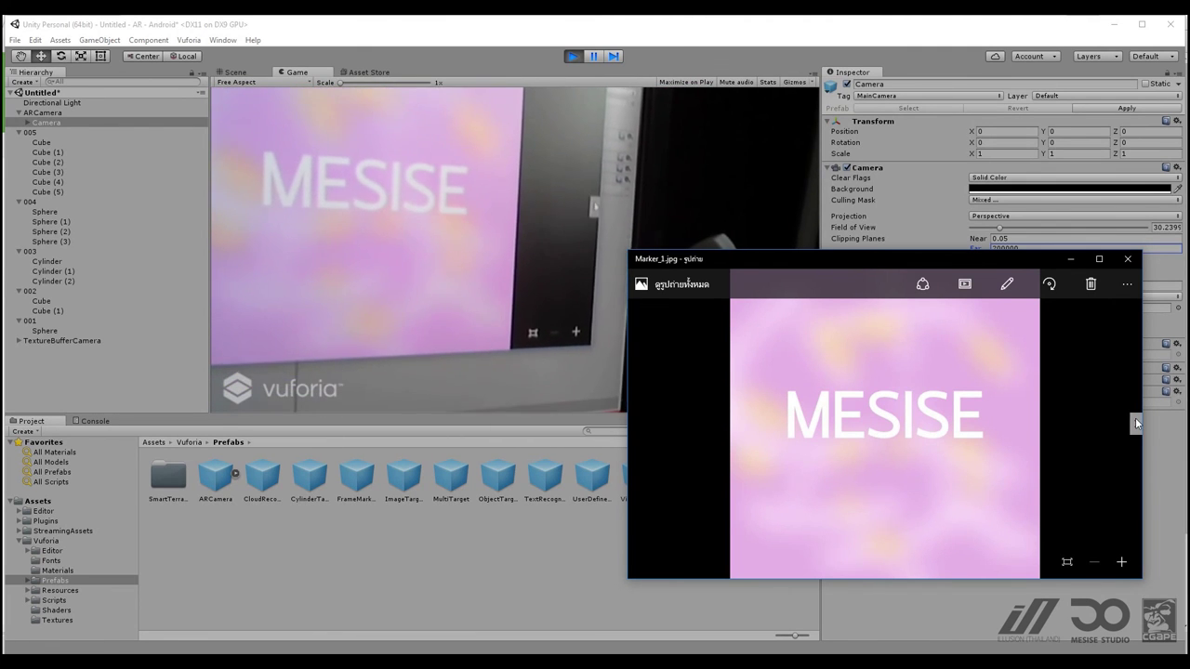
Step: Check tracking forward from Marker_2.jpg to Marker_5.jpg, and shift the photo window to see the Marker_5 objects follow
click(1135, 423)
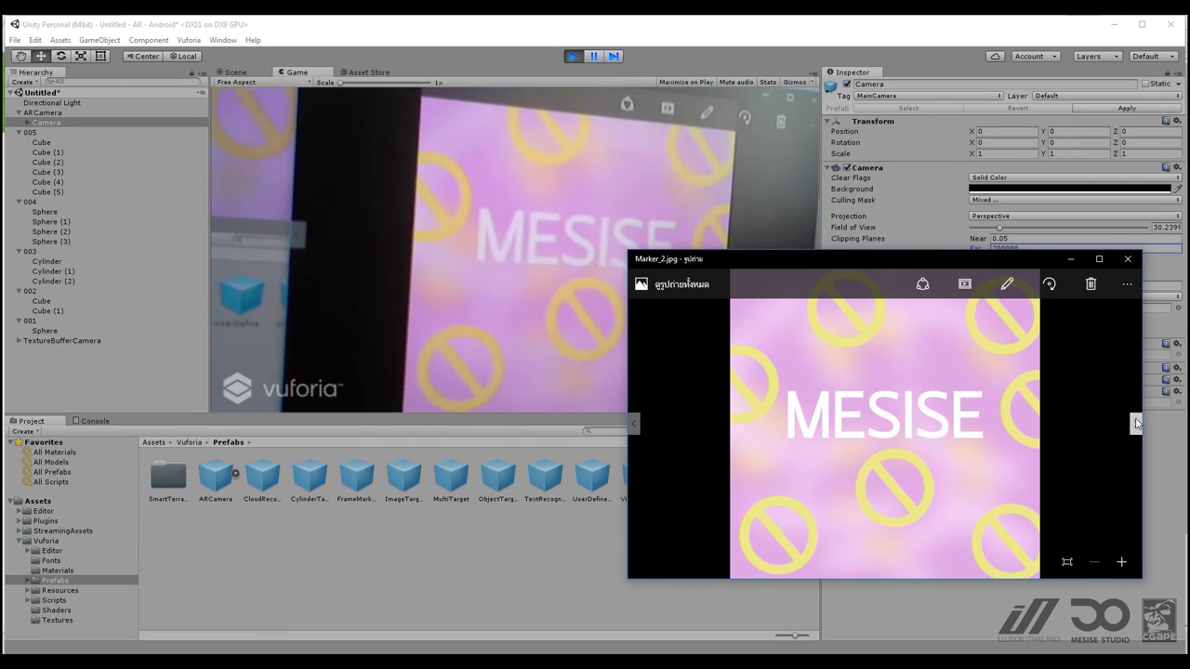
click(1135, 423)
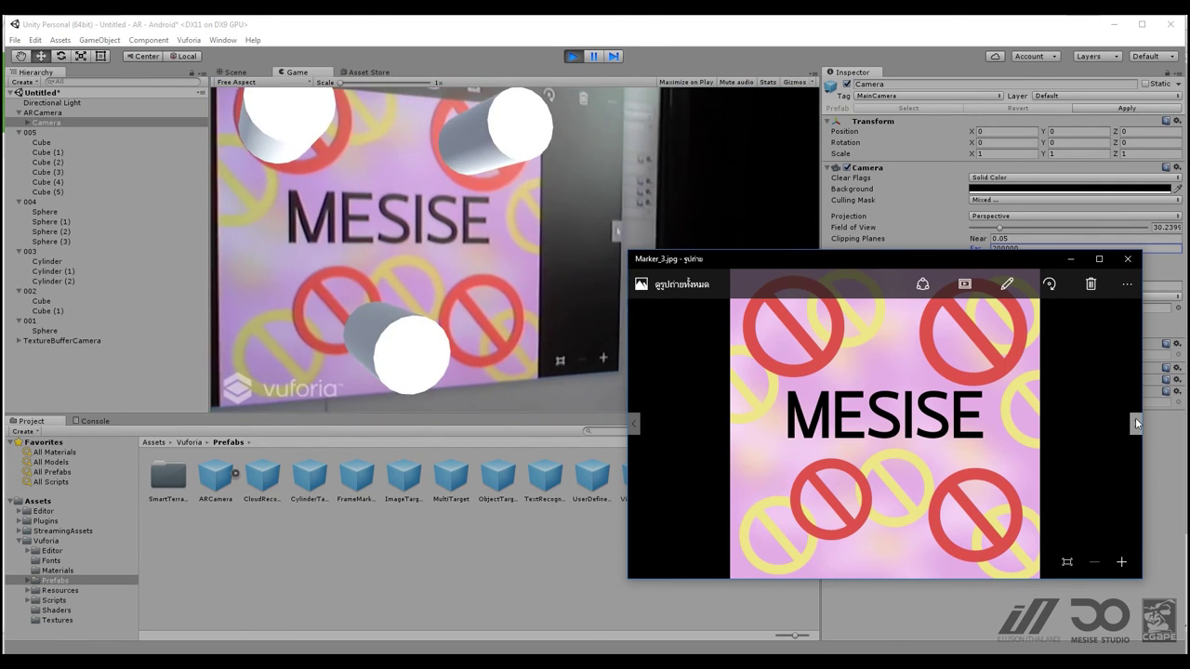
click(1135, 423)
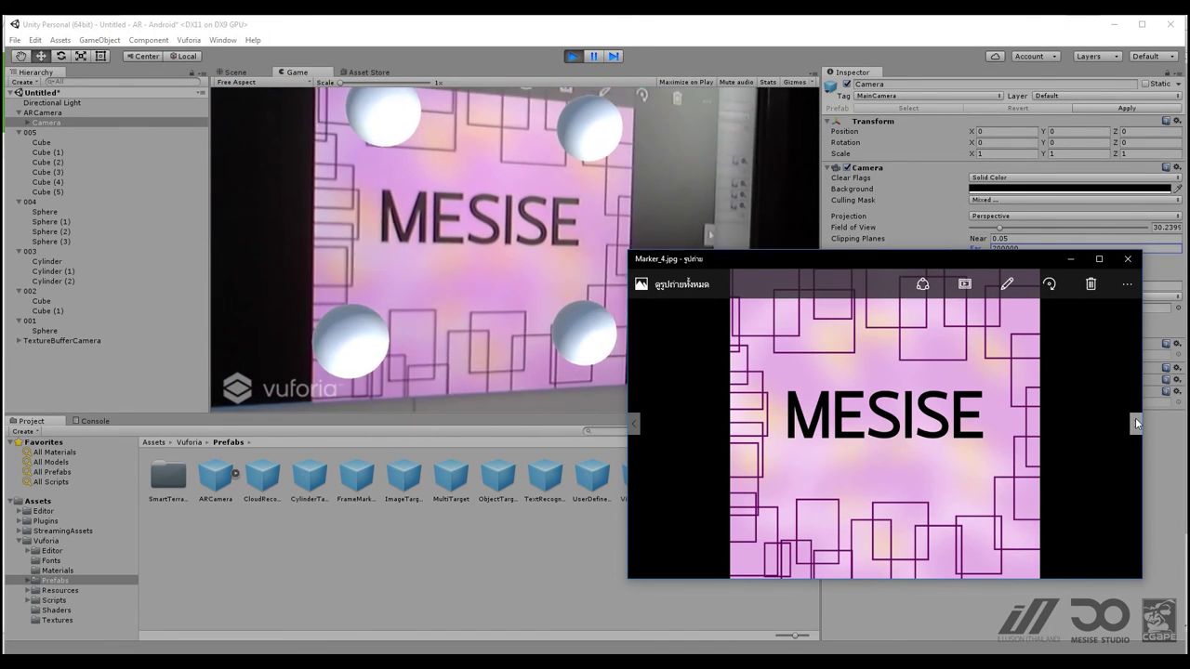
click(1135, 423)
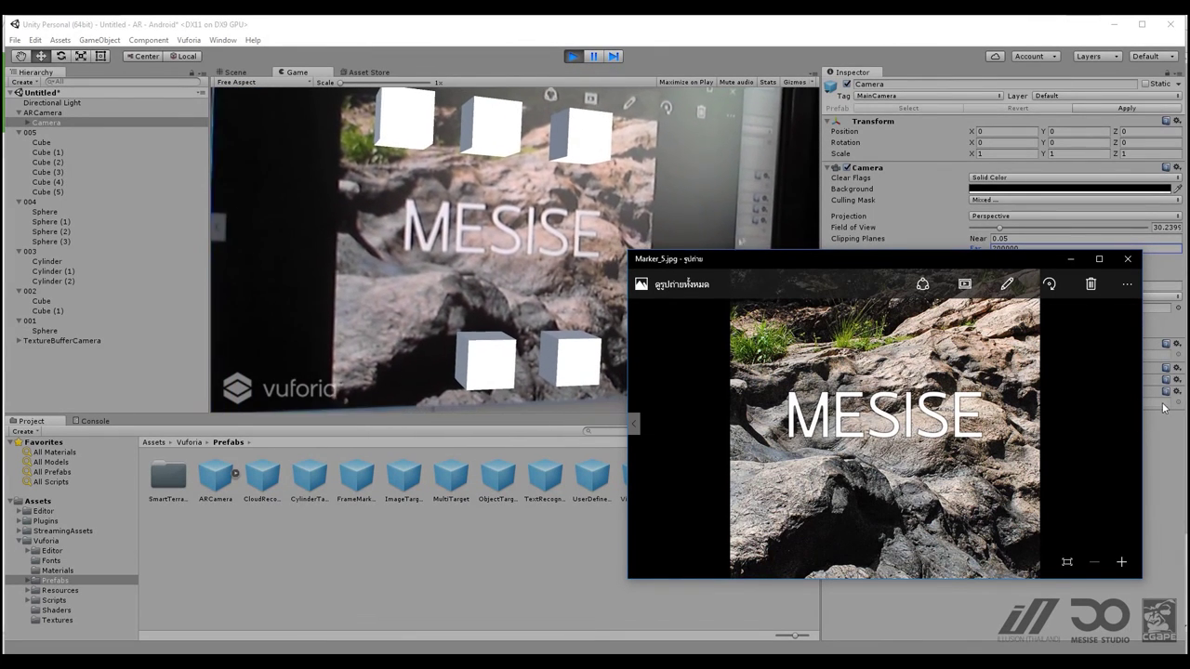
drag(1000, 262, 1027, 318)
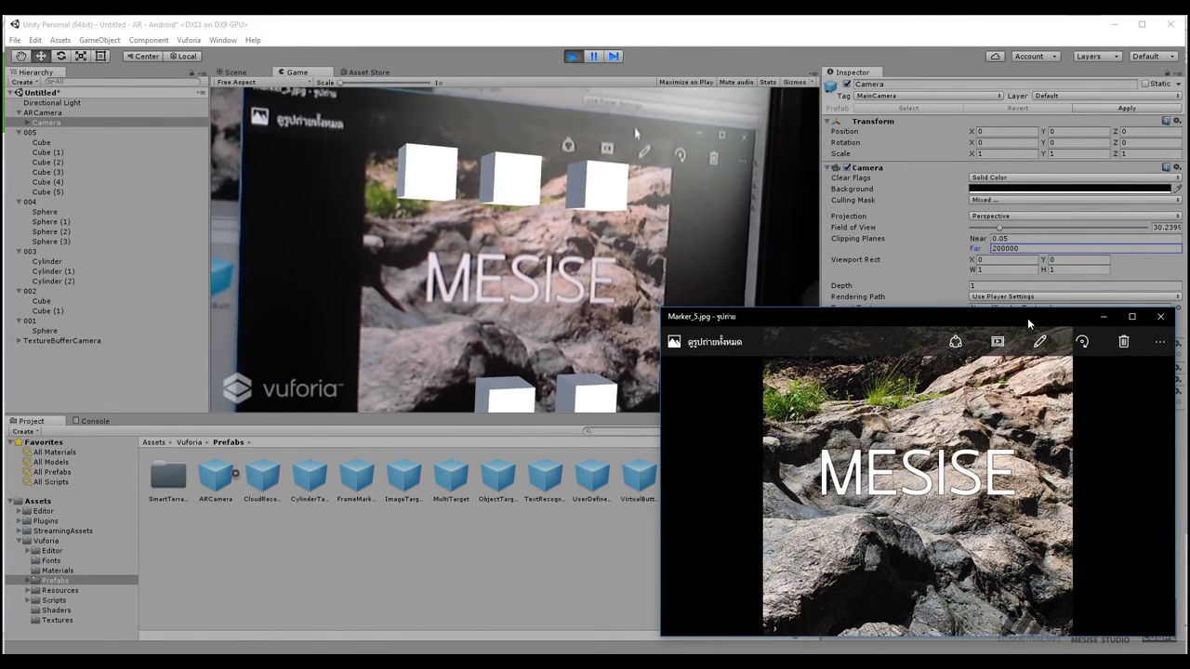
drag(1022, 324, 1014, 321)
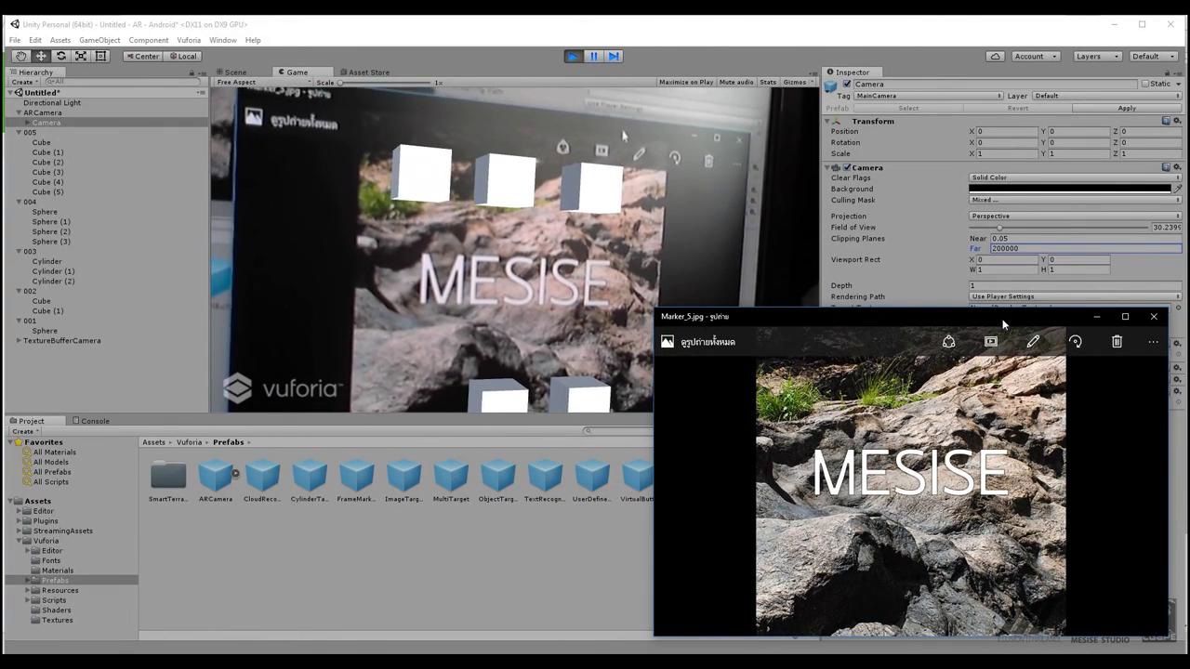